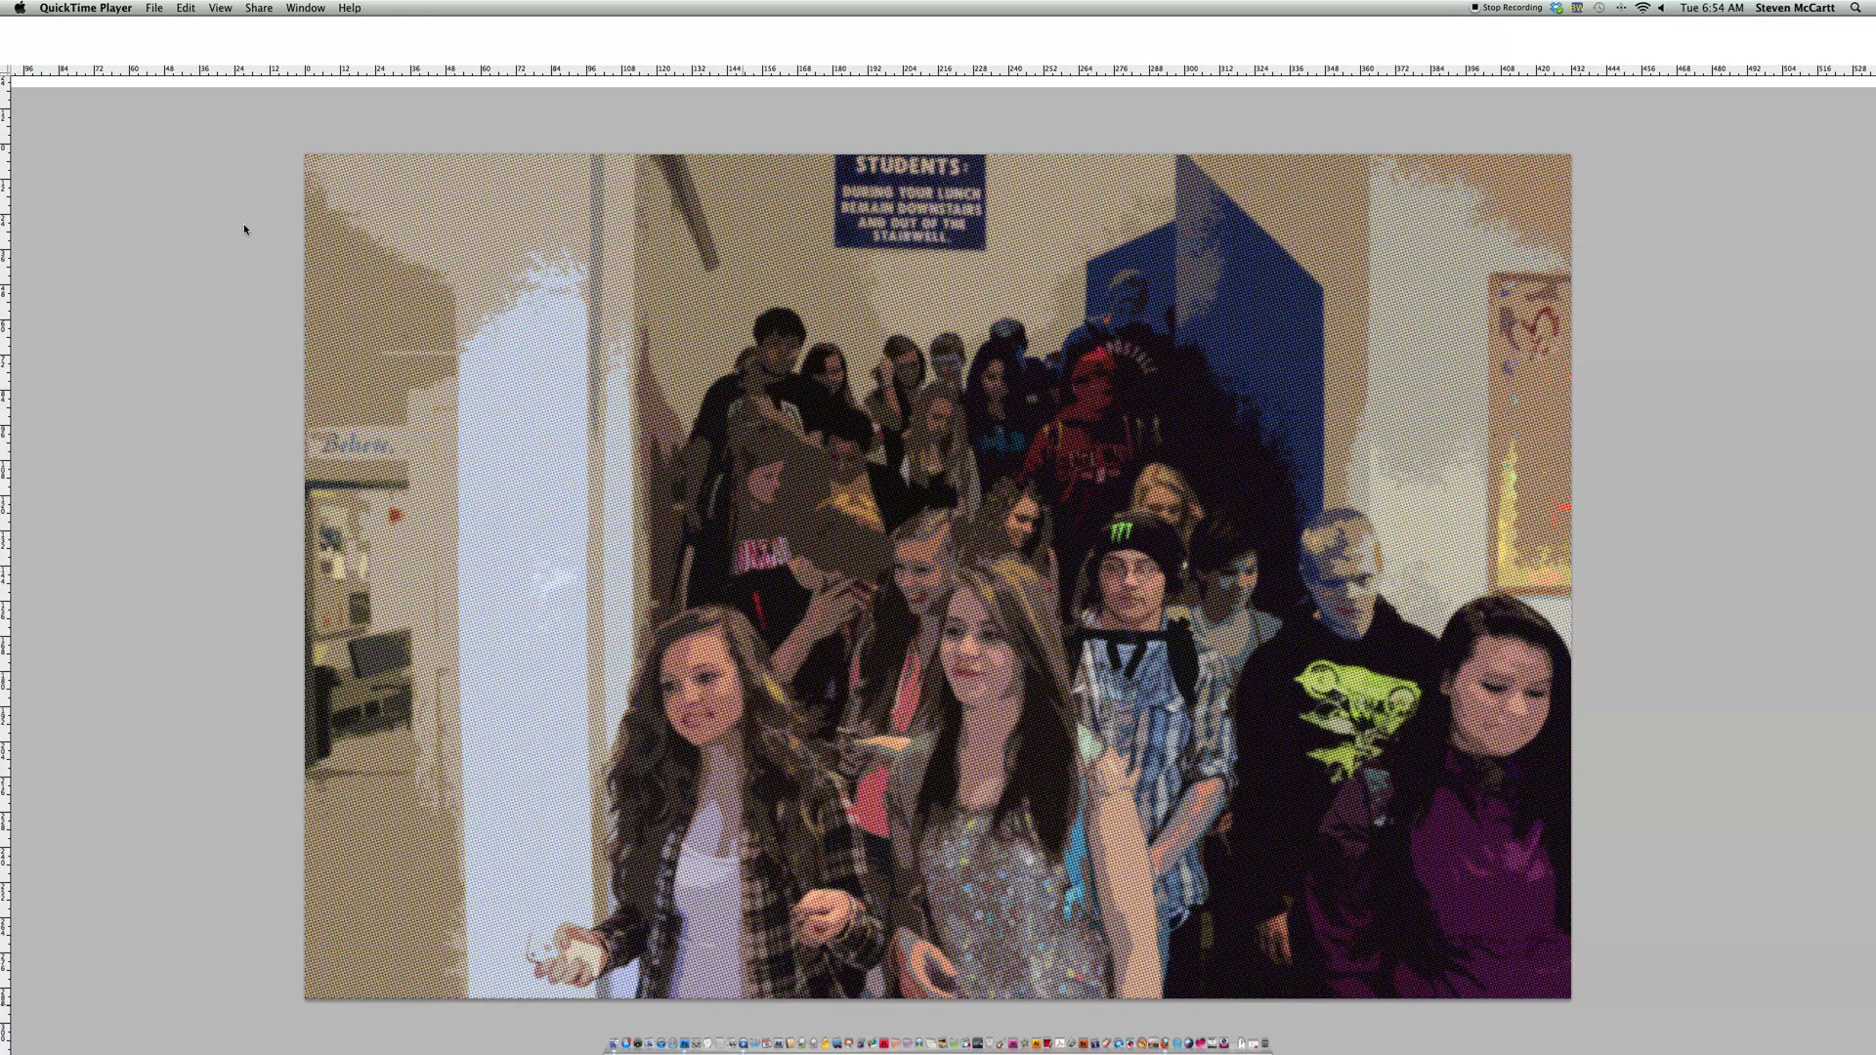
Step: Bring the Photoshop window with the posterized crowd photo to the front
click(231, 227)
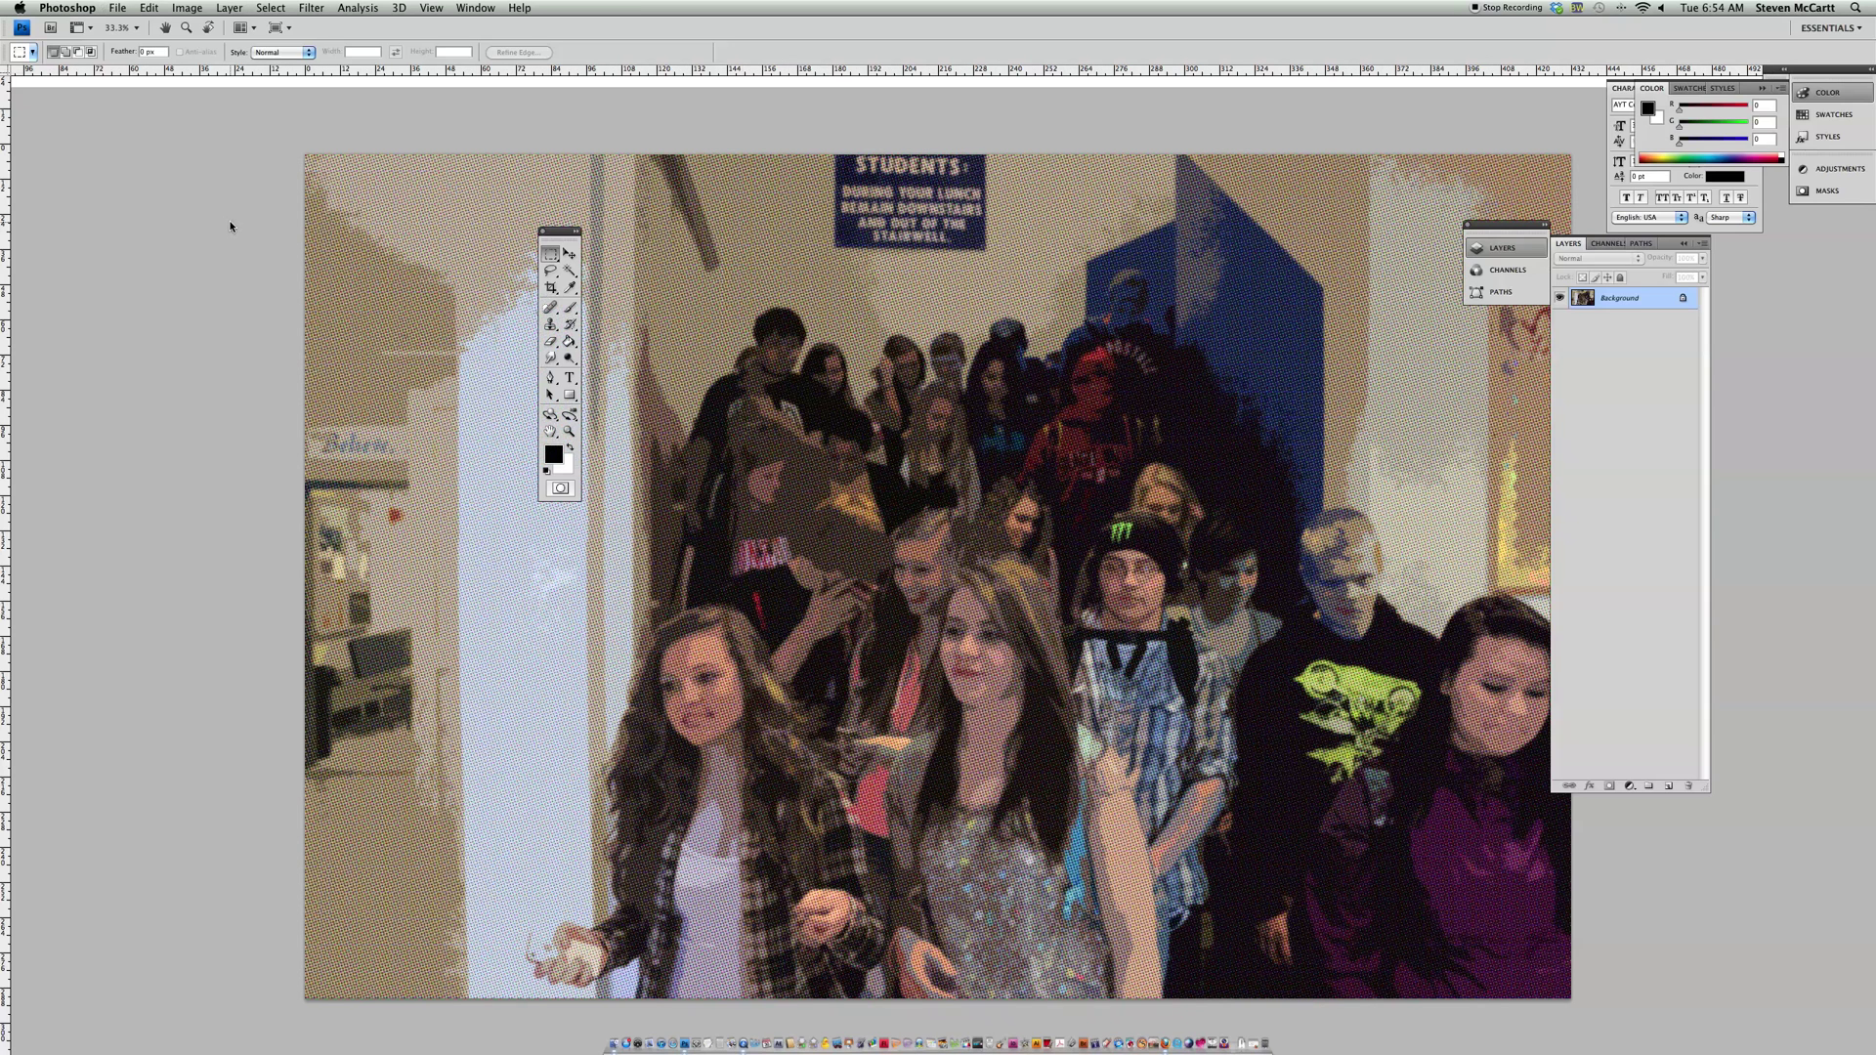
Step: Create a white 11 × 17 inch, 200 ppi document named 'comic panels'
click(125, 12)
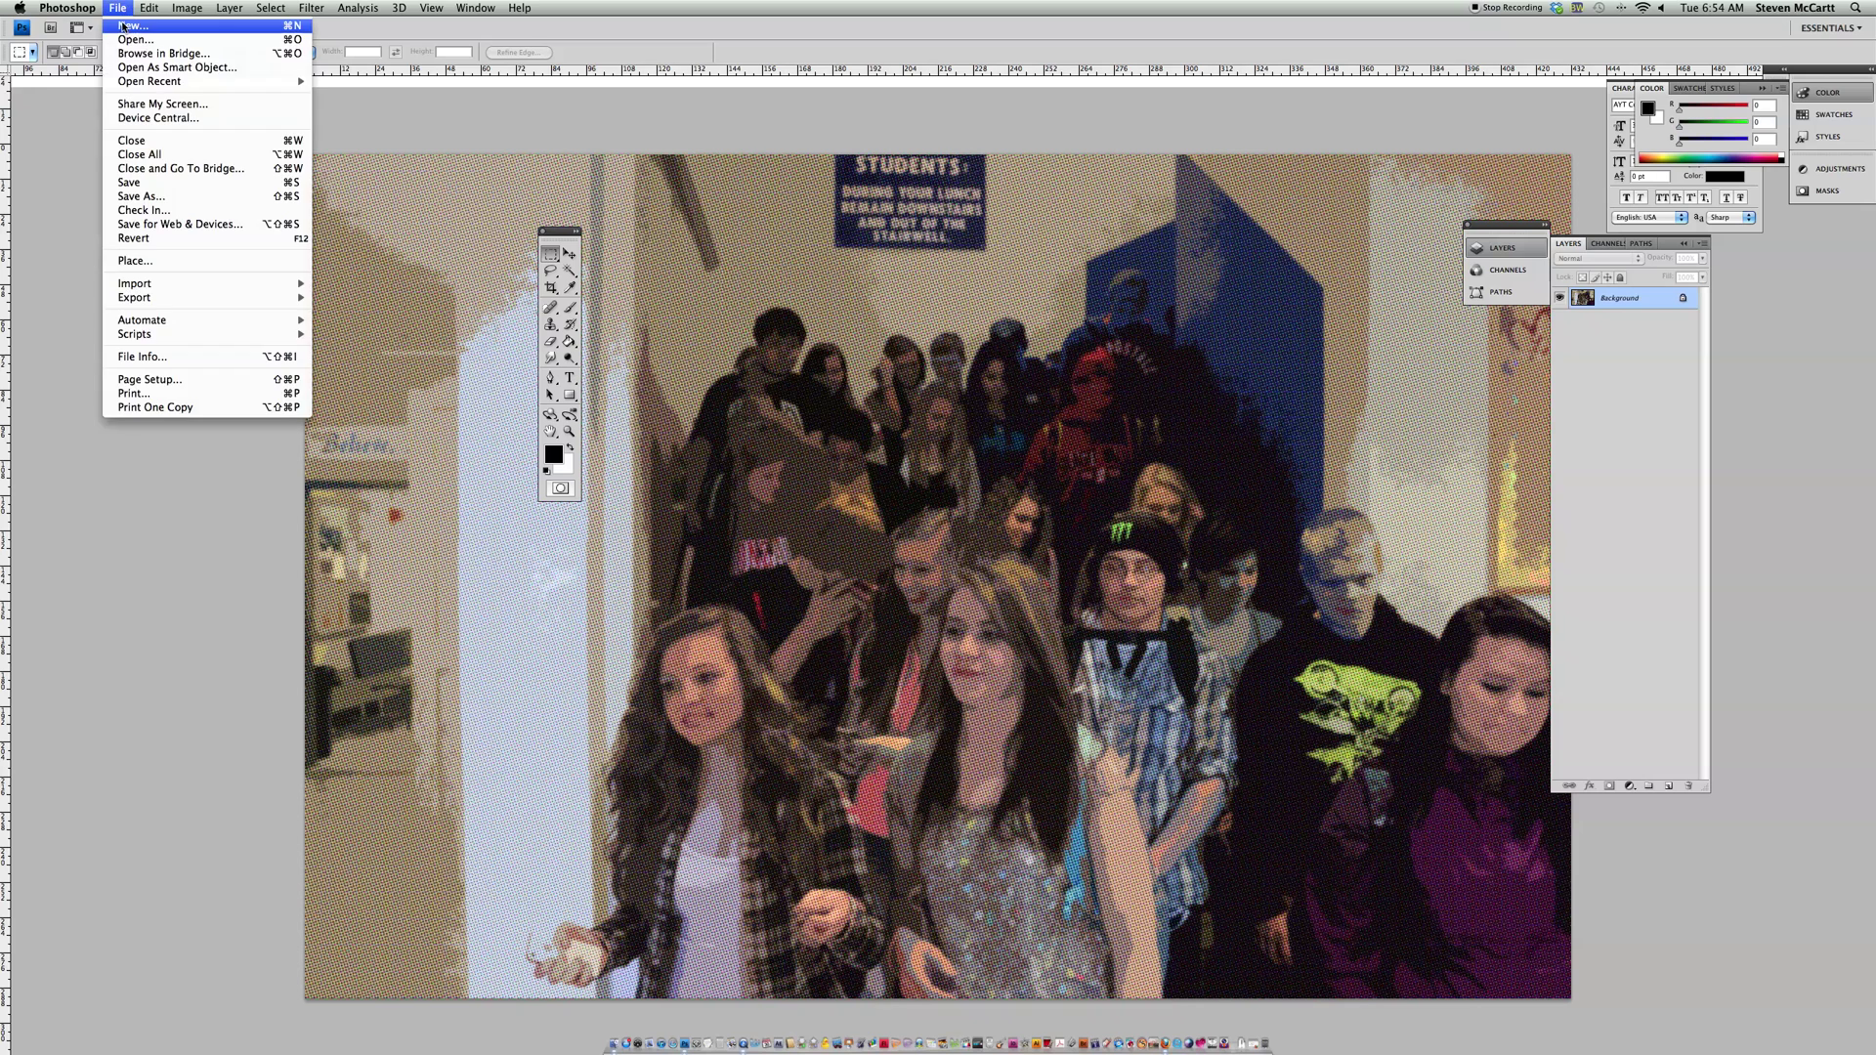
click(123, 26)
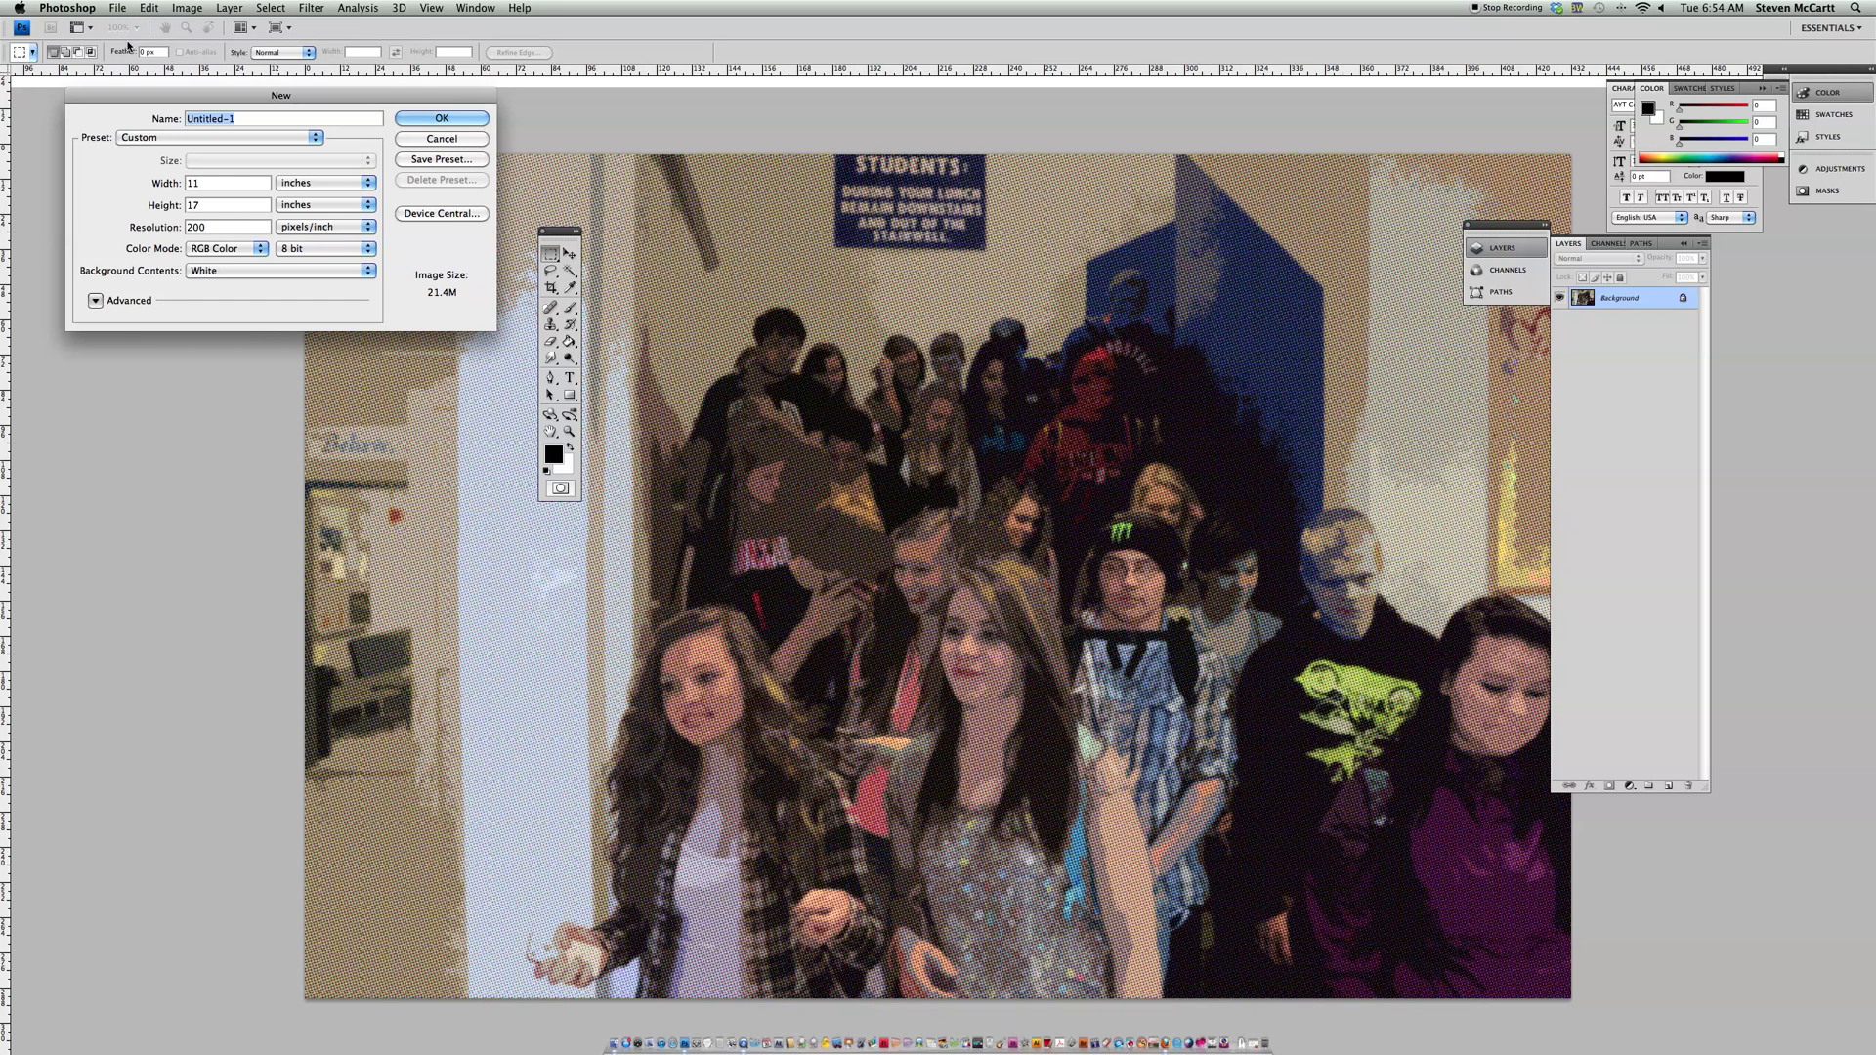
text(comic panels)
click(413, 122)
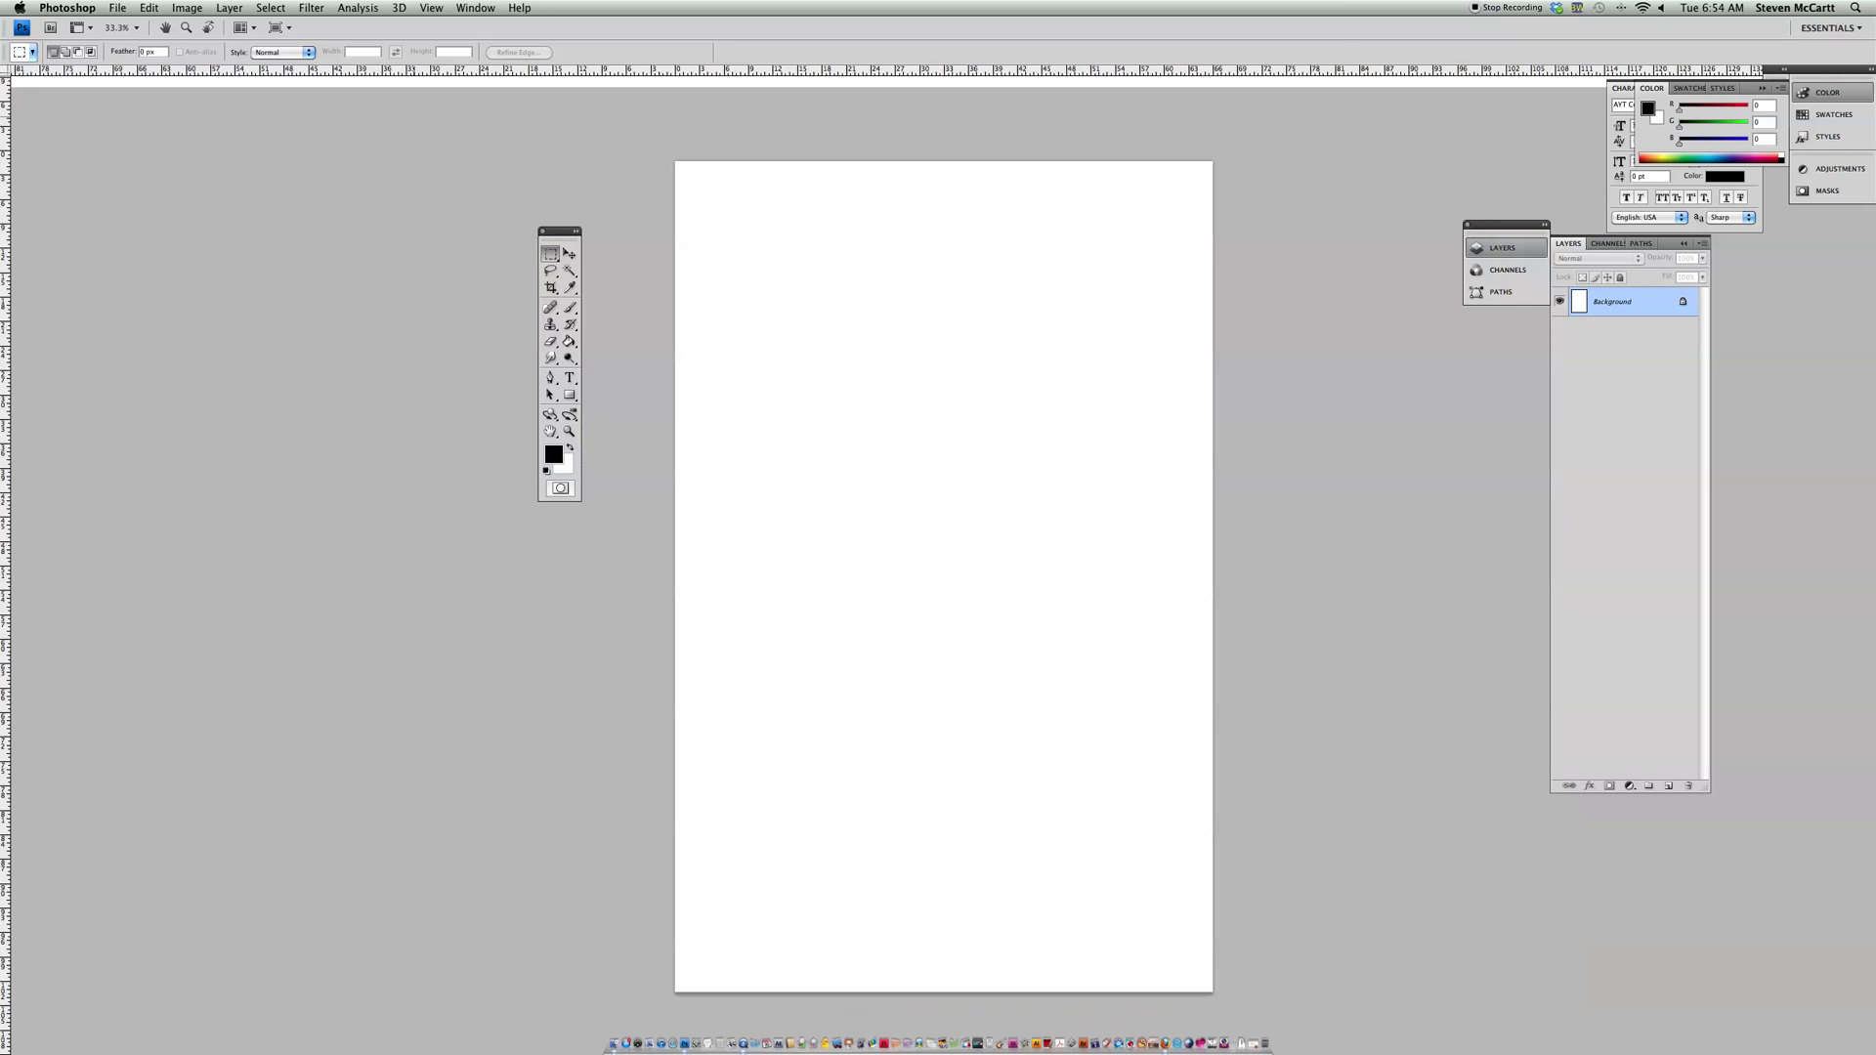
Step: Add a new layer named 'panel one' from the Layers panel menu
click(1706, 247)
click(1651, 253)
text(panel )
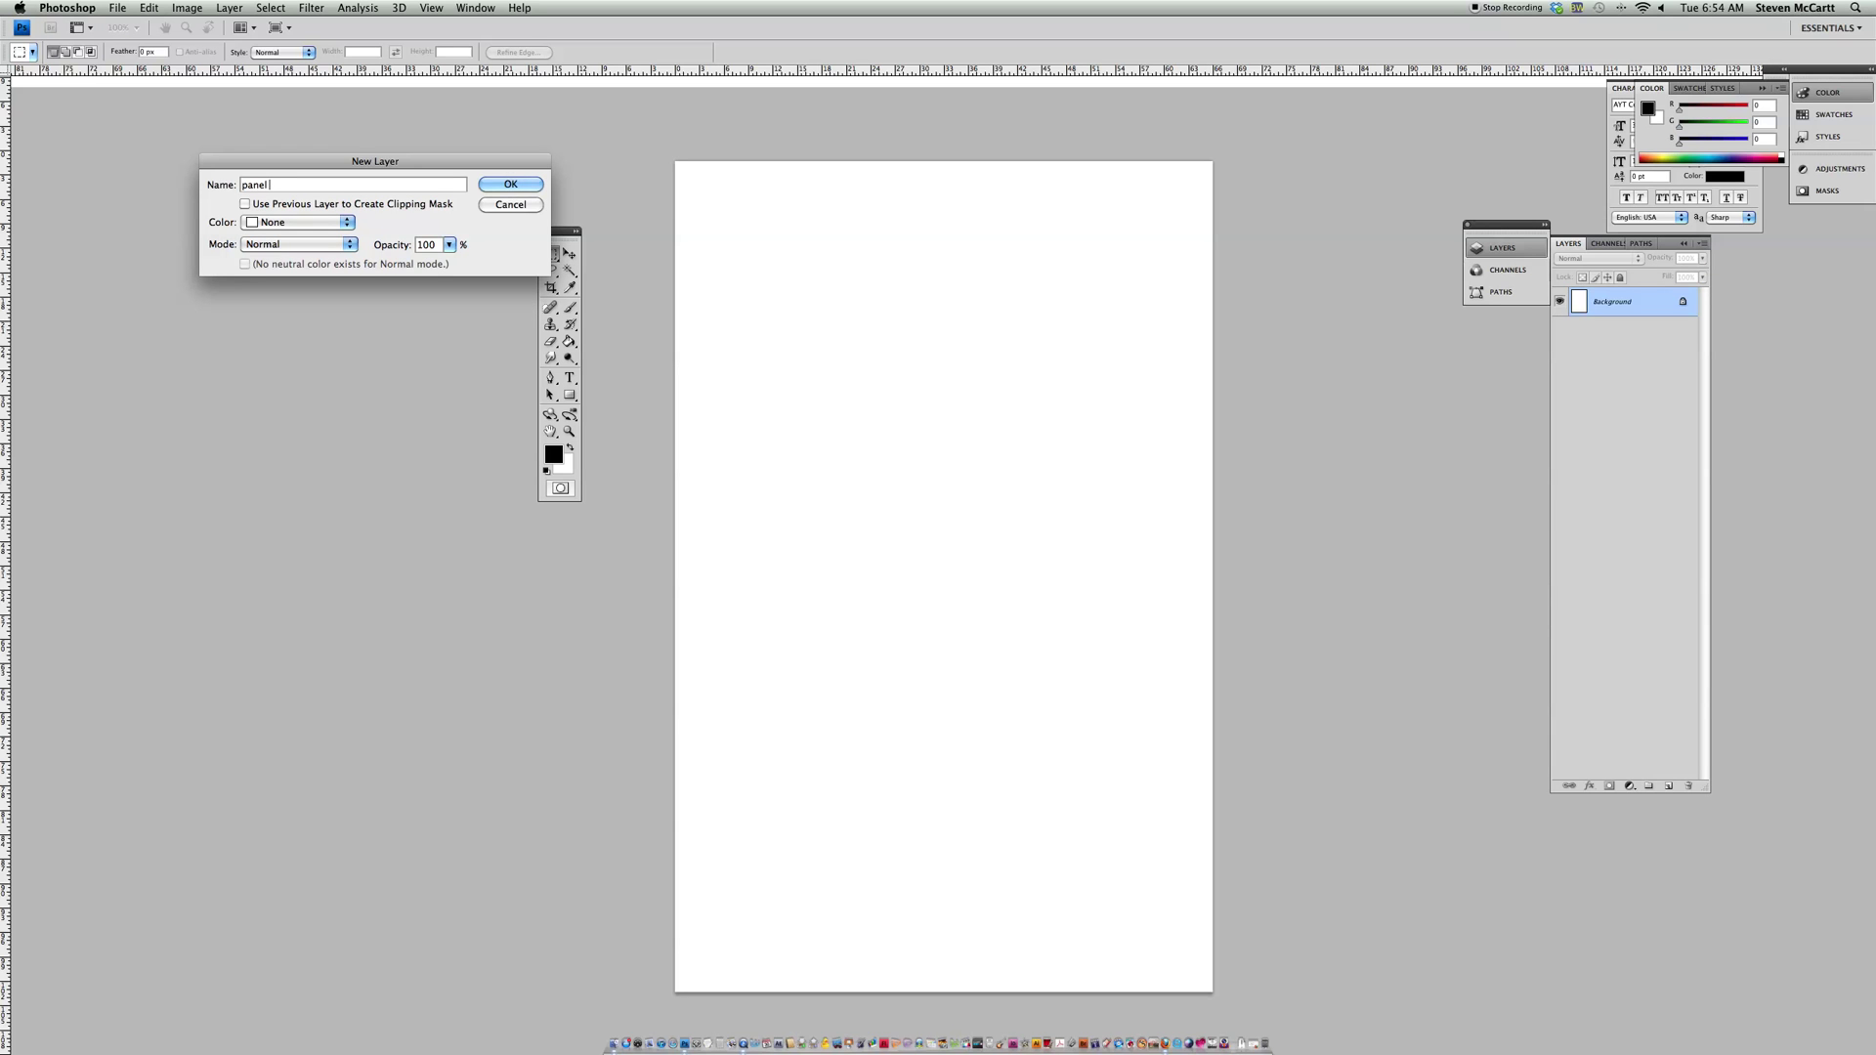
text(one)
key(Return)
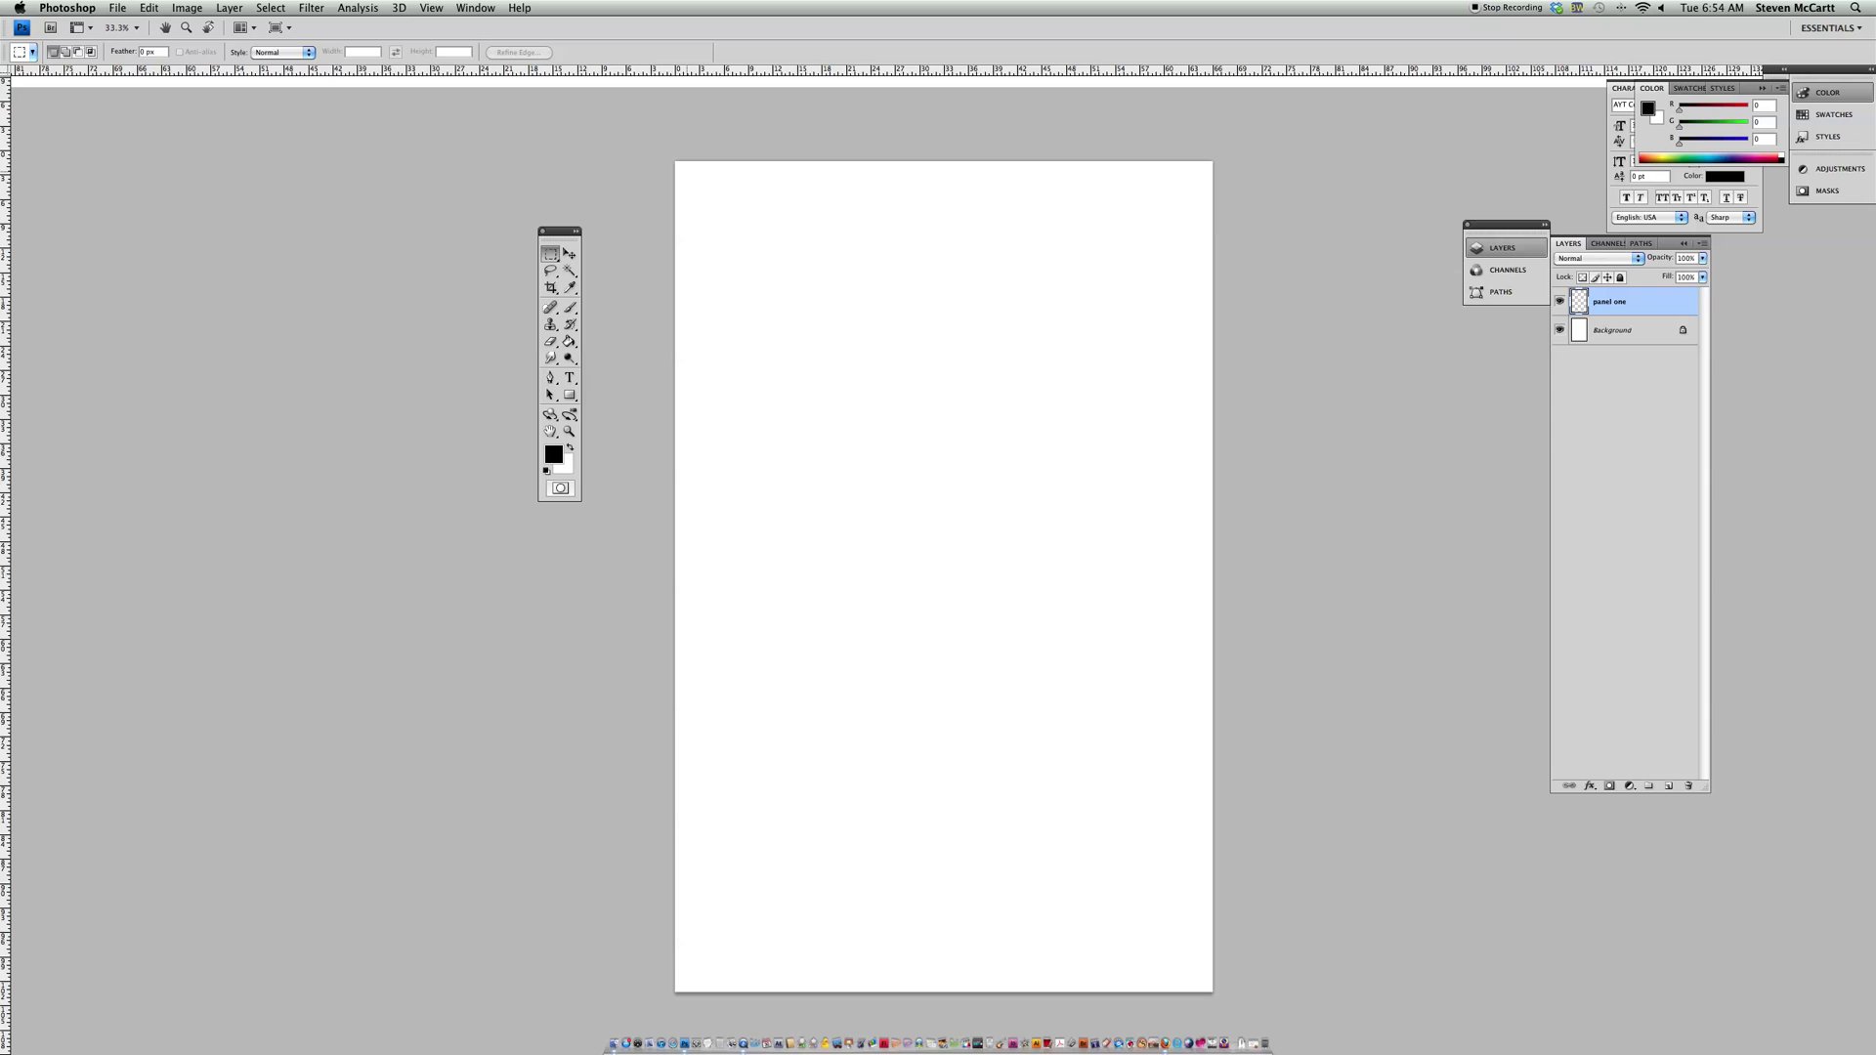
Step: Draw a tall rectangular marquee selection at the page's top left
right_click(553, 256)
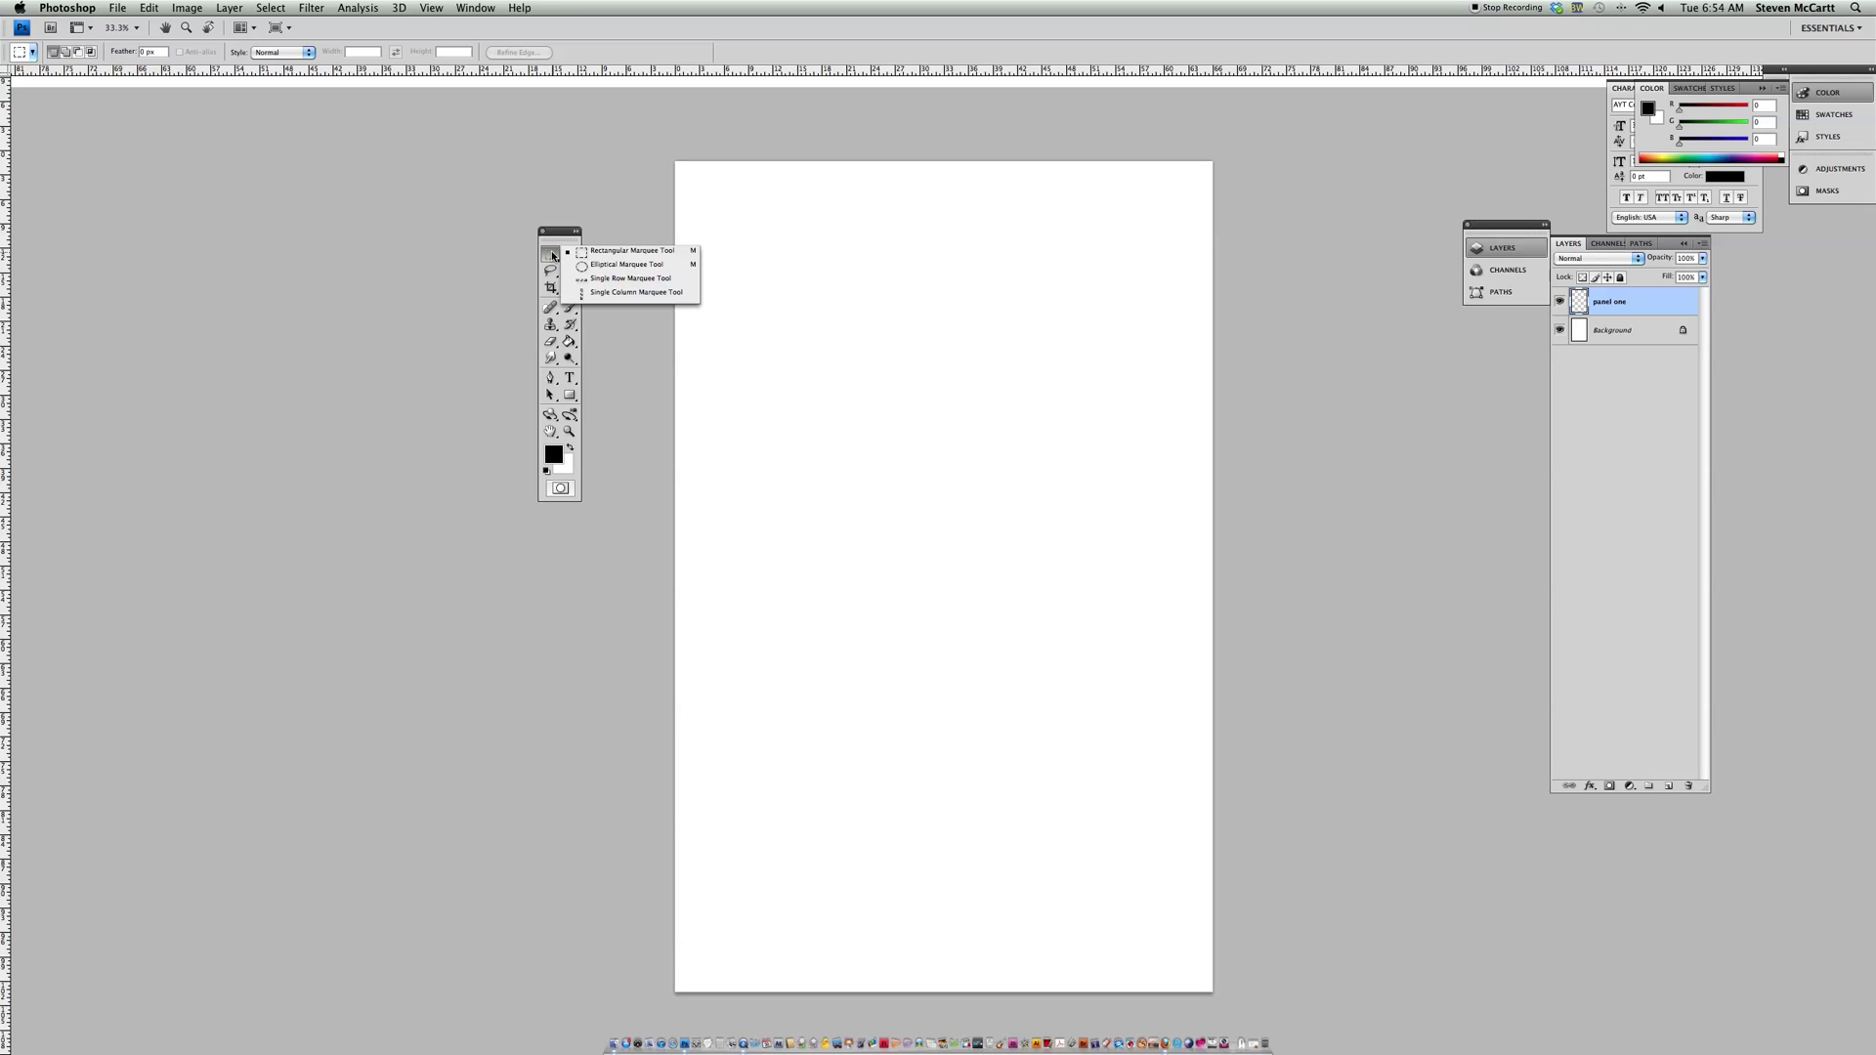
click(628, 256)
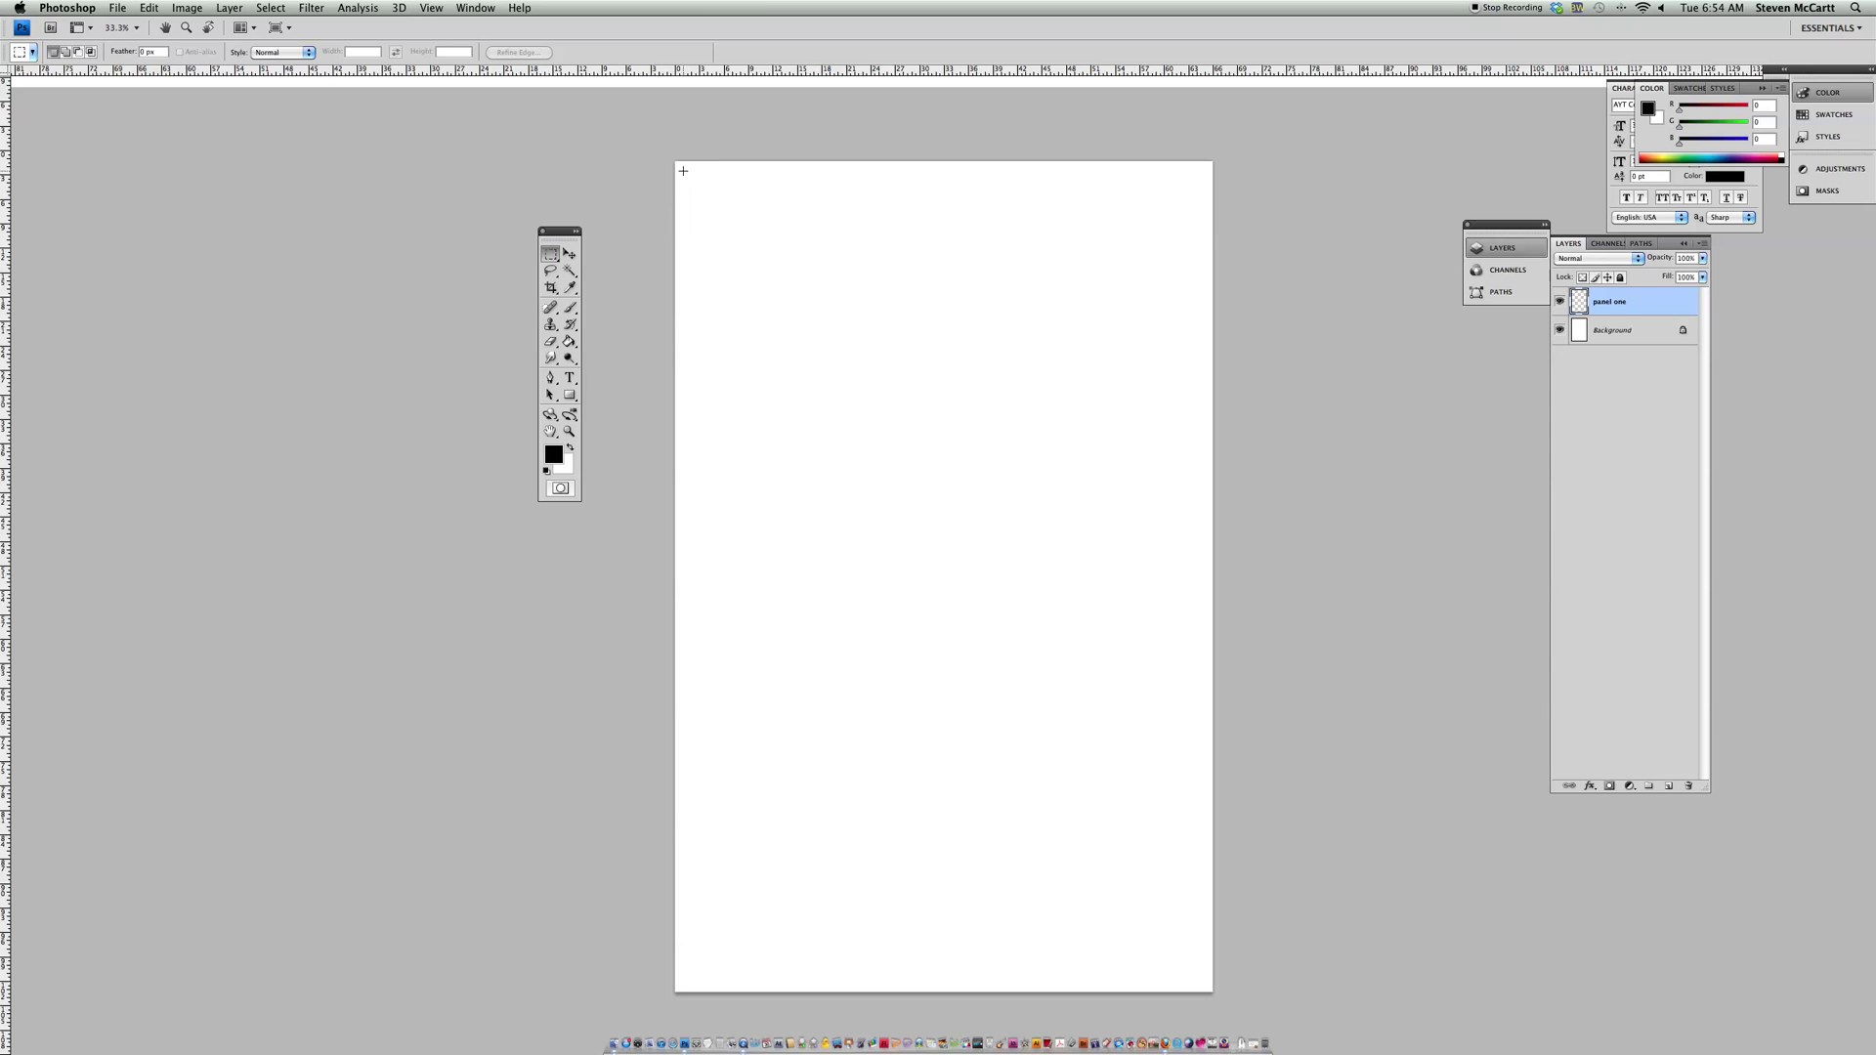
drag(684, 182, 930, 537)
Step: Stroke the rectangle with a 12 px black inside border, then deselect
click(146, 8)
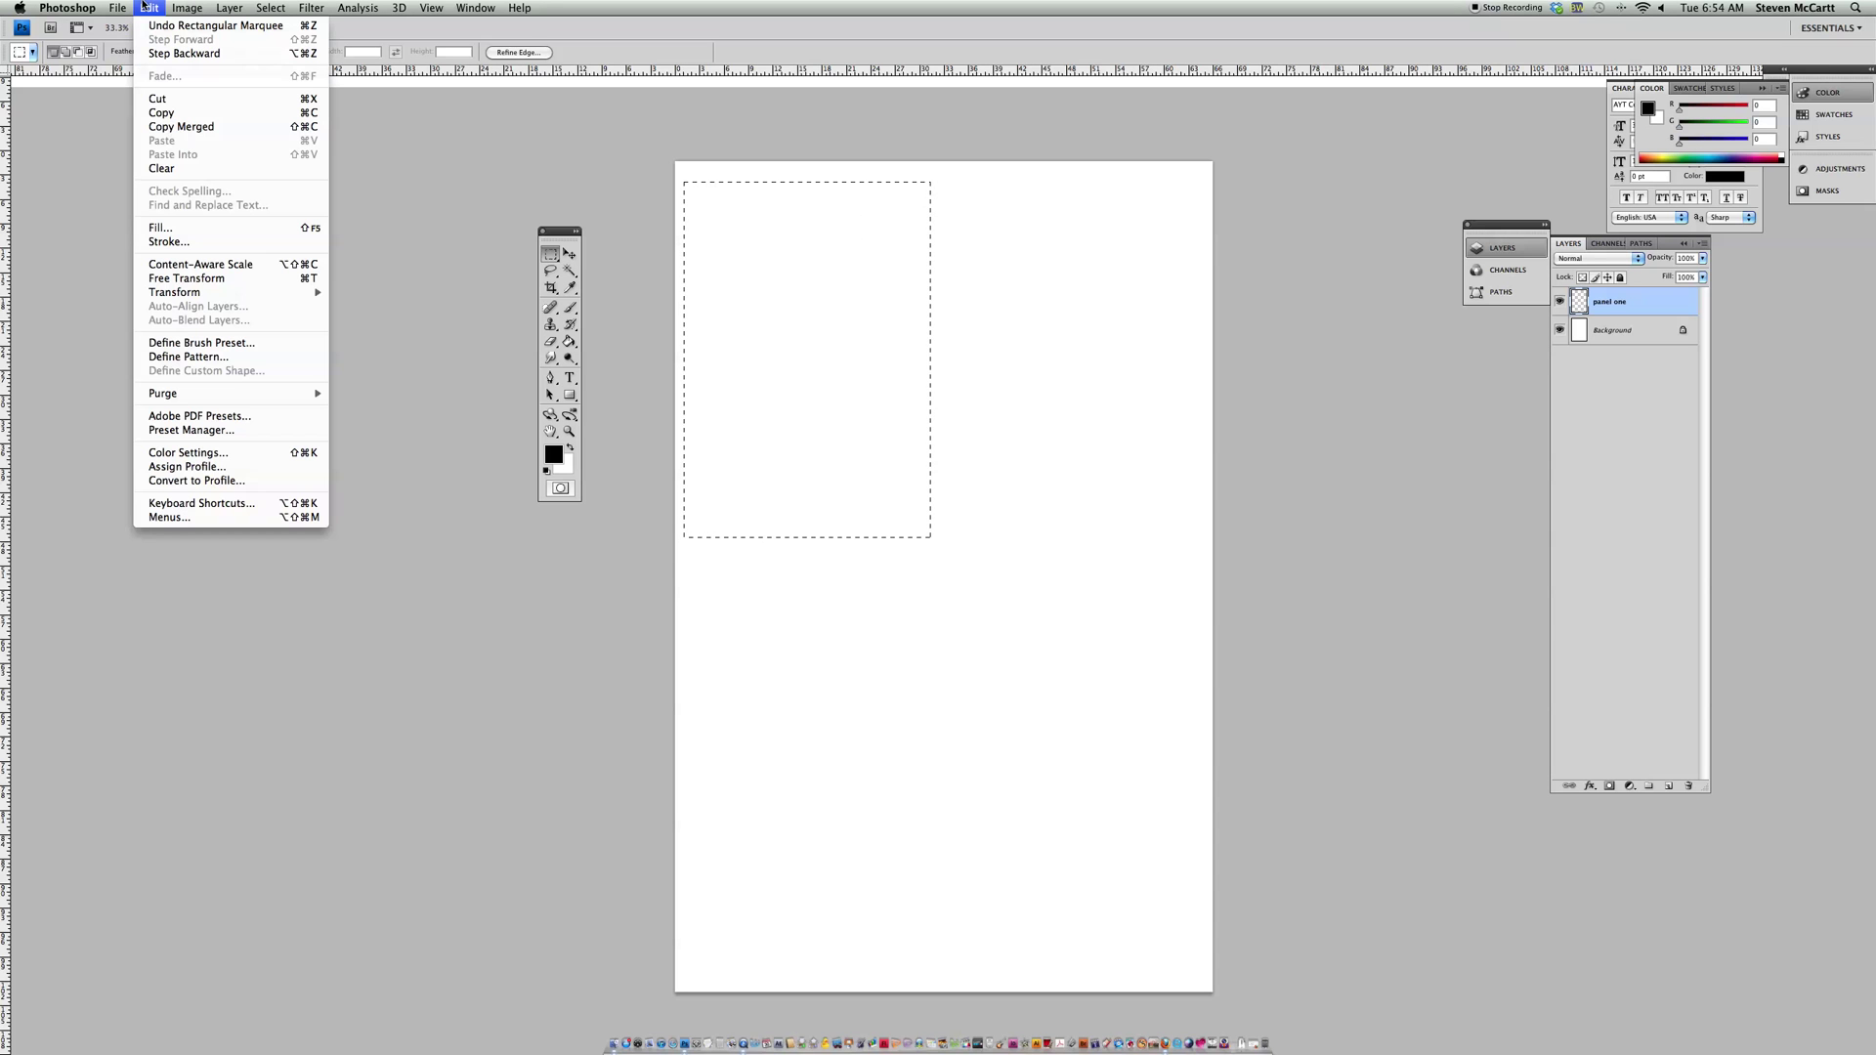
click(156, 242)
click(310, 192)
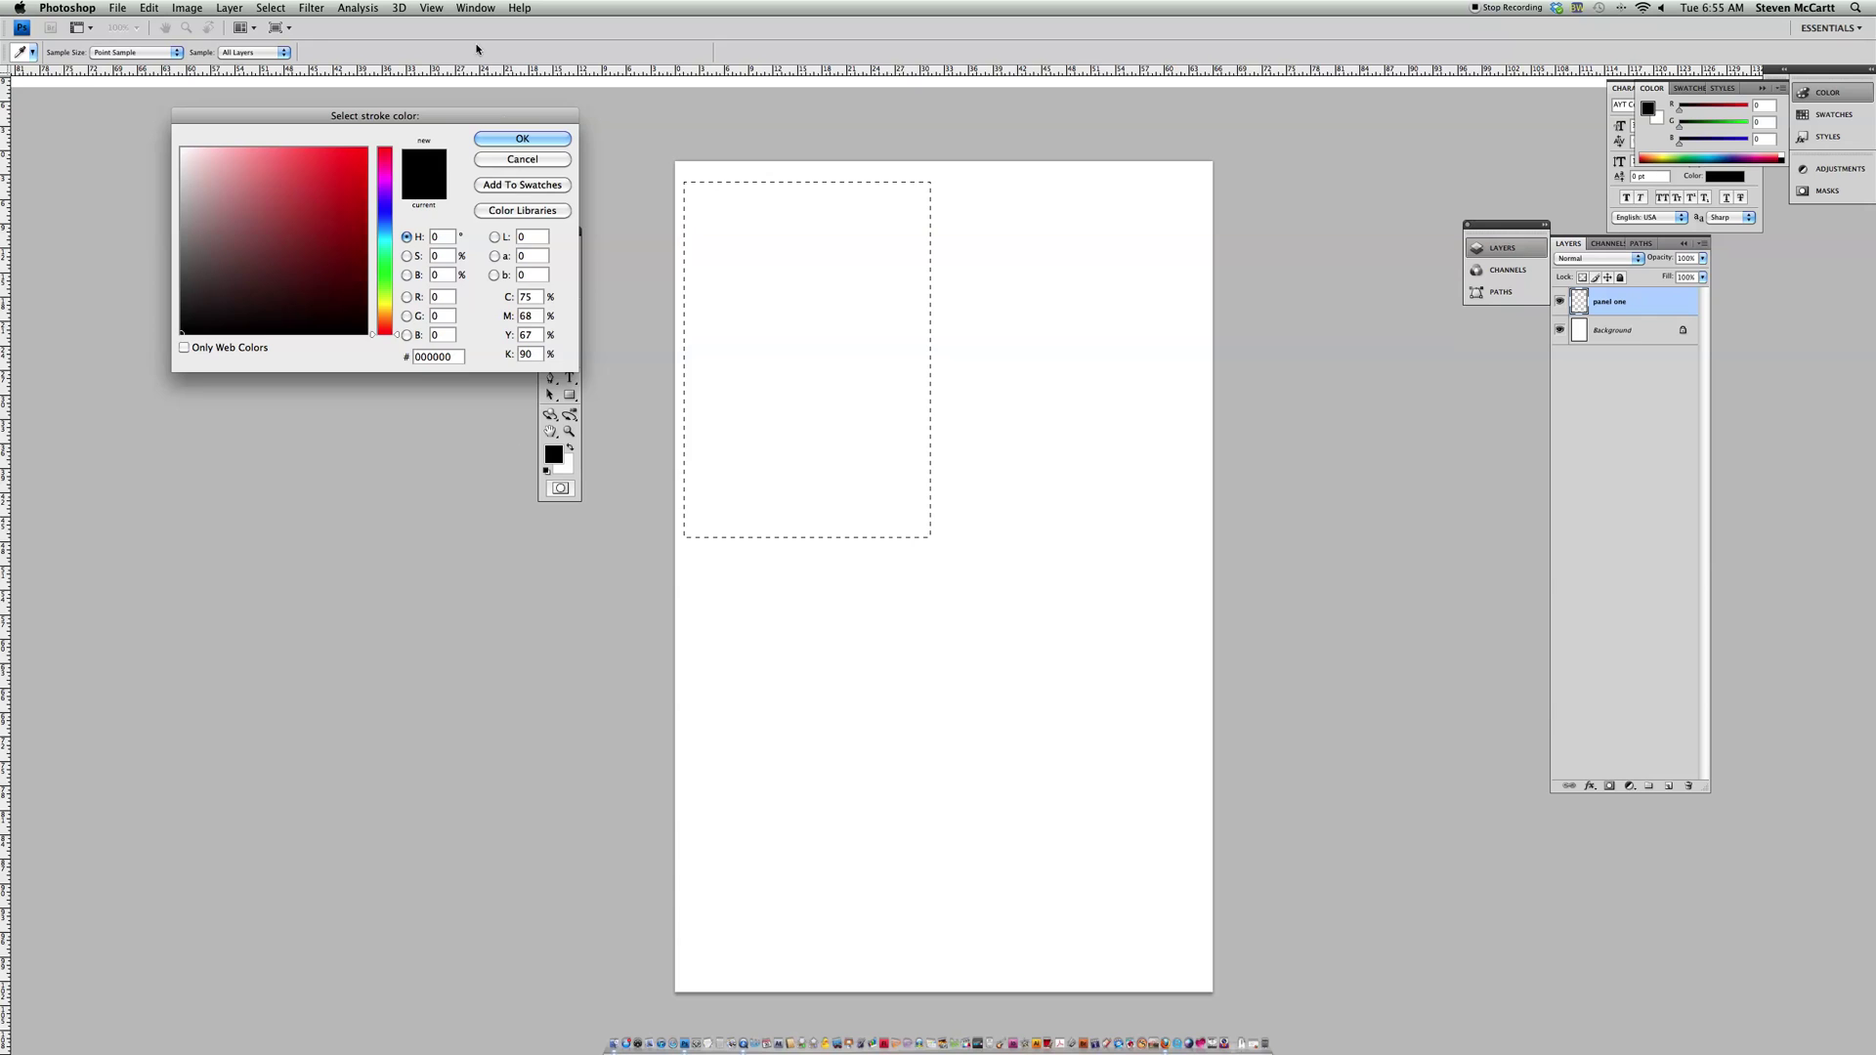
click(509, 140)
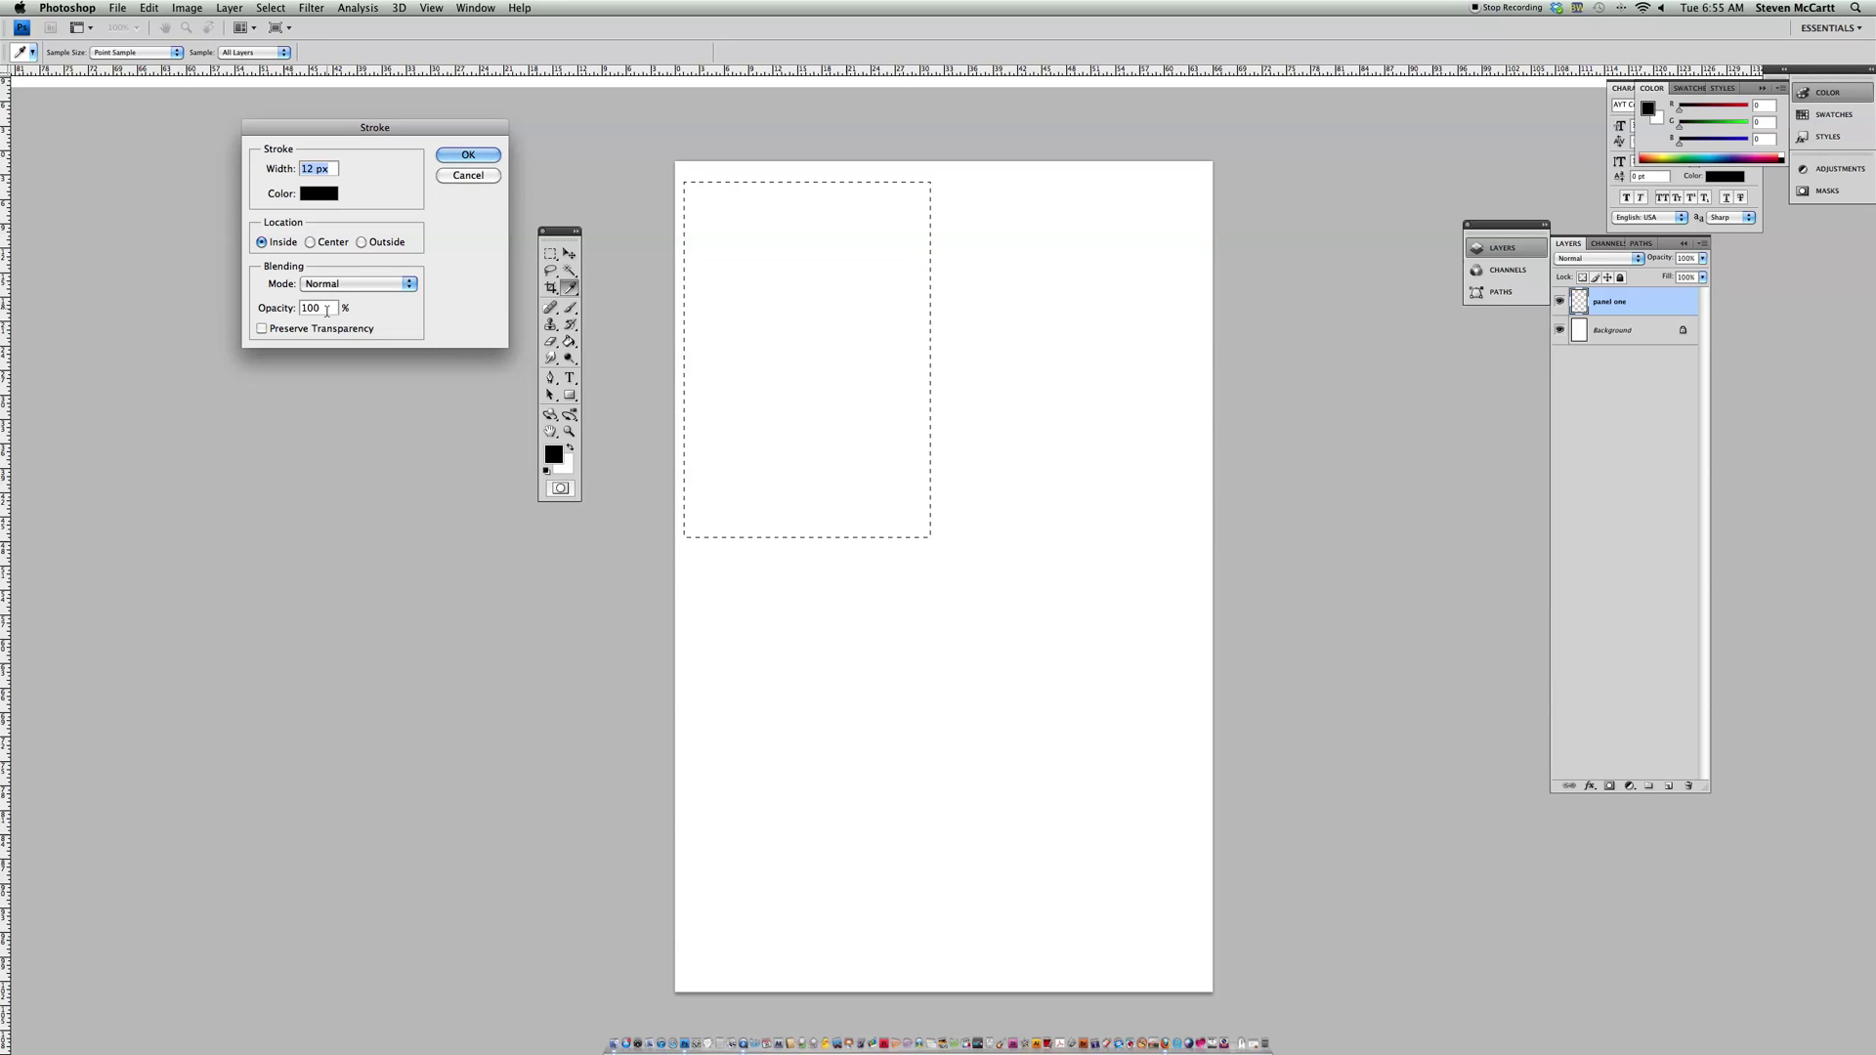
click(466, 156)
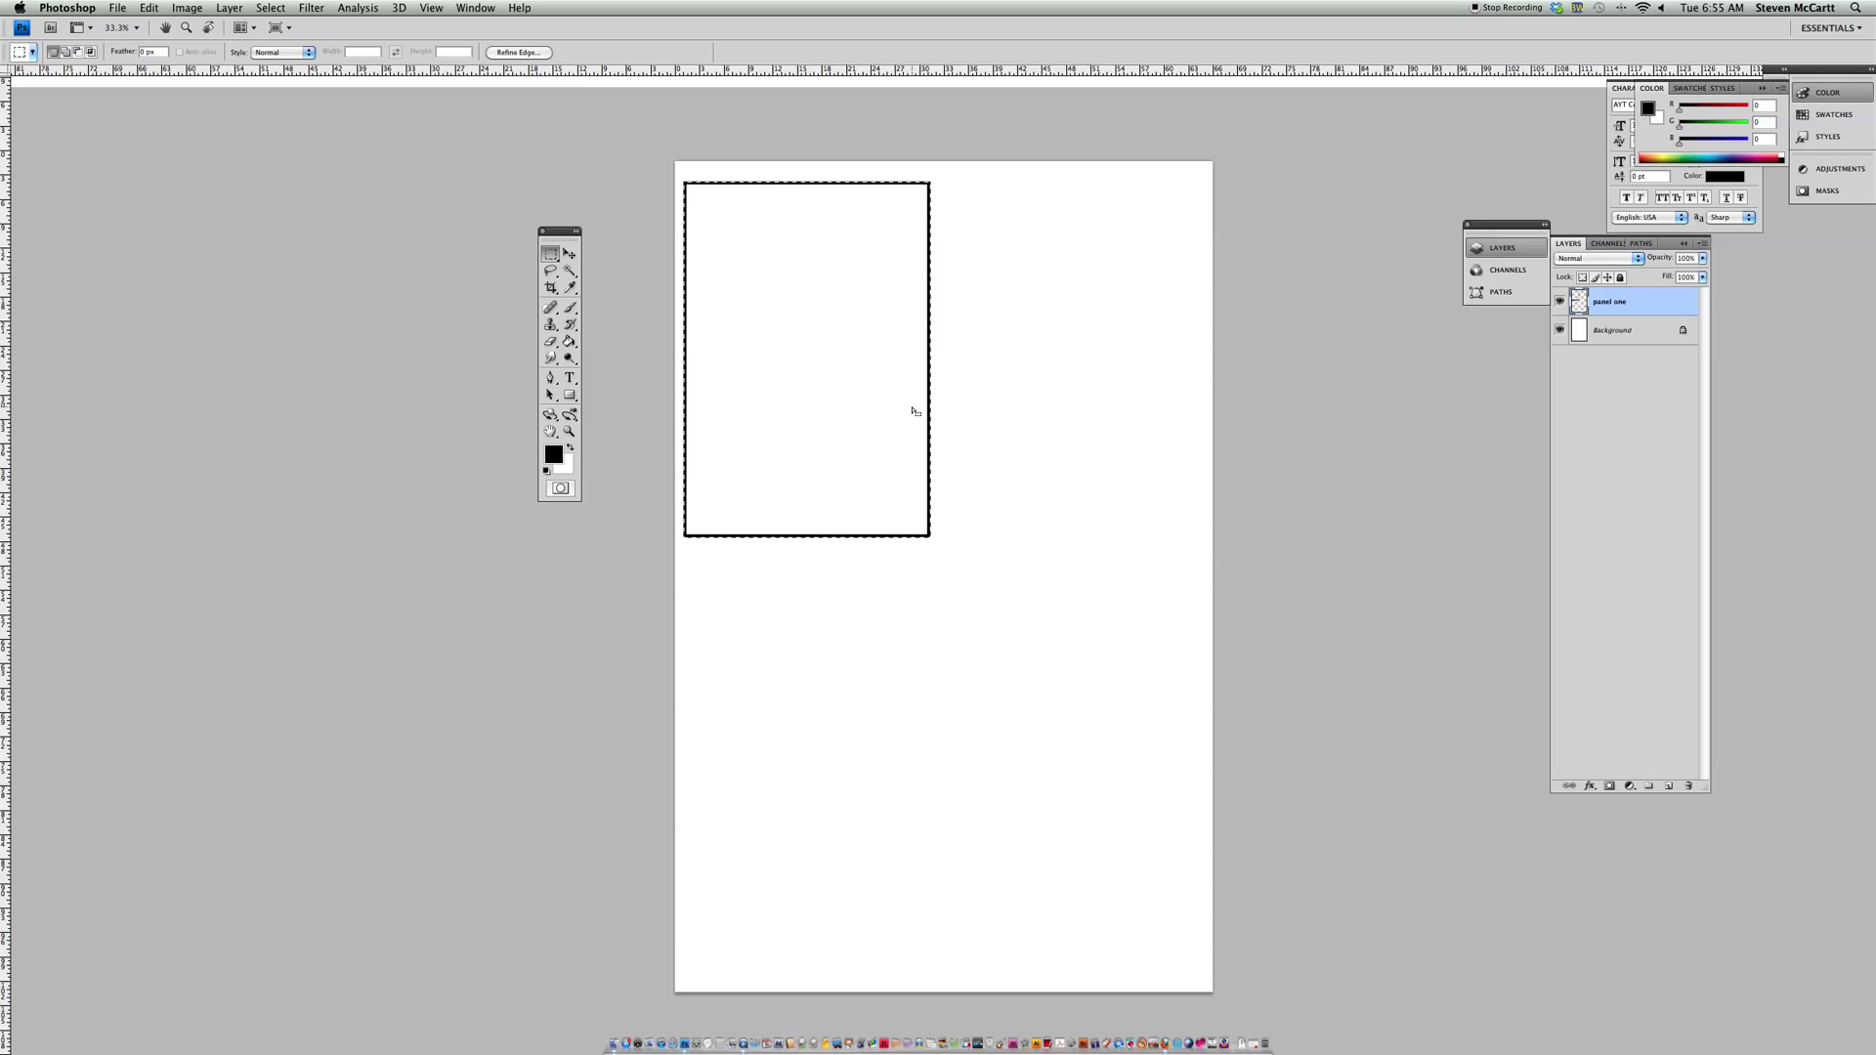
click(281, 10)
click(283, 41)
click(571, 255)
Step: Nudge the panel one frame slightly upward and duplicate its layer
drag(883, 186, 885, 176)
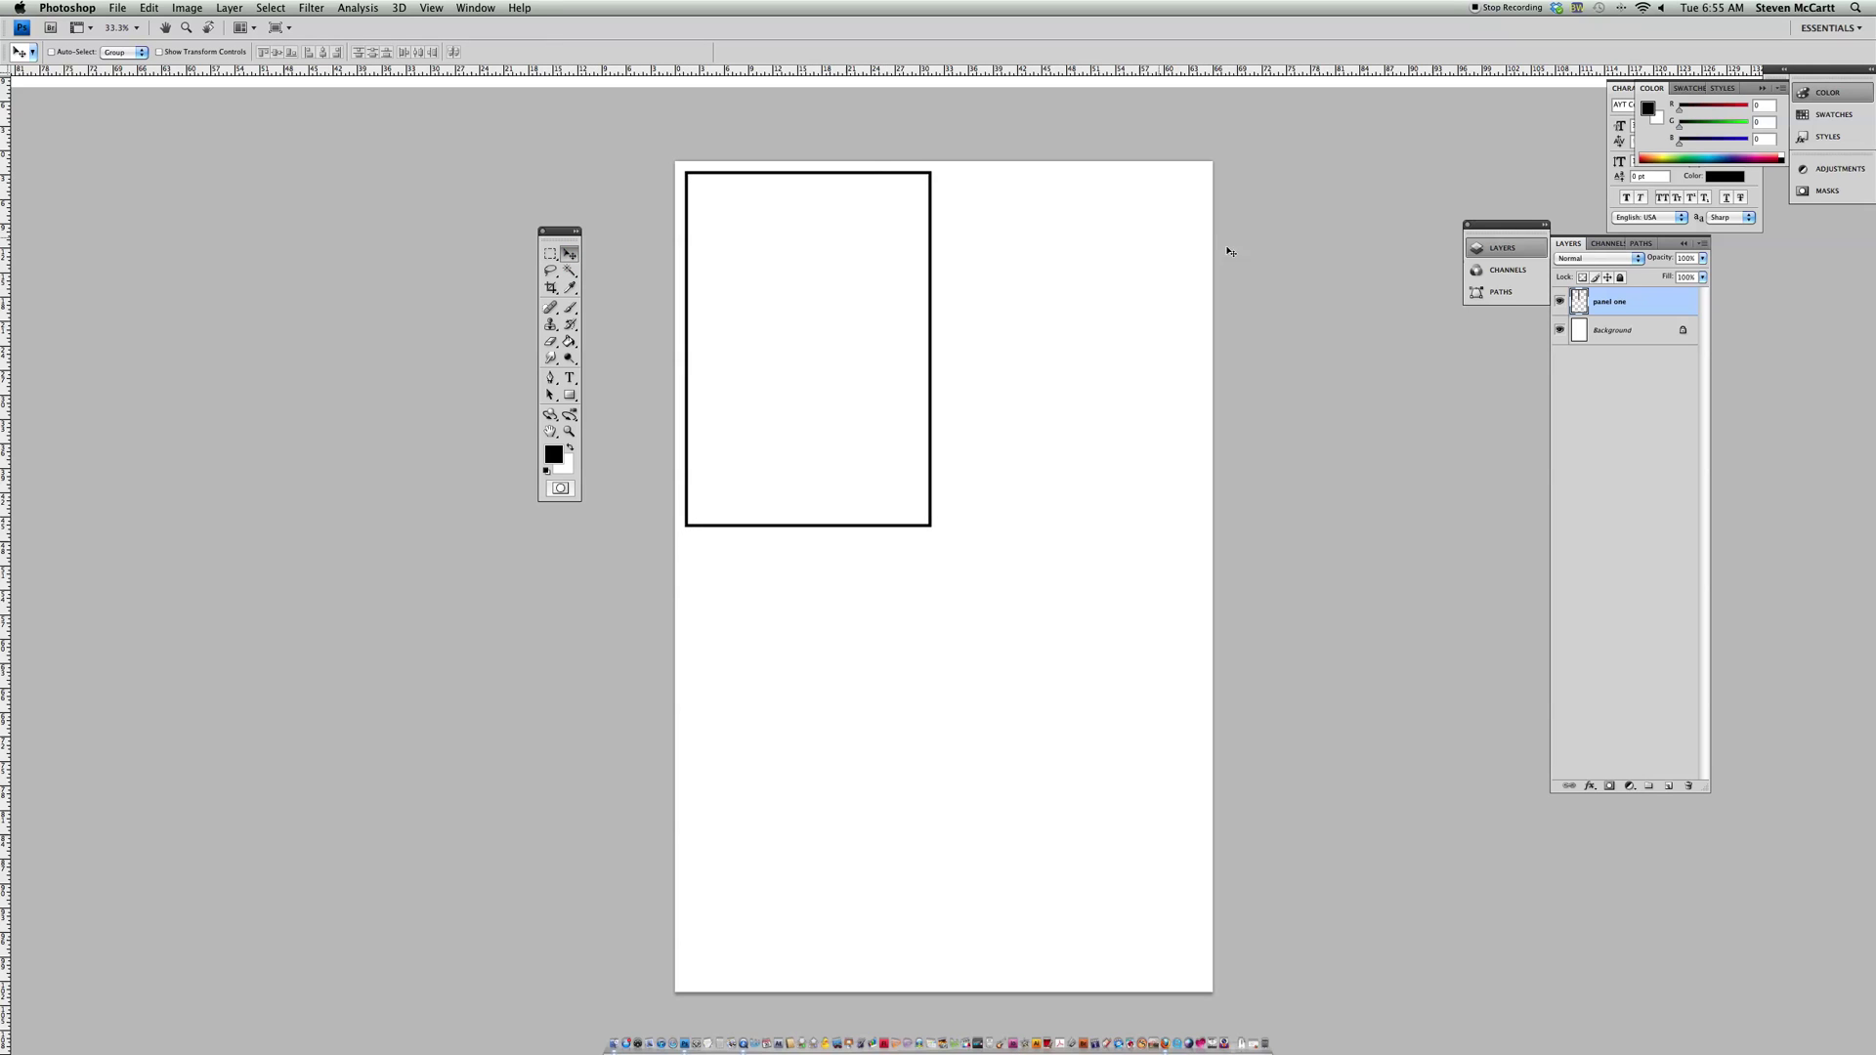
right_click(1665, 303)
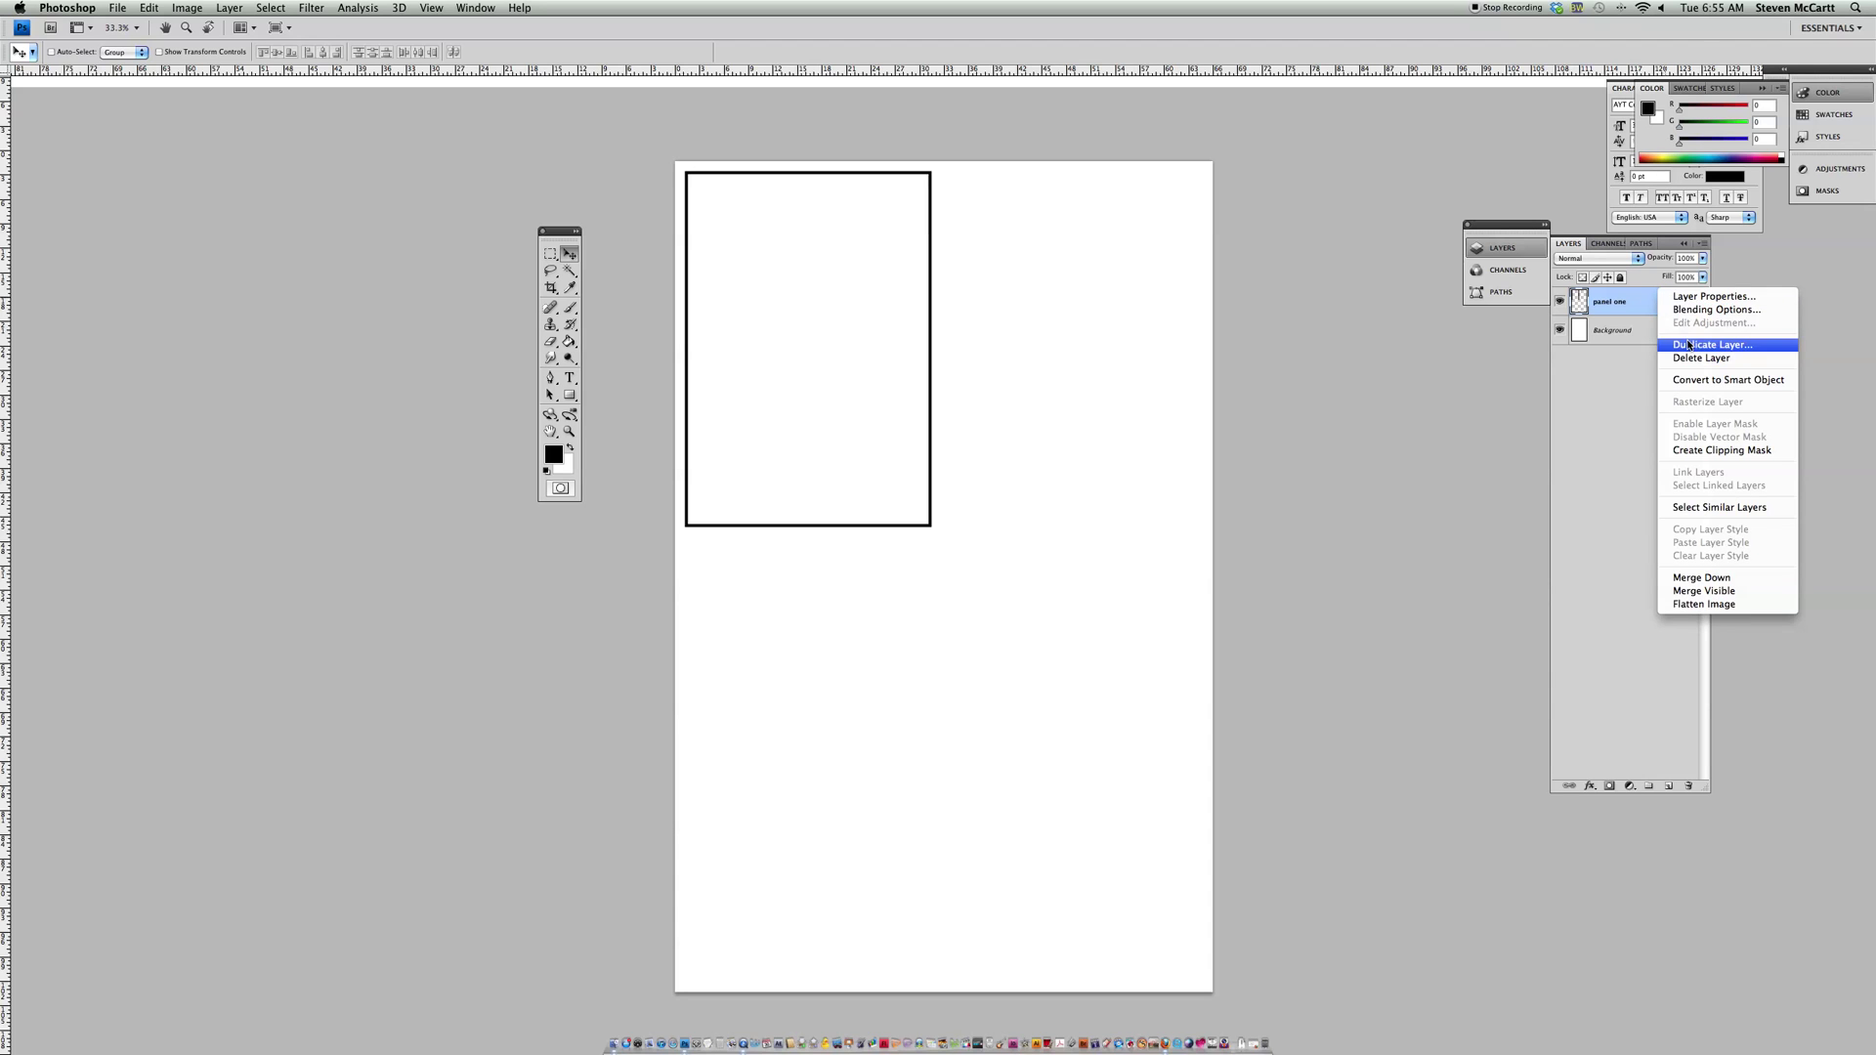
click(1691, 344)
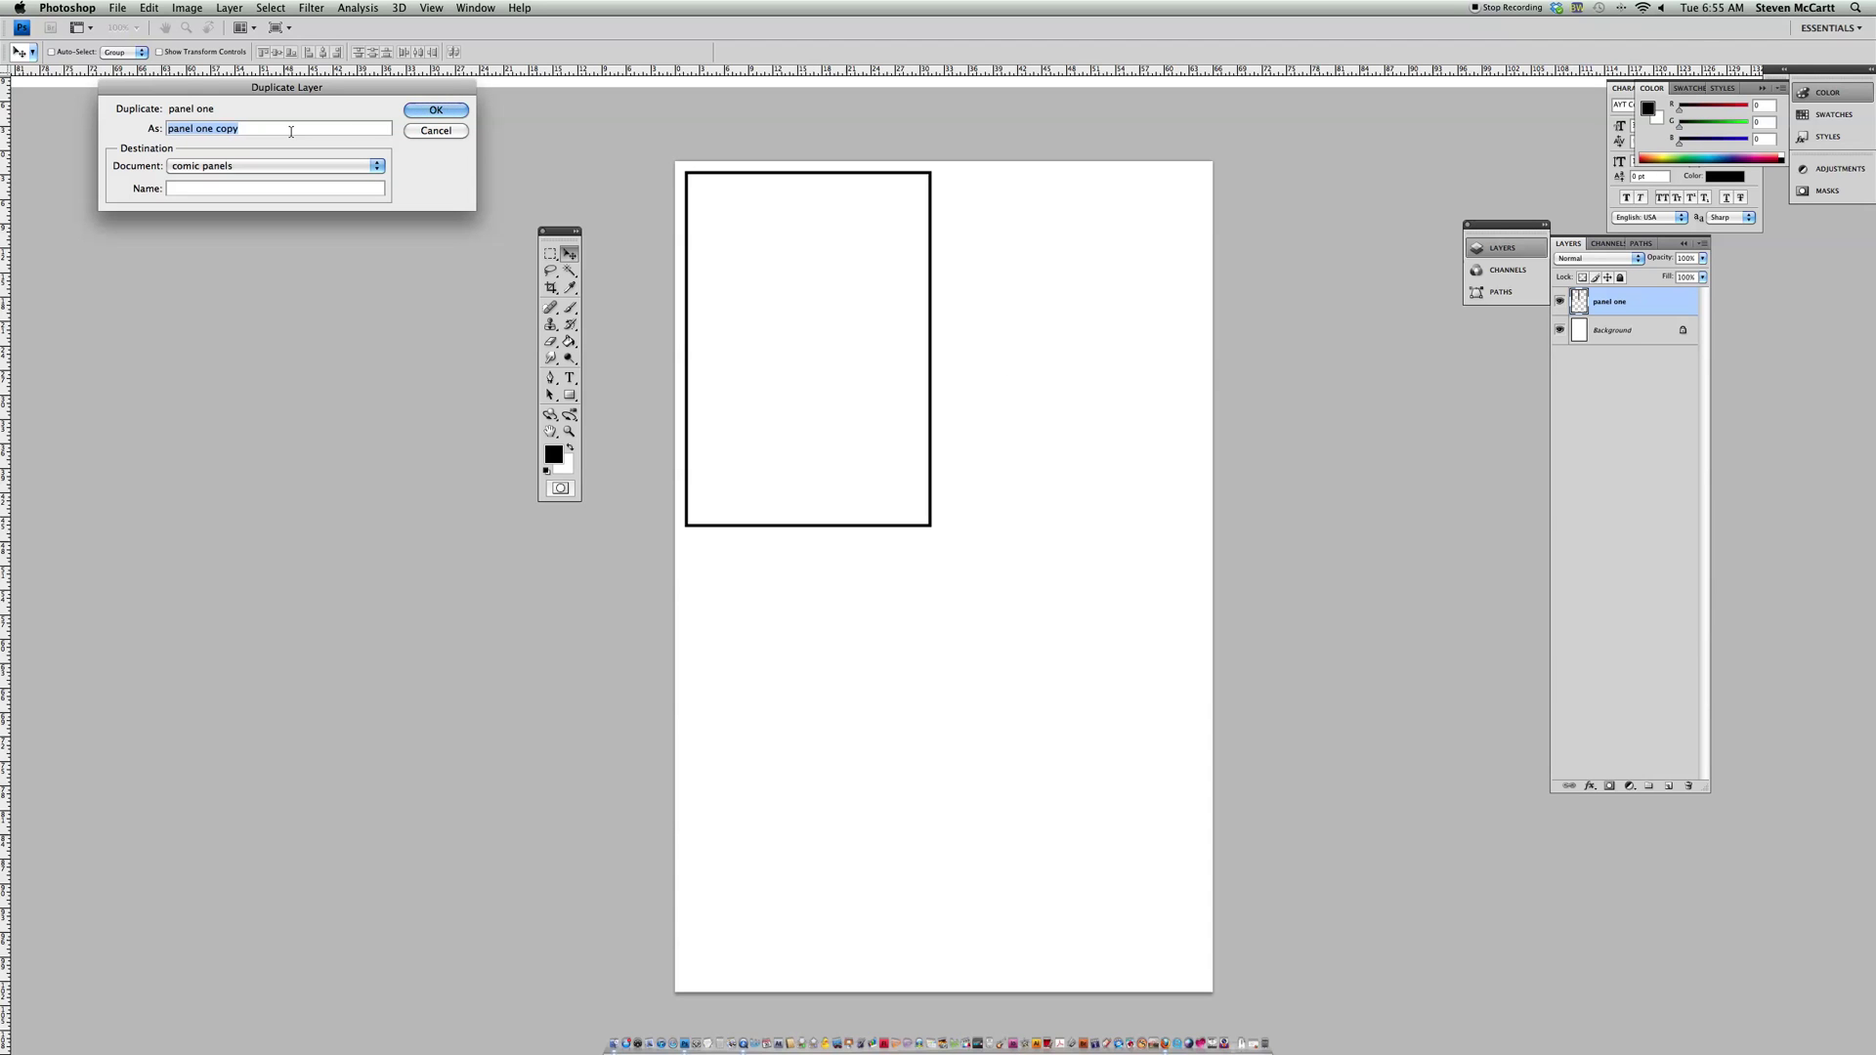
Step: Name the copy 'panel two' and move its frame to the page's right half
click(276, 131)
key(BackSpace)
key(BackSpace)
key(BackSpace)
key(BackSpace)
key(BackSpace)
key(BackSpace)
key(BackSpace)
key(BackSpace)
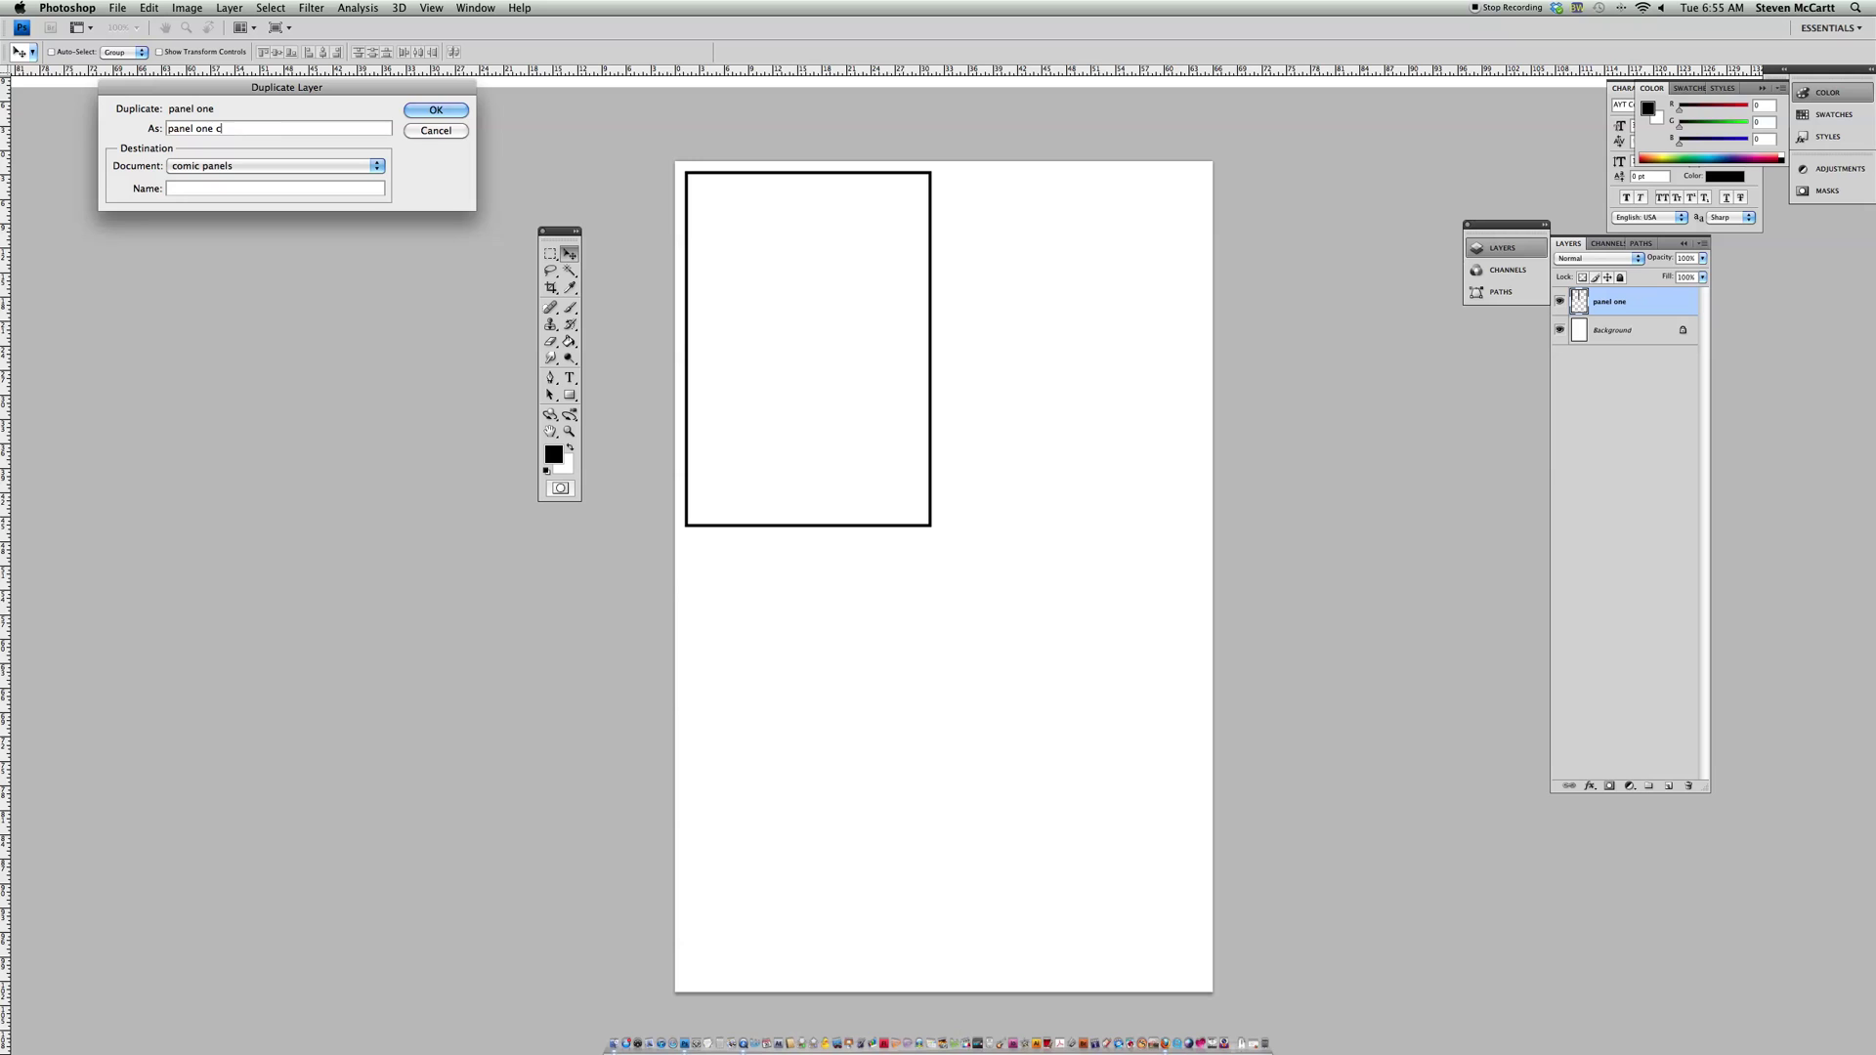
text(two)
click(449, 110)
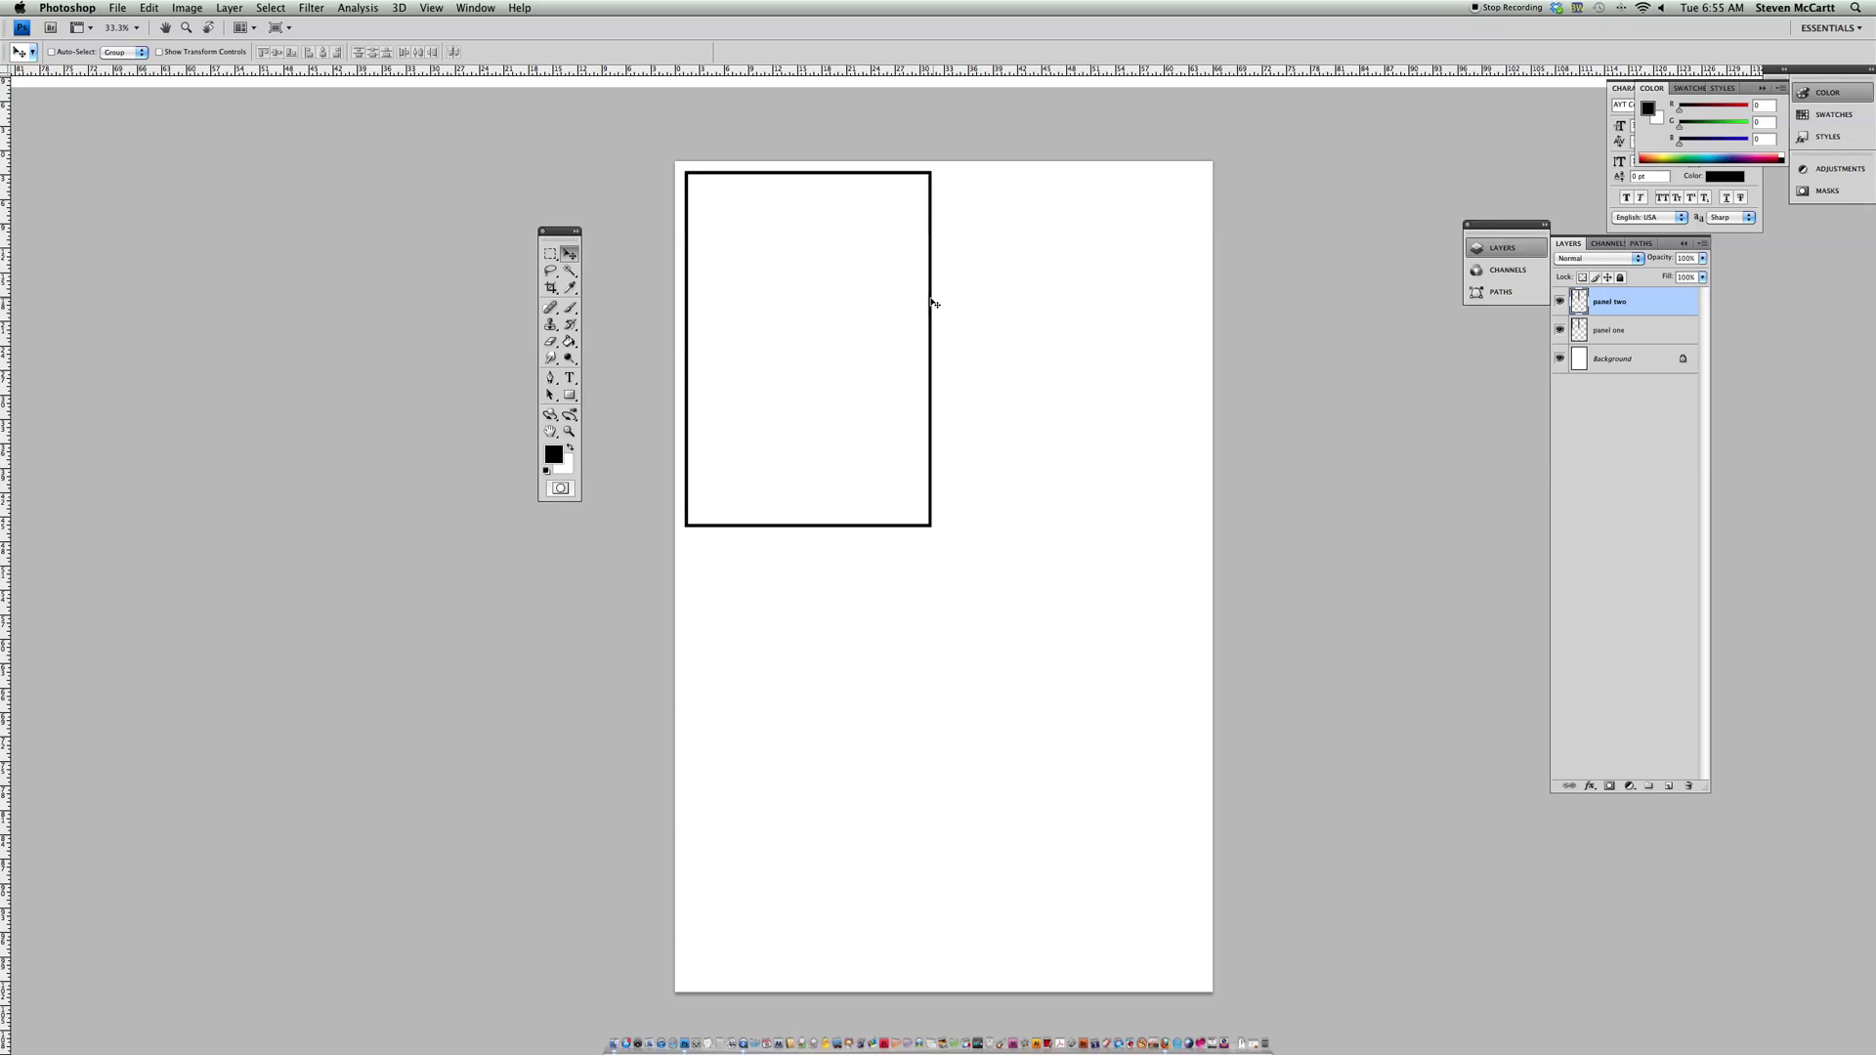
drag(934, 304, 1188, 302)
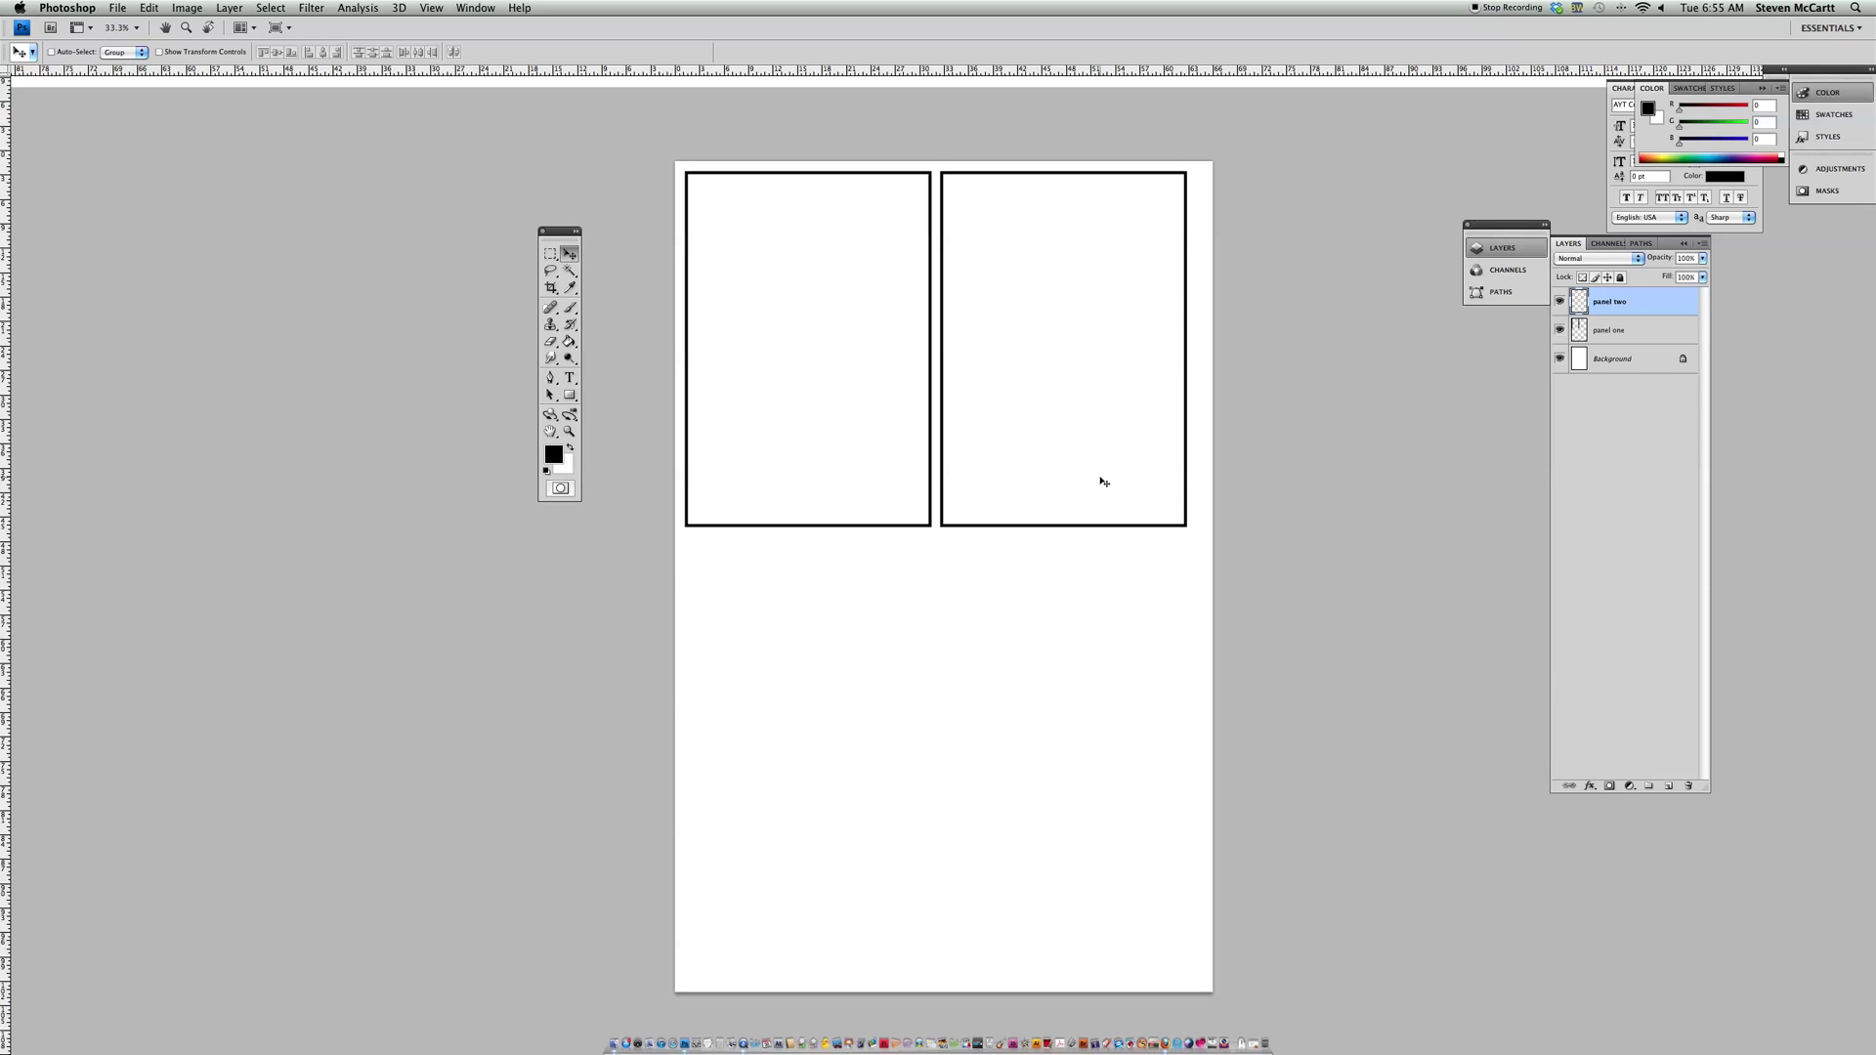
Step: Scale panel two to about half its height and slightly wider, then duplicate it
click(150, 8)
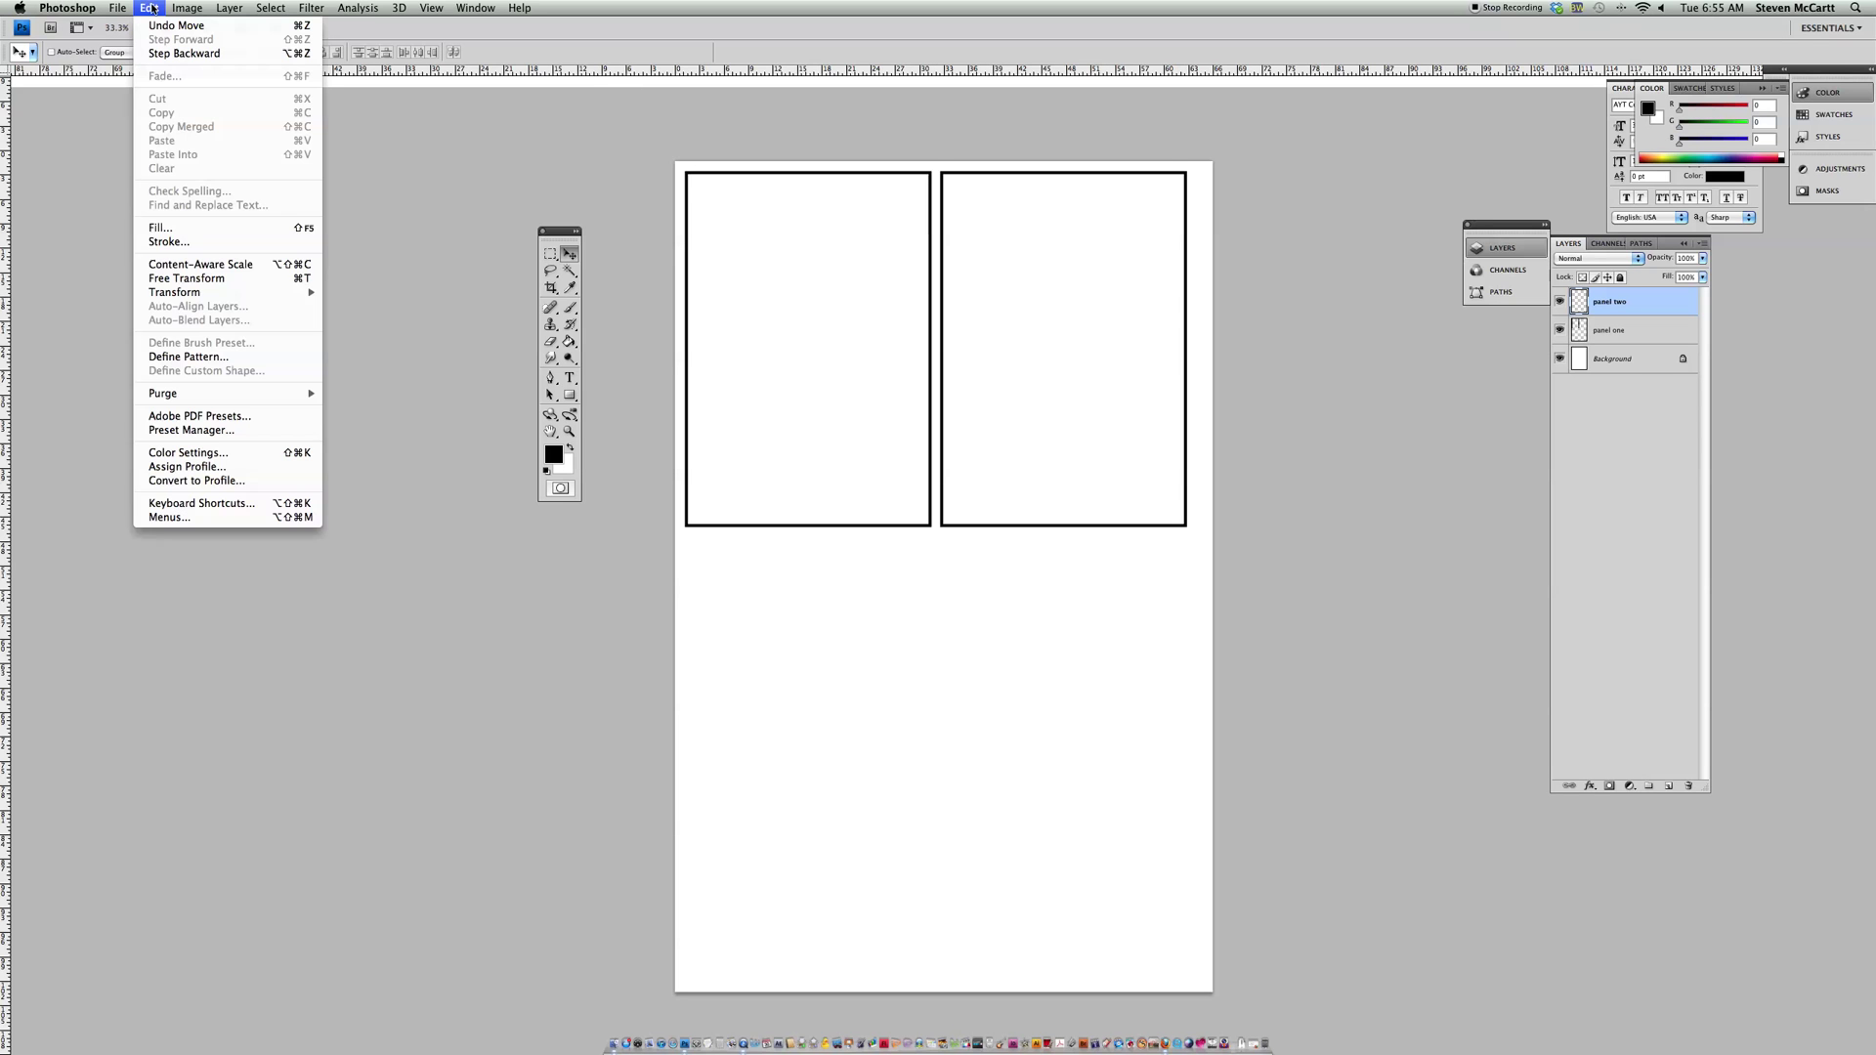
mouse_move(274, 292)
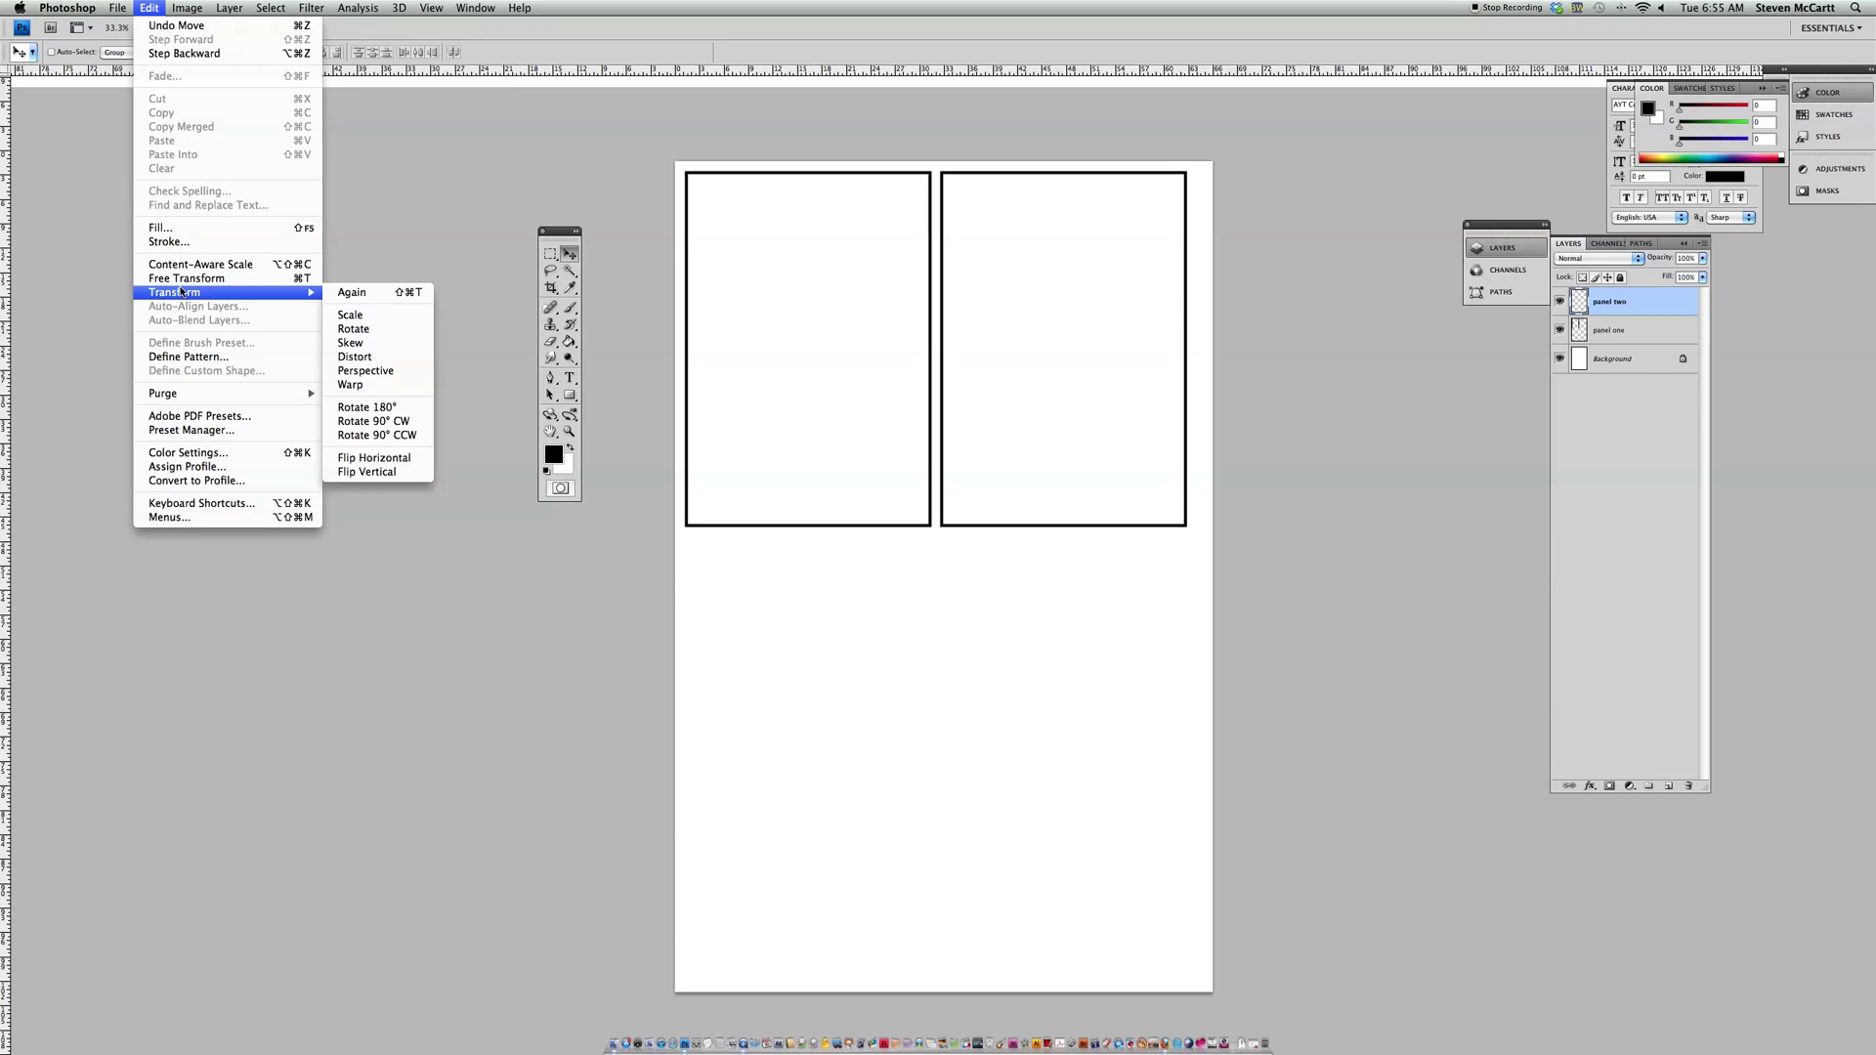
click(374, 317)
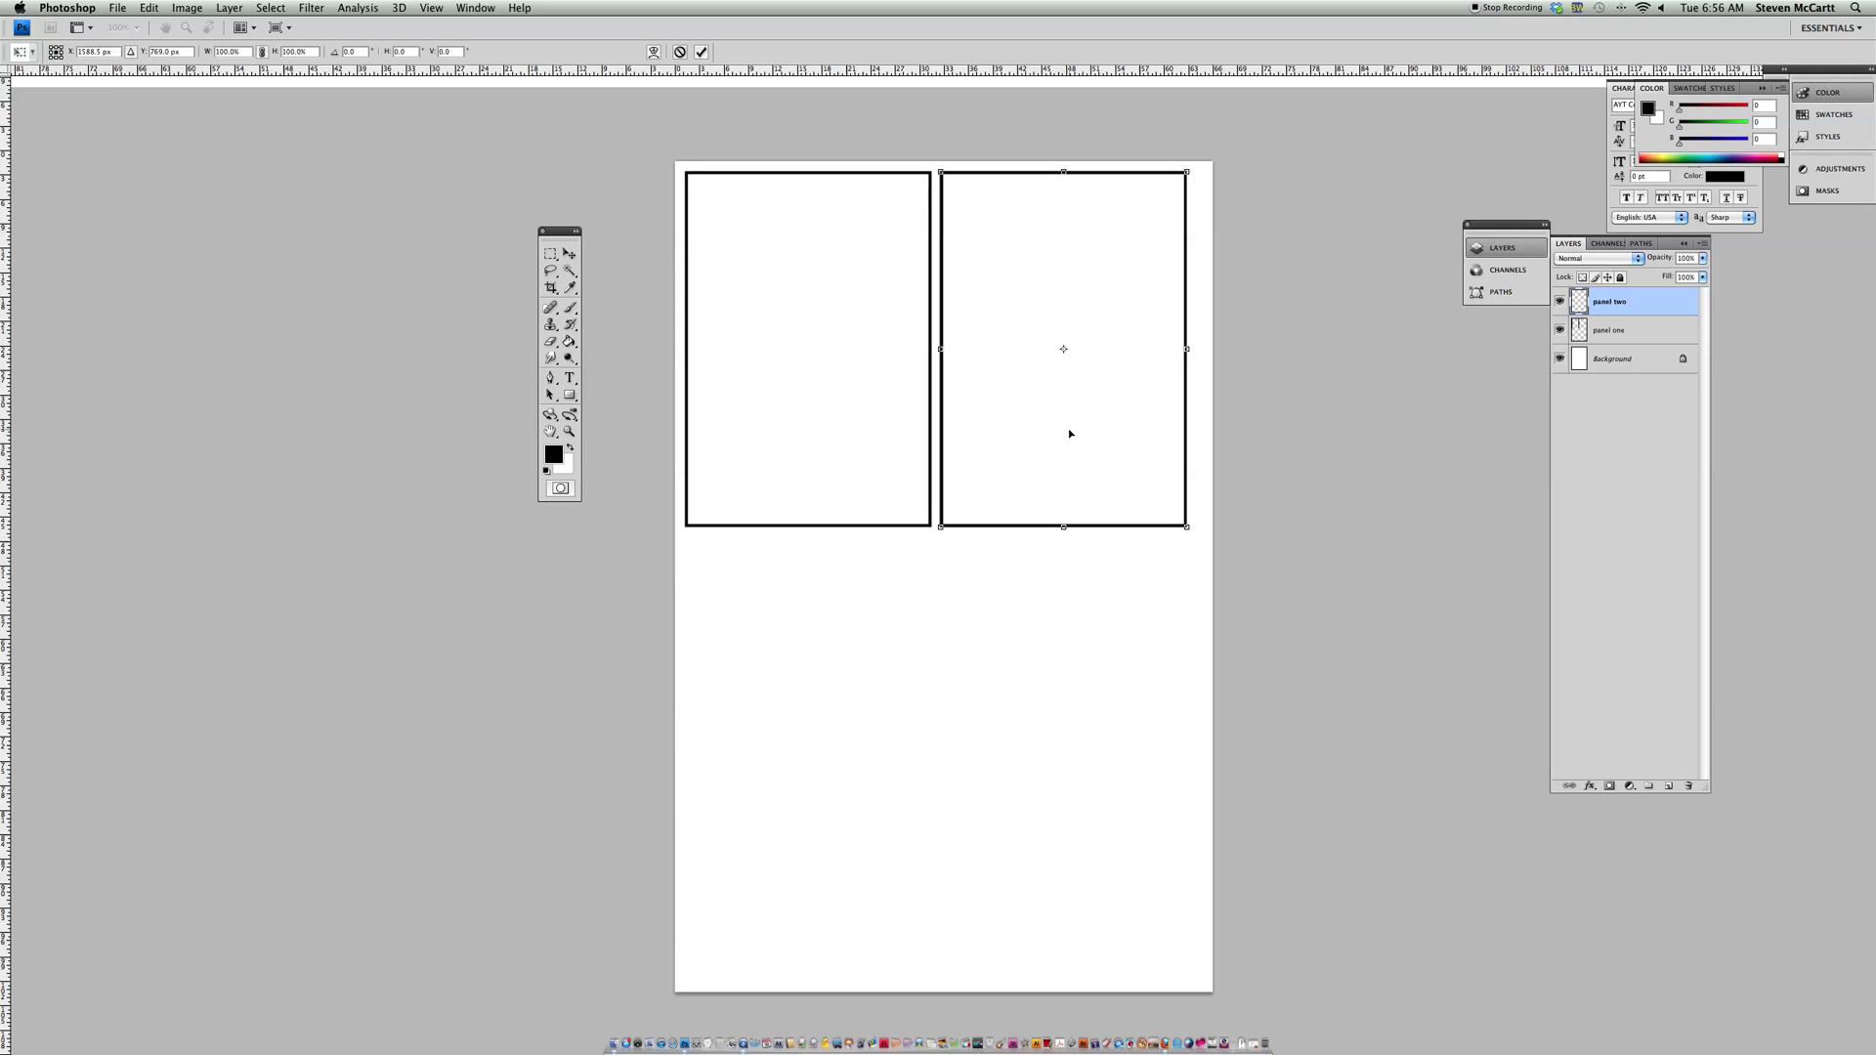
scroll(1077, 427, up, 2)
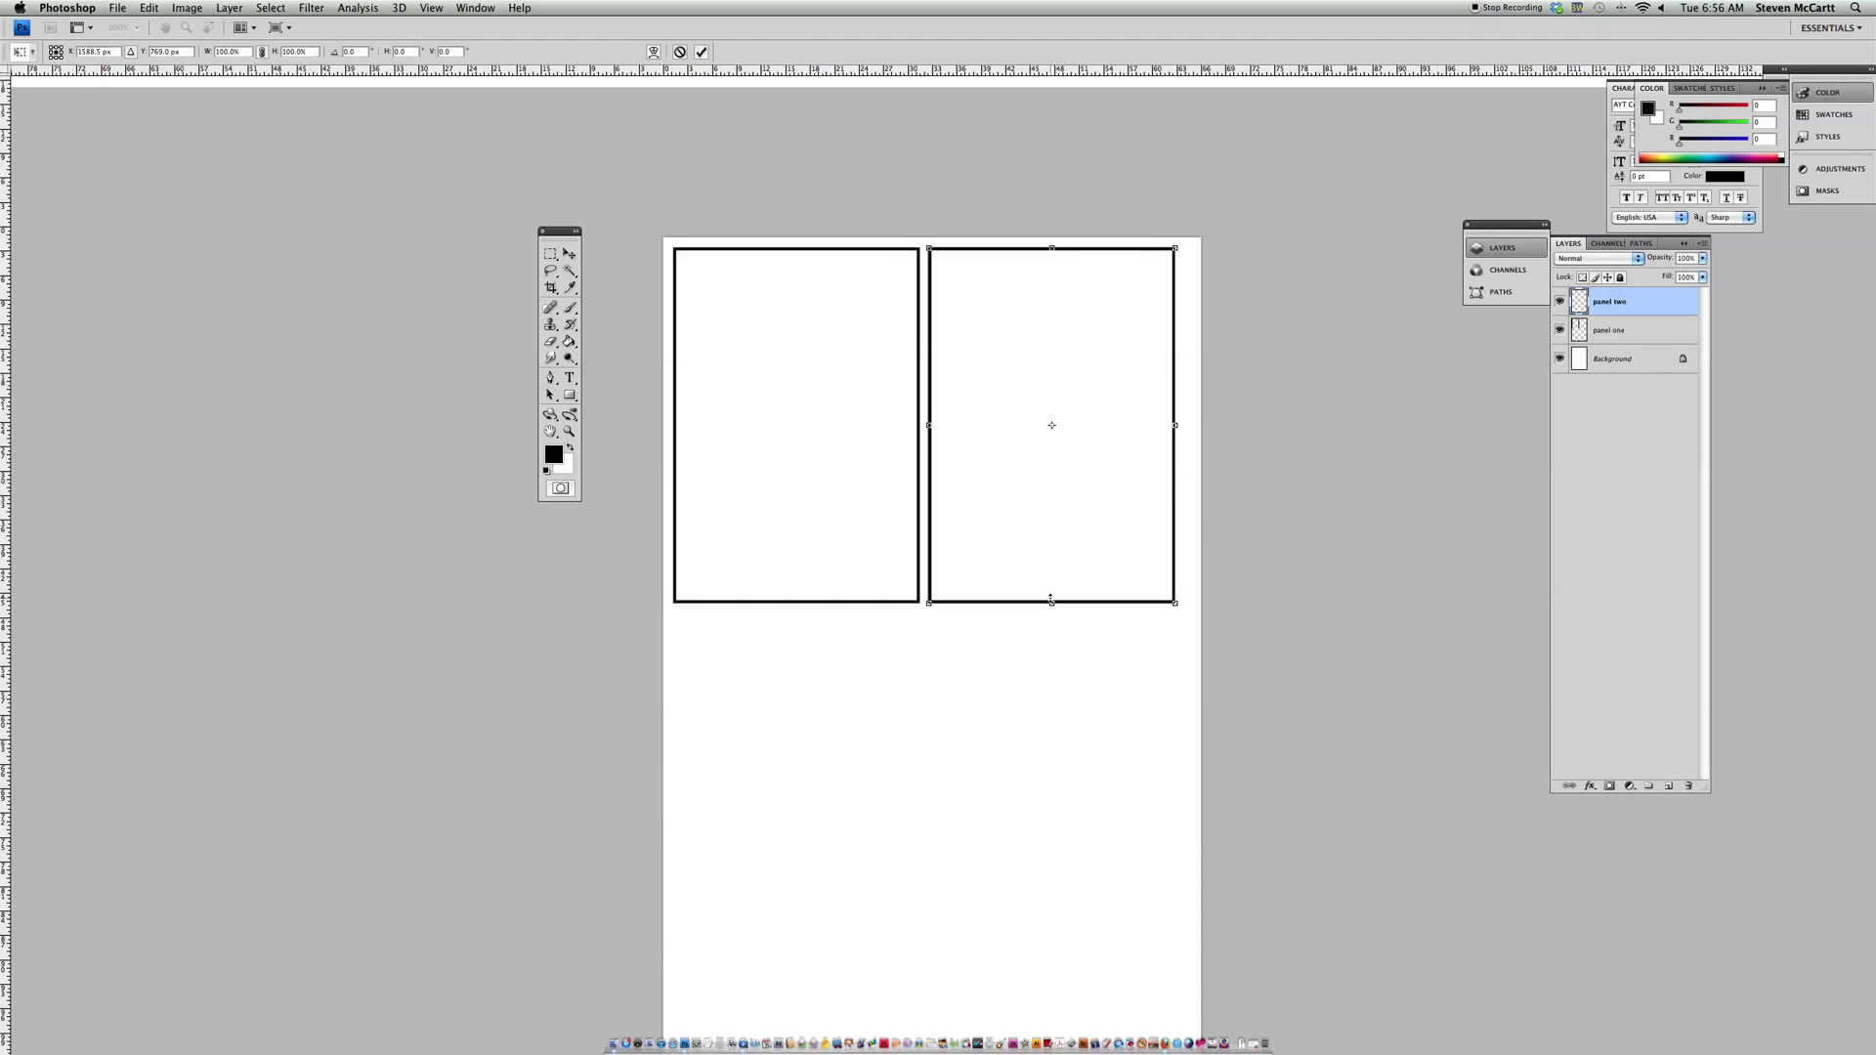
drag(1052, 598, 1051, 420)
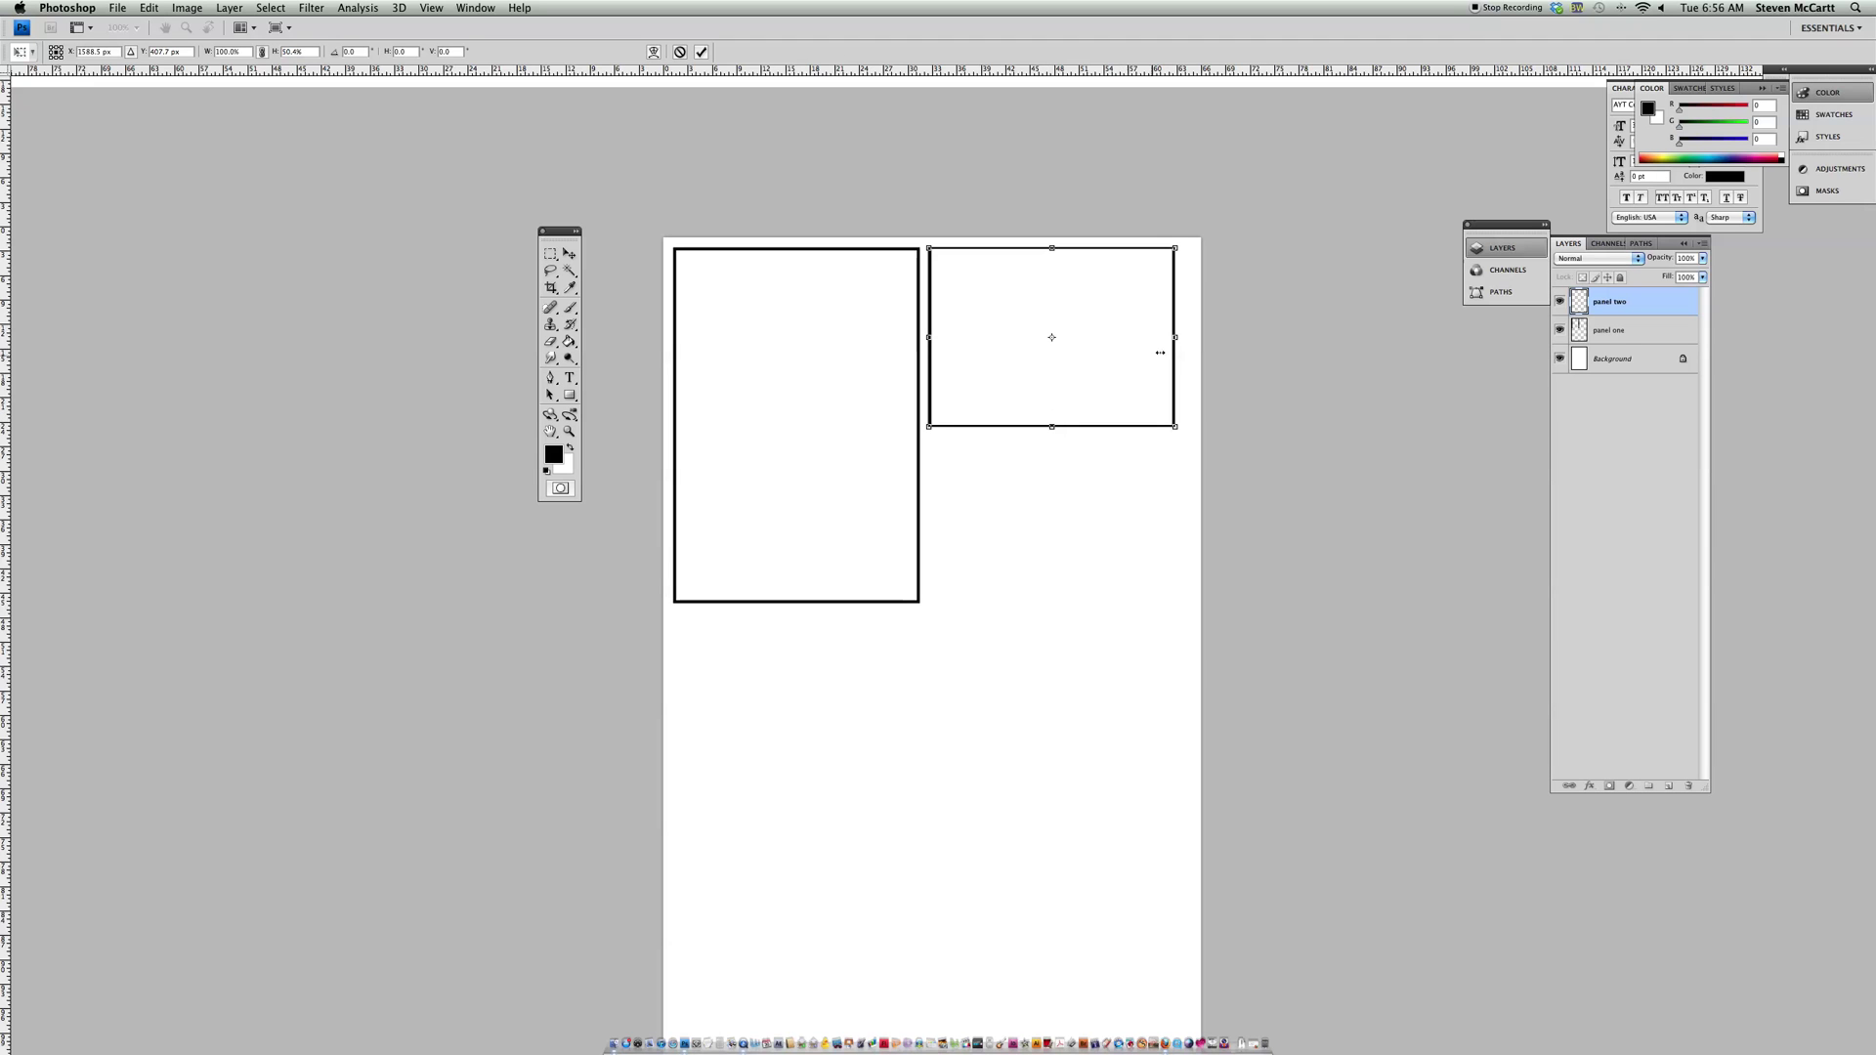
drag(1176, 338, 1191, 336)
double_click(1128, 319)
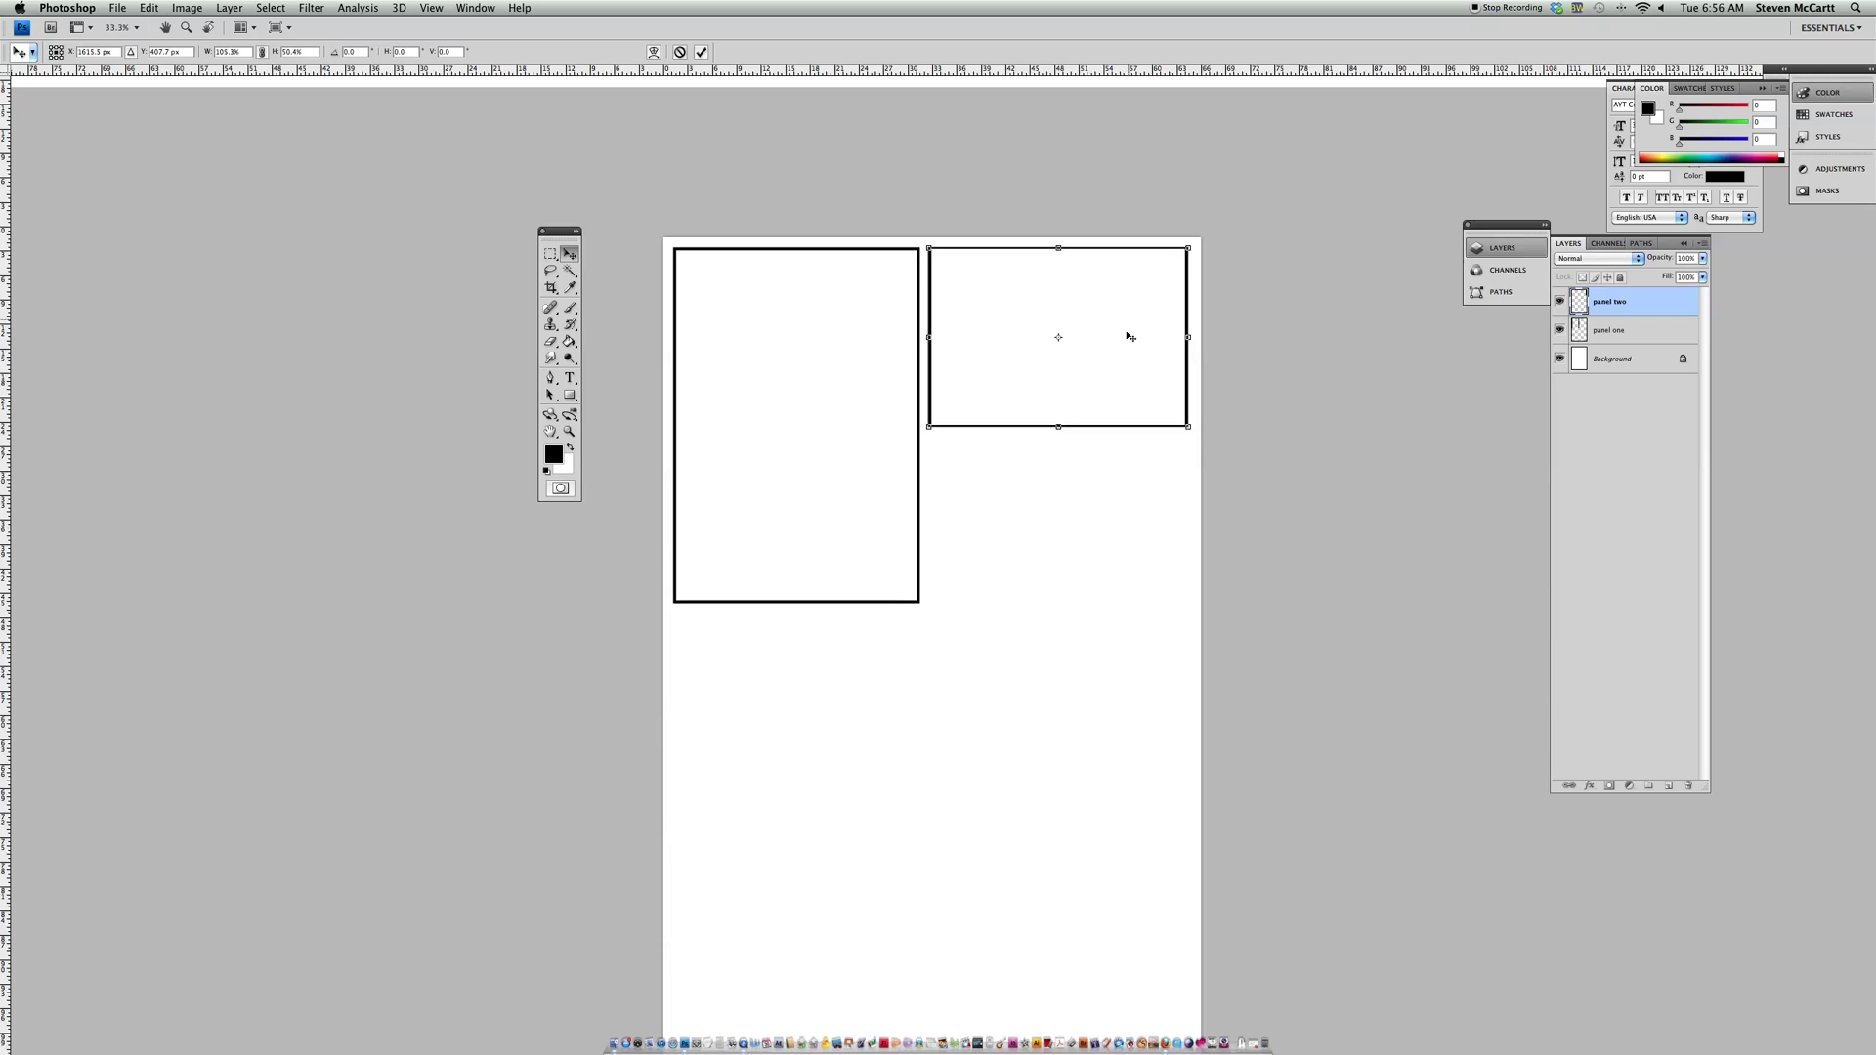
click(1704, 243)
click(1583, 269)
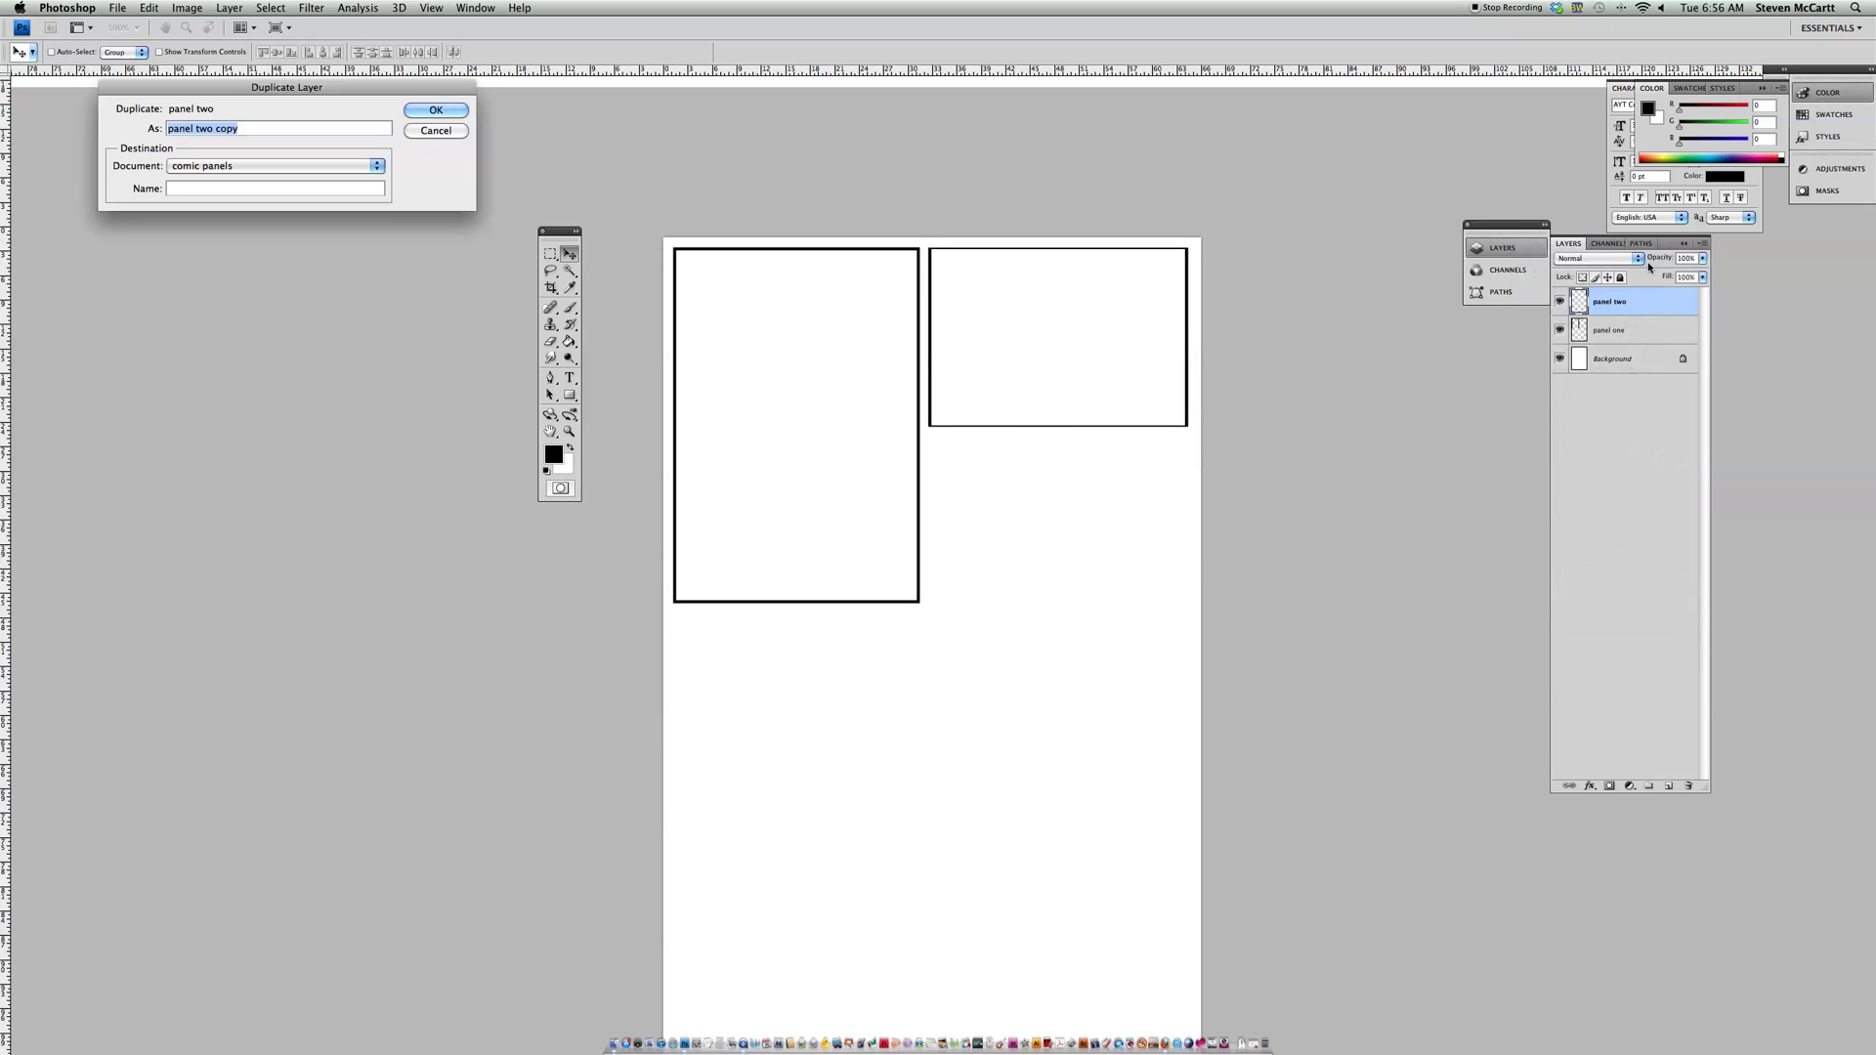
Step: Create the 'panel two copy' layer and move its frame below panel two
click(438, 111)
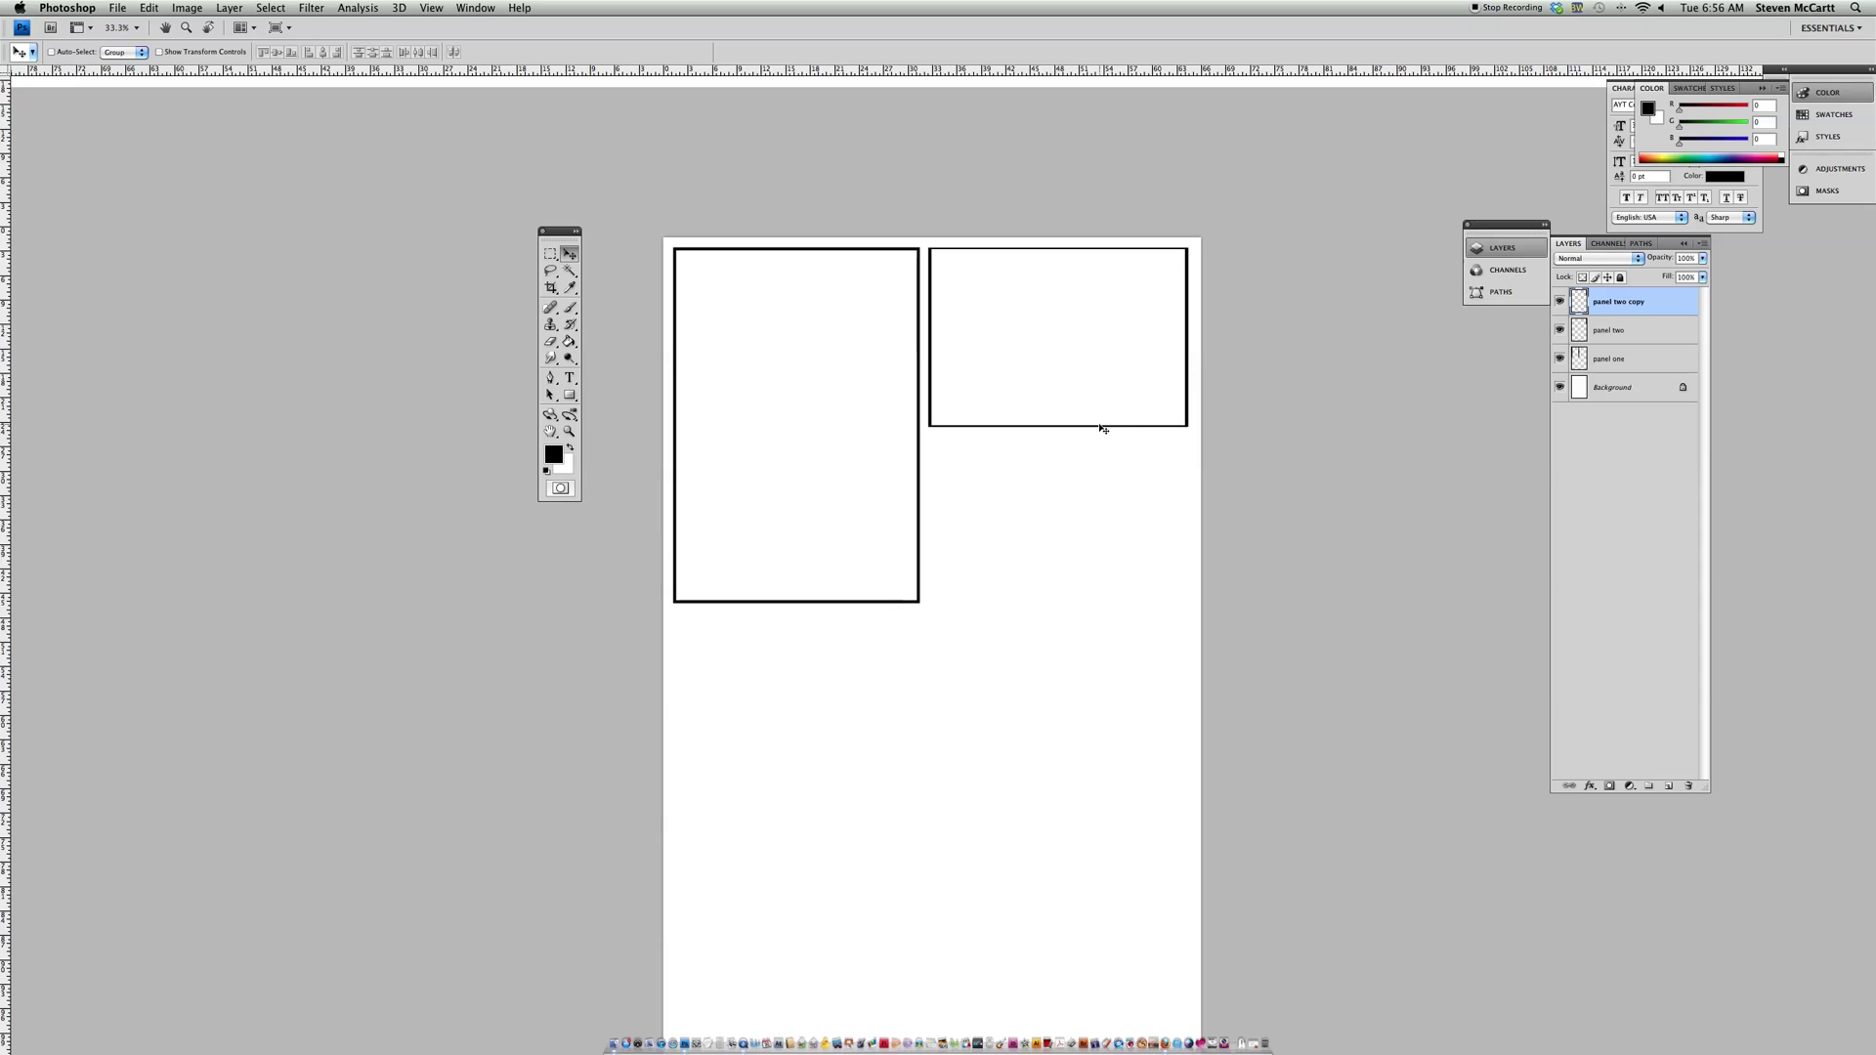
drag(1098, 423, 1103, 617)
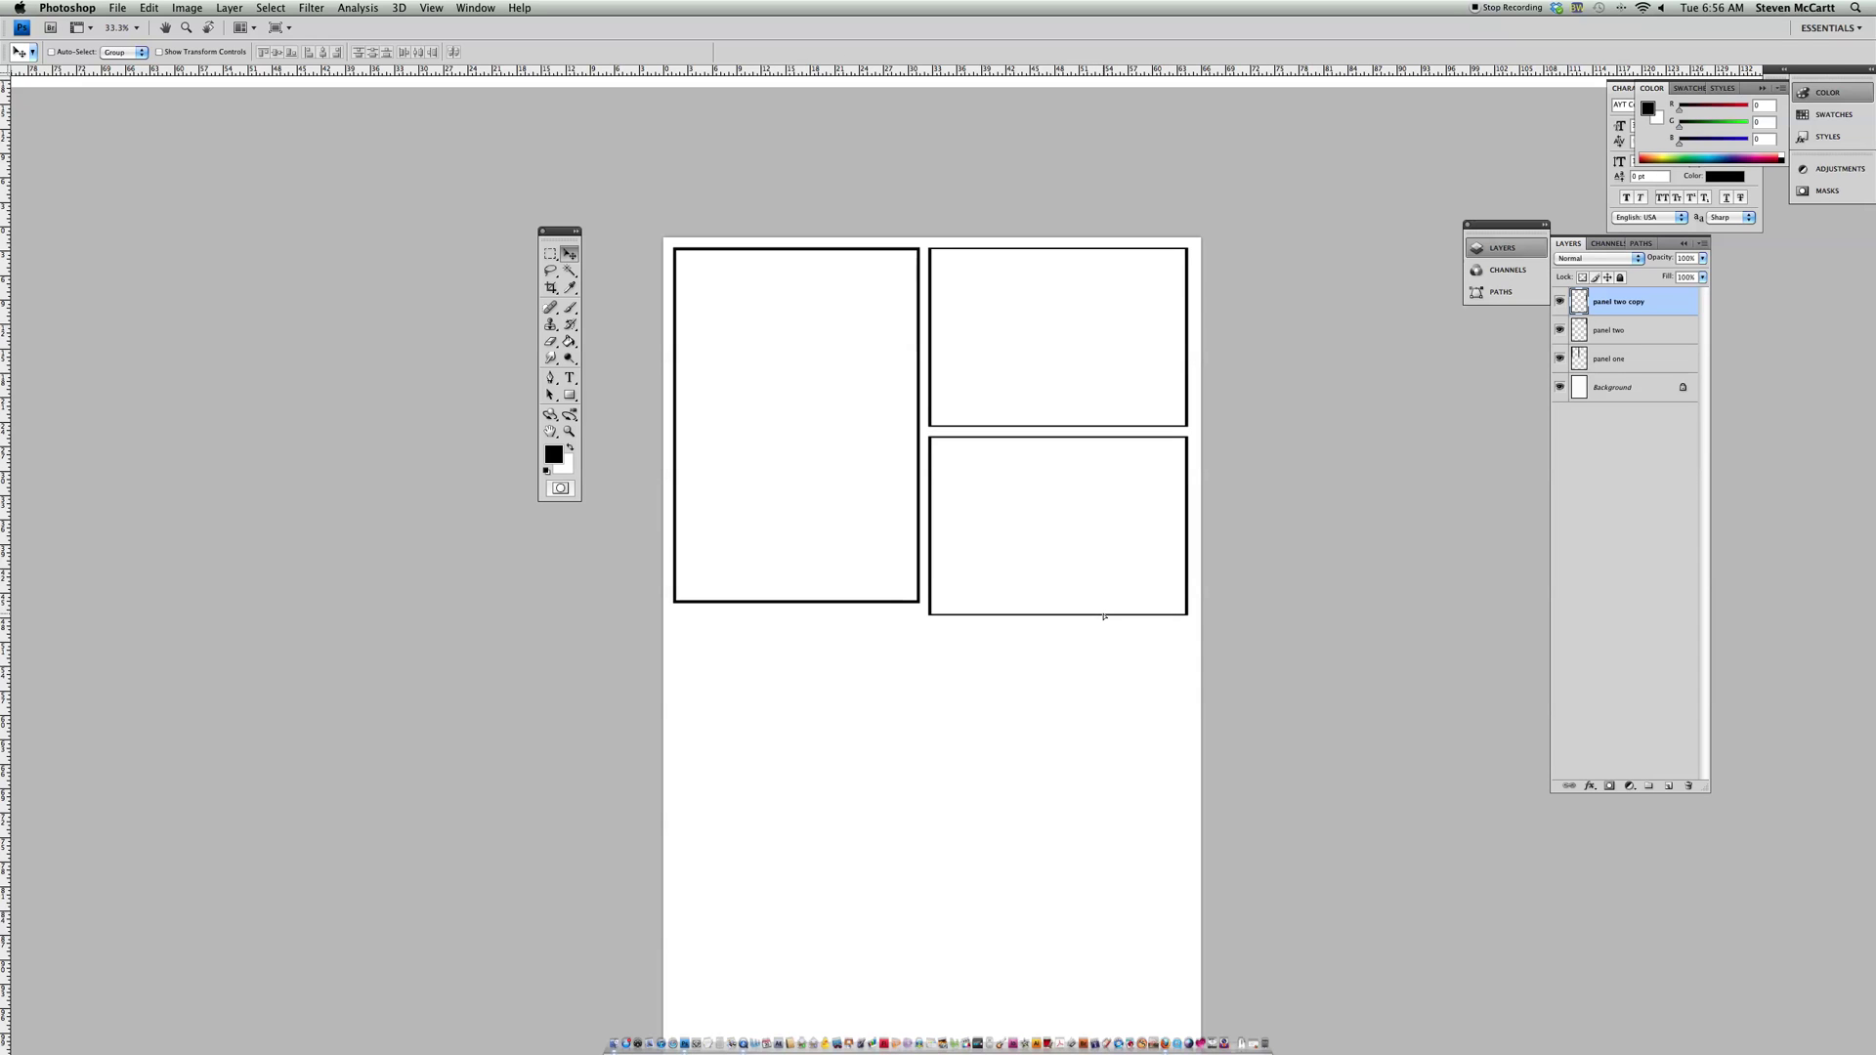
click(149, 7)
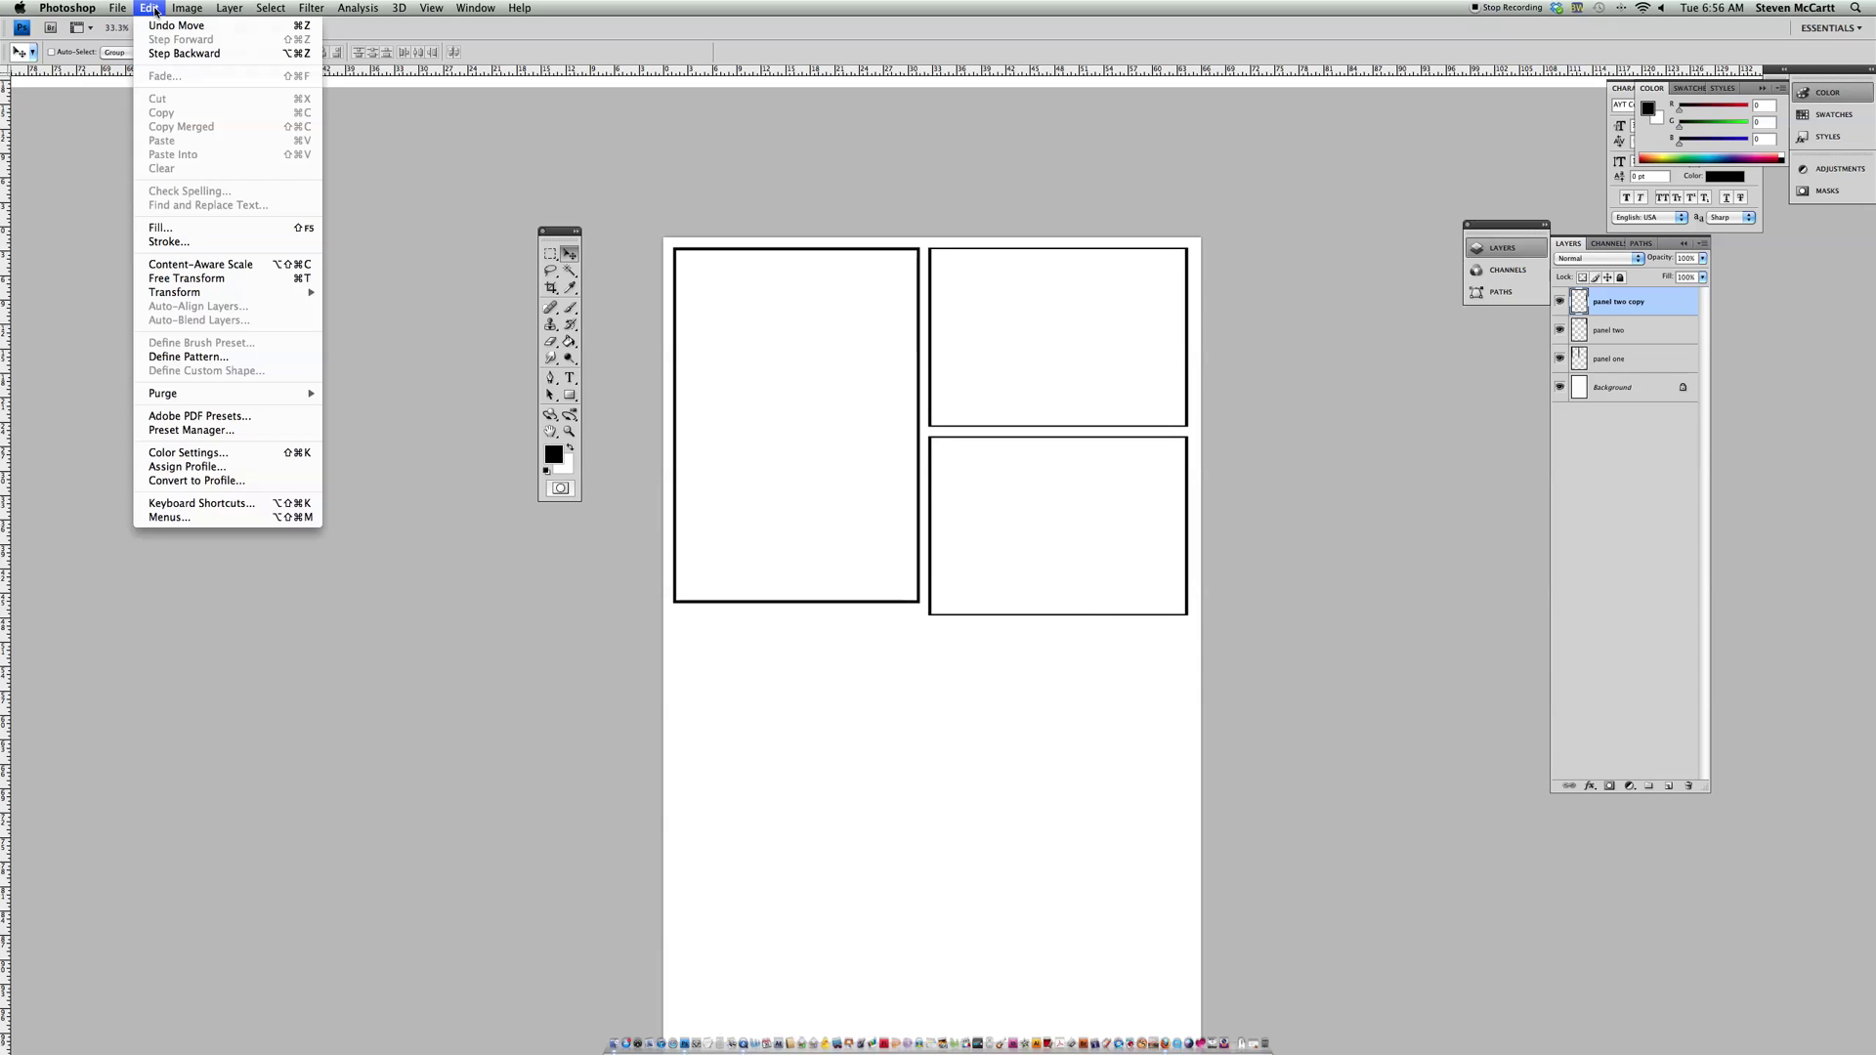
click(690, 337)
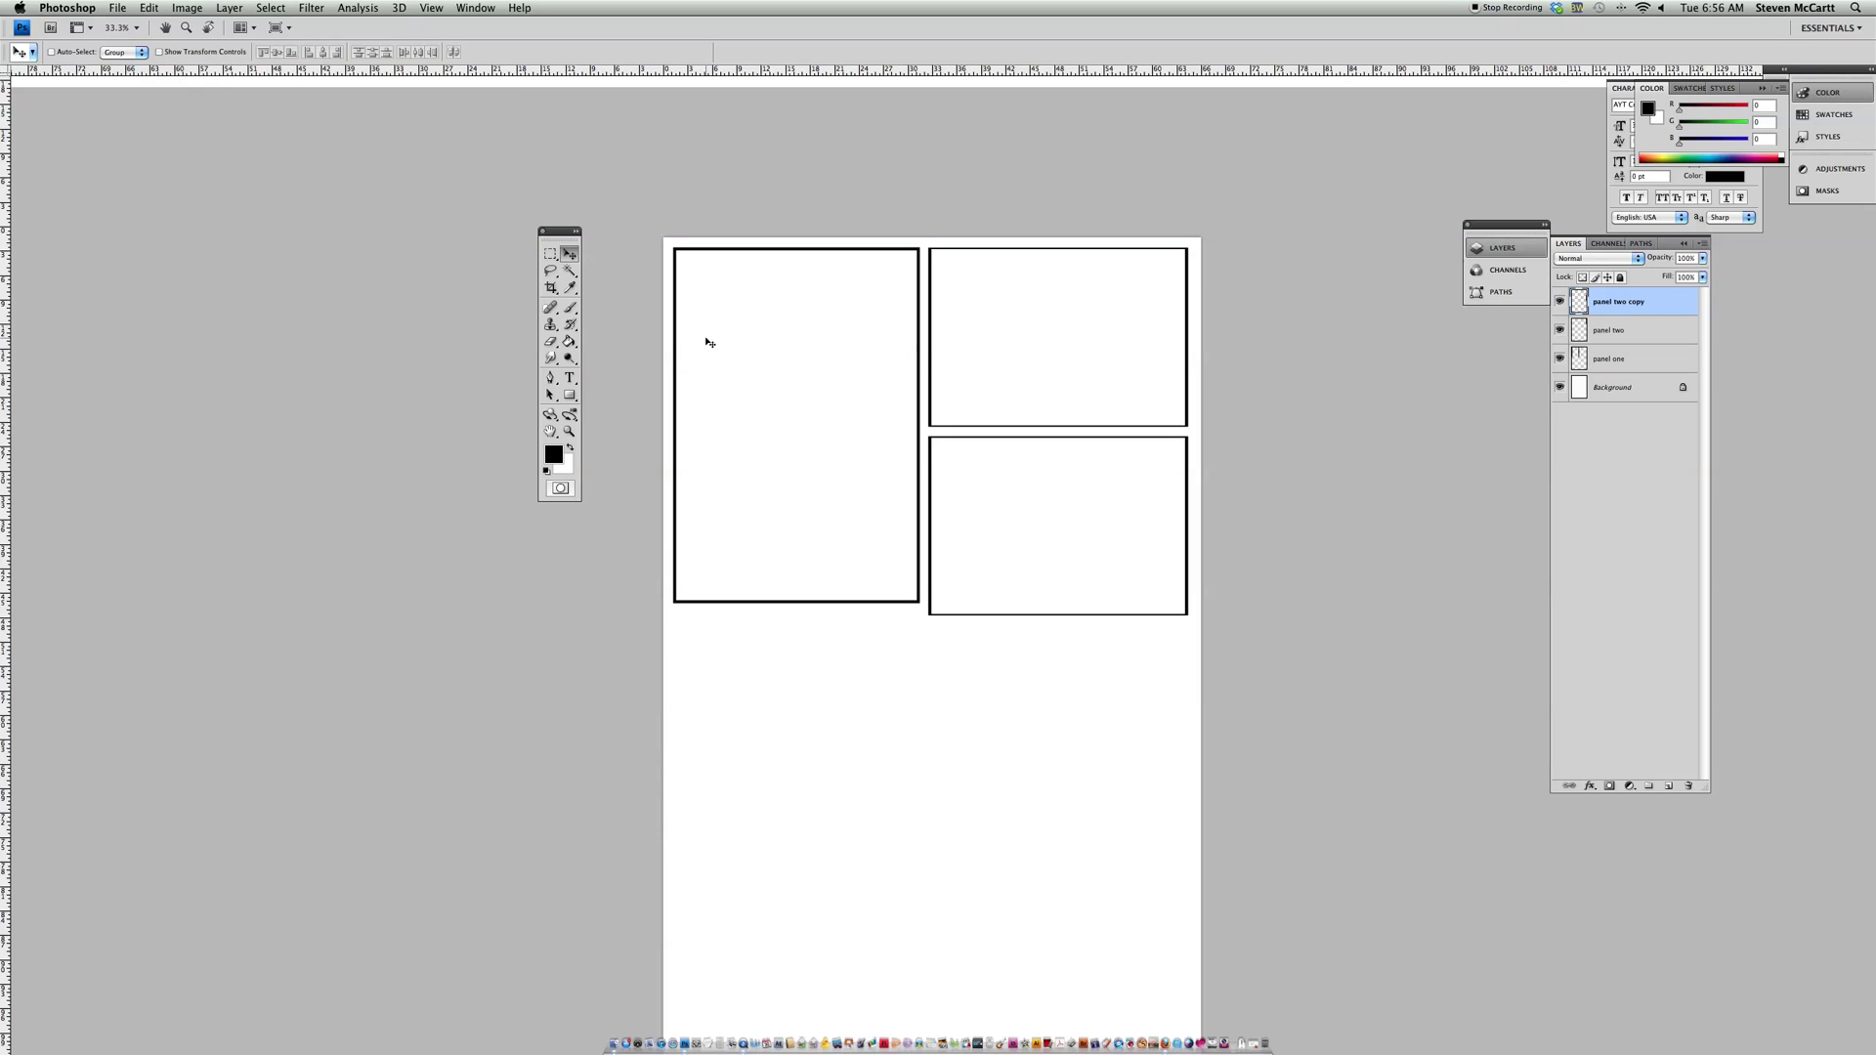
Step: Shorten the lower-right panel to 79.5% height, level with panel one's bottom
key(super+t)
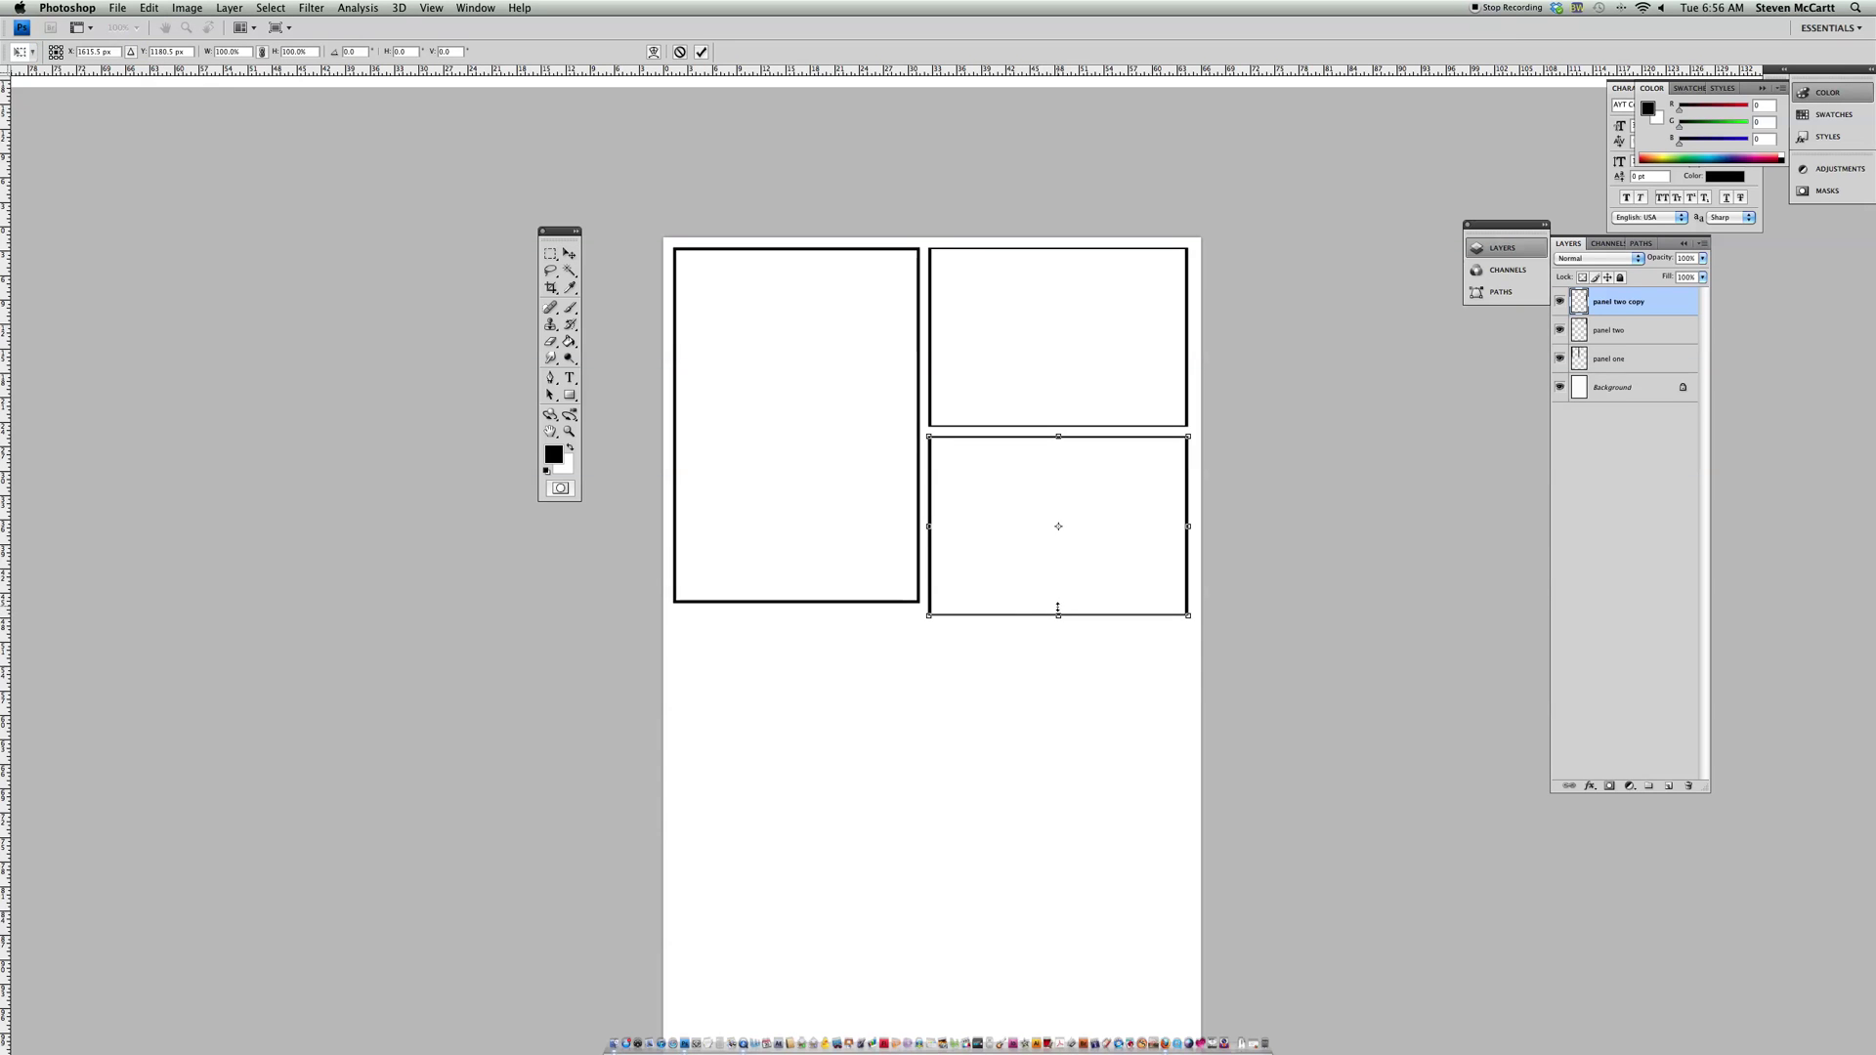
drag(1058, 614, 1056, 592)
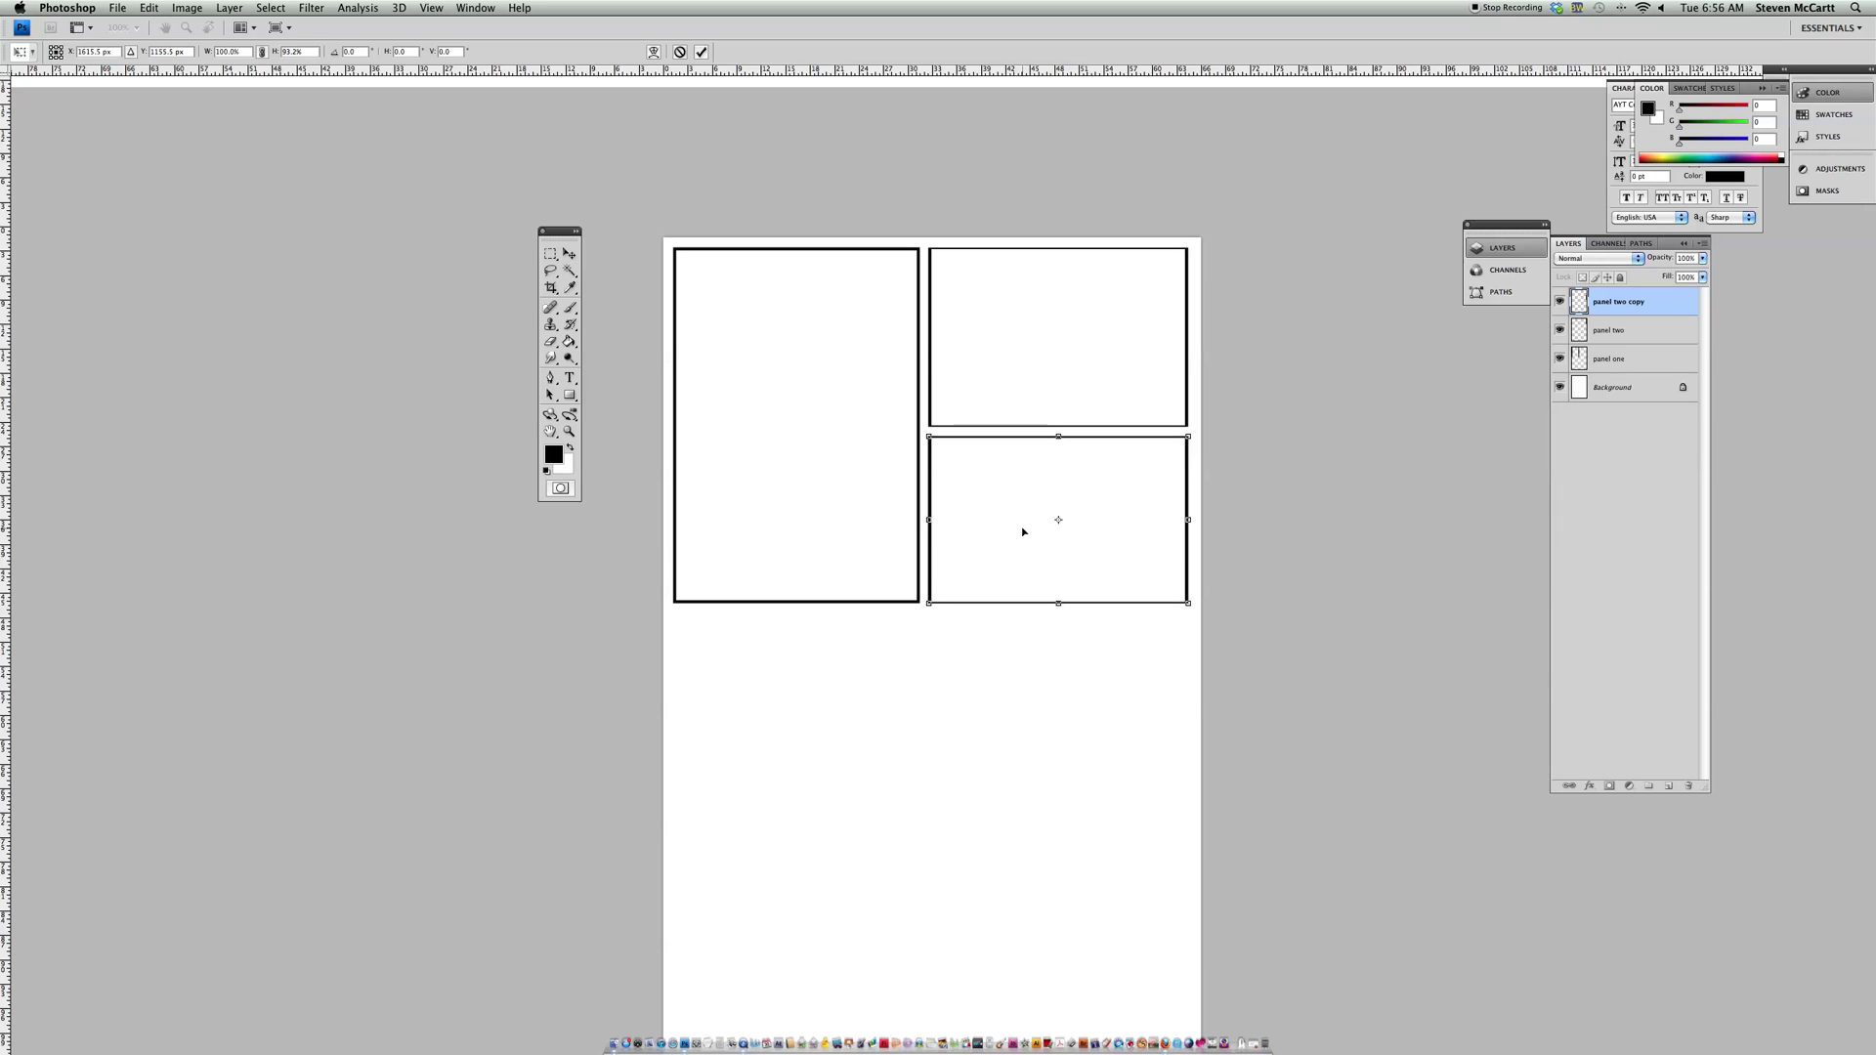
key(Return)
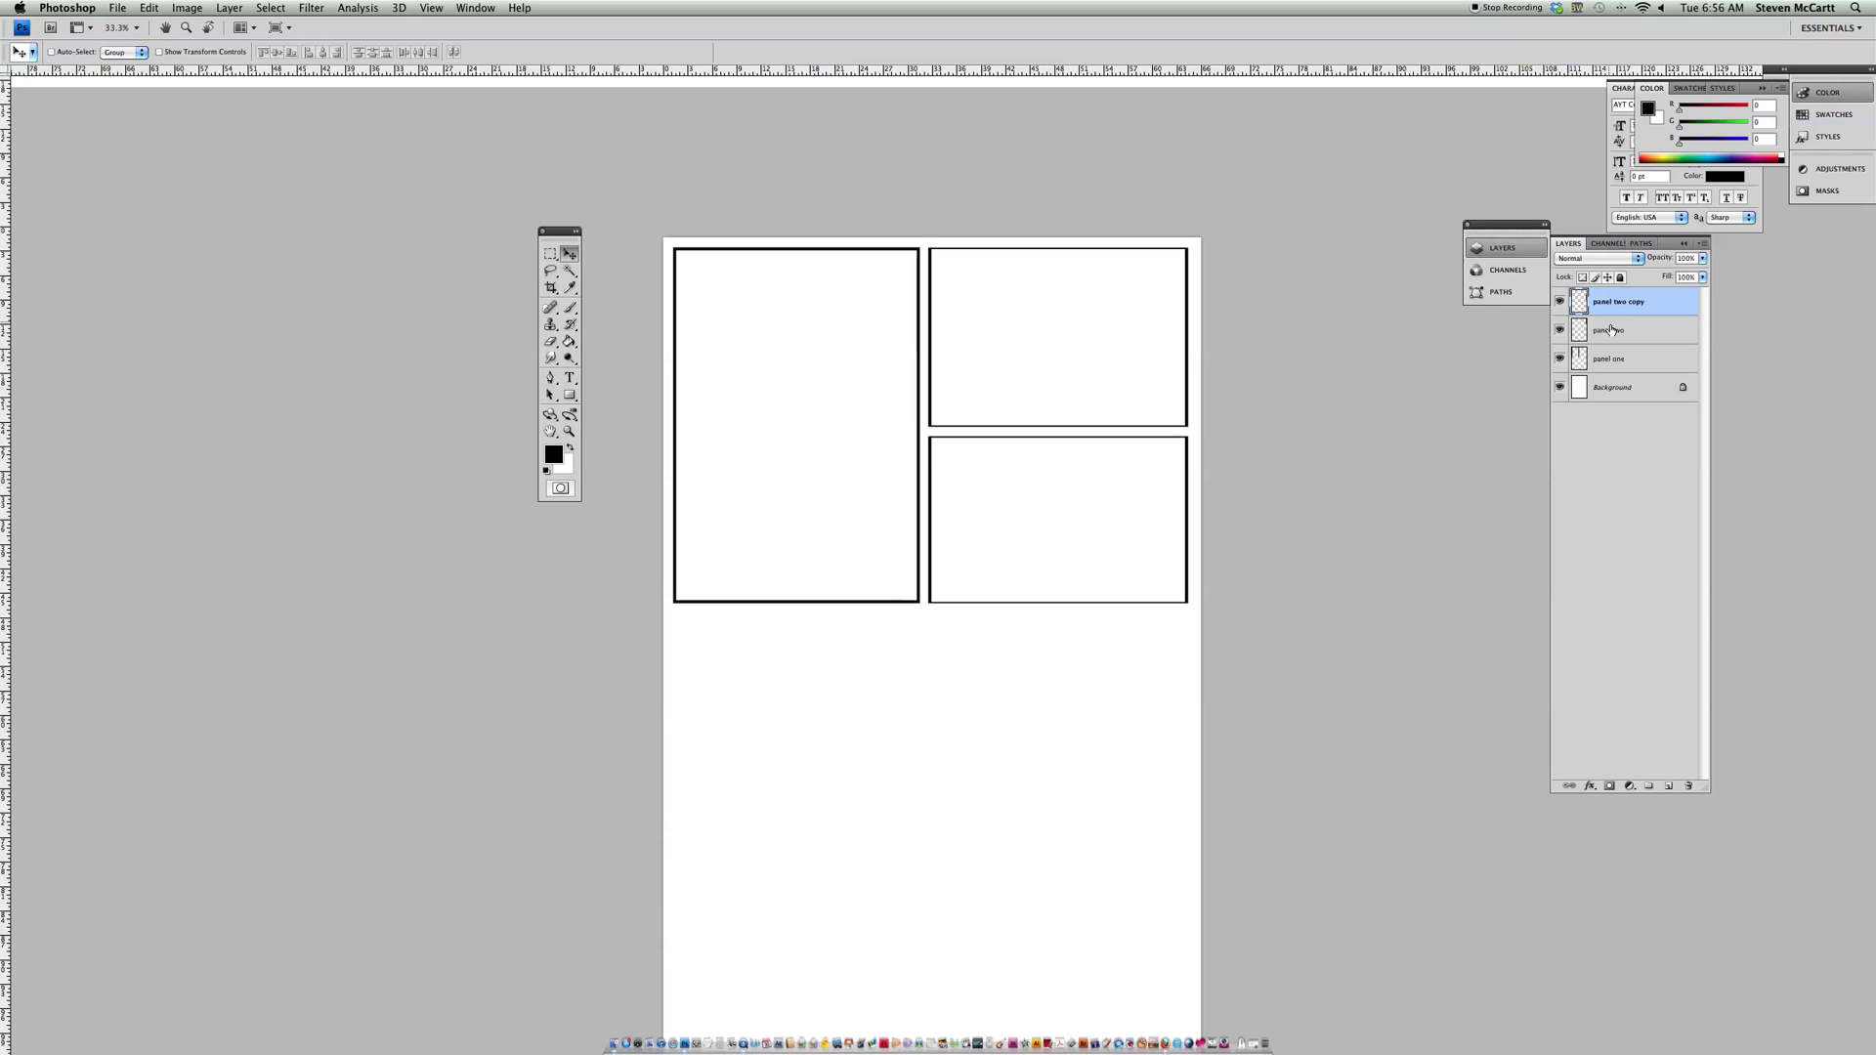
Step: Duplicate panel two copy and place the new frame below the tall left panel
right_click(1627, 295)
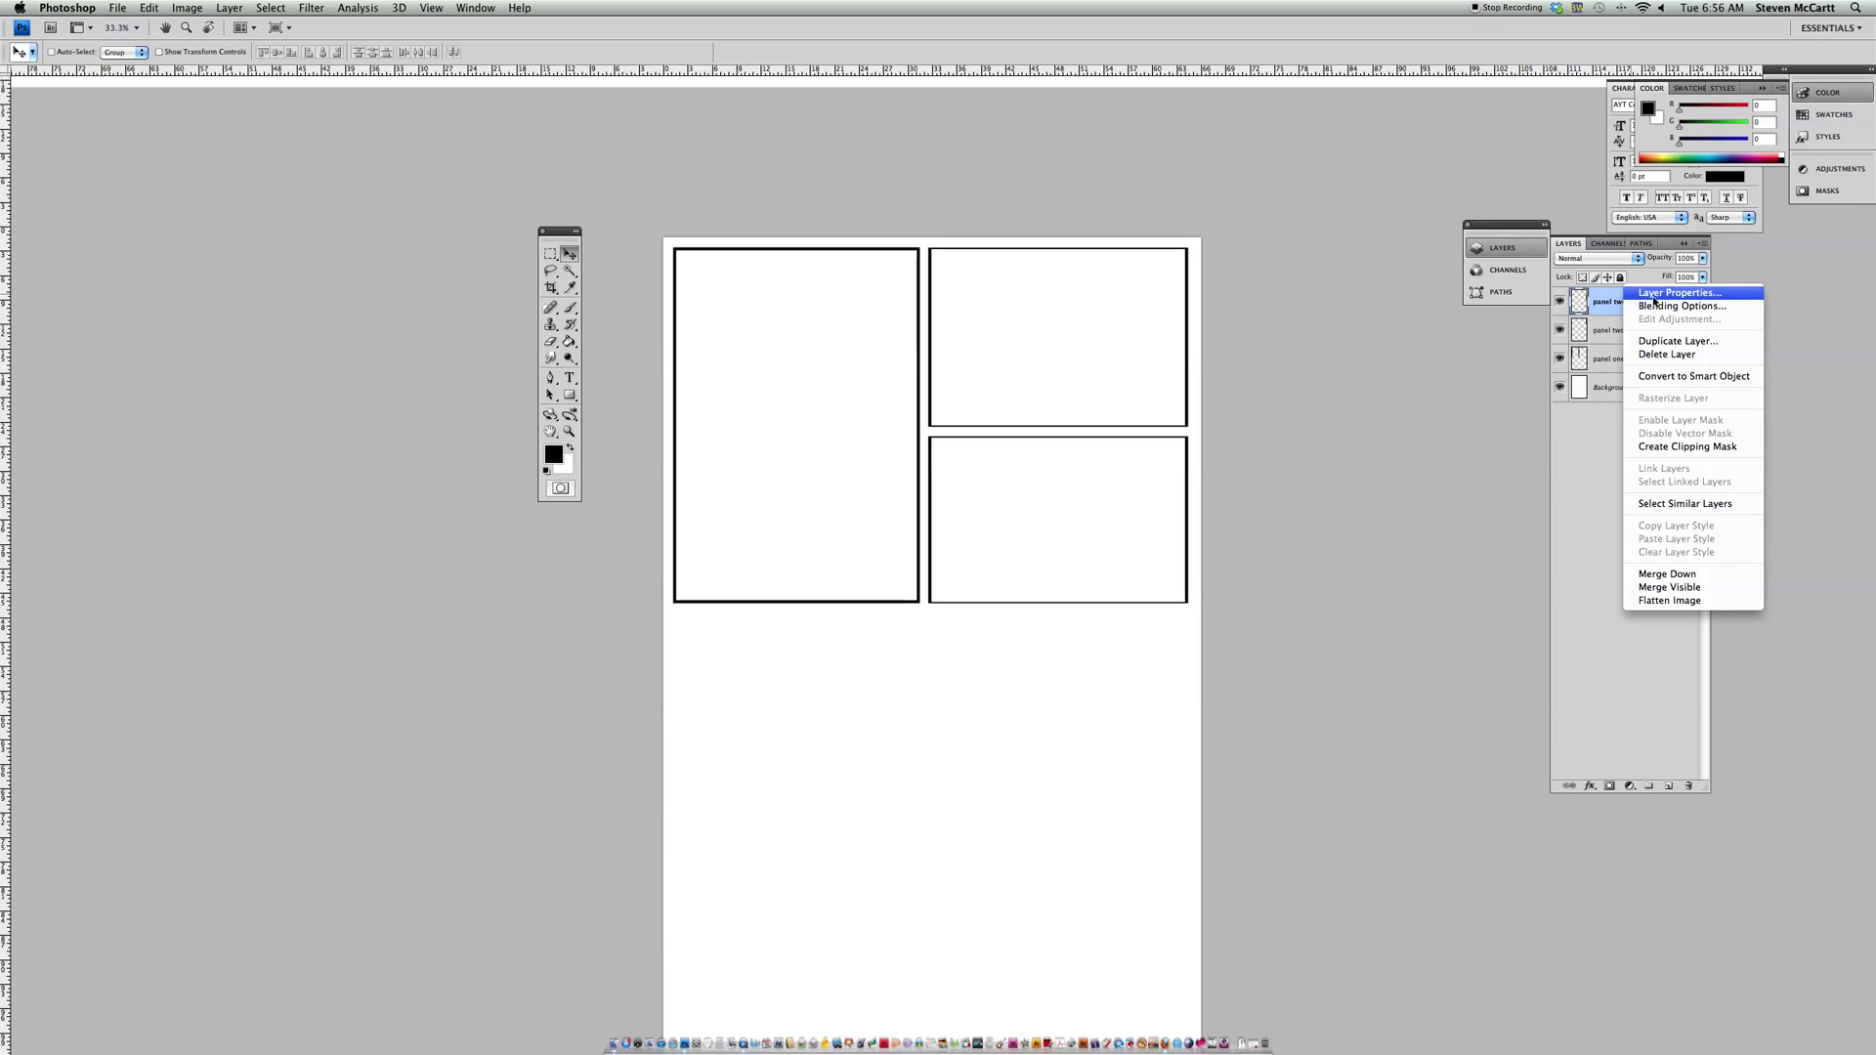
click(1680, 342)
key(Return)
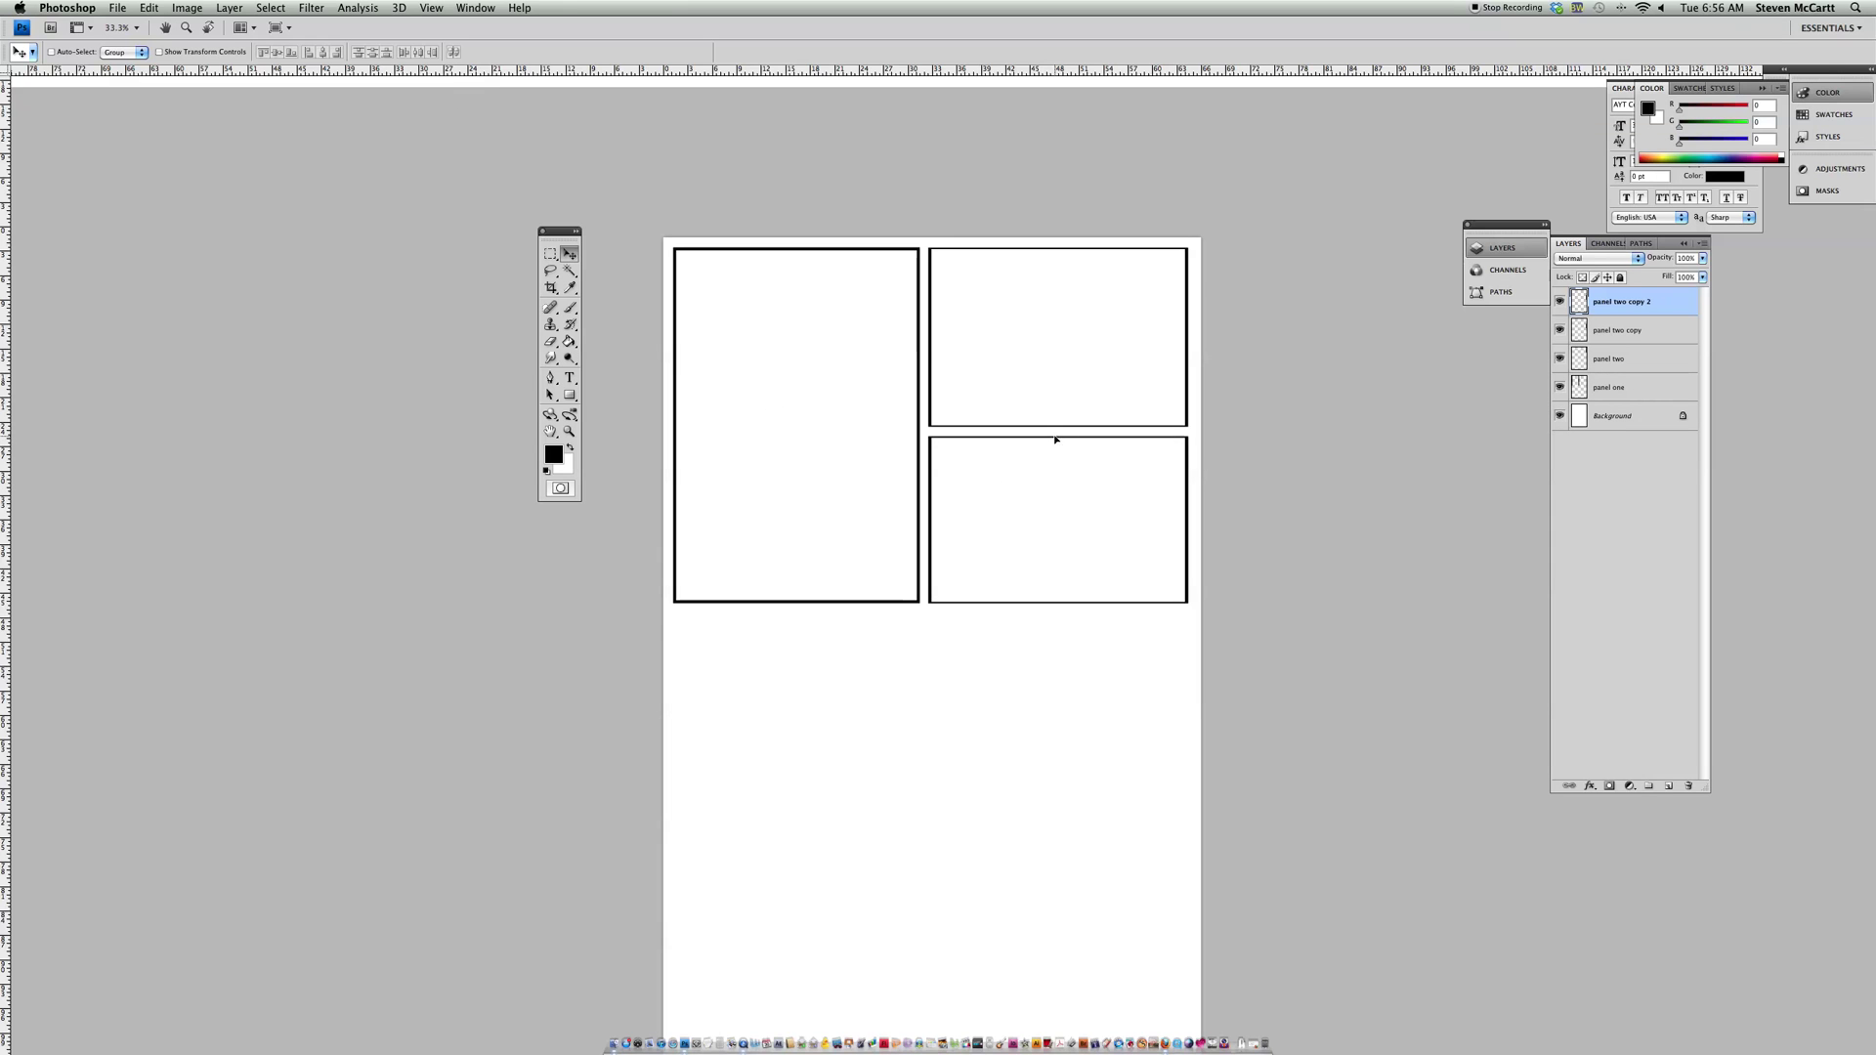
drag(1056, 440, 800, 613)
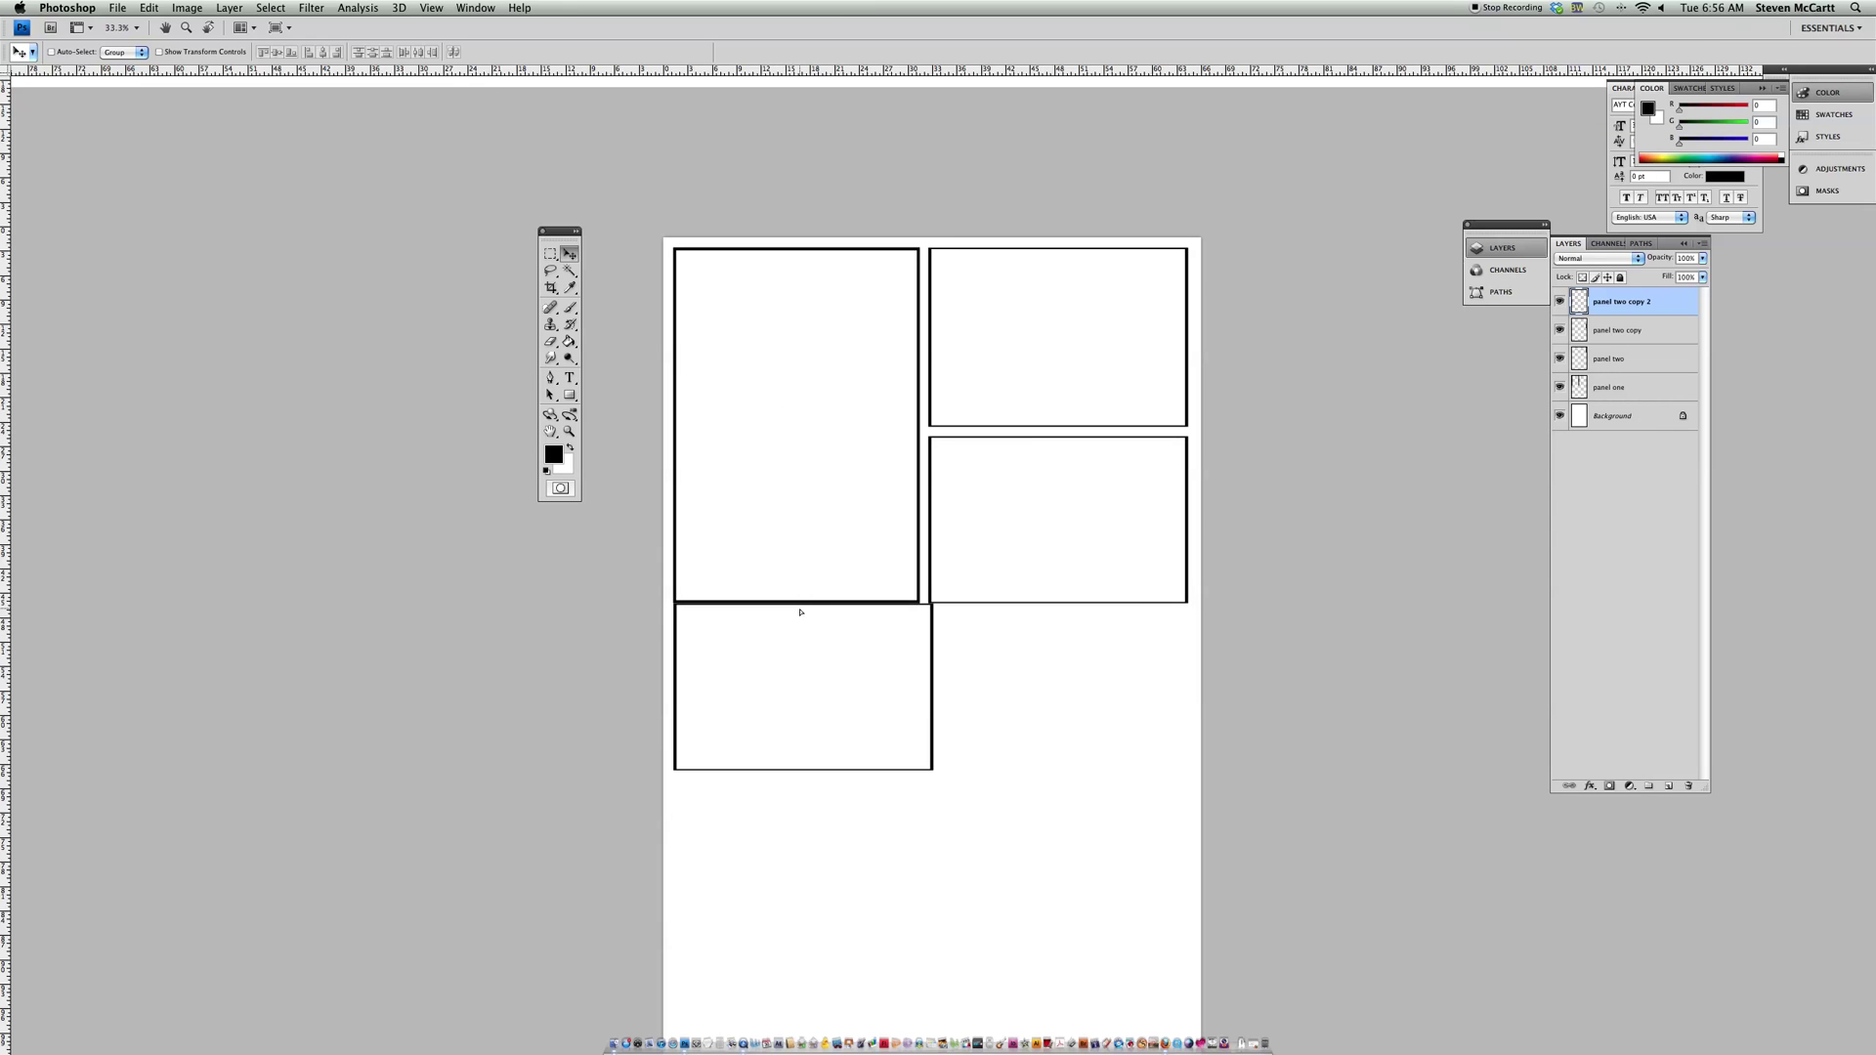
key(shift+Down)
key(shift+Down)
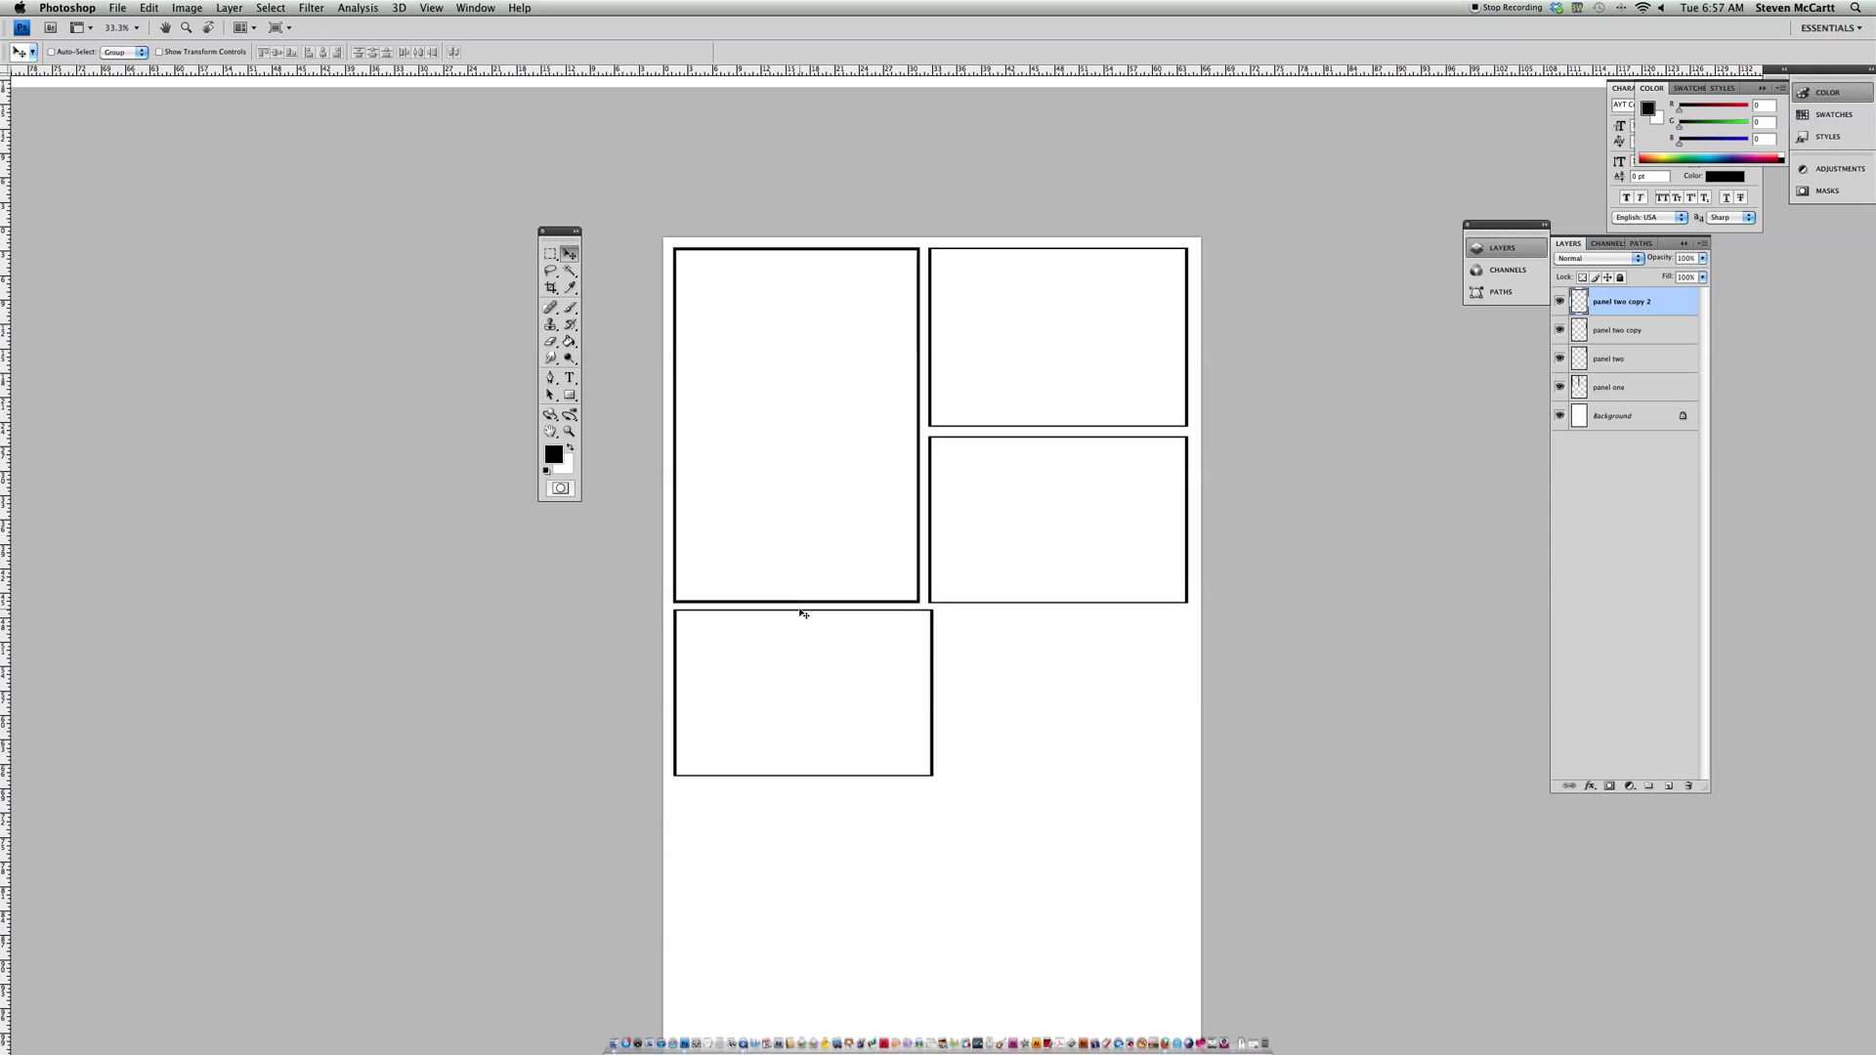
Step: Stretch the new 'panel two copy 2' frame across the full page width
key(super+t)
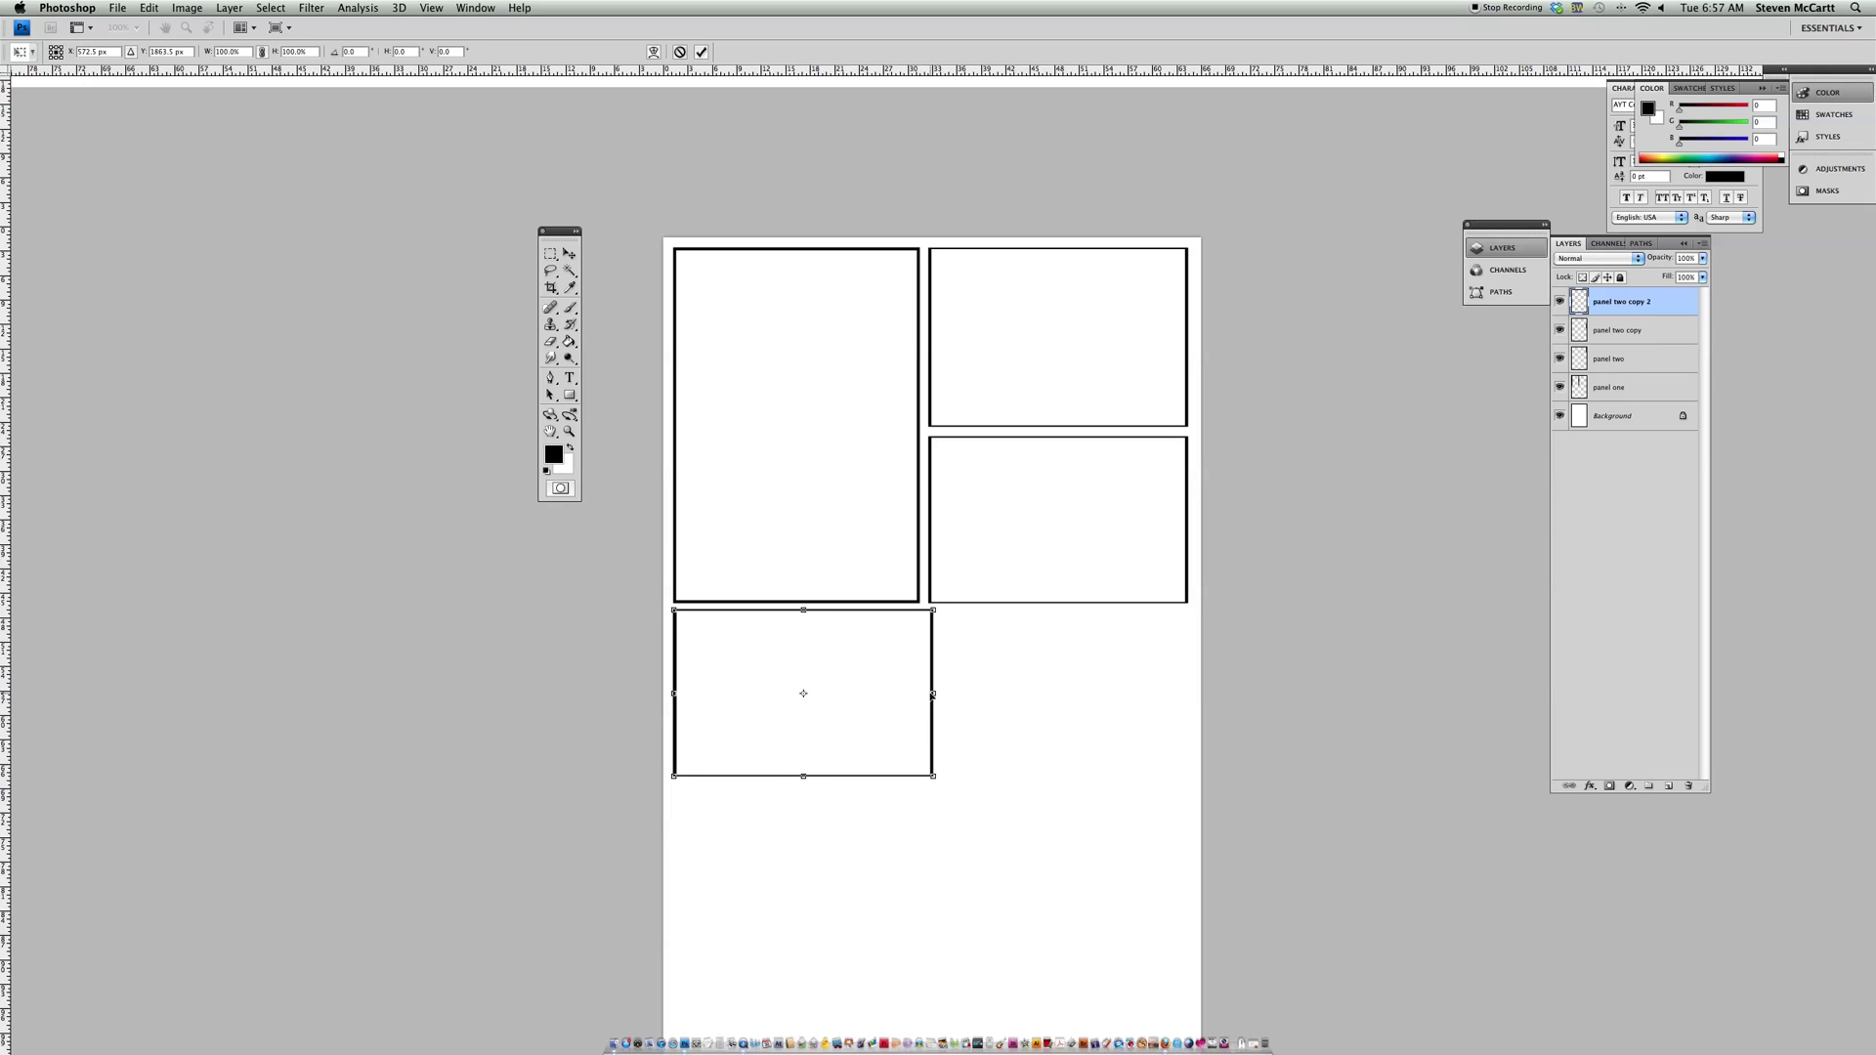
drag(933, 694, 1189, 705)
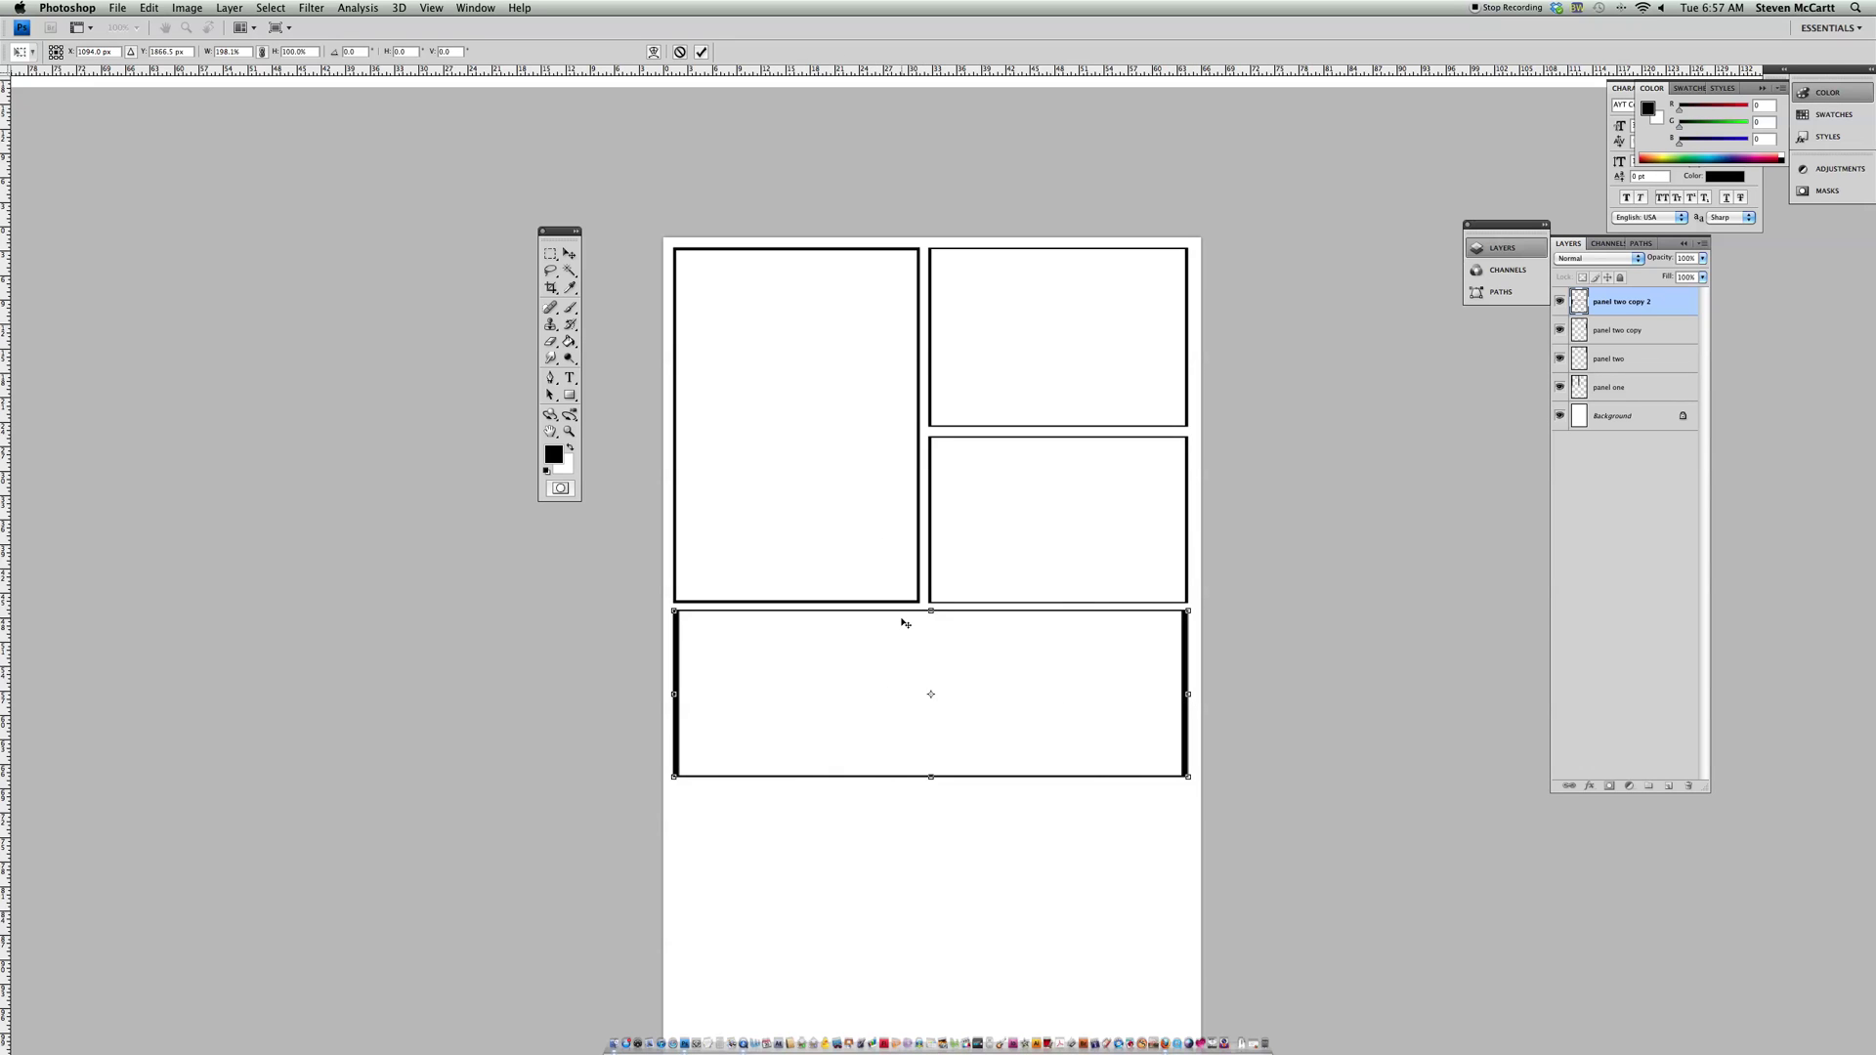
key(Return)
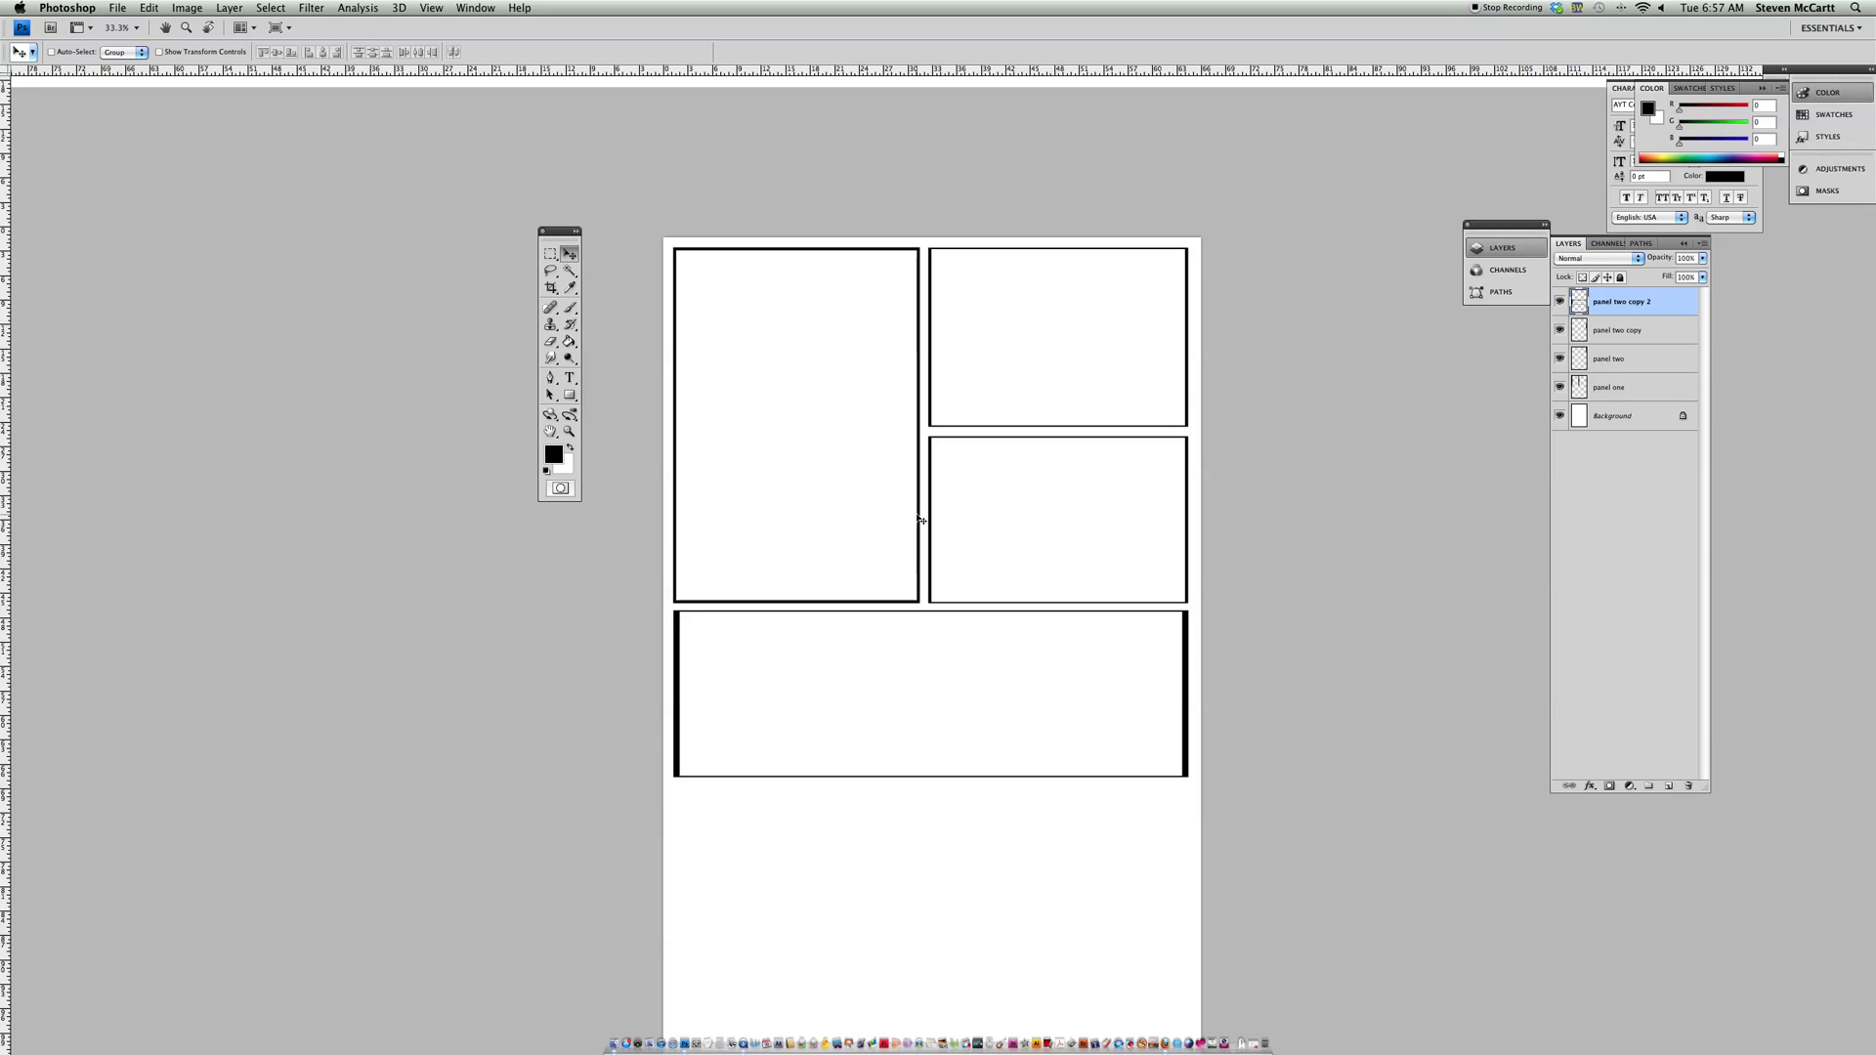
Step: Duplicate the panel one layer and move the copy below the wide panel
right_click(920, 518)
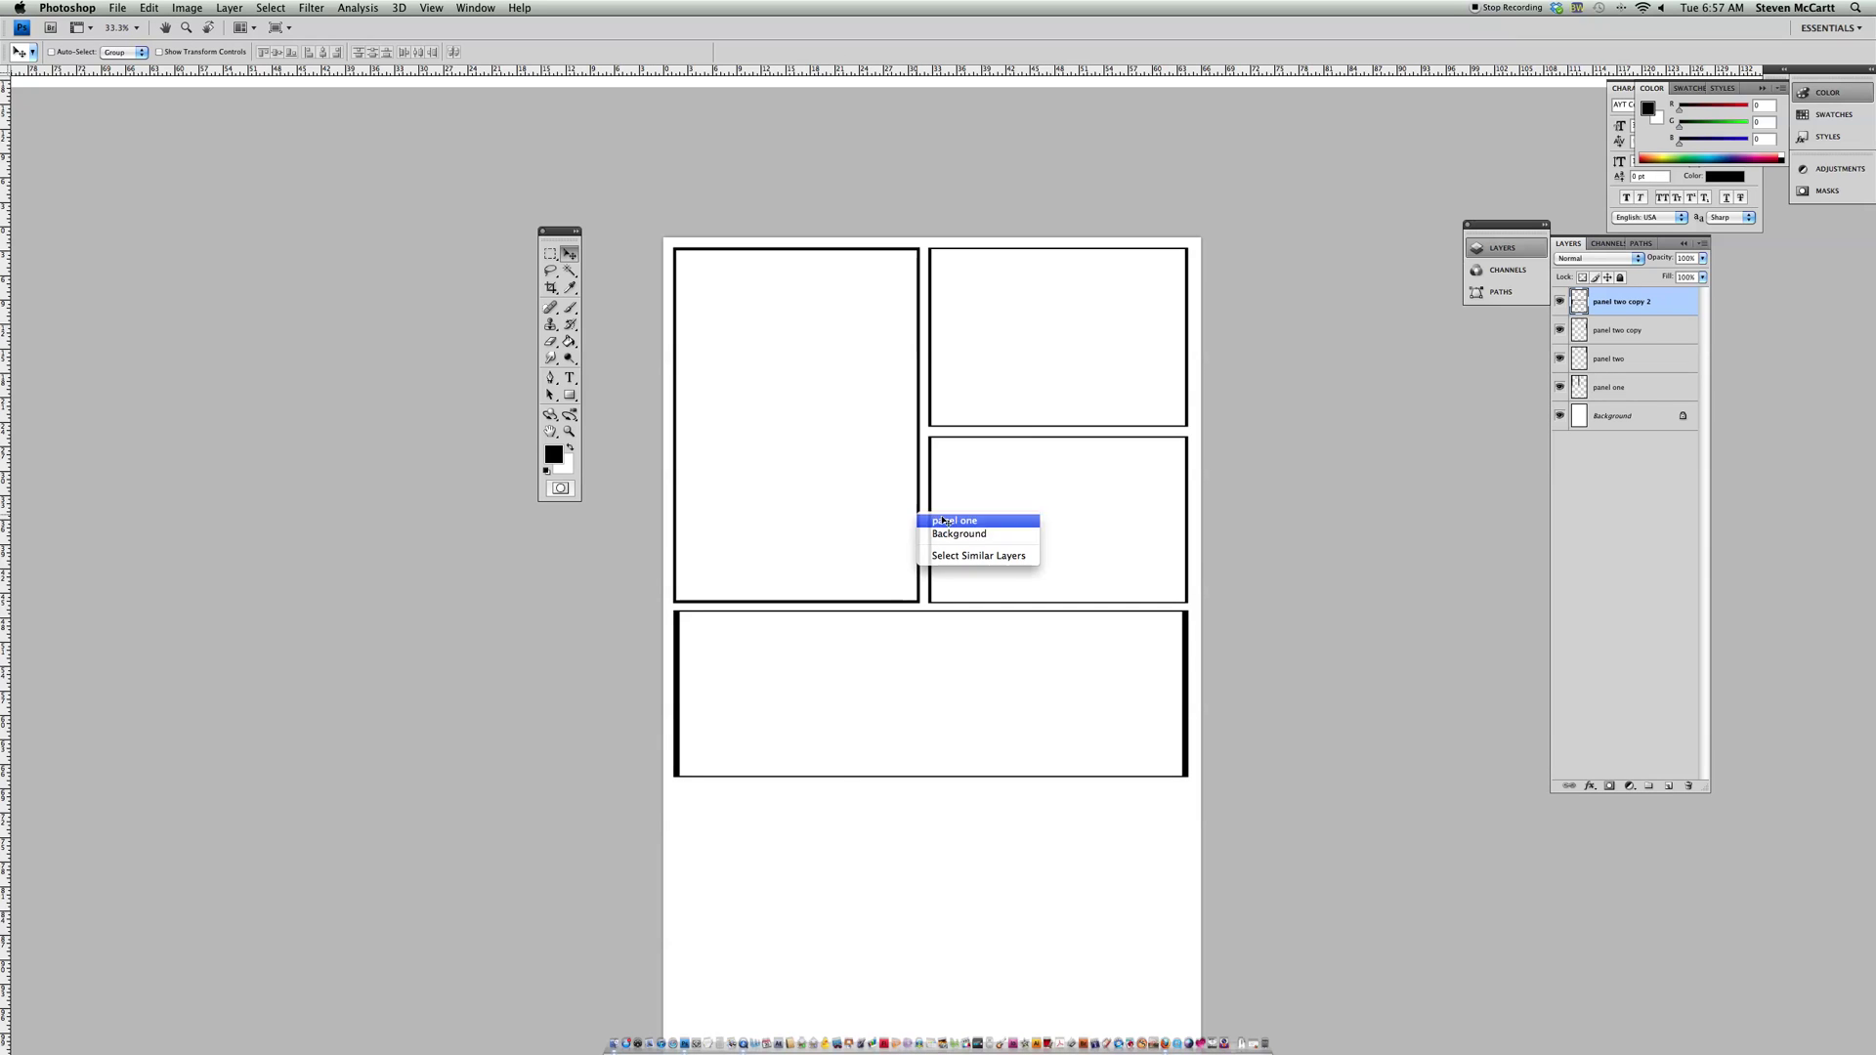
click(944, 521)
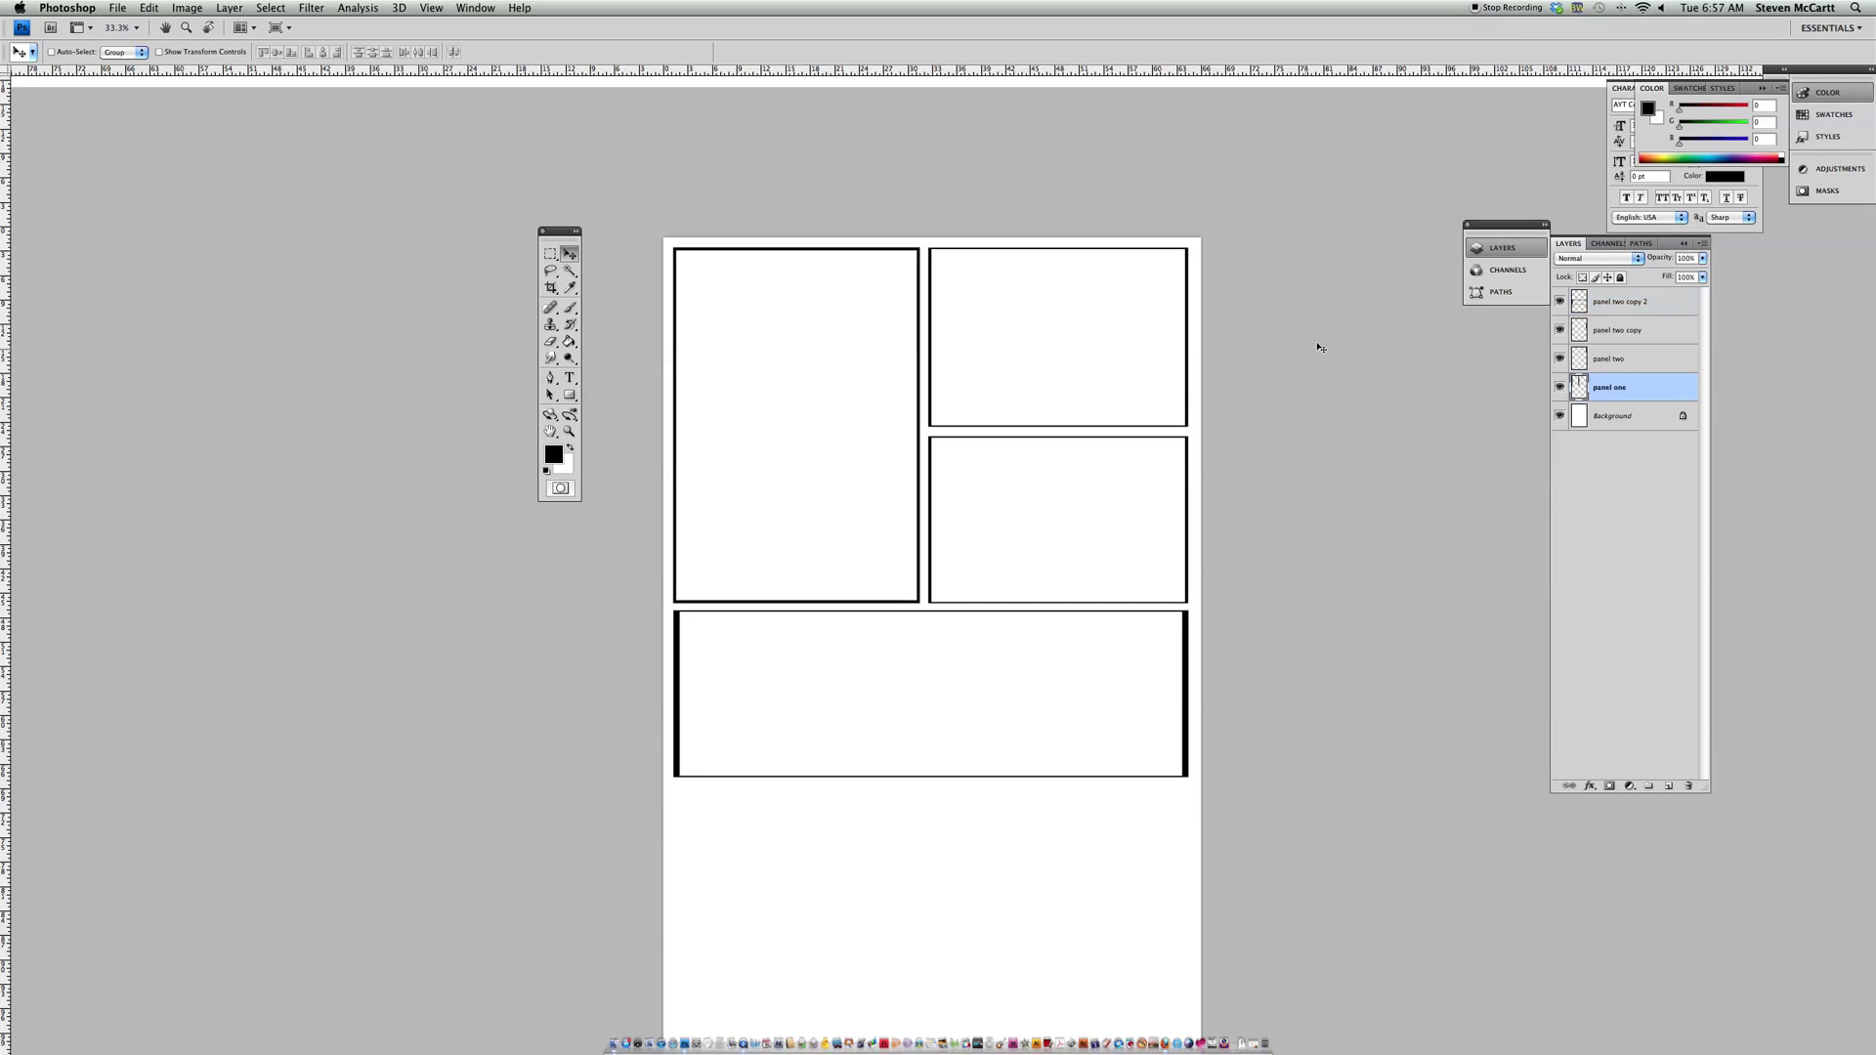
click(1703, 244)
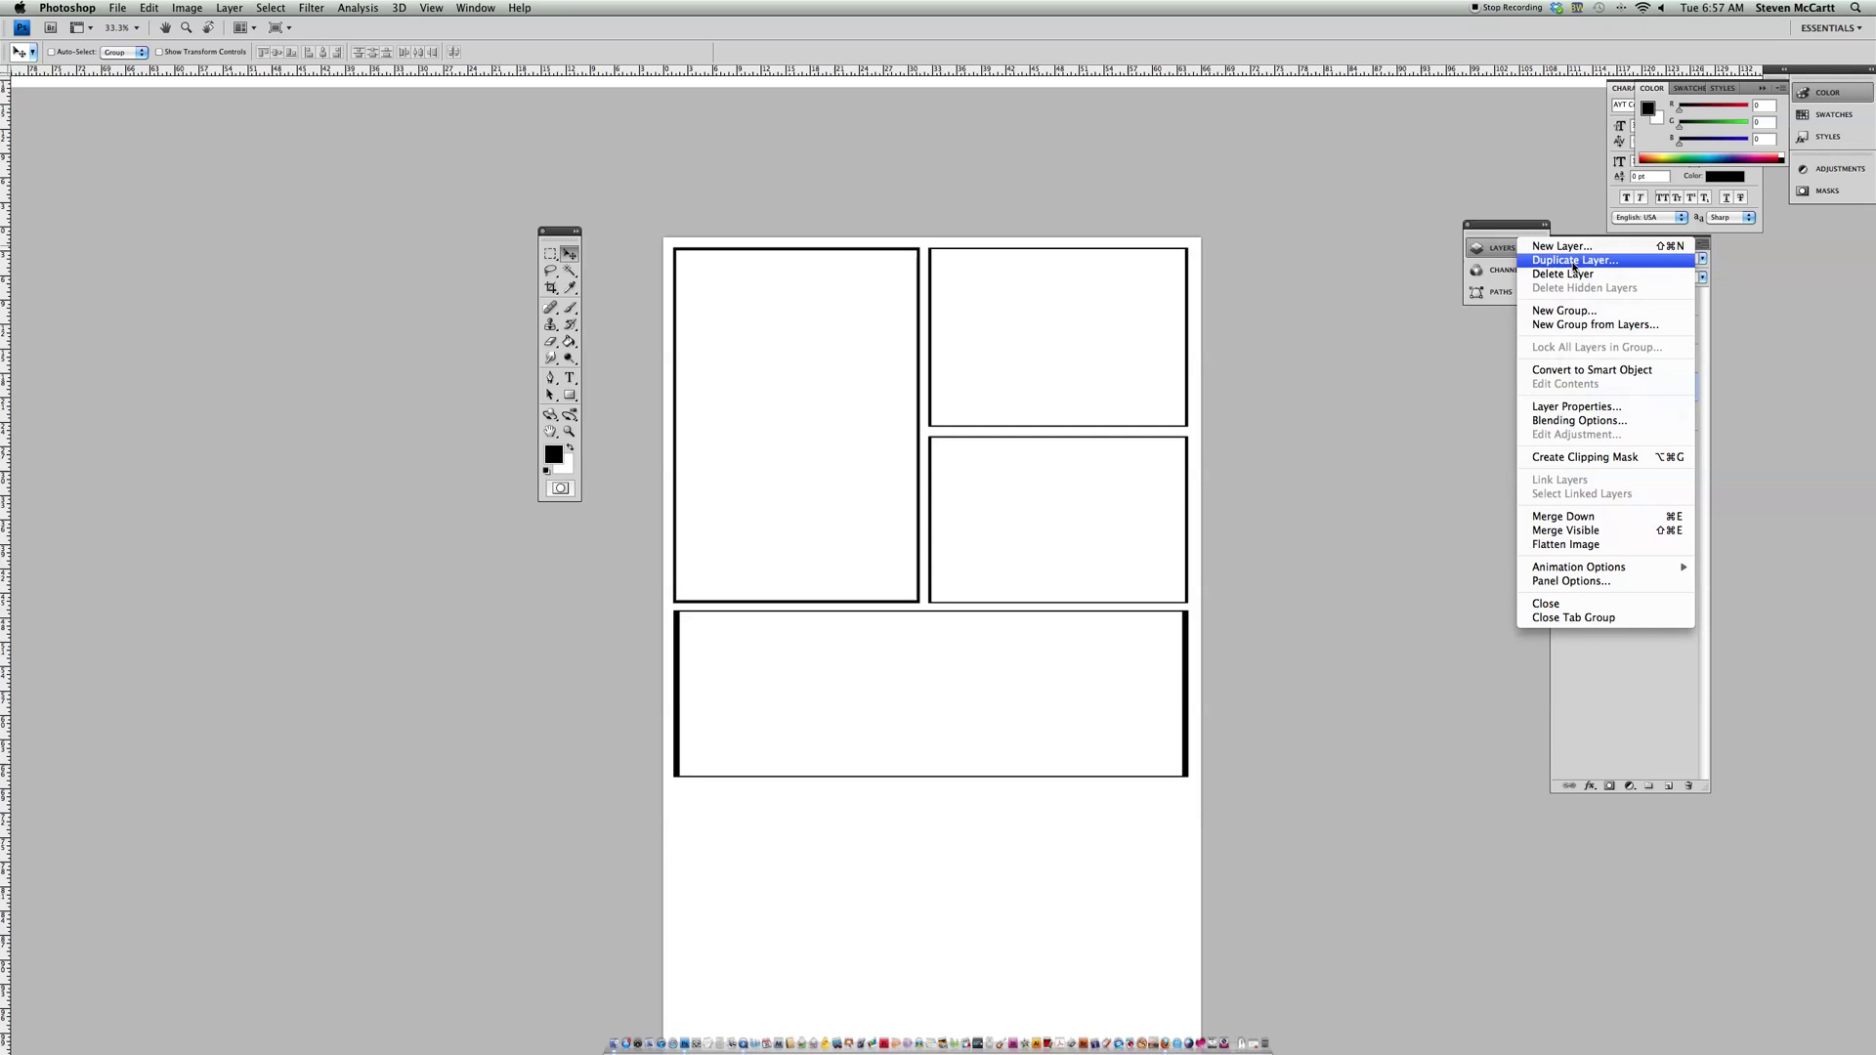
click(1623, 260)
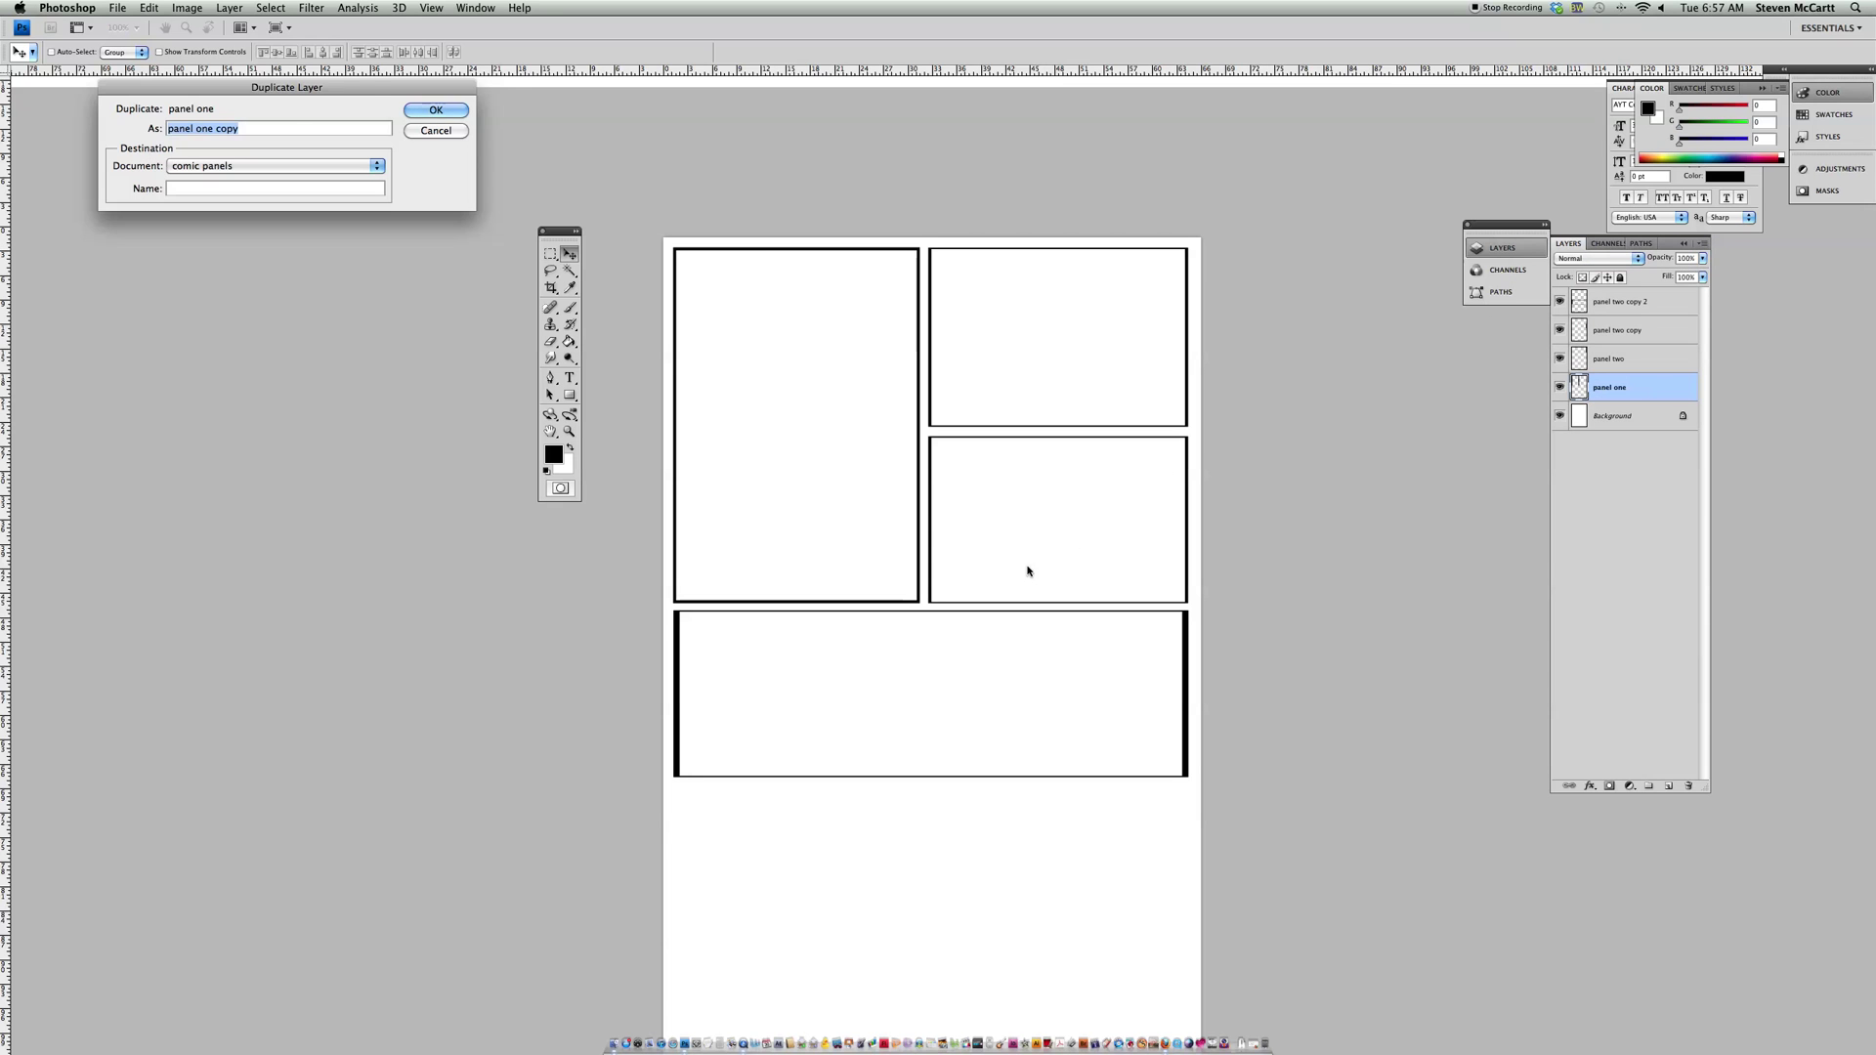
click(436, 109)
drag(831, 252, 851, 756)
scroll(976, 657, down, 2)
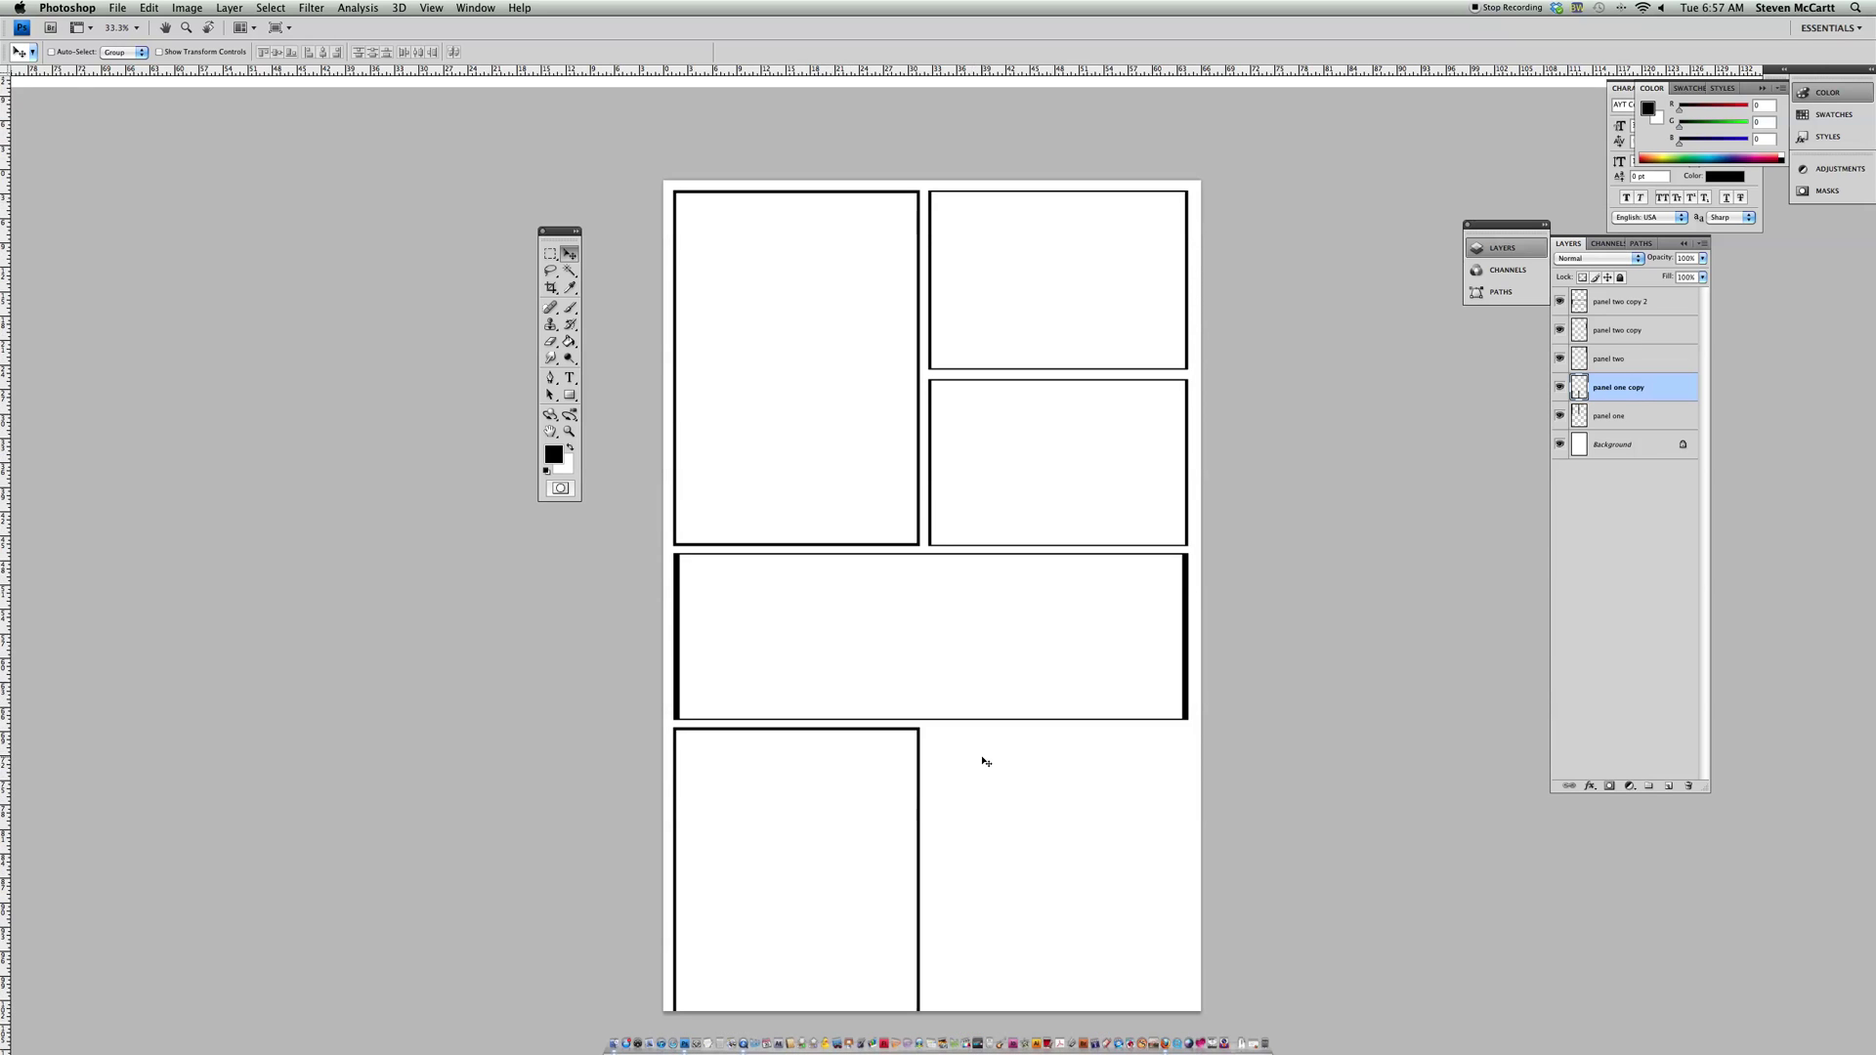
Step: Shorten 'panel one copy' so its bottom ends inside the page
key(super+t)
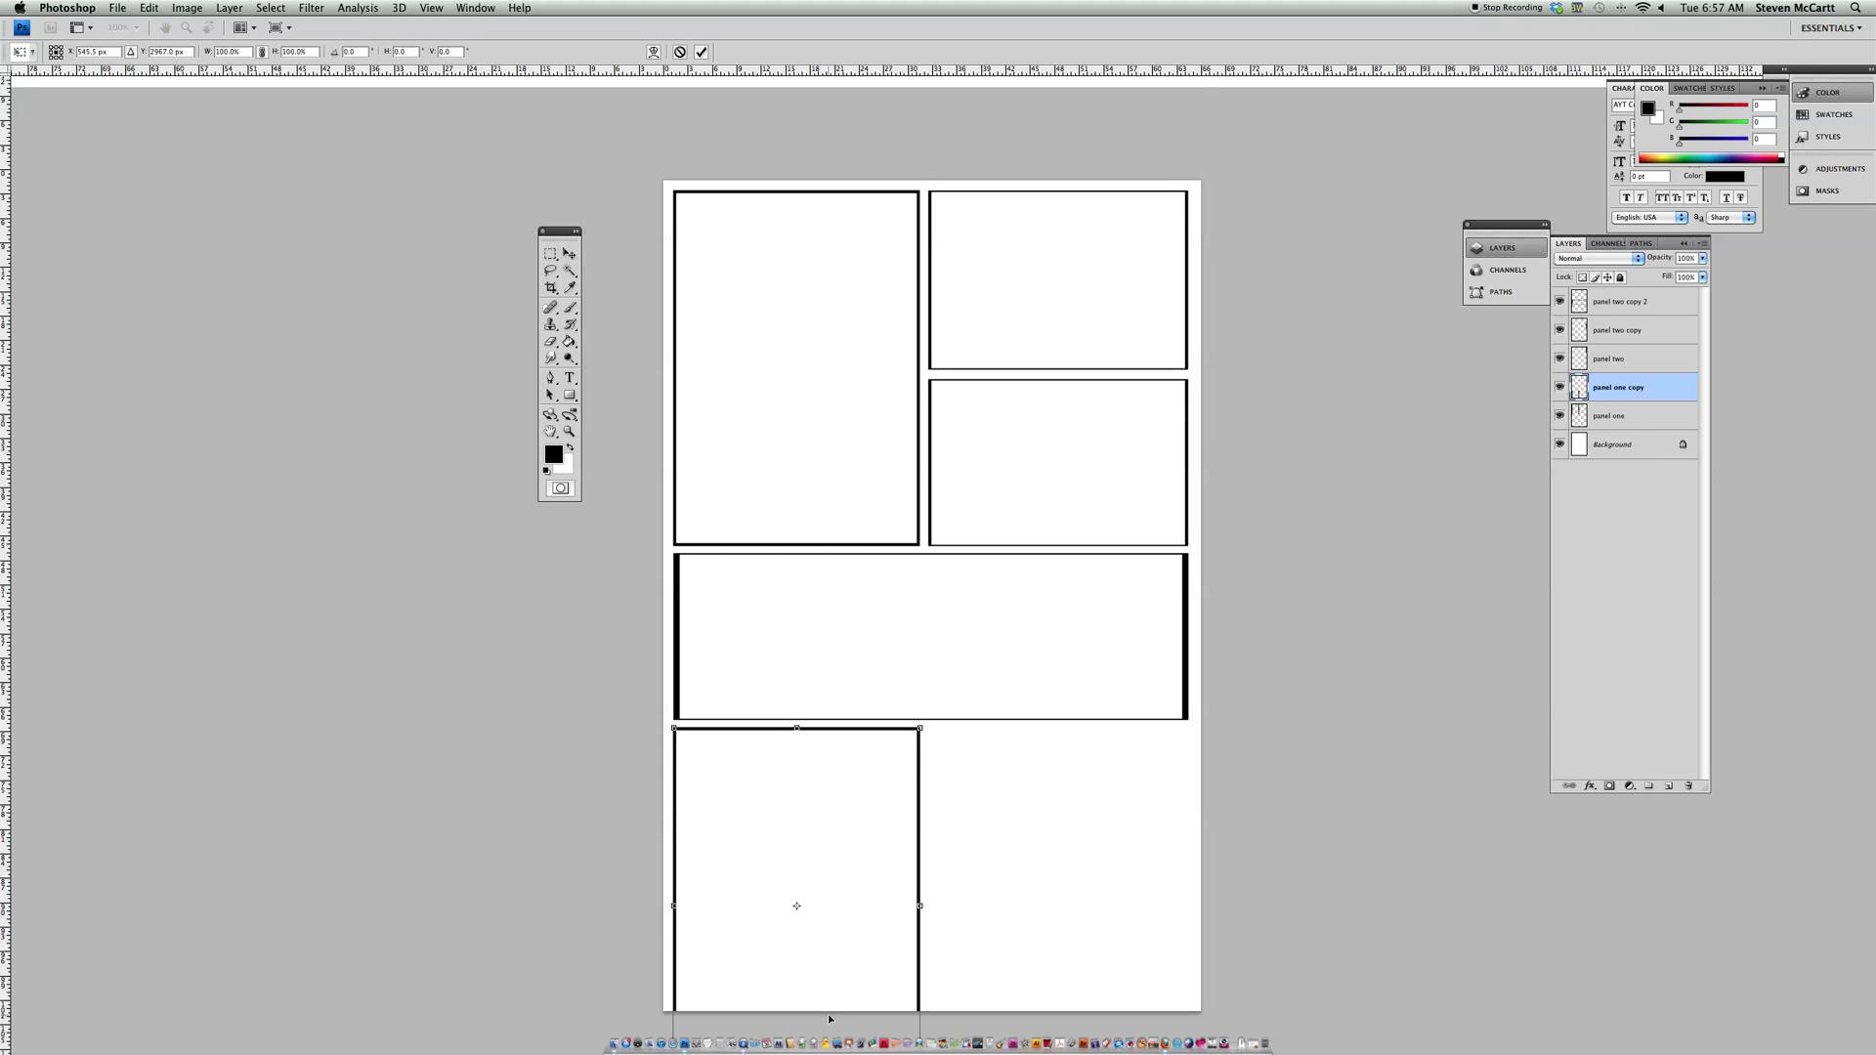
scroll(1009, 990, down, 5)
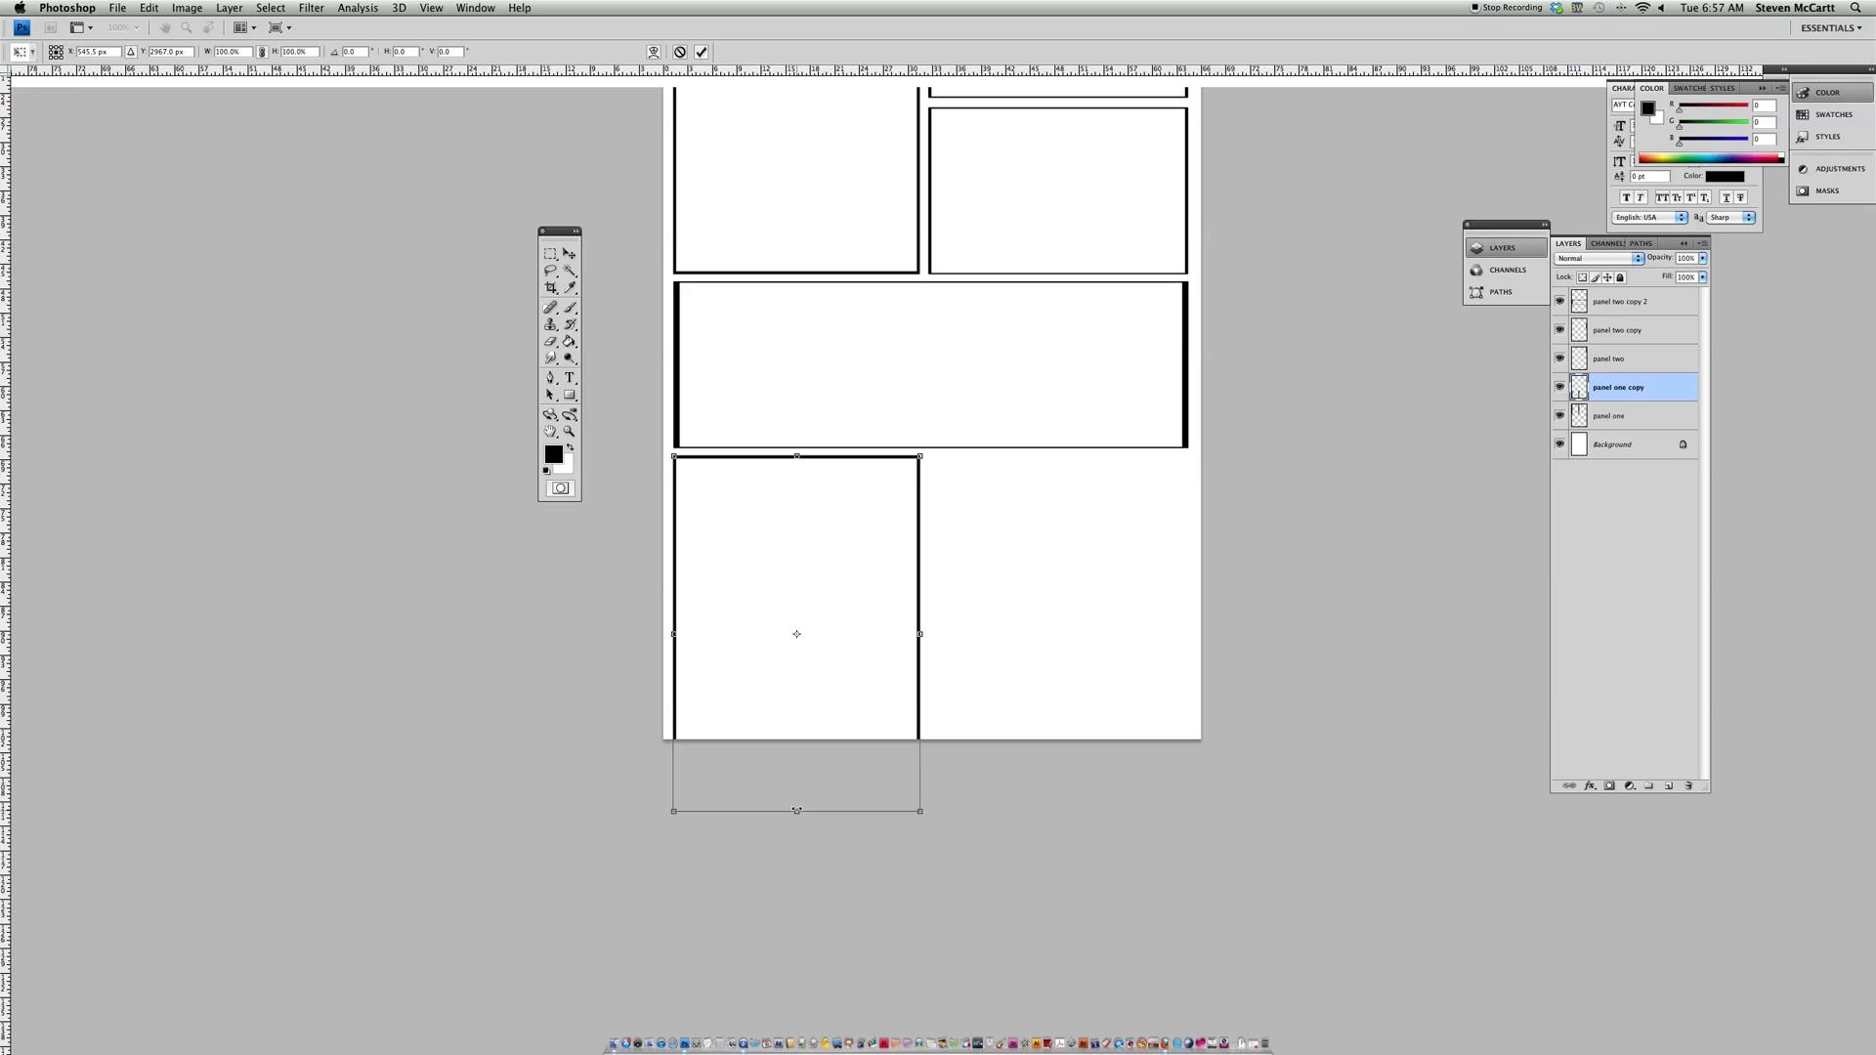
drag(798, 810, 797, 725)
key(Return)
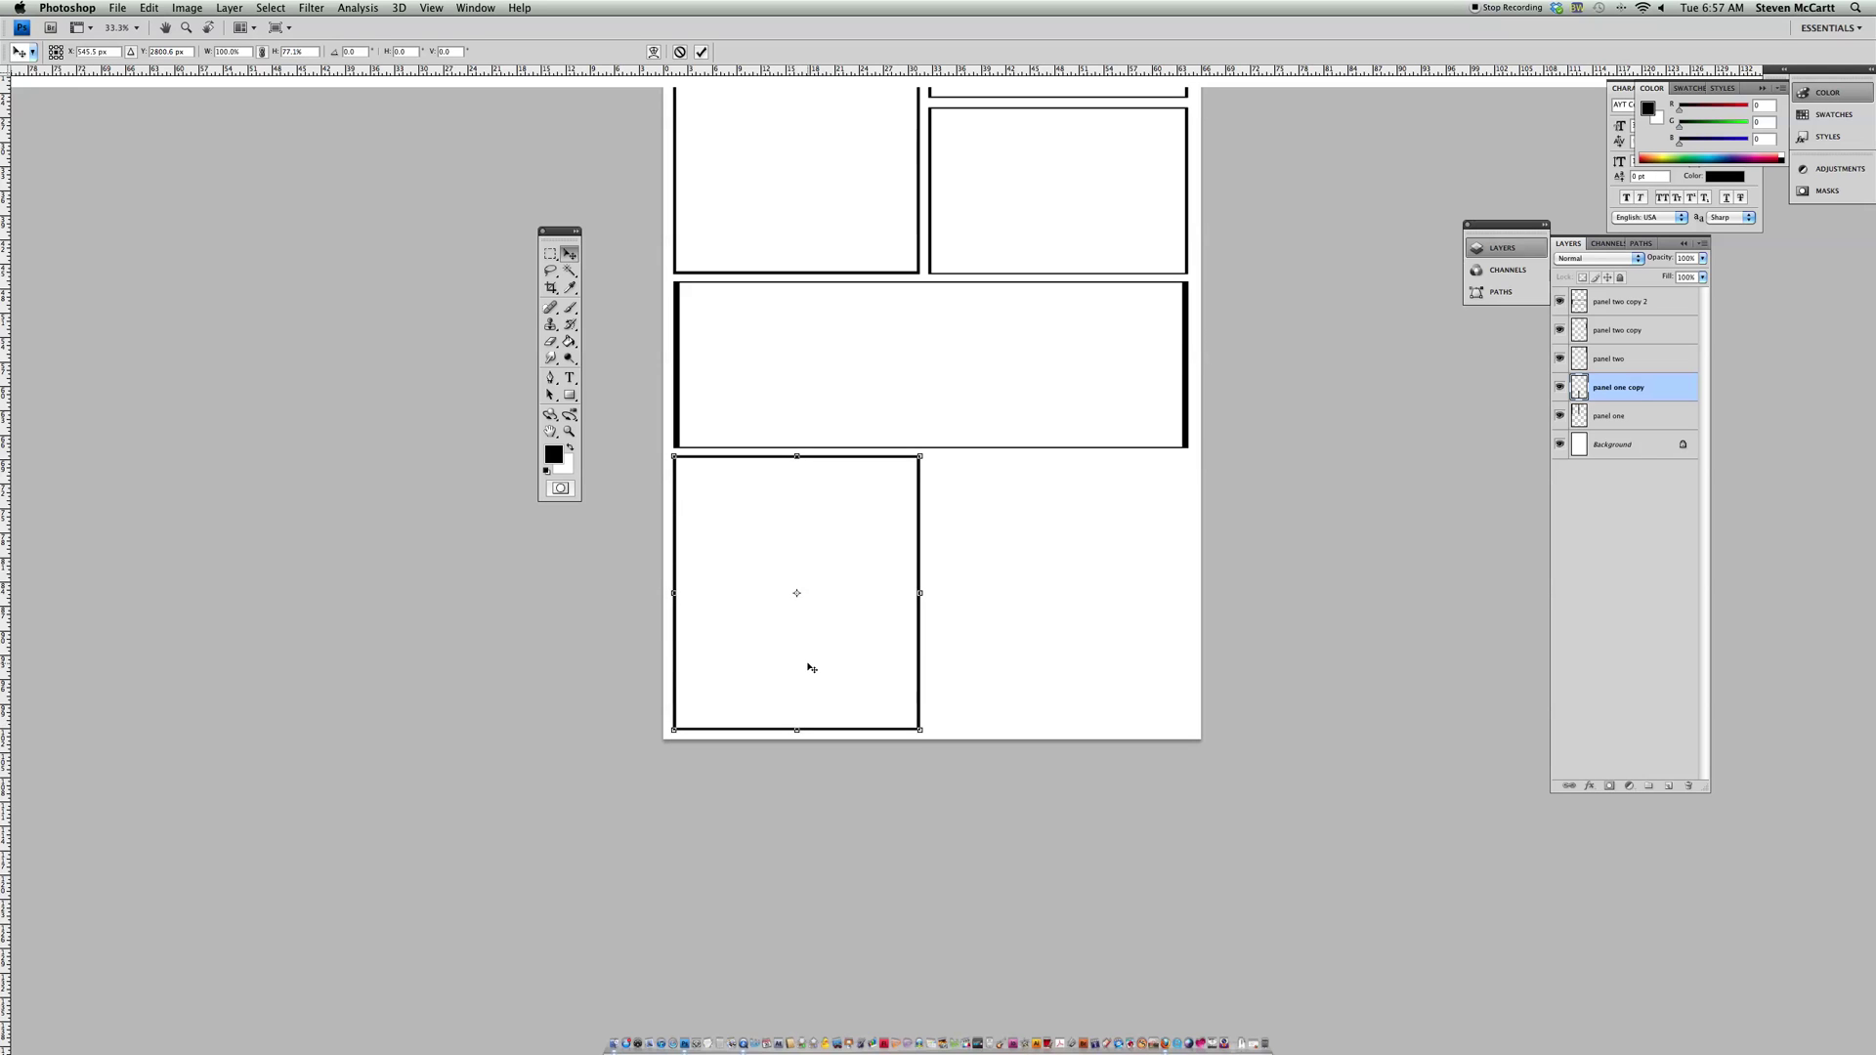
Step: Duplicate the panel one copy layer as 'panel one copy 2' and move it into the empty bottom-right slot
click(1702, 248)
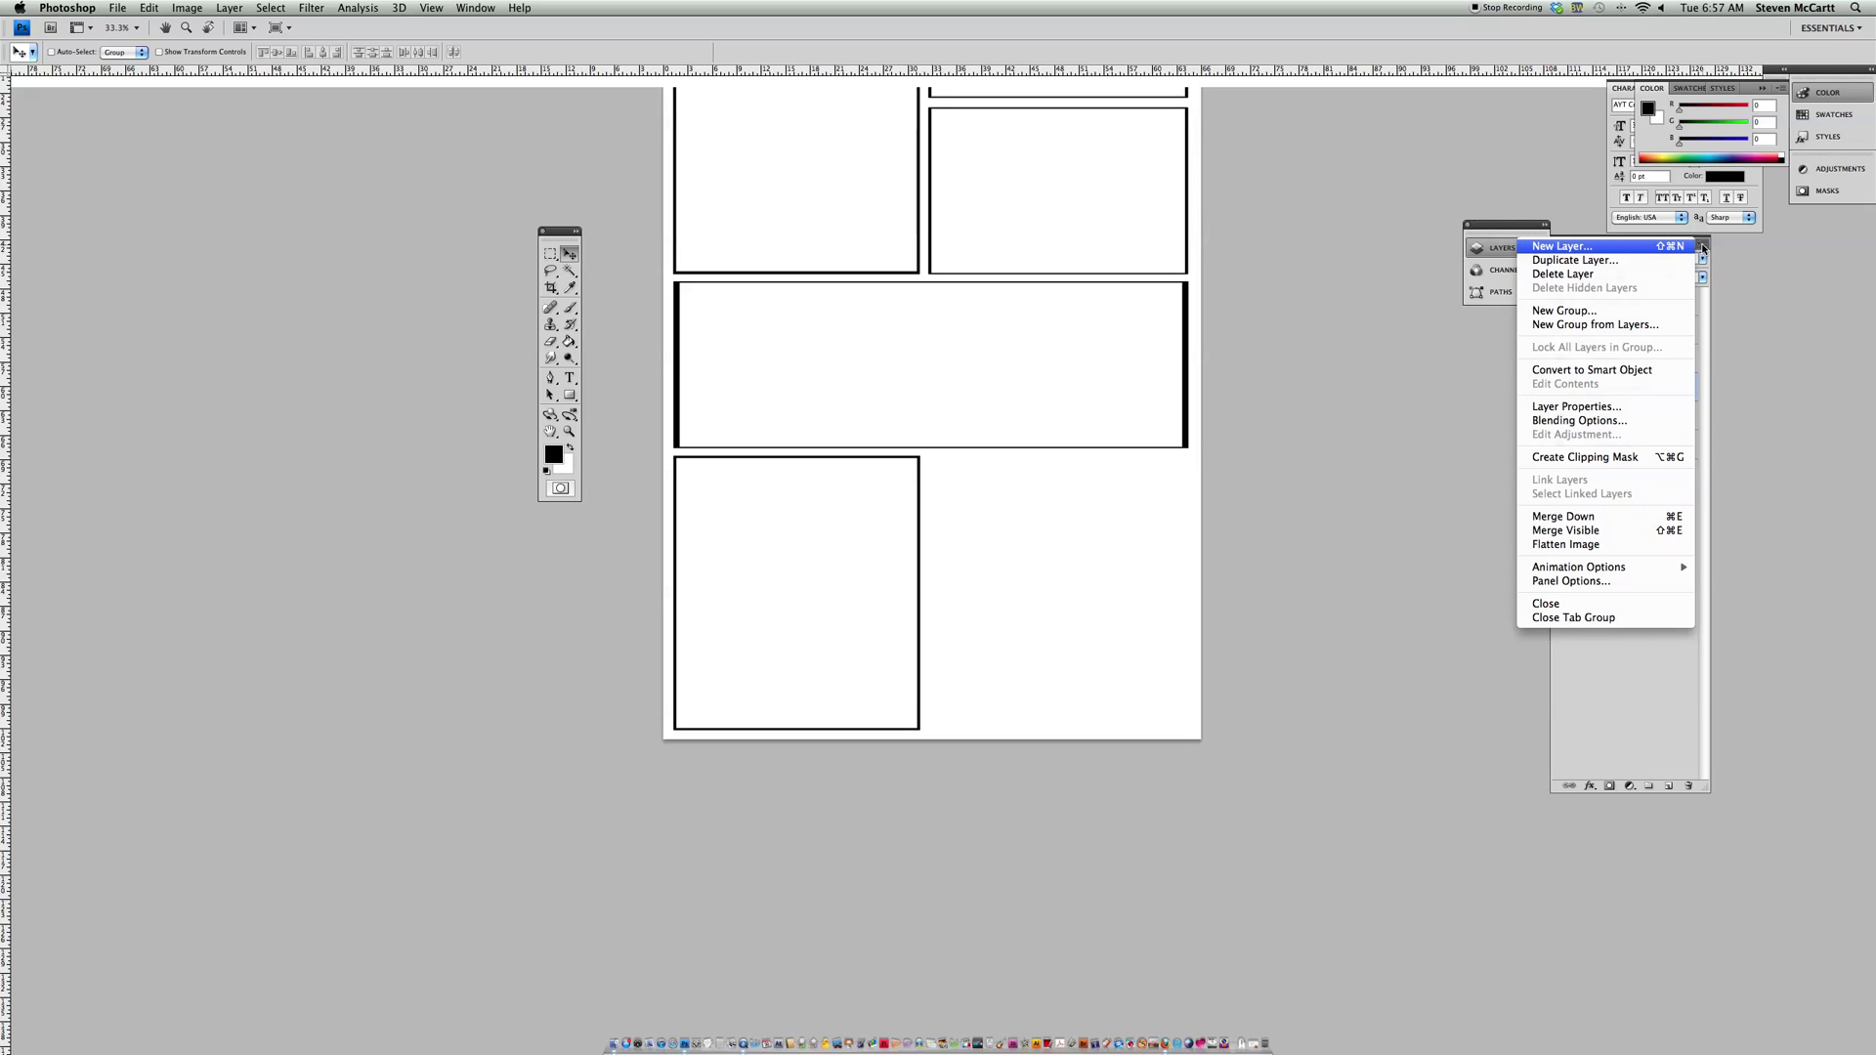
click(1632, 261)
click(436, 110)
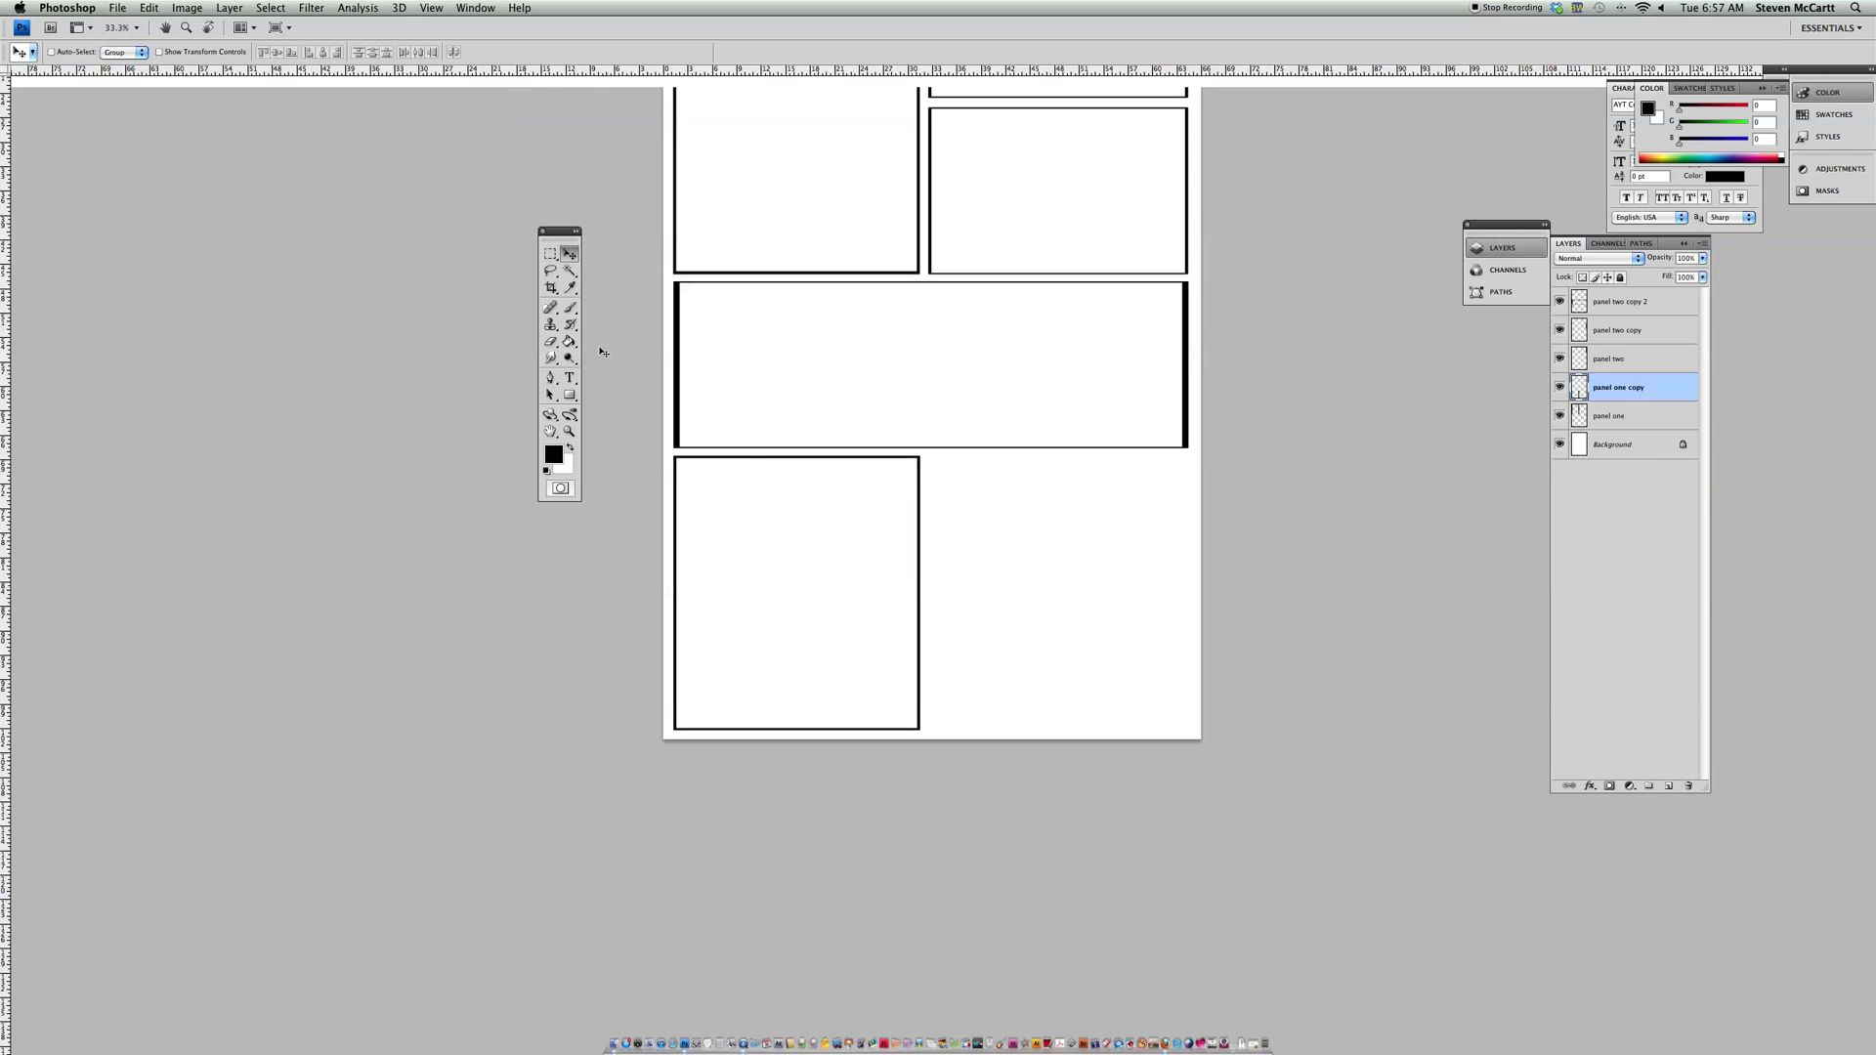
drag(921, 538, 1172, 537)
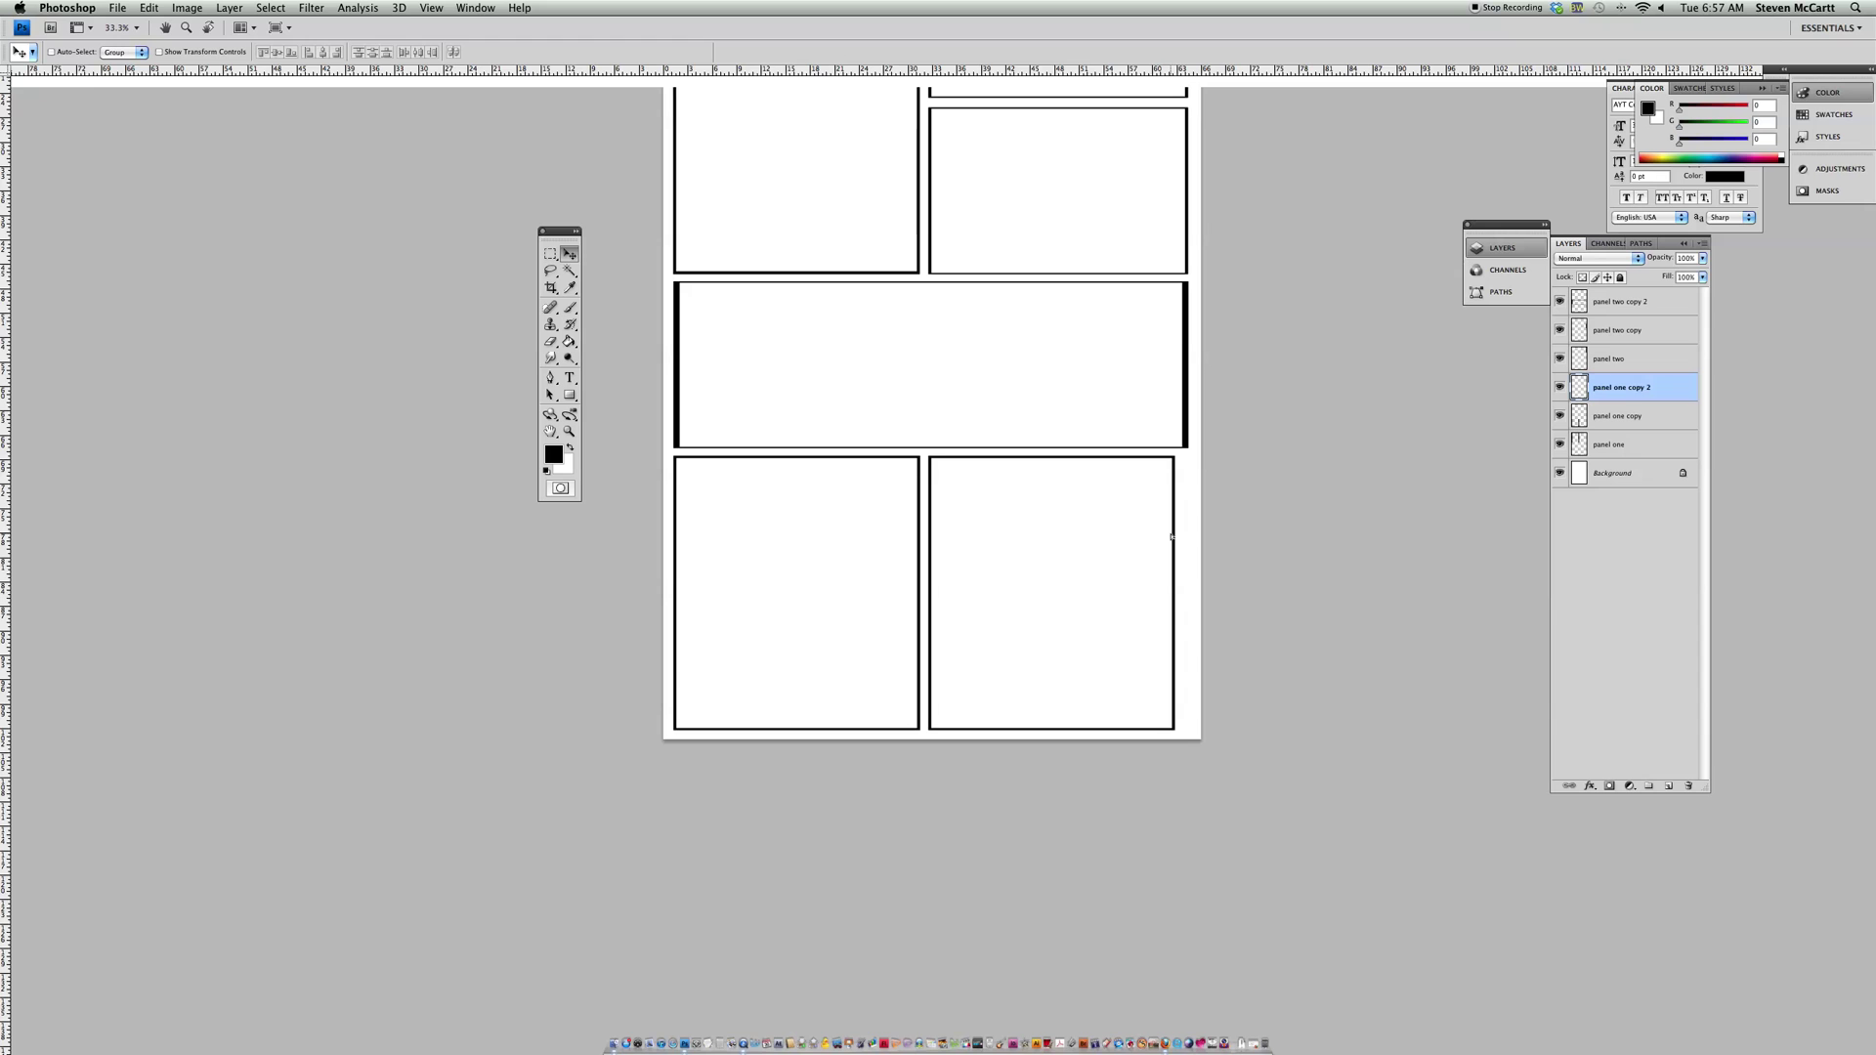
Step: Widen the bottom-right panel so its right edge reaches the page margin
key(super+t)
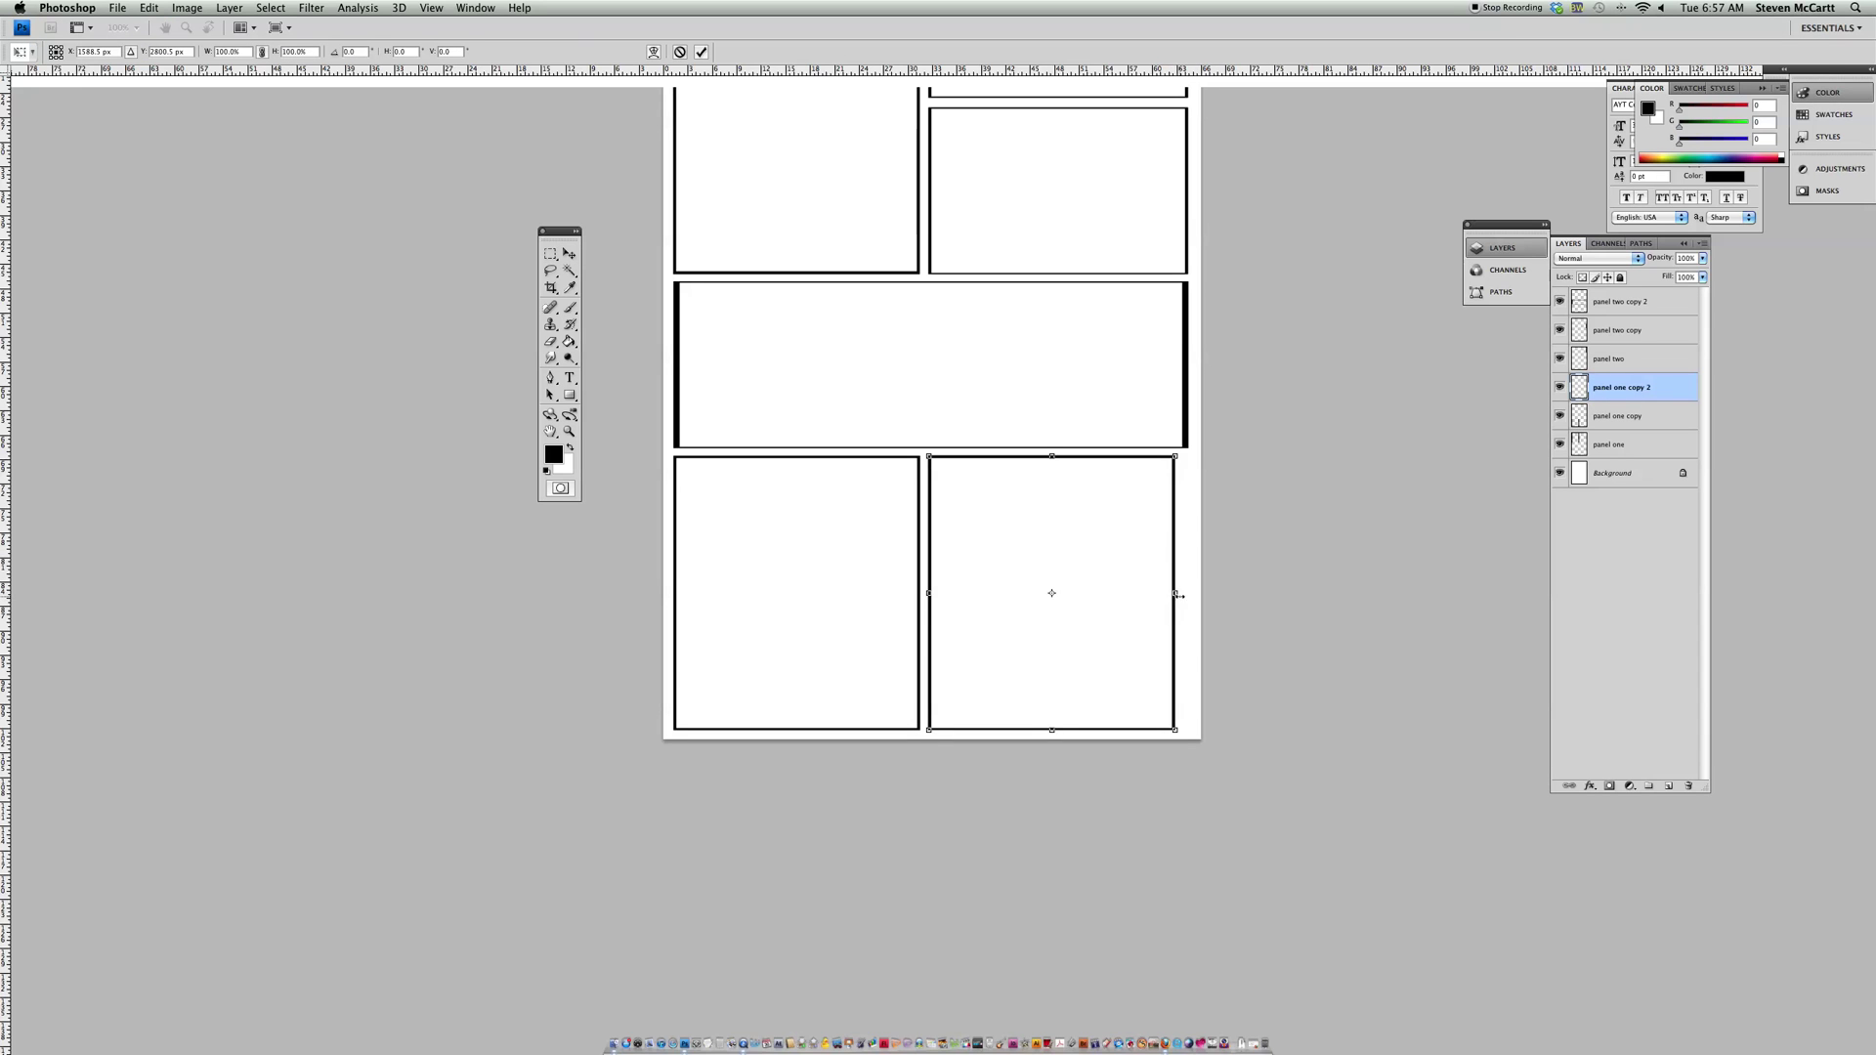
drag(1178, 594, 1190, 594)
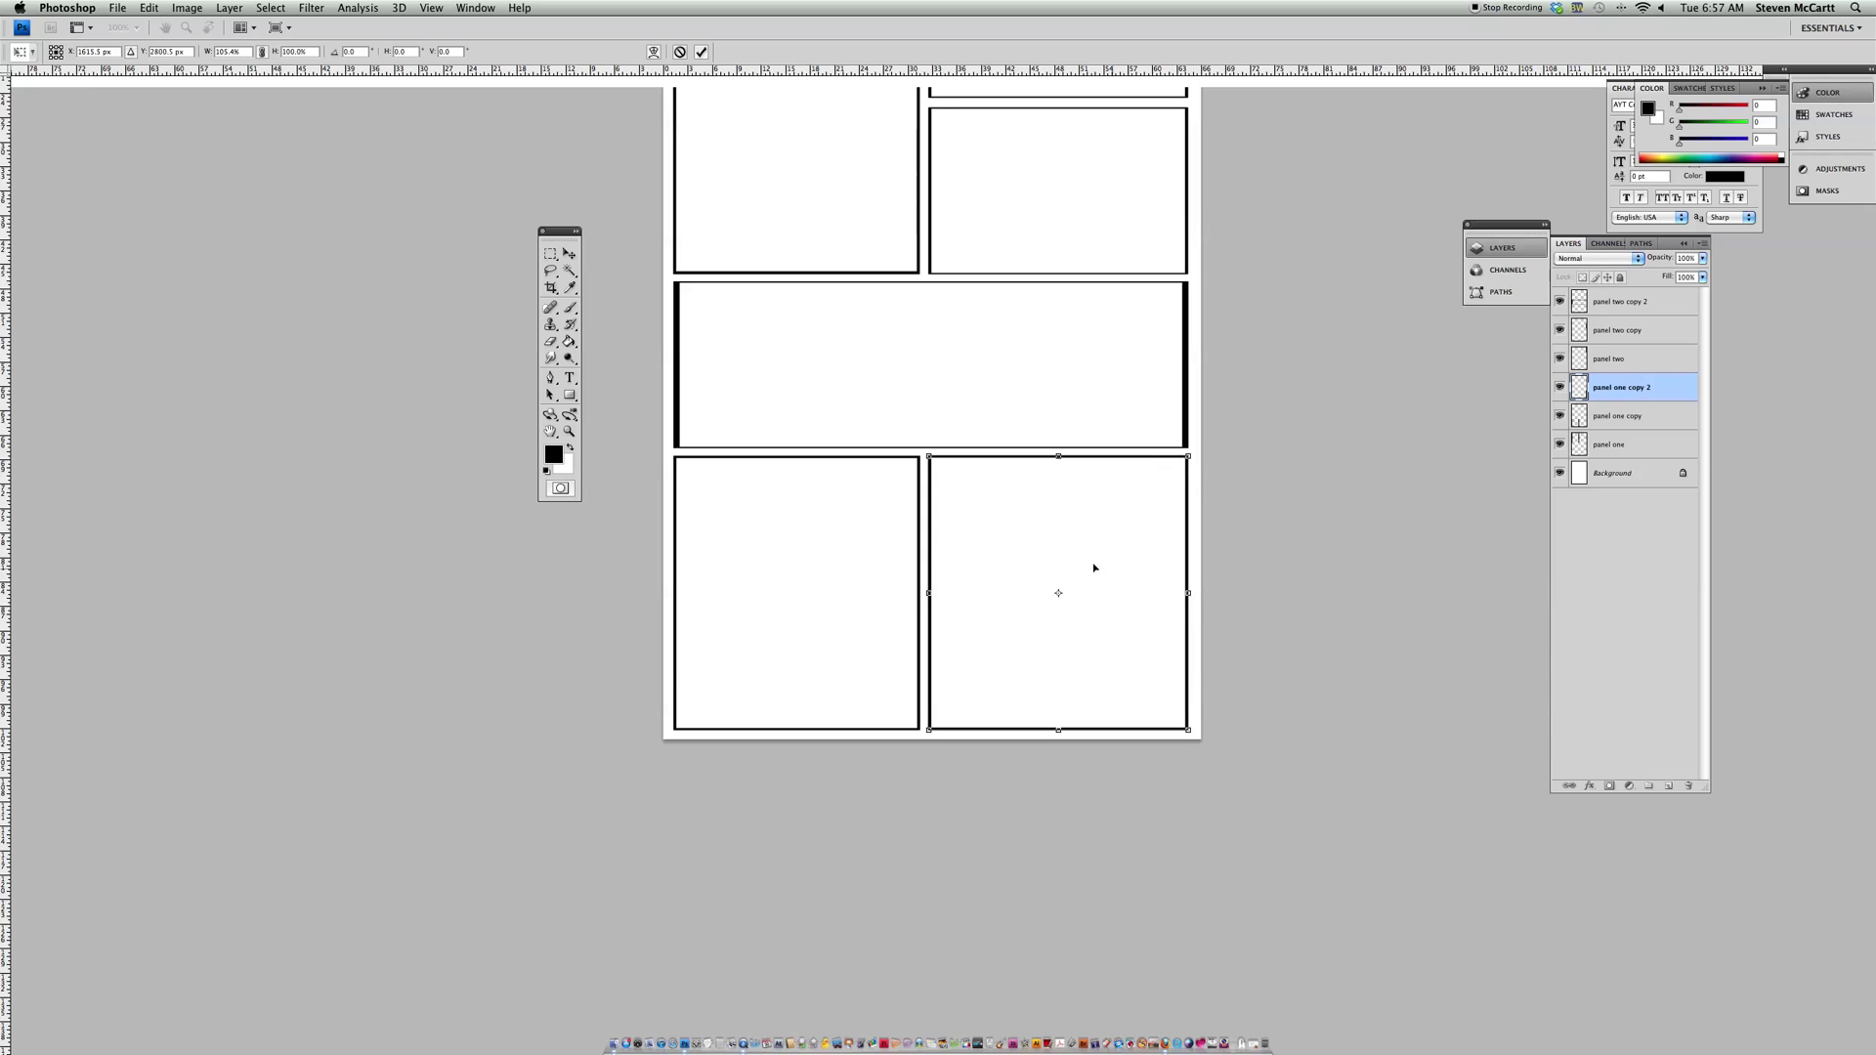
key(Return)
scroll(1038, 548, up, 2)
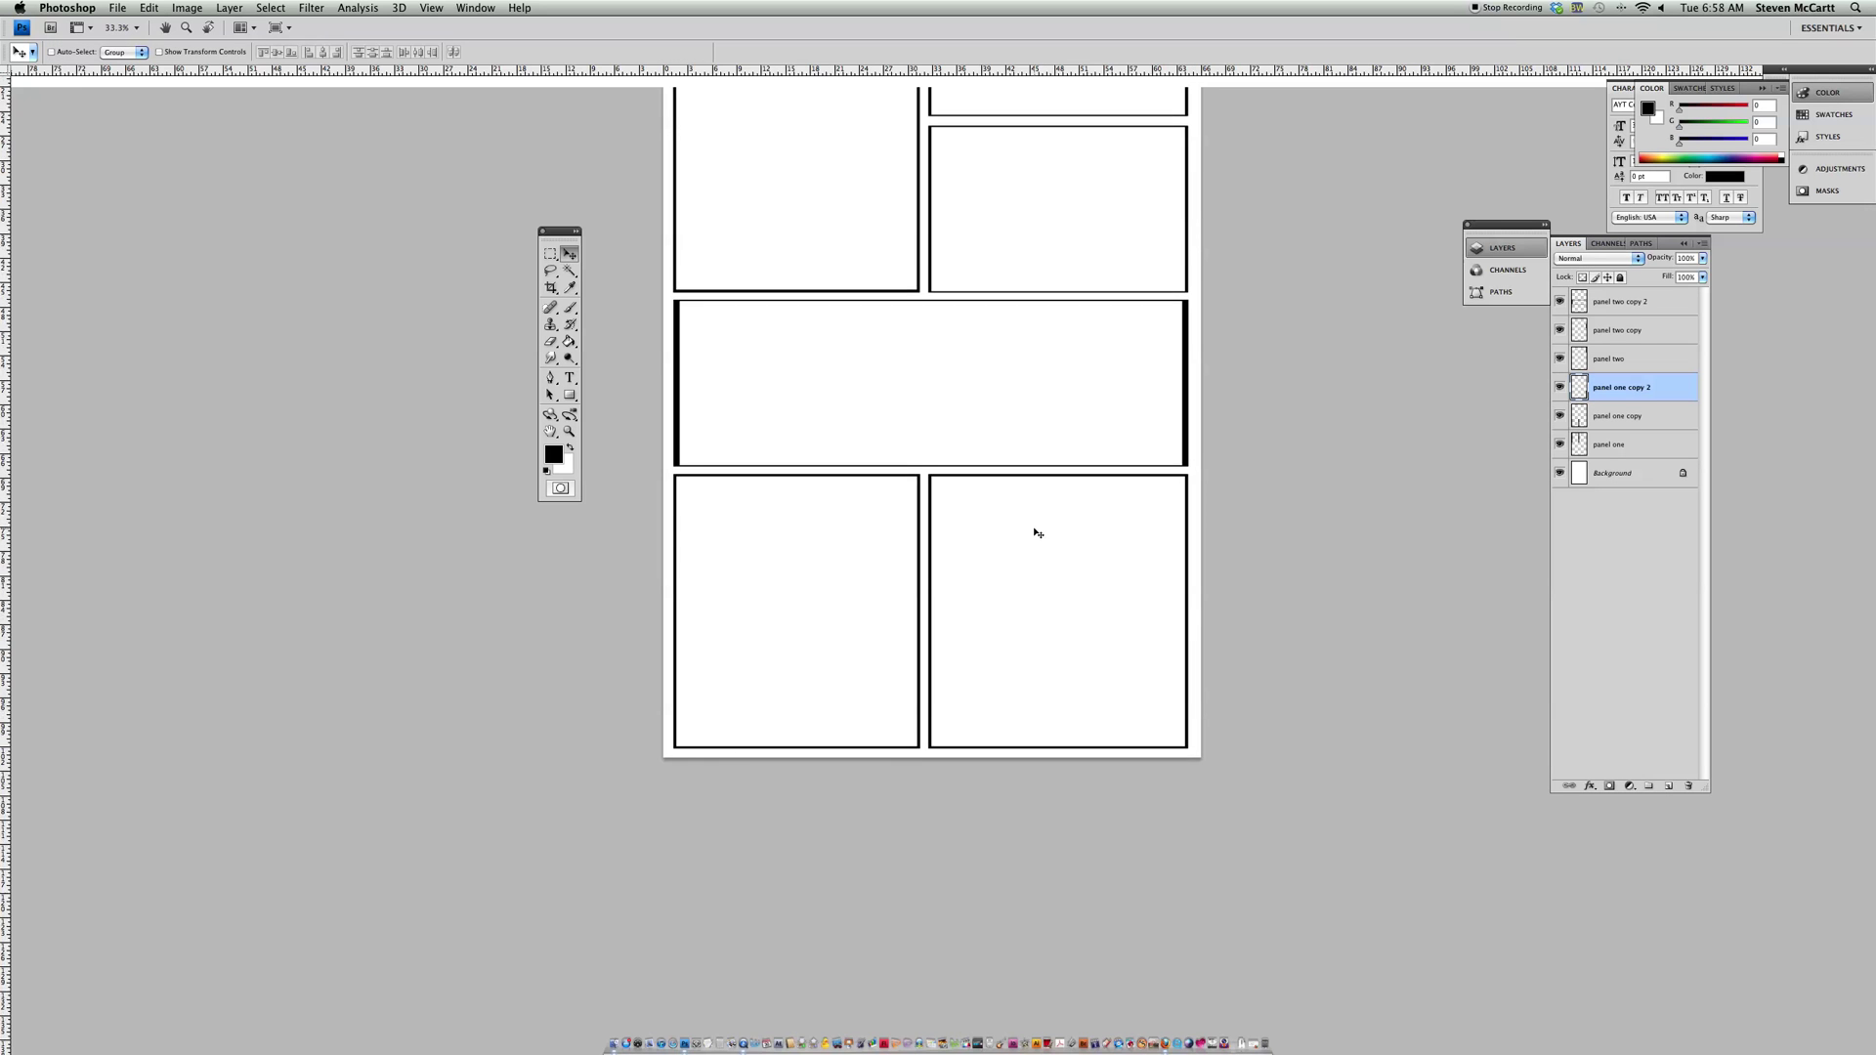
scroll(1038, 533, up, 5)
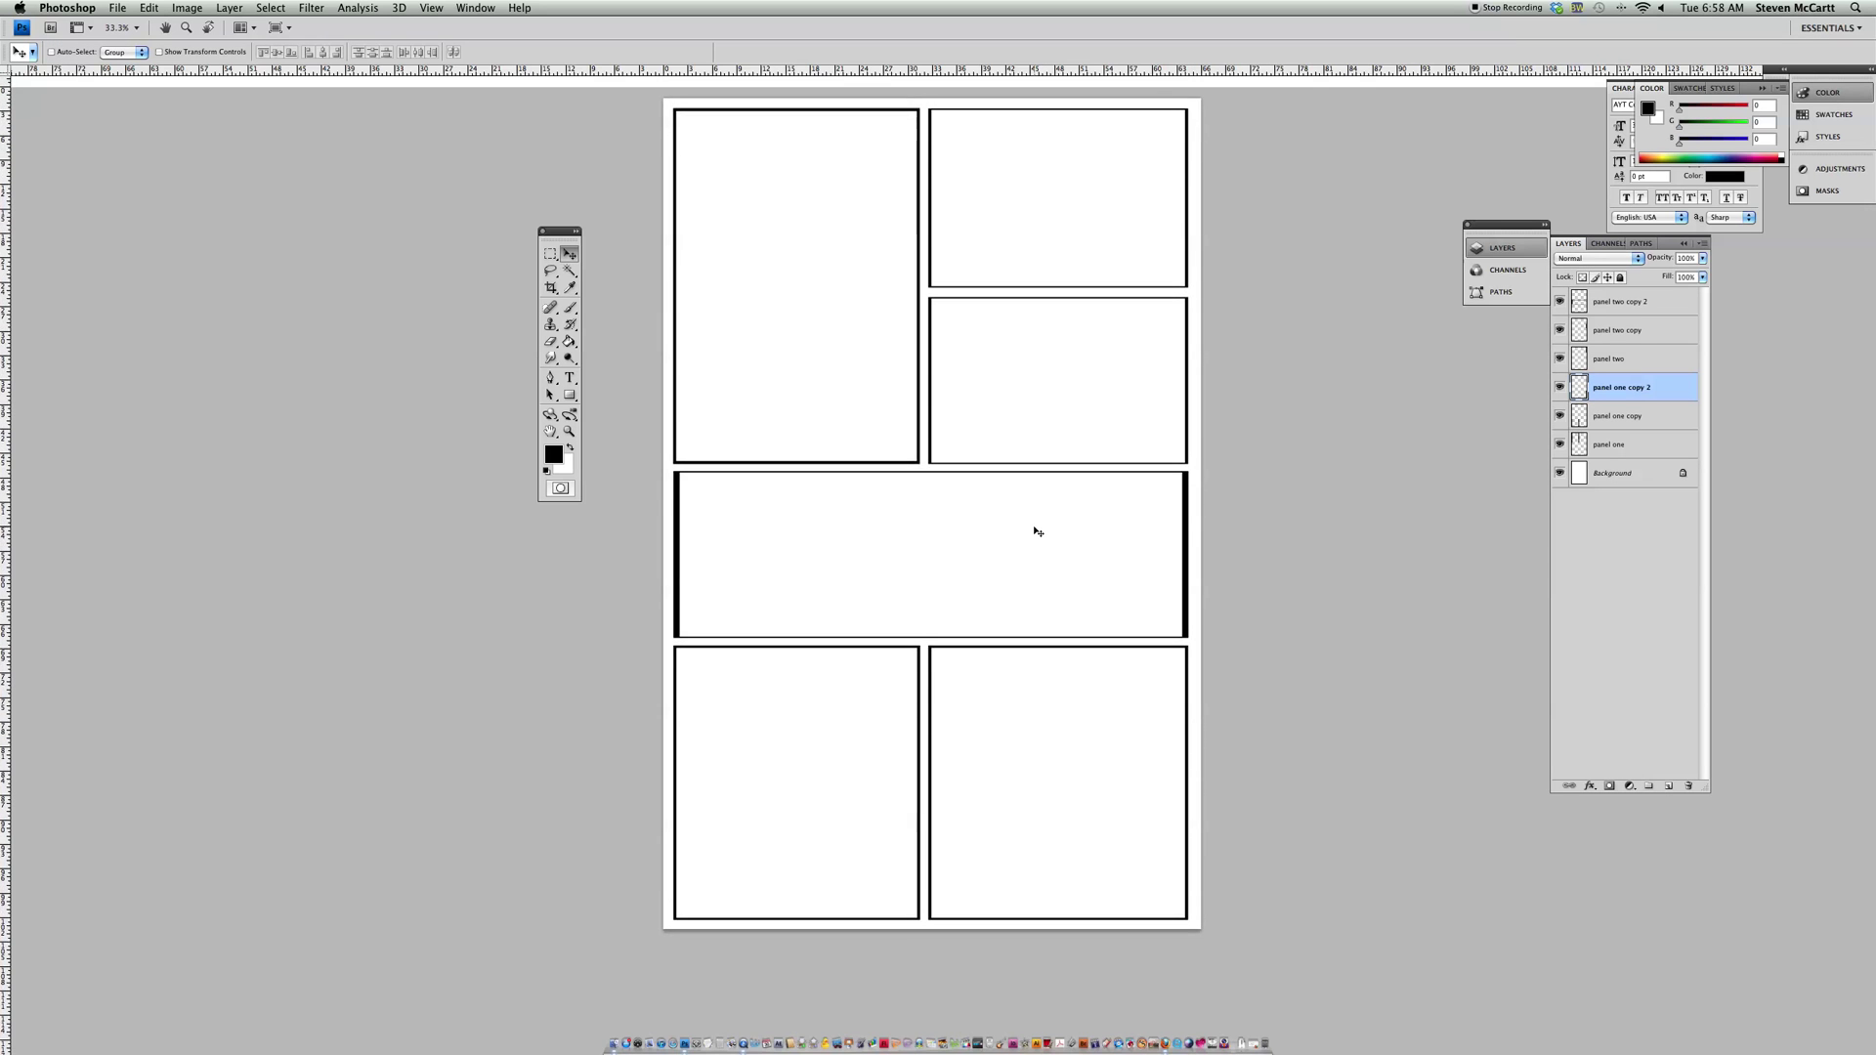
Step: Merge the six layers from panel two copy 2 down to panel one, and nudge the layout lower
scroll(1038, 531, up, 2)
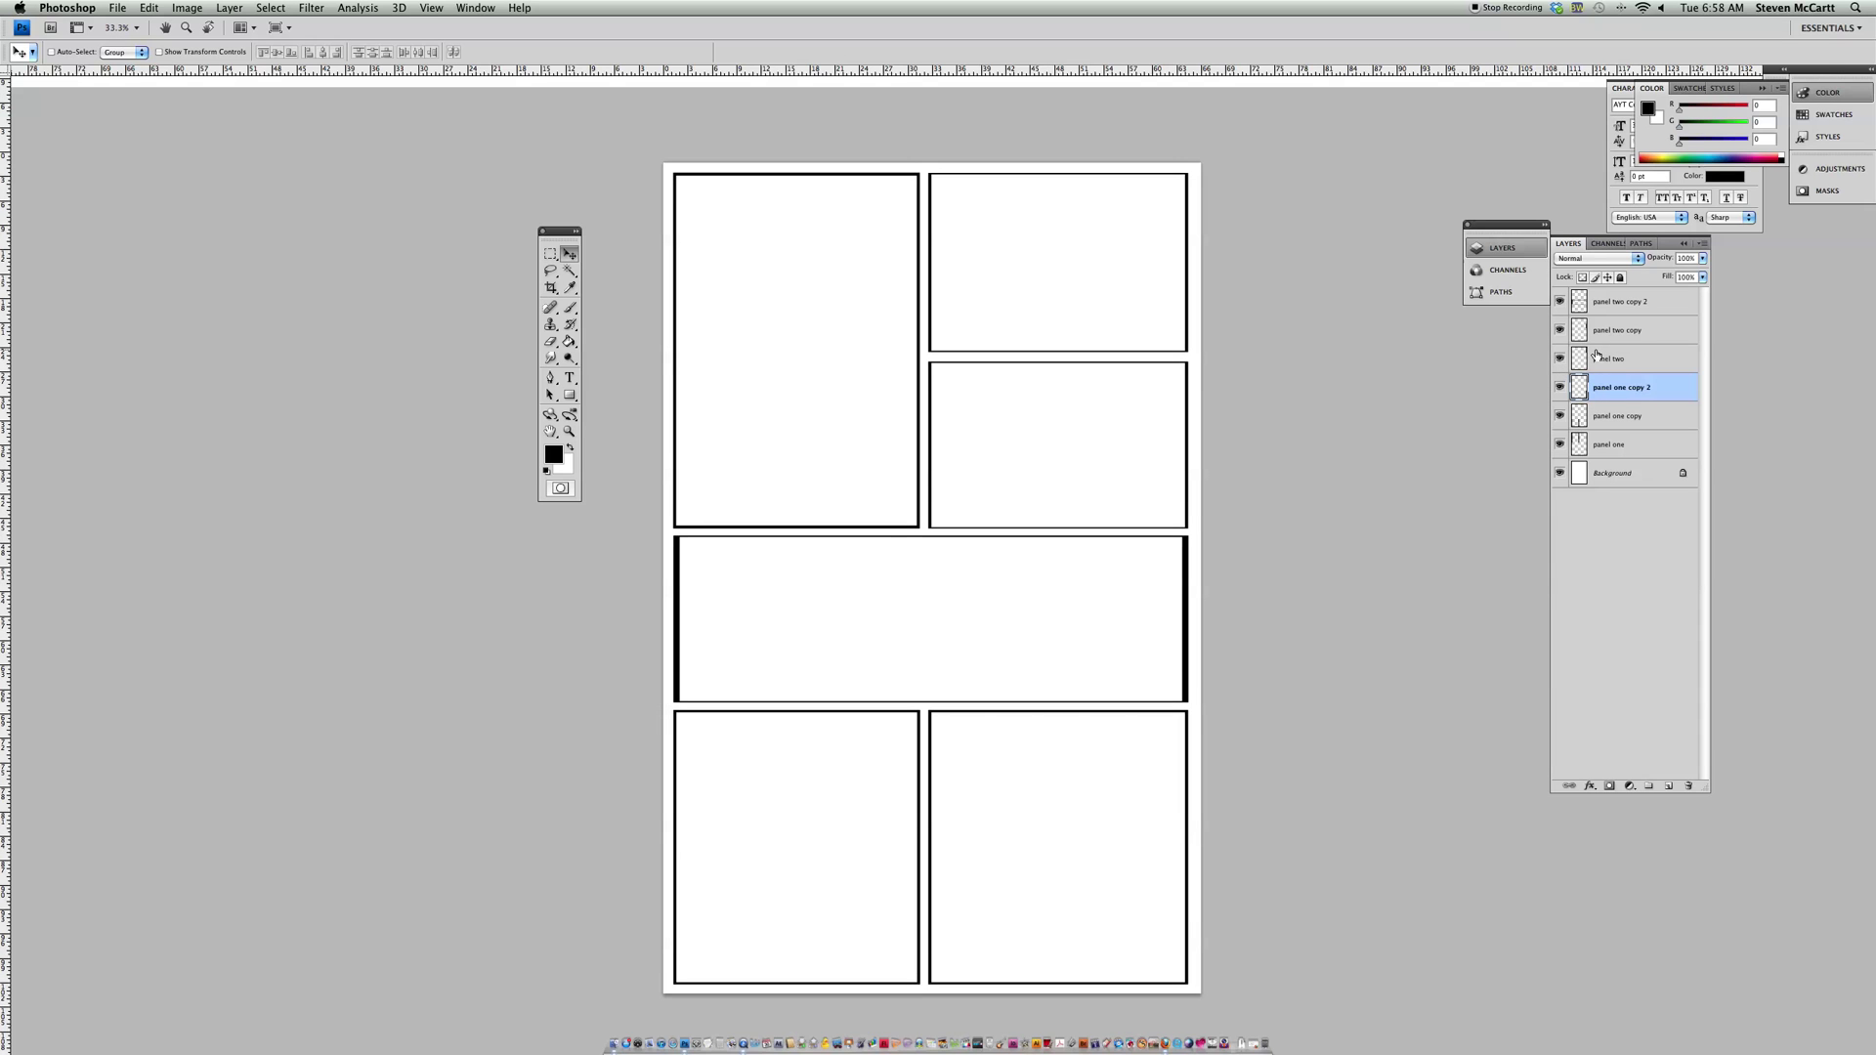
click(1633, 306)
shift+click(1646, 448)
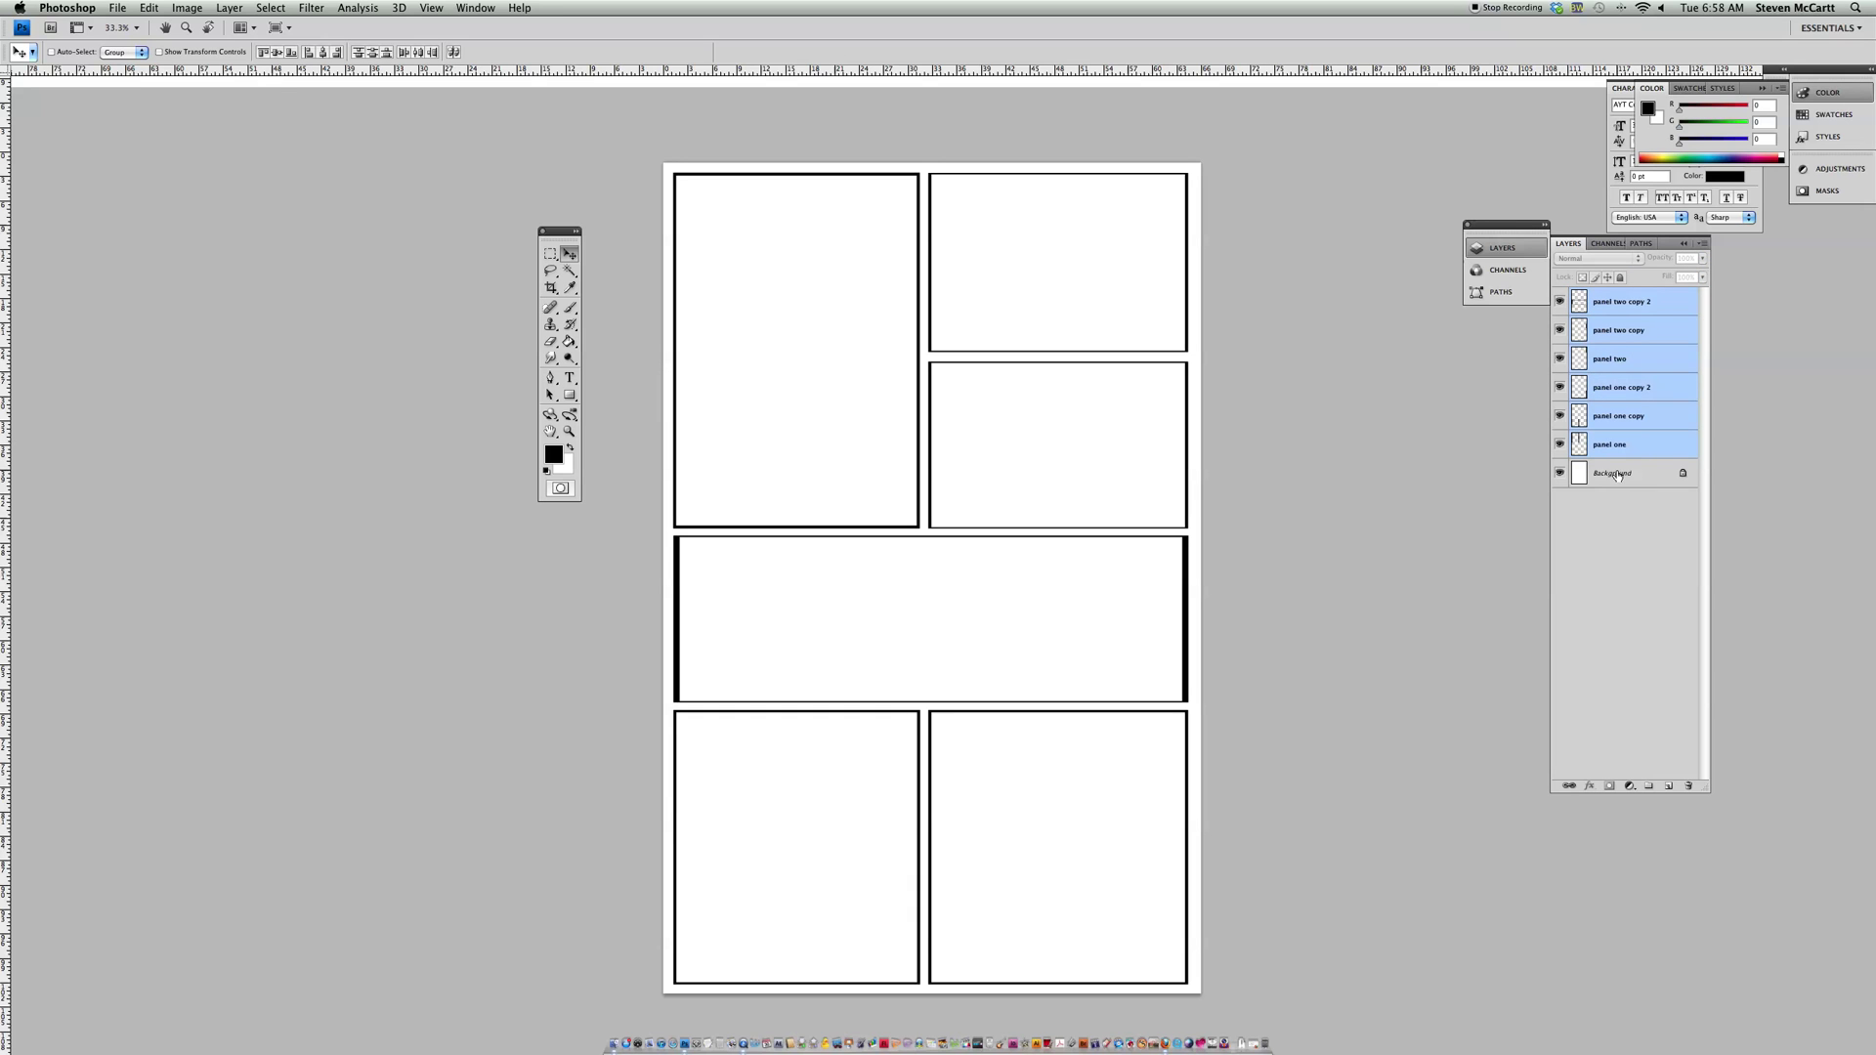
click(1707, 248)
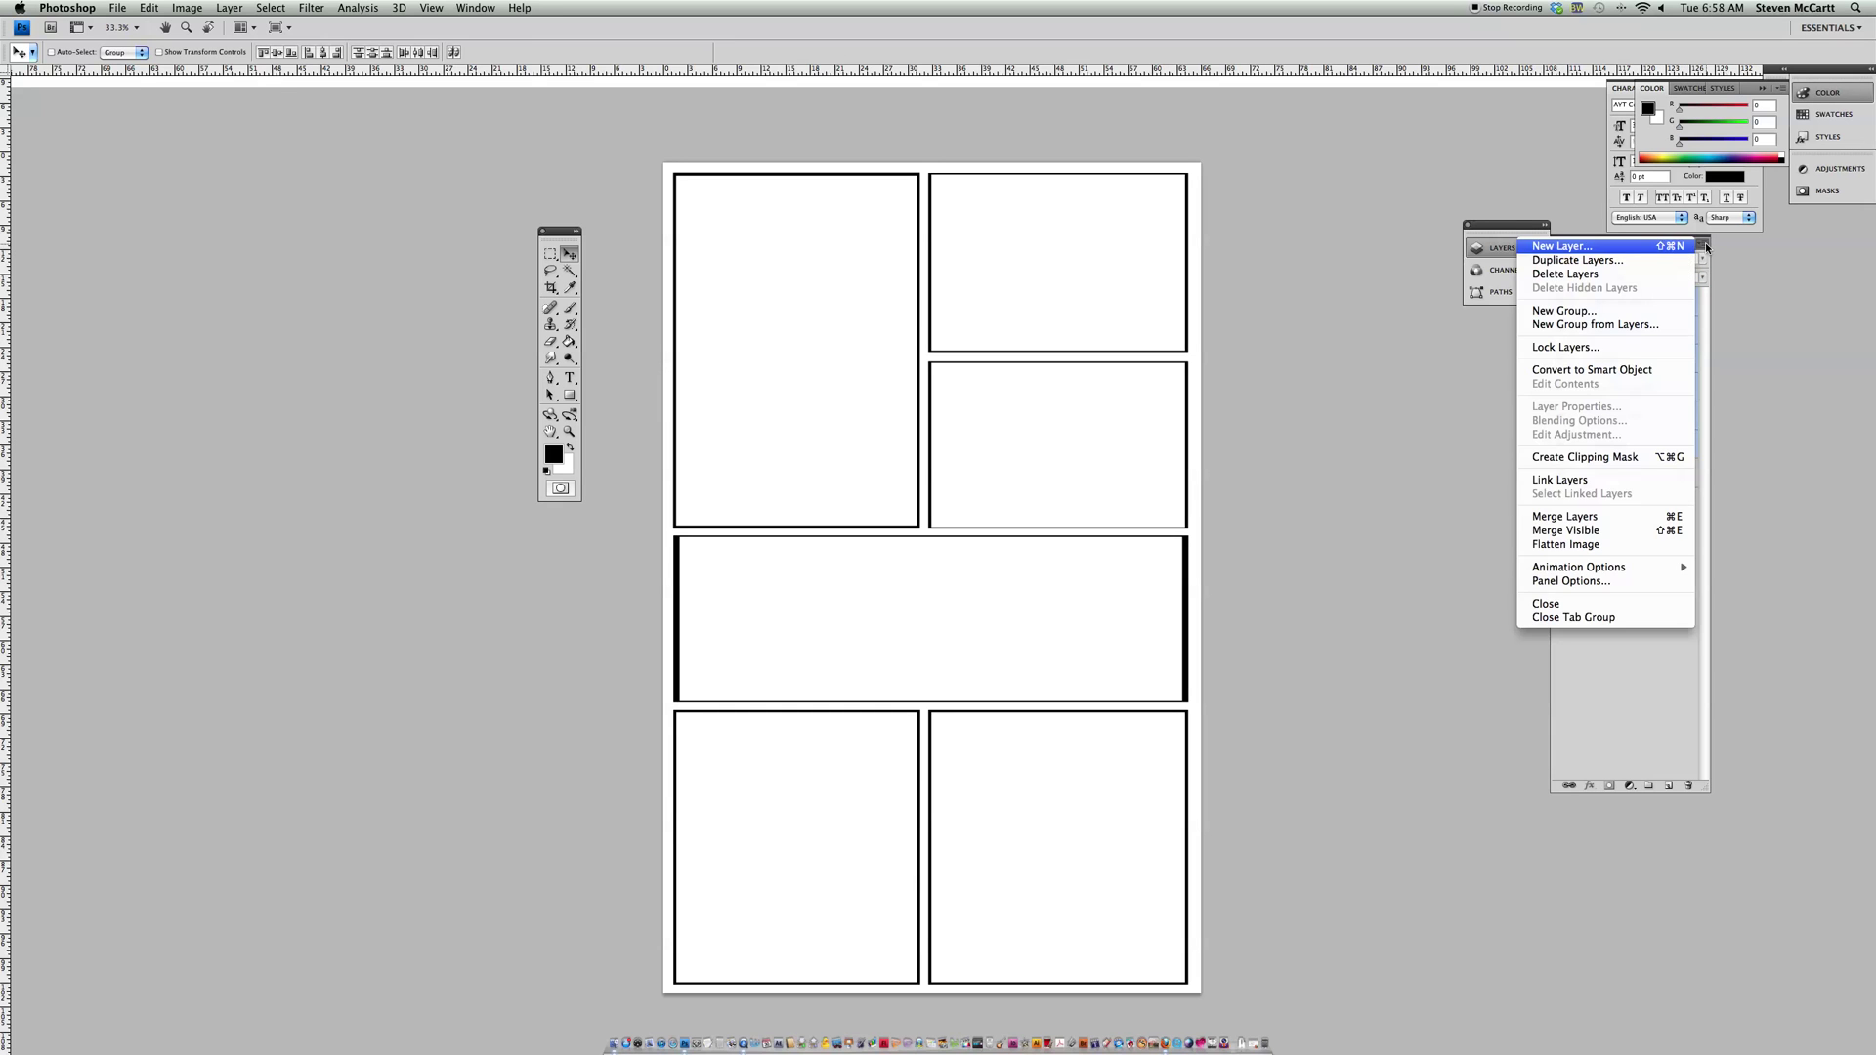
click(1605, 518)
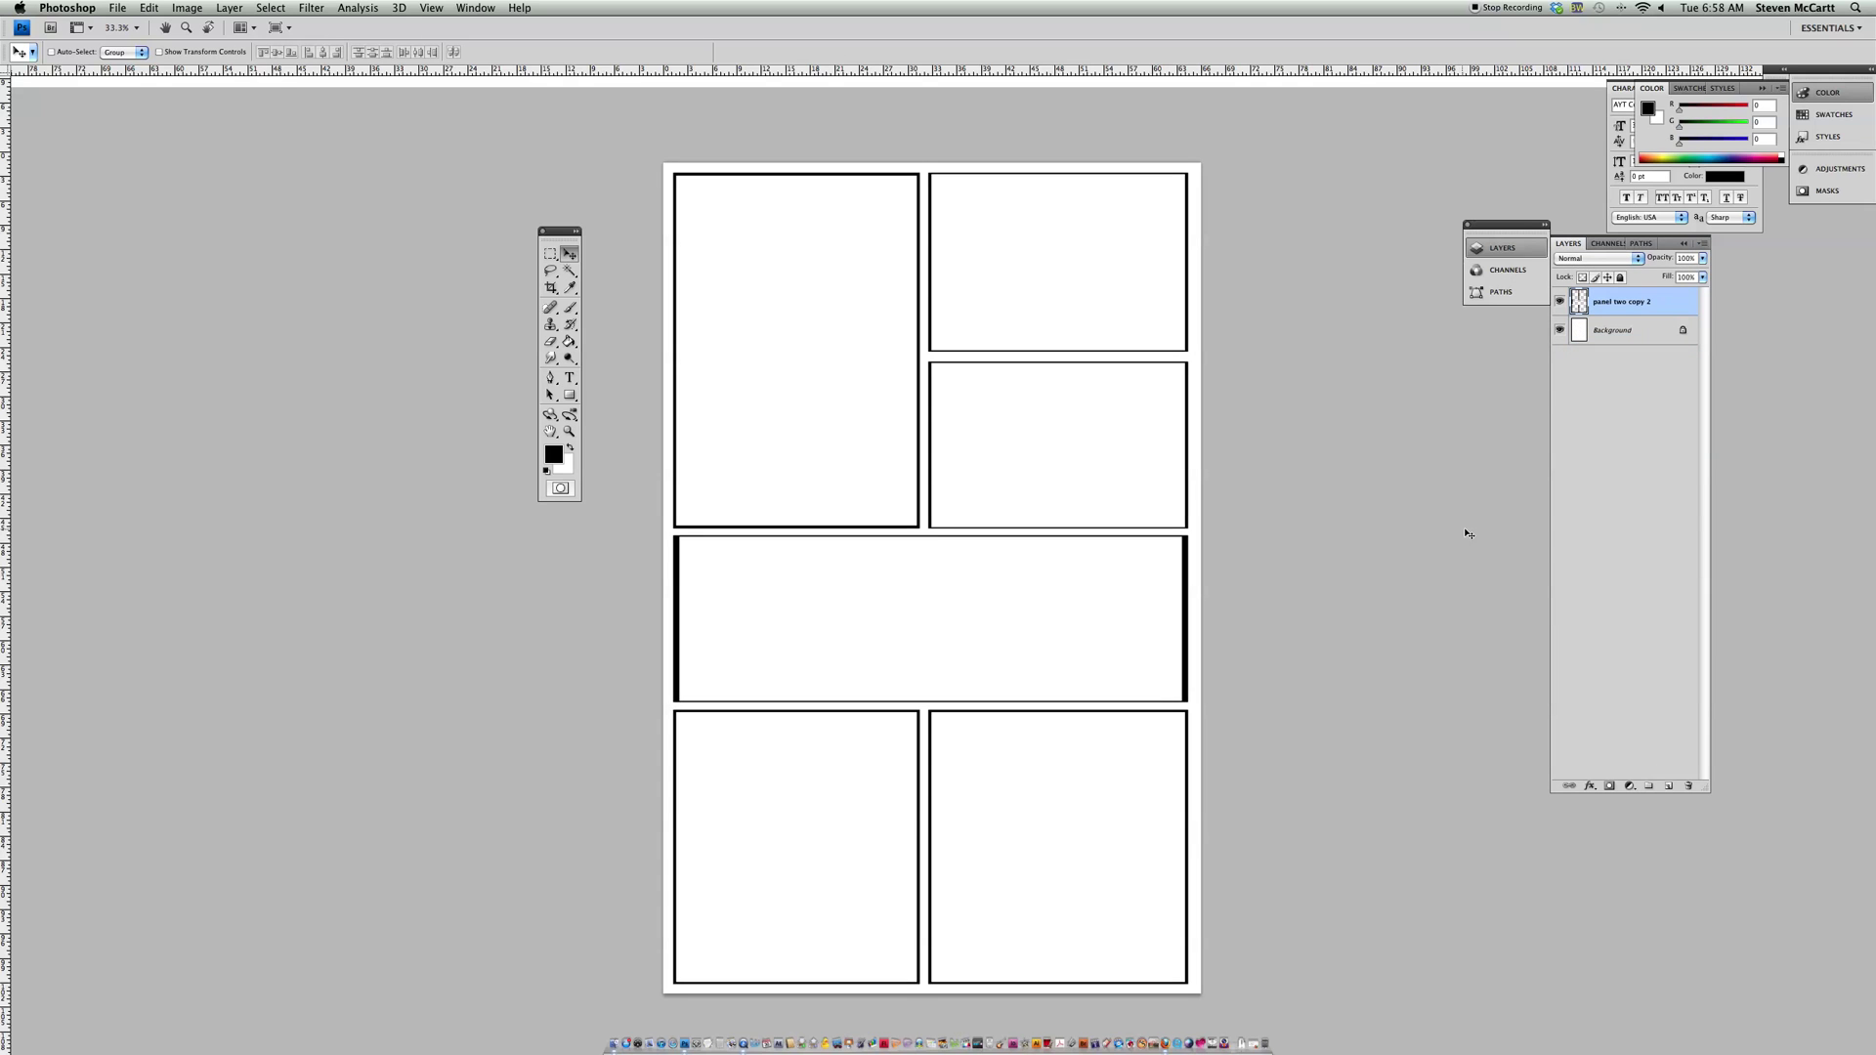
mouse_move(1053, 361)
mouse_down()
mouse_move(1052, 281)
mouse_move(1051, 411)
mouse_move(1055, 355)
mouse_up()
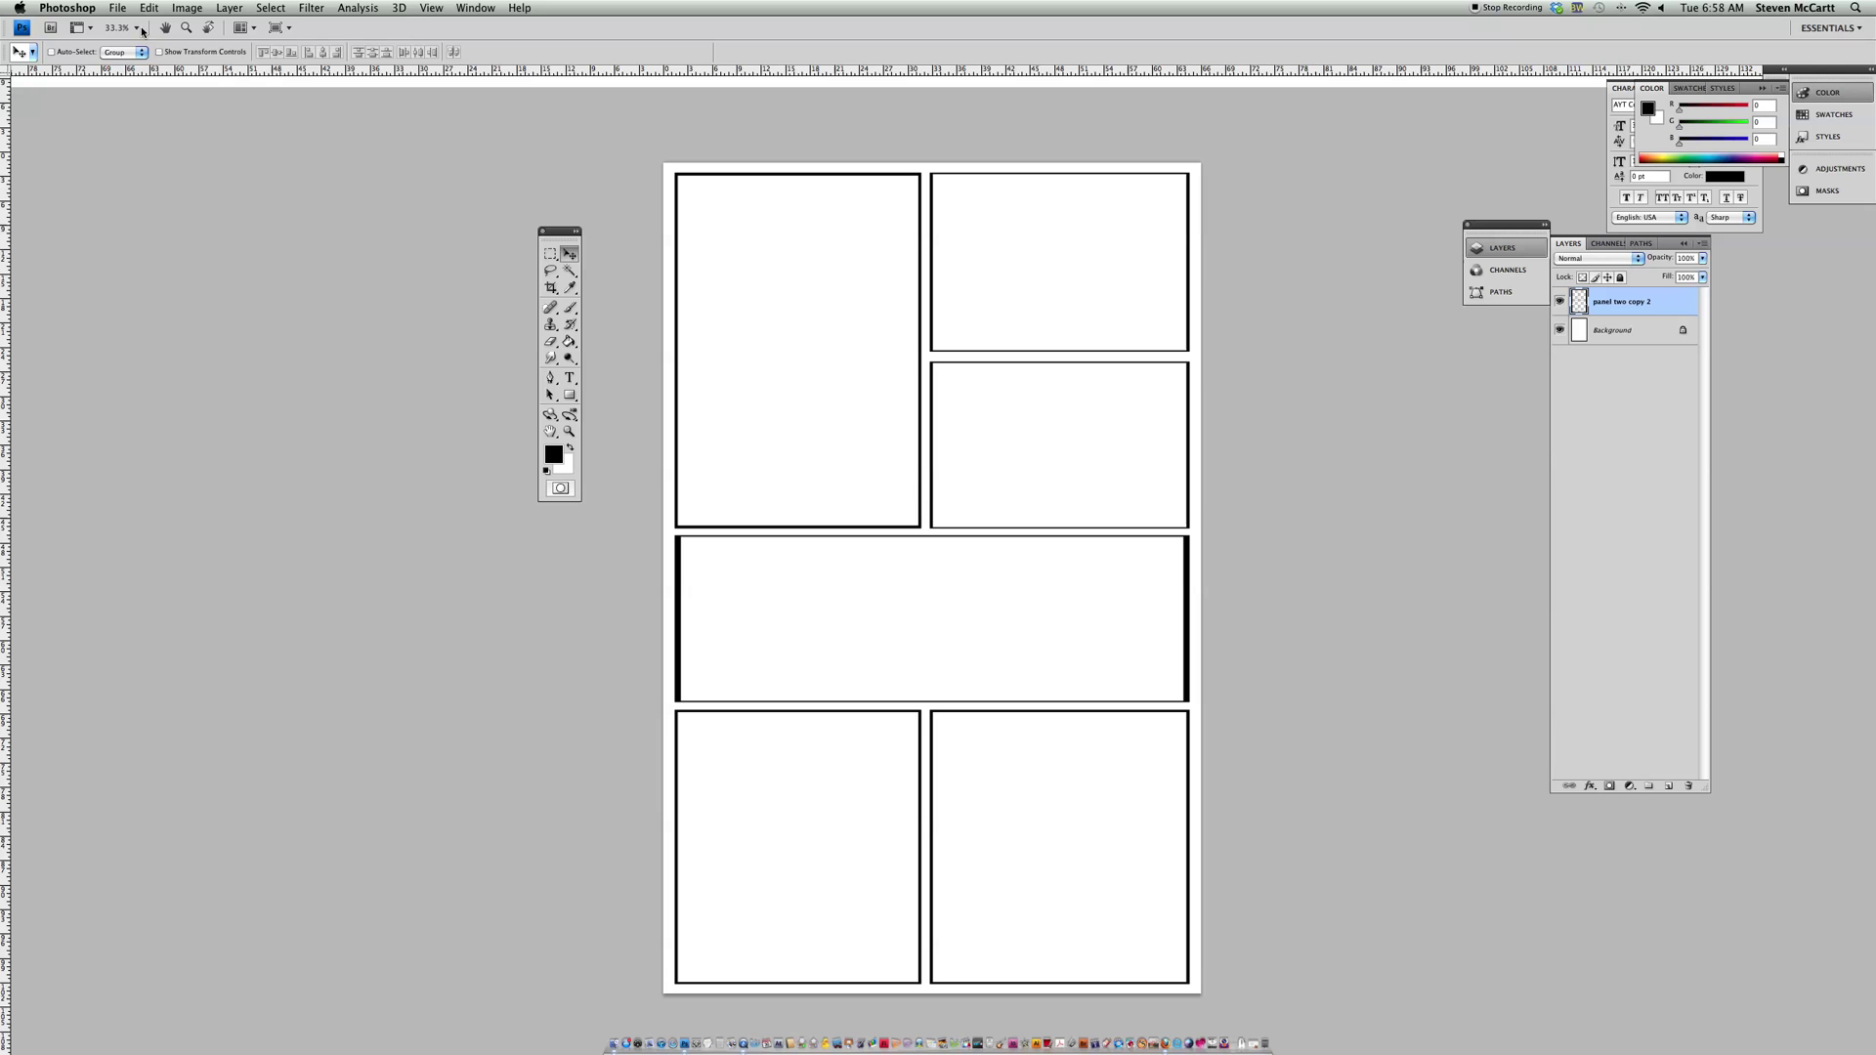
Step: Save the page as comic panels.psd in Photoshop format, keeping Maximize Compatibility on
click(119, 8)
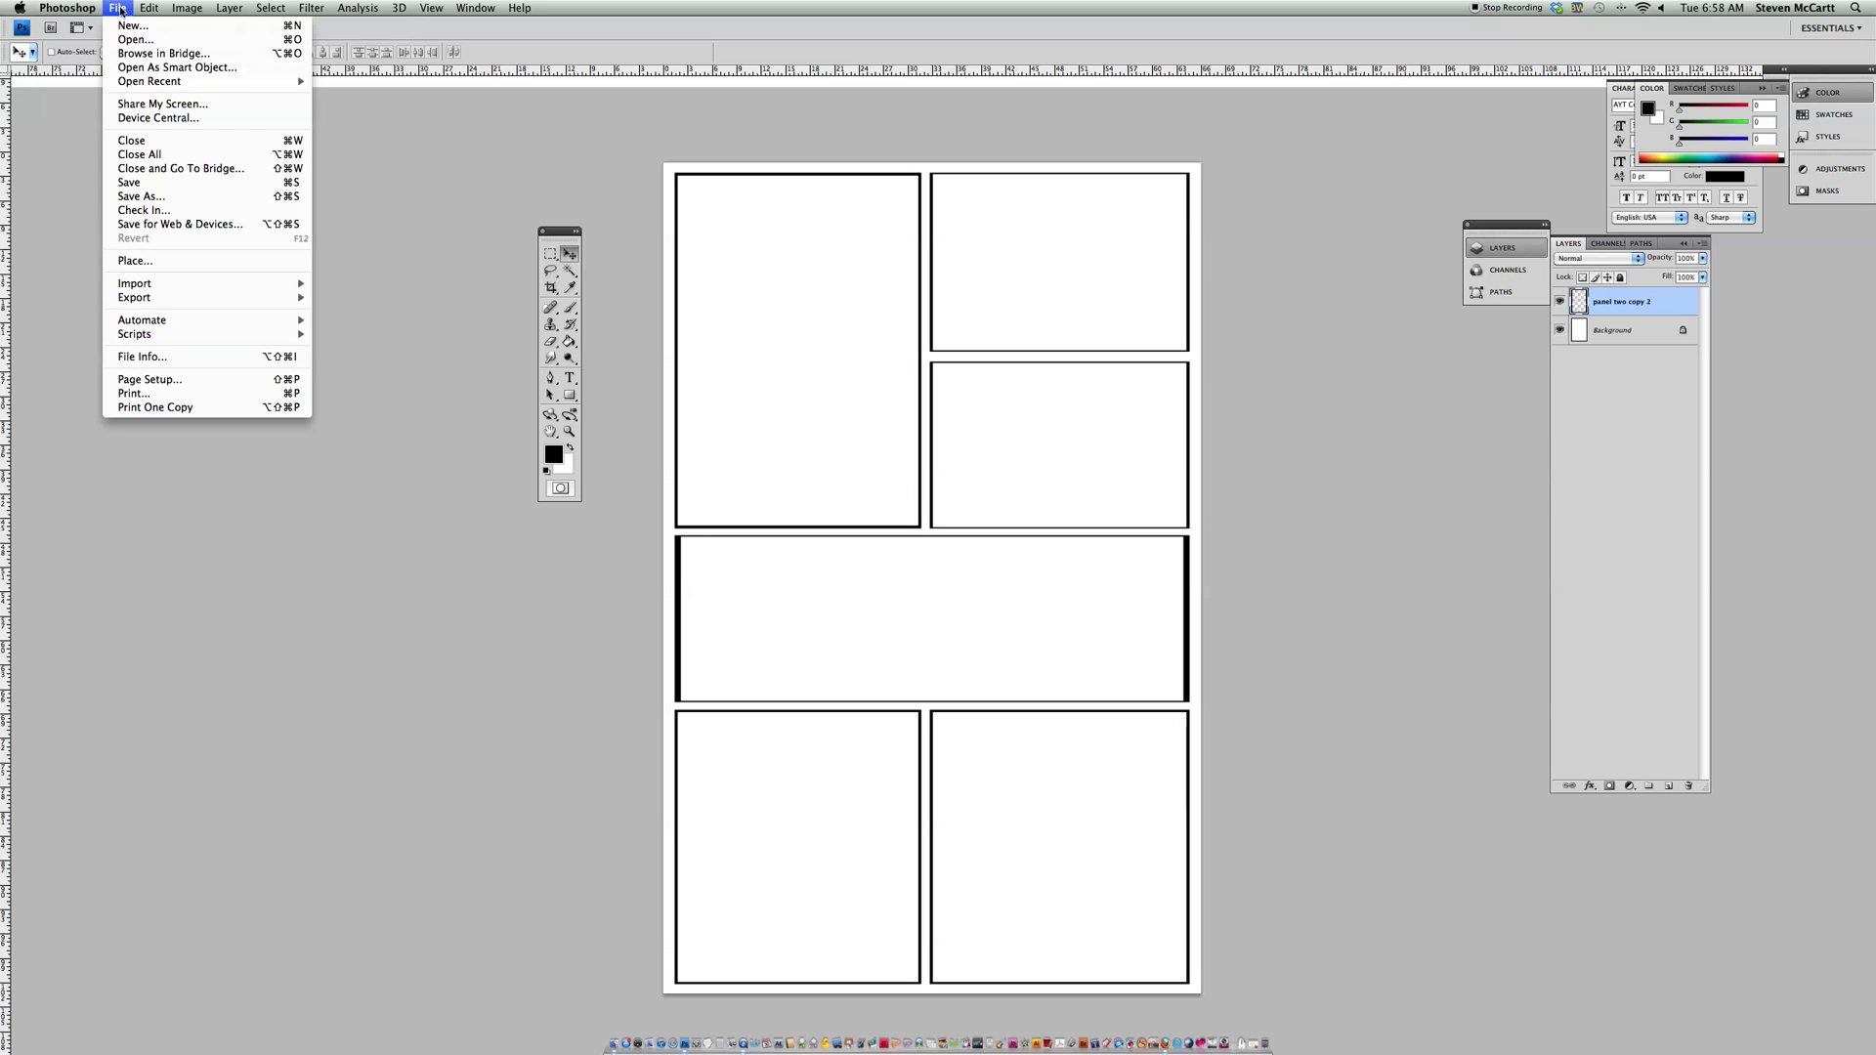
click(143, 181)
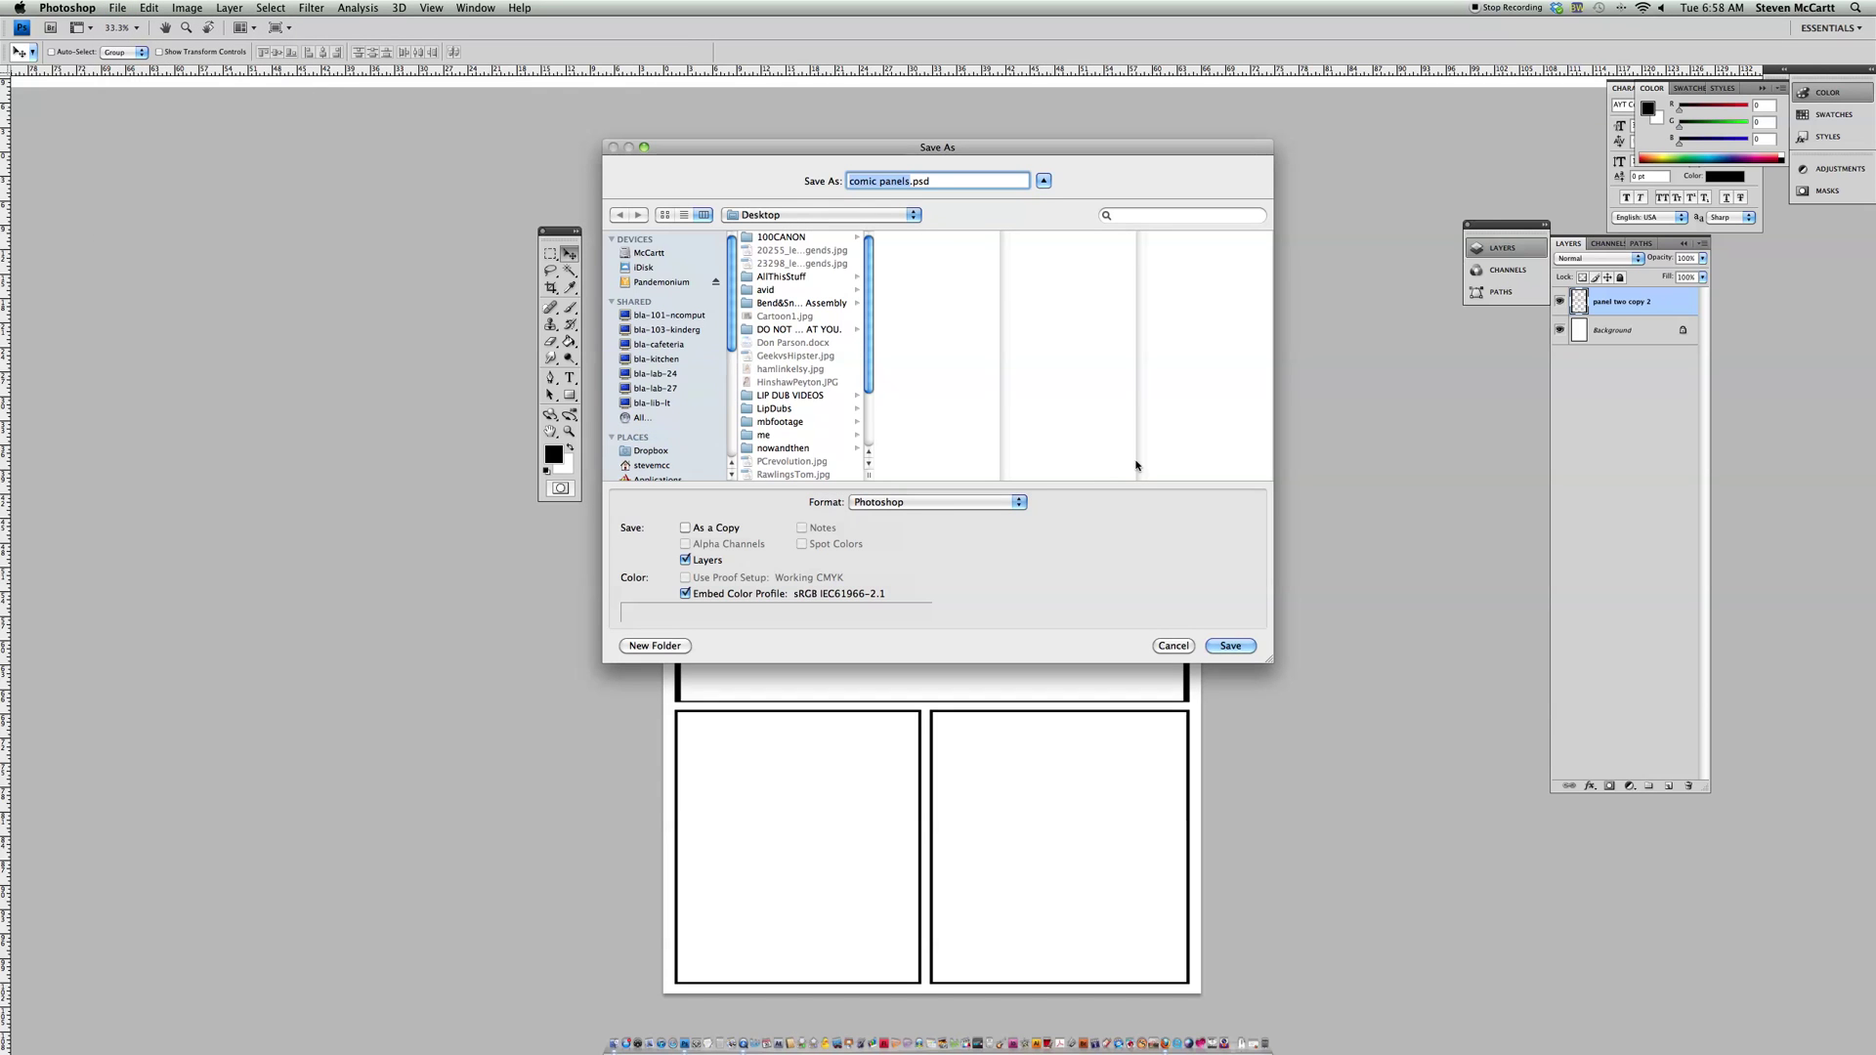
click(1238, 647)
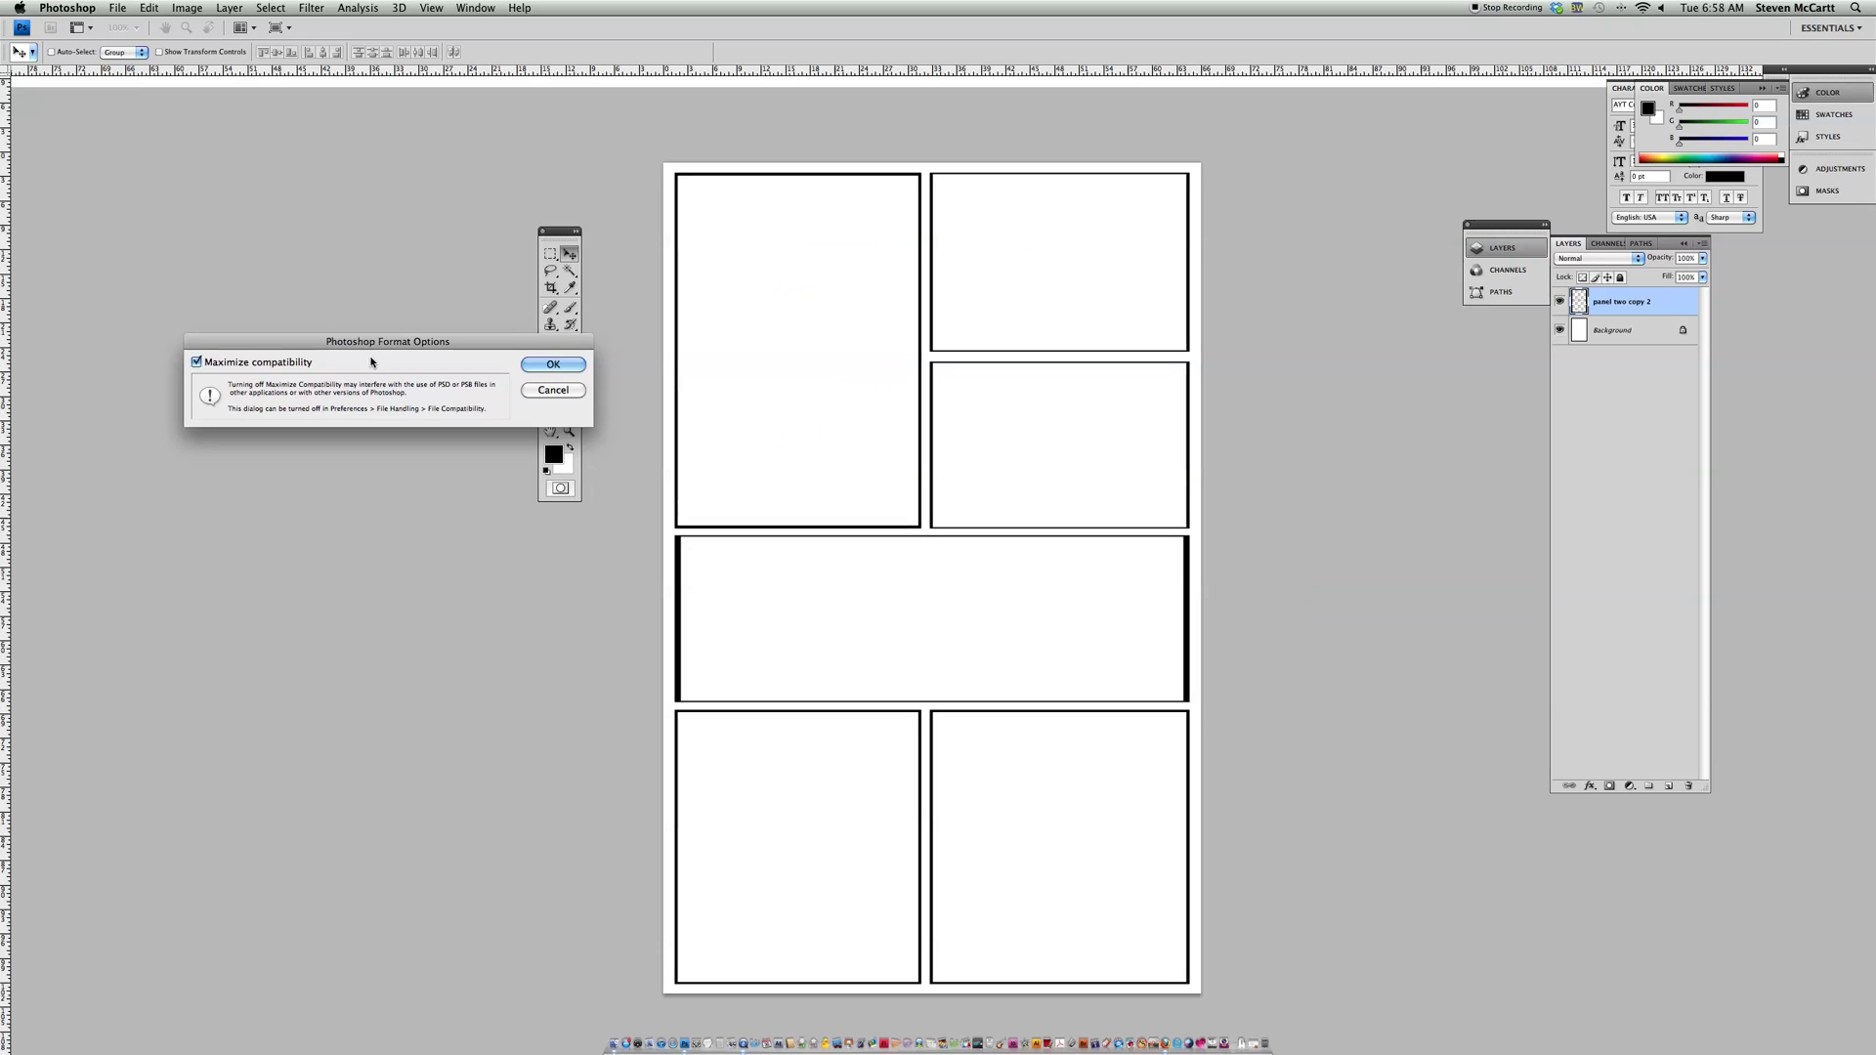
click(555, 367)
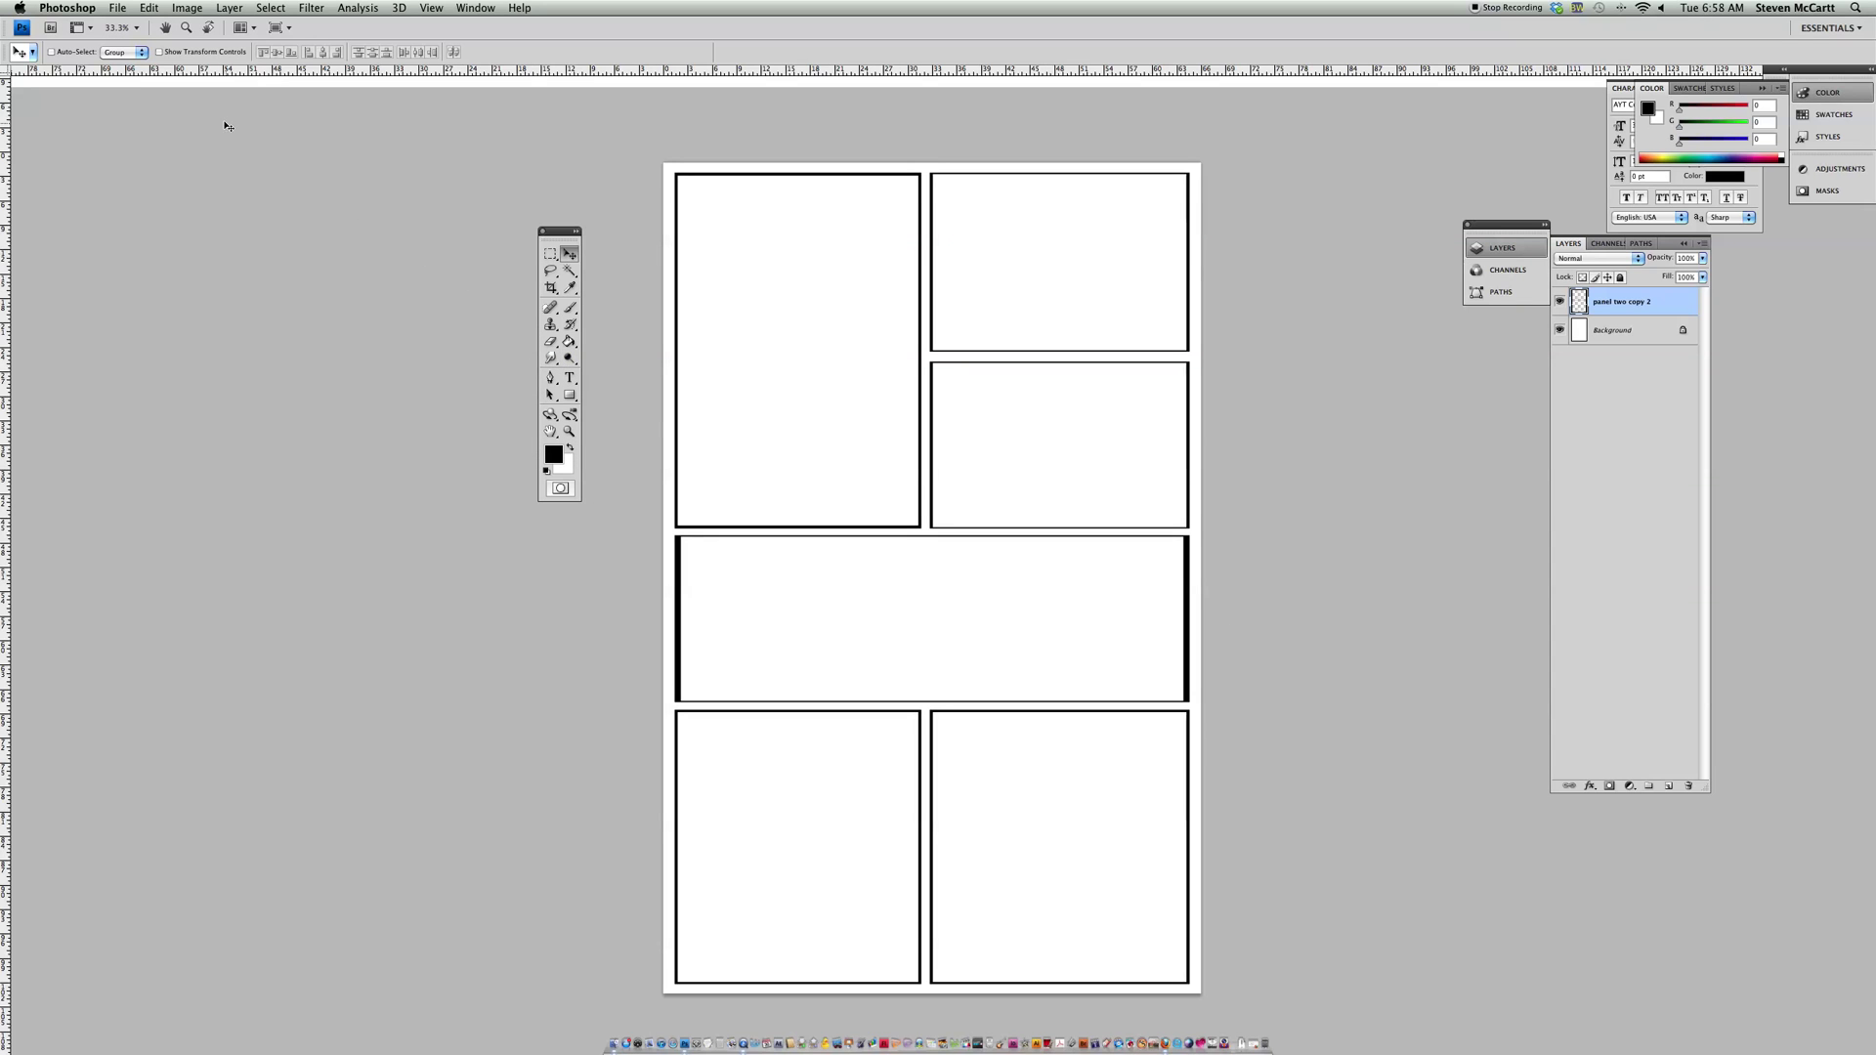
Step: Use the Magic Wand tool to select the blank interior of the tall top-left panel
click(569, 270)
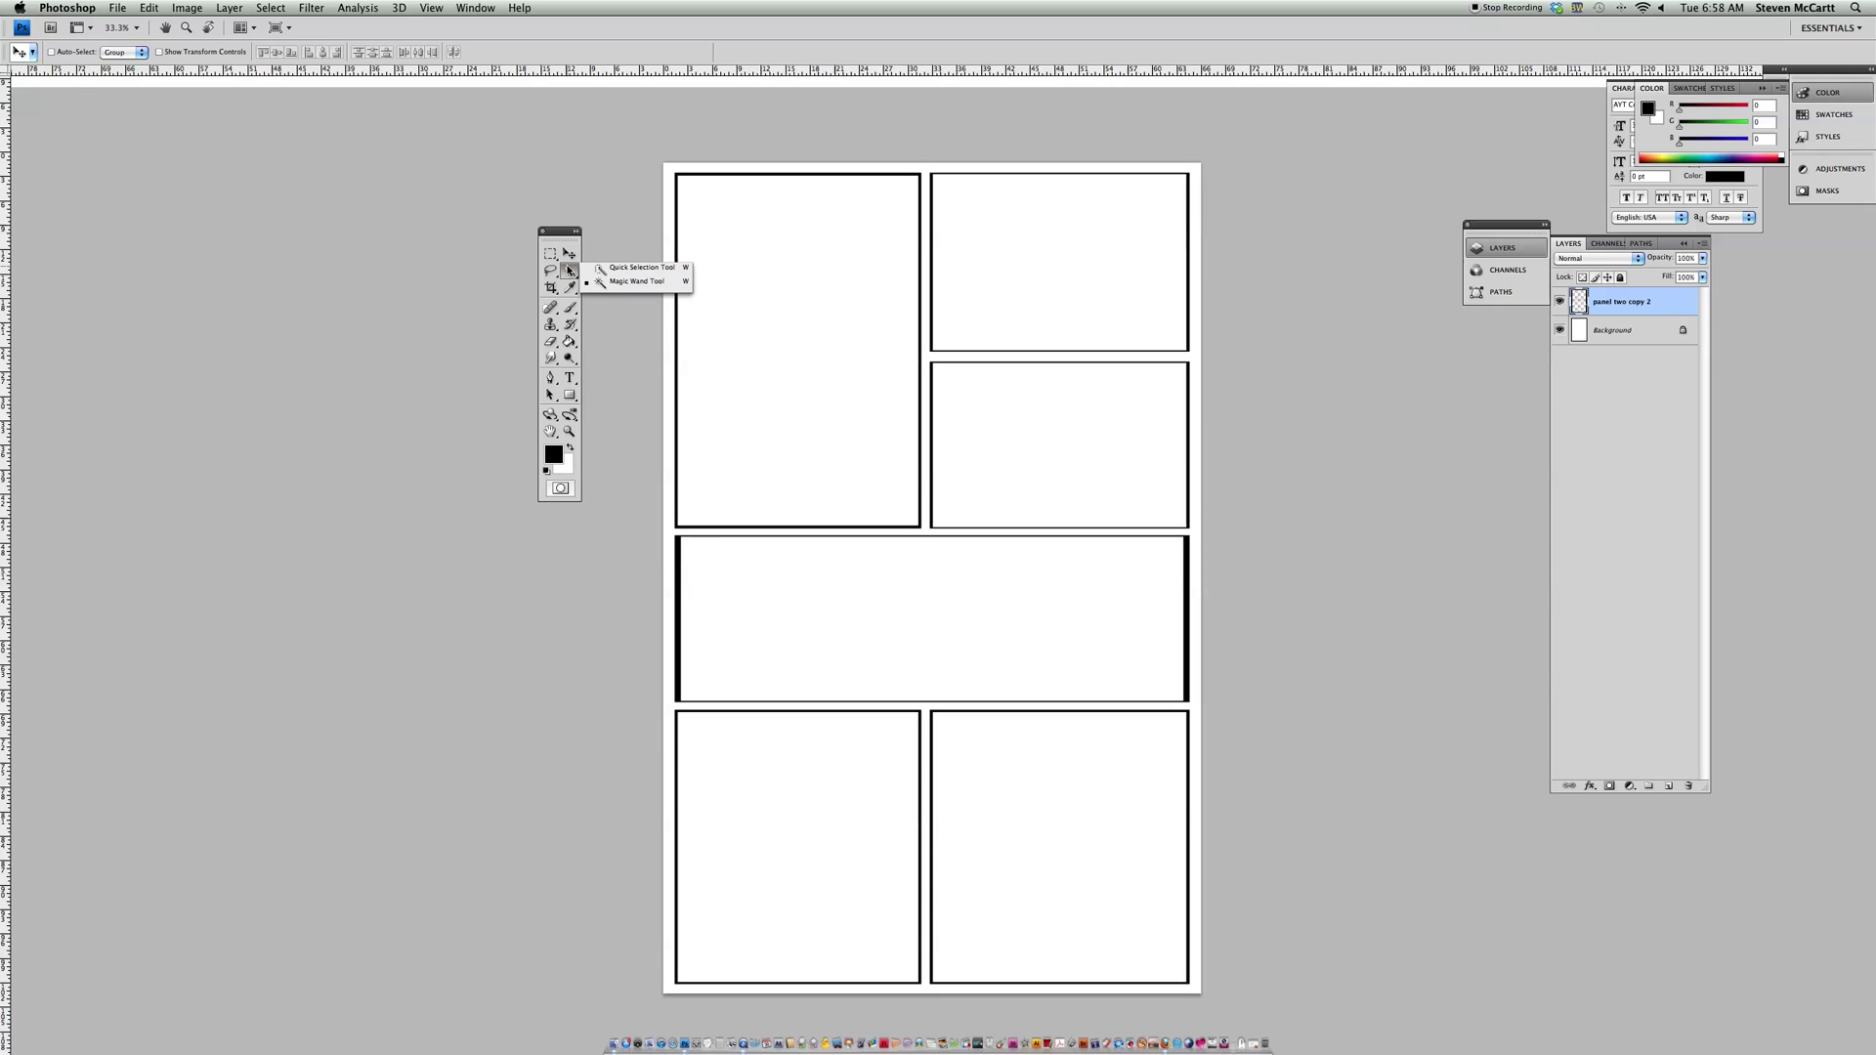
click(631, 282)
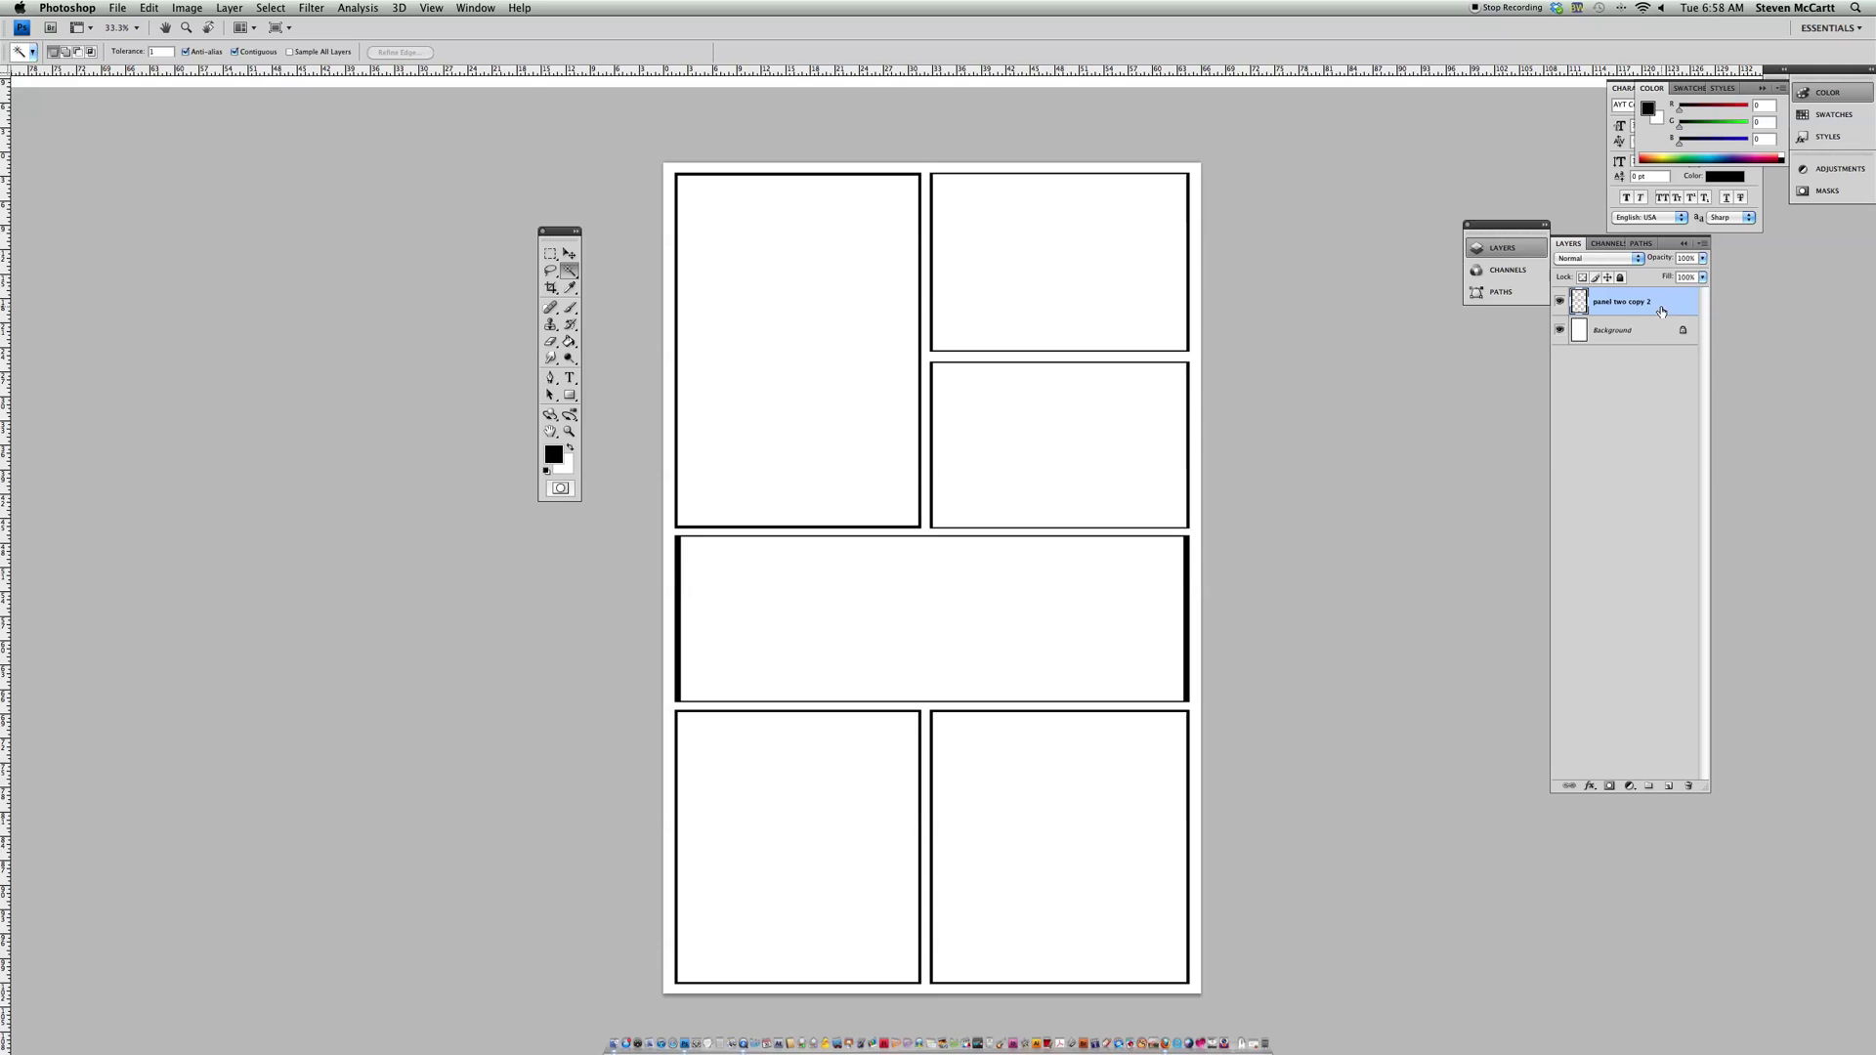
click(819, 295)
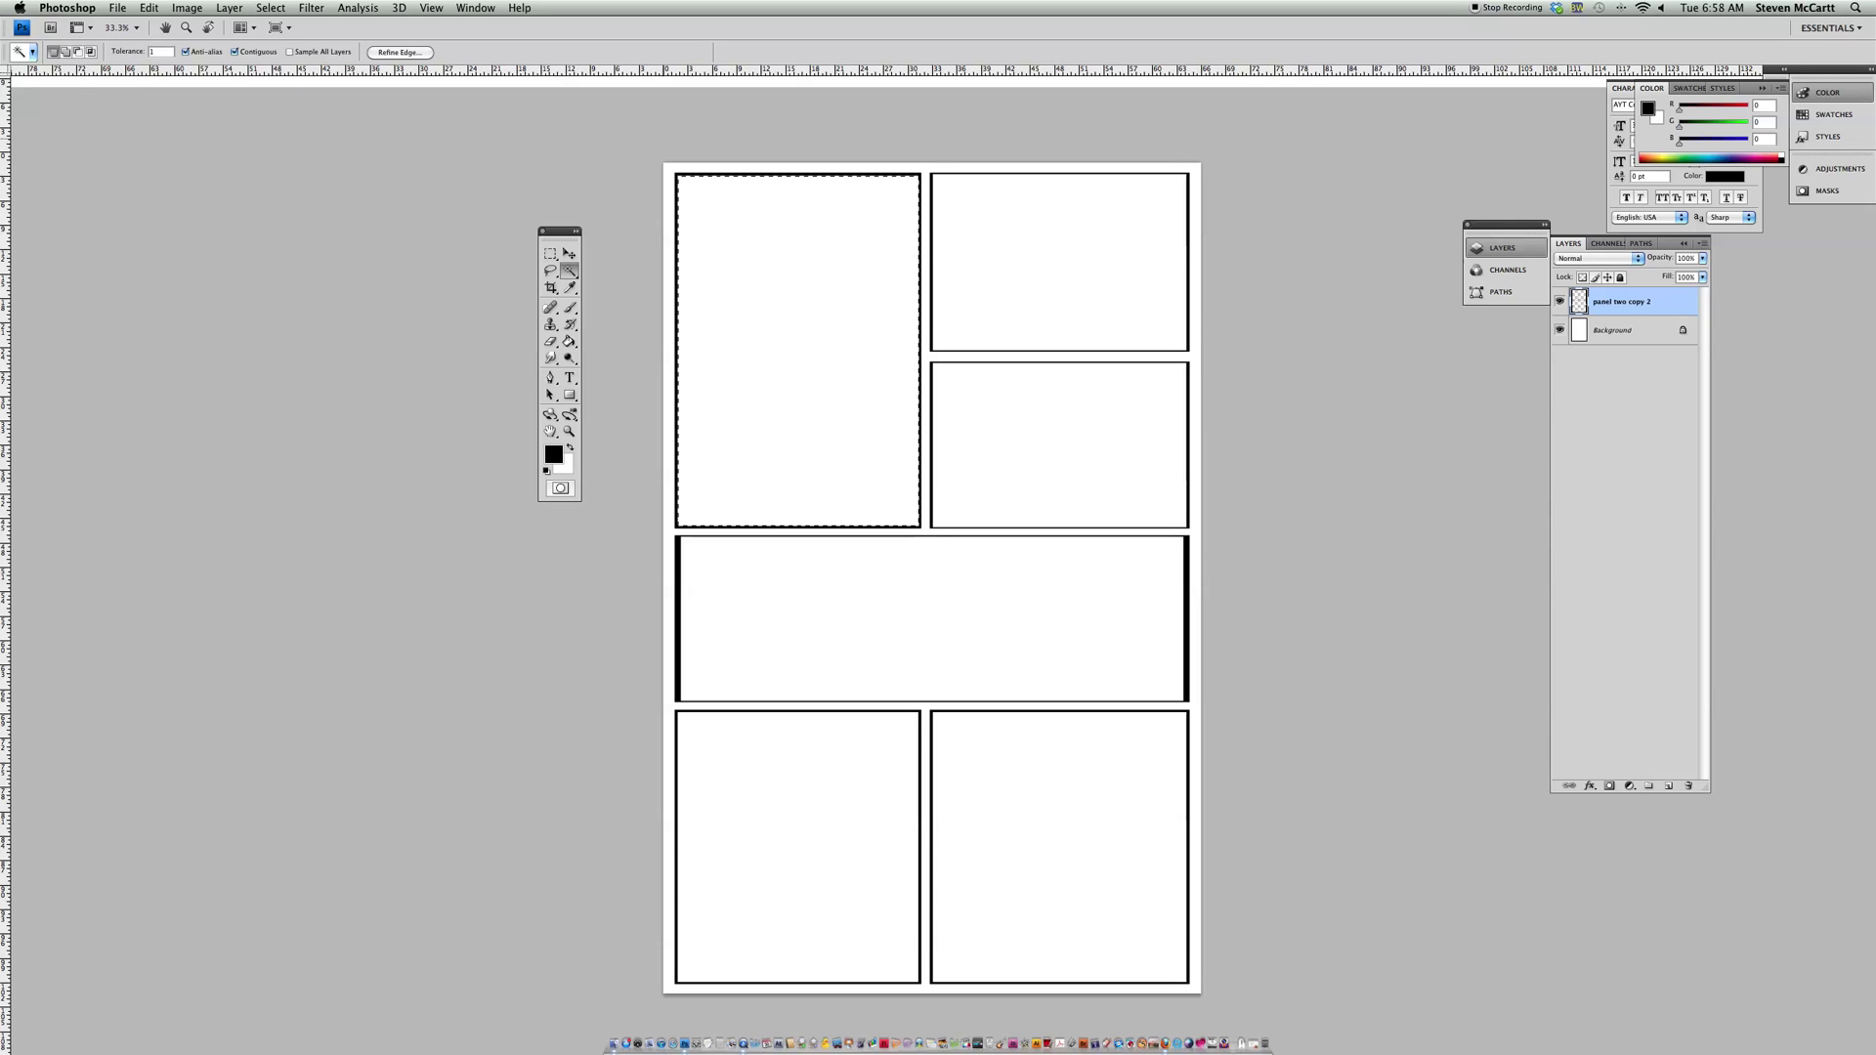
click(476, 7)
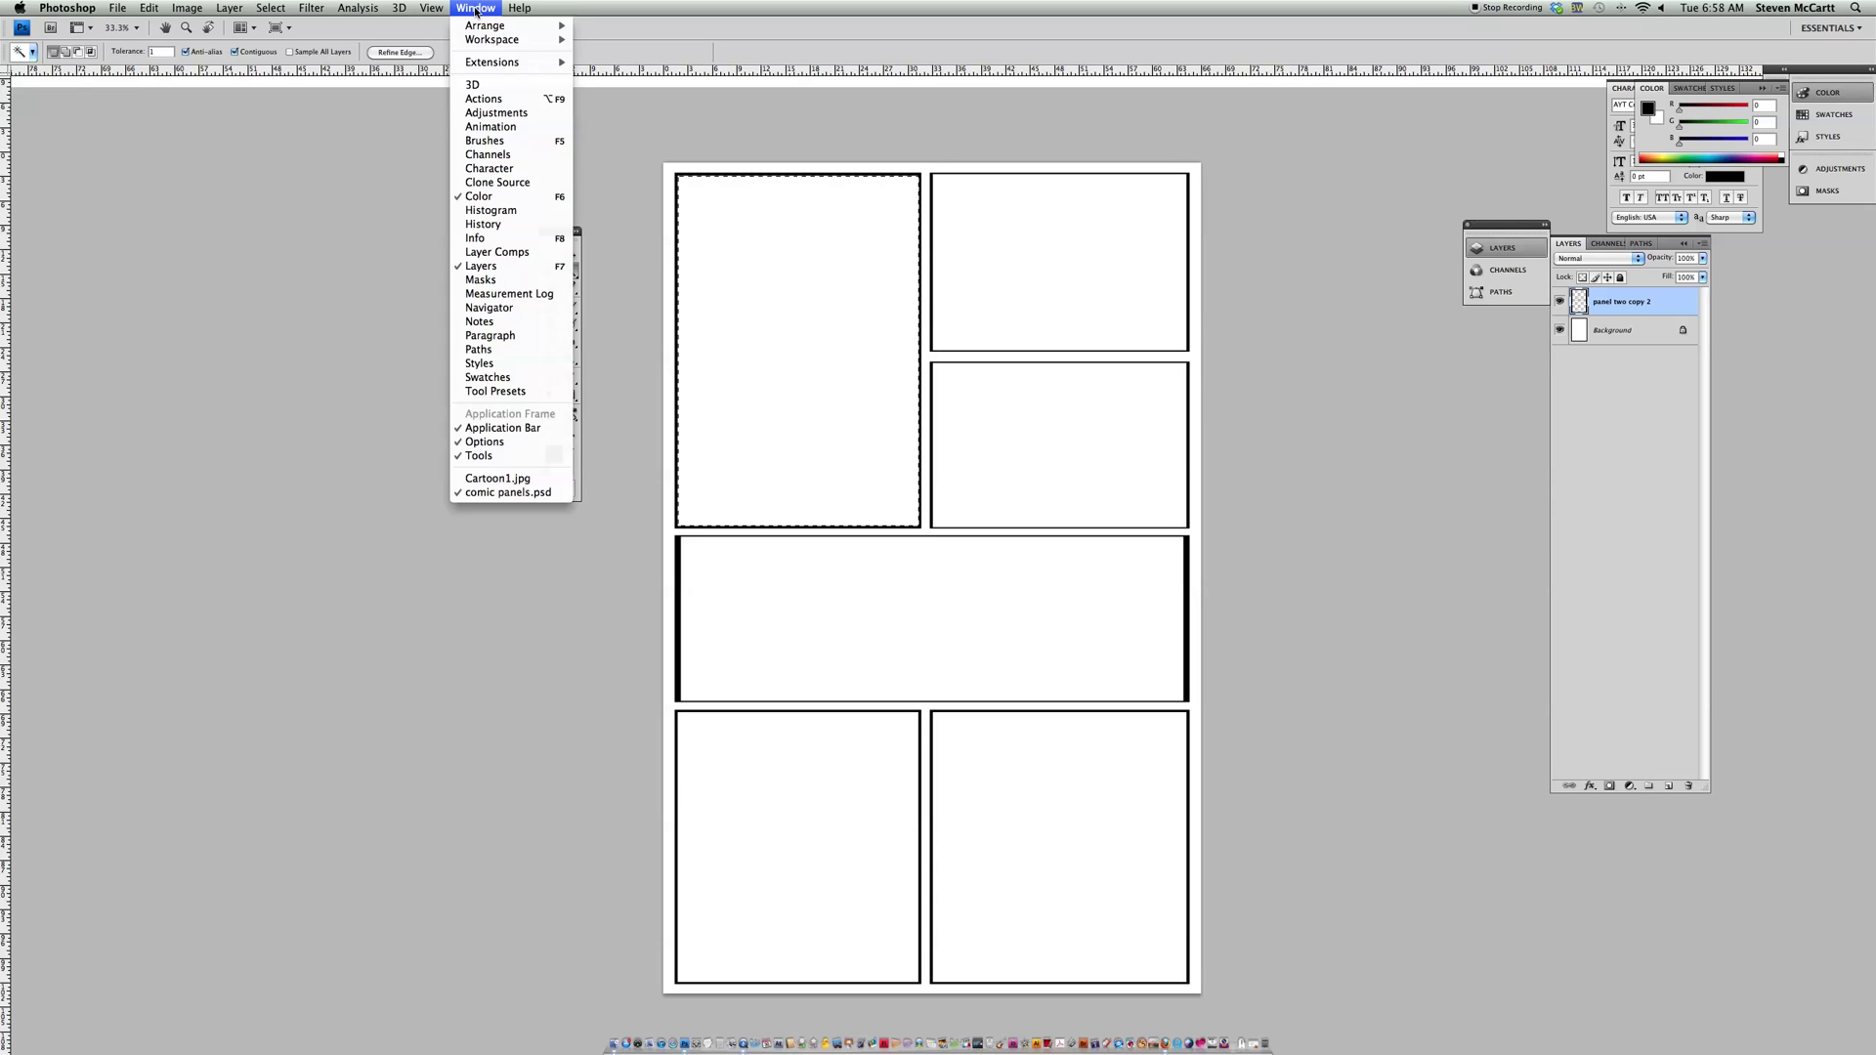
Step: Bring Cartoon1.jpg to the front and crop it to a tighter area around the crowd
click(486, 479)
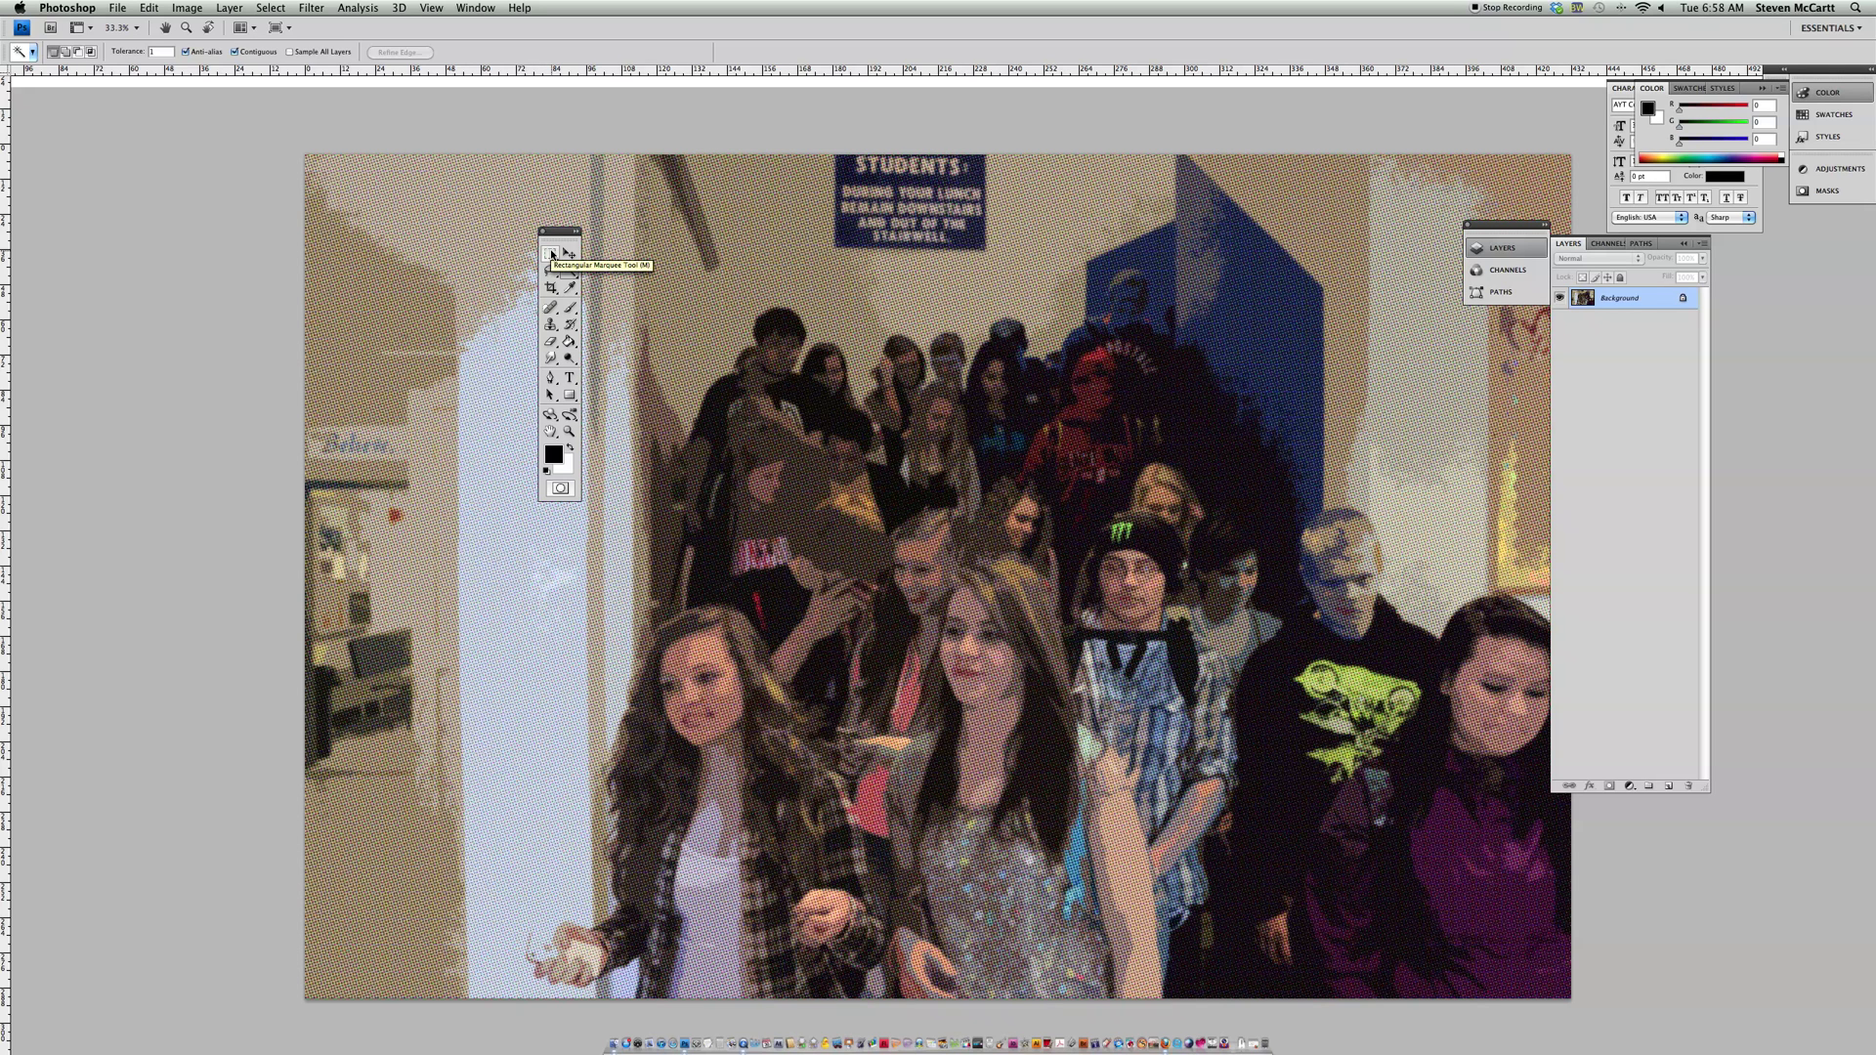
click(551, 288)
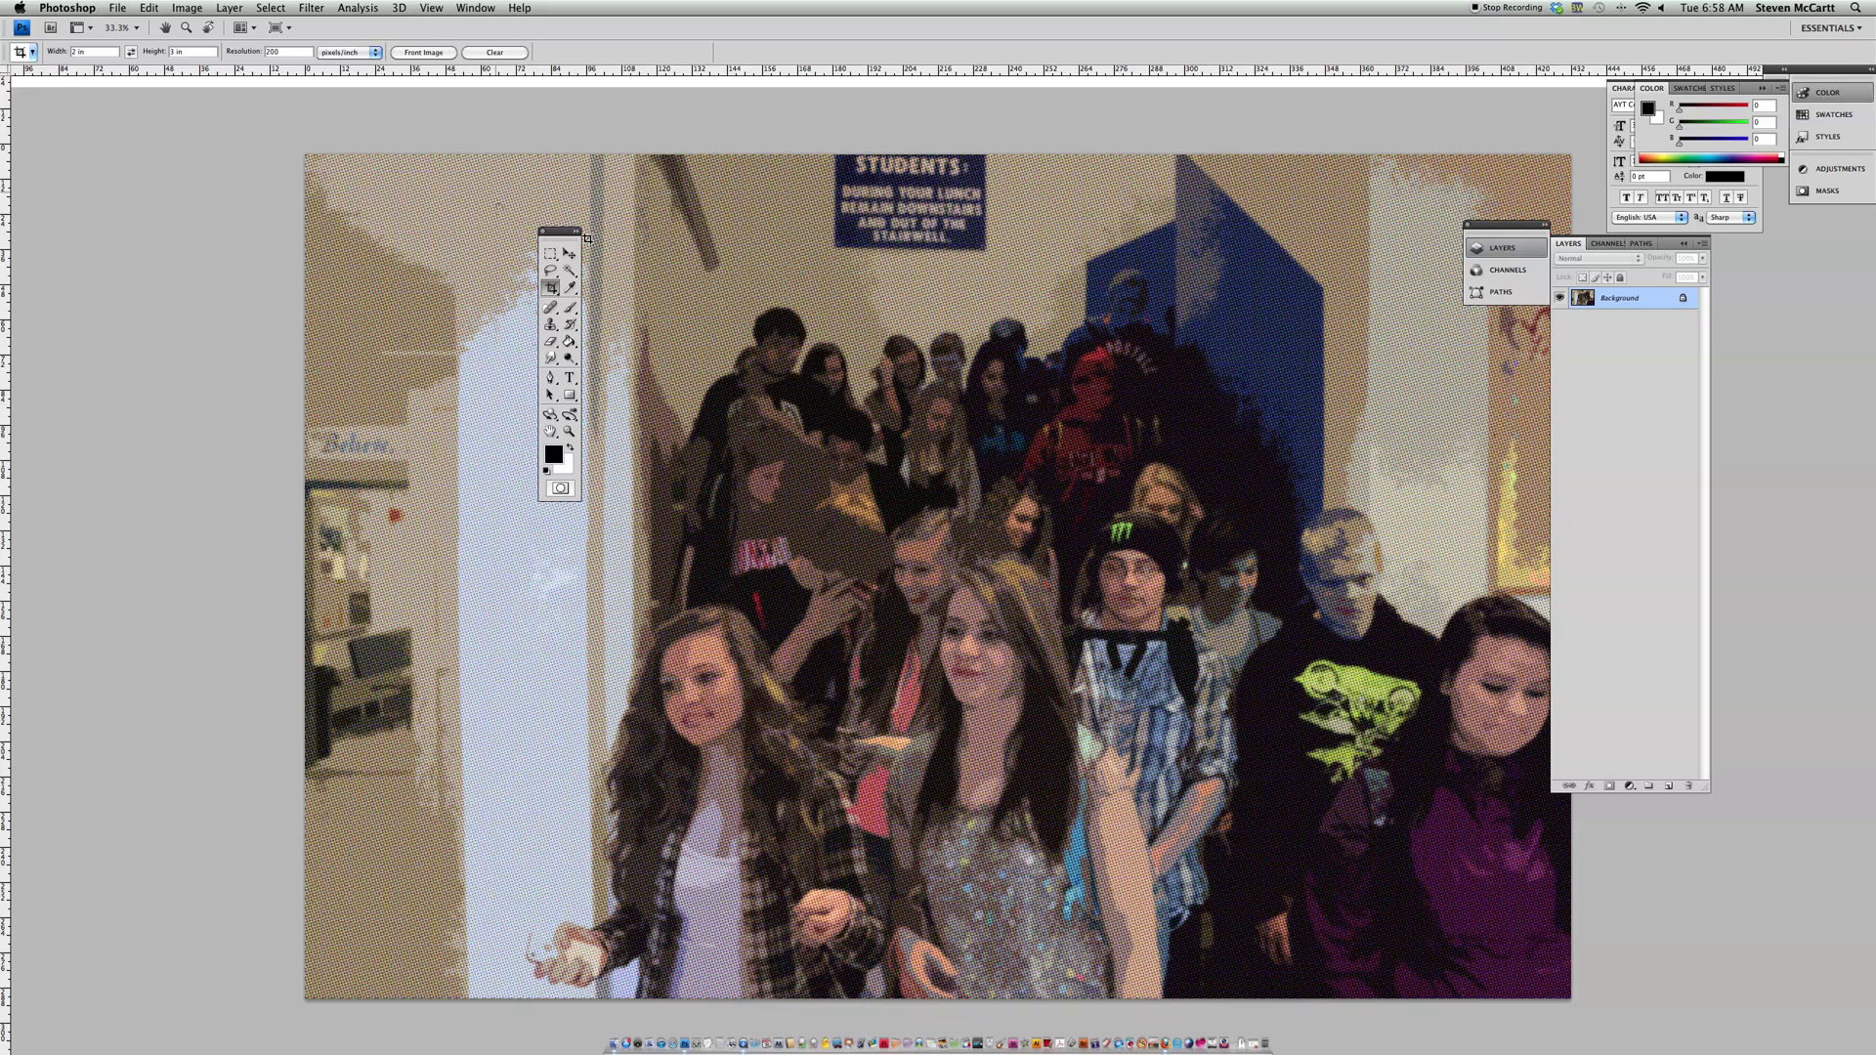
drag(966, 537, 1087, 959)
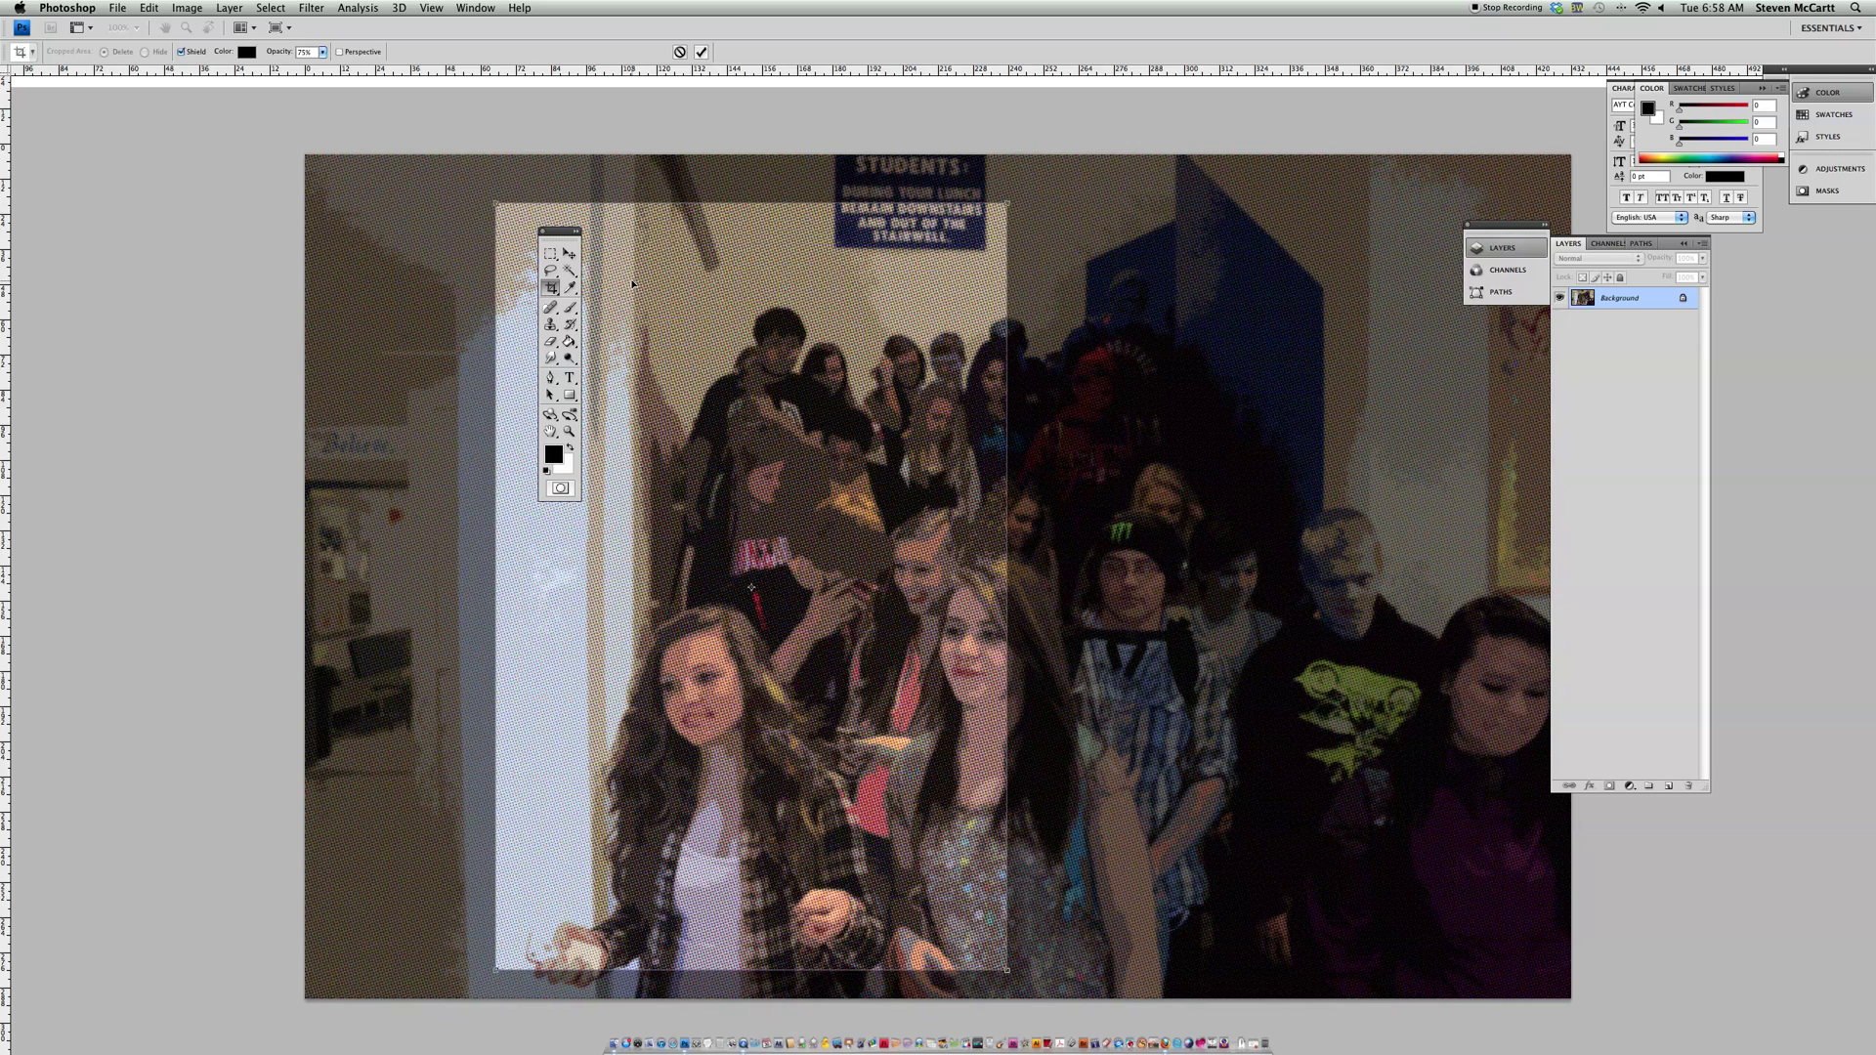
key(Escape)
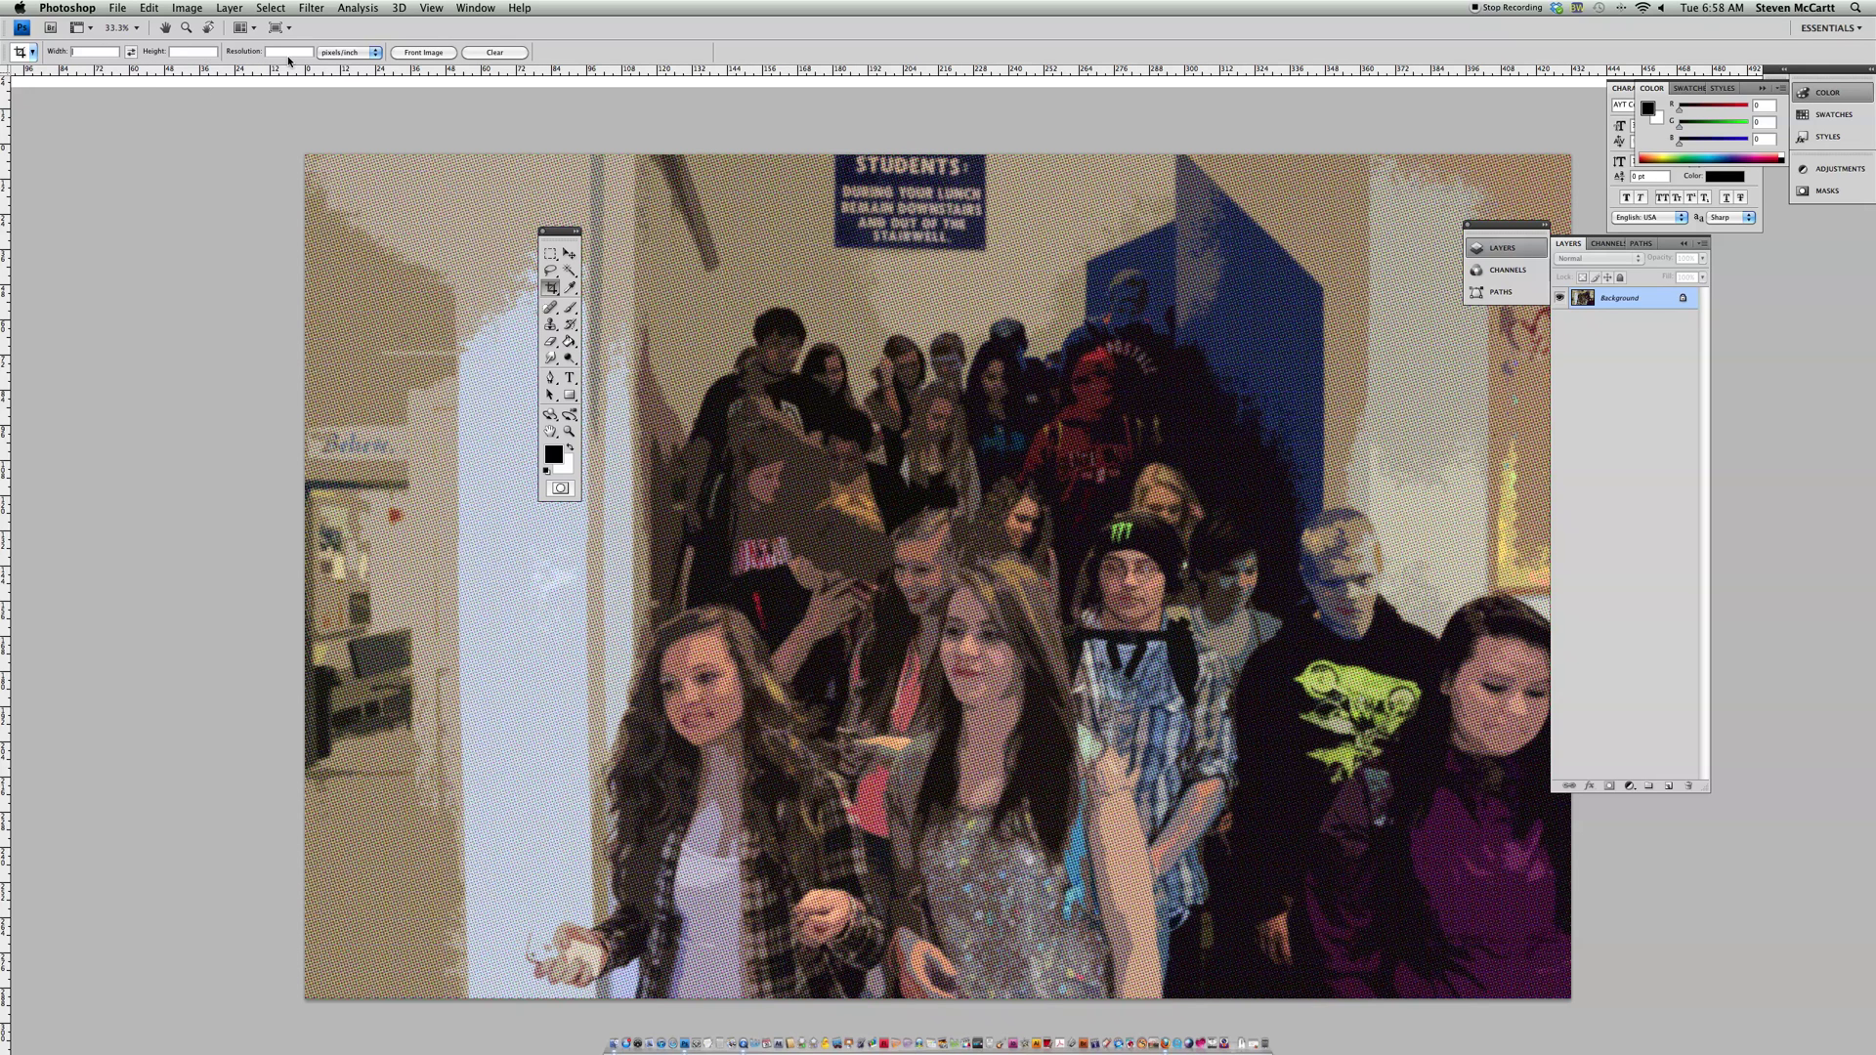
drag(502, 199, 1400, 984)
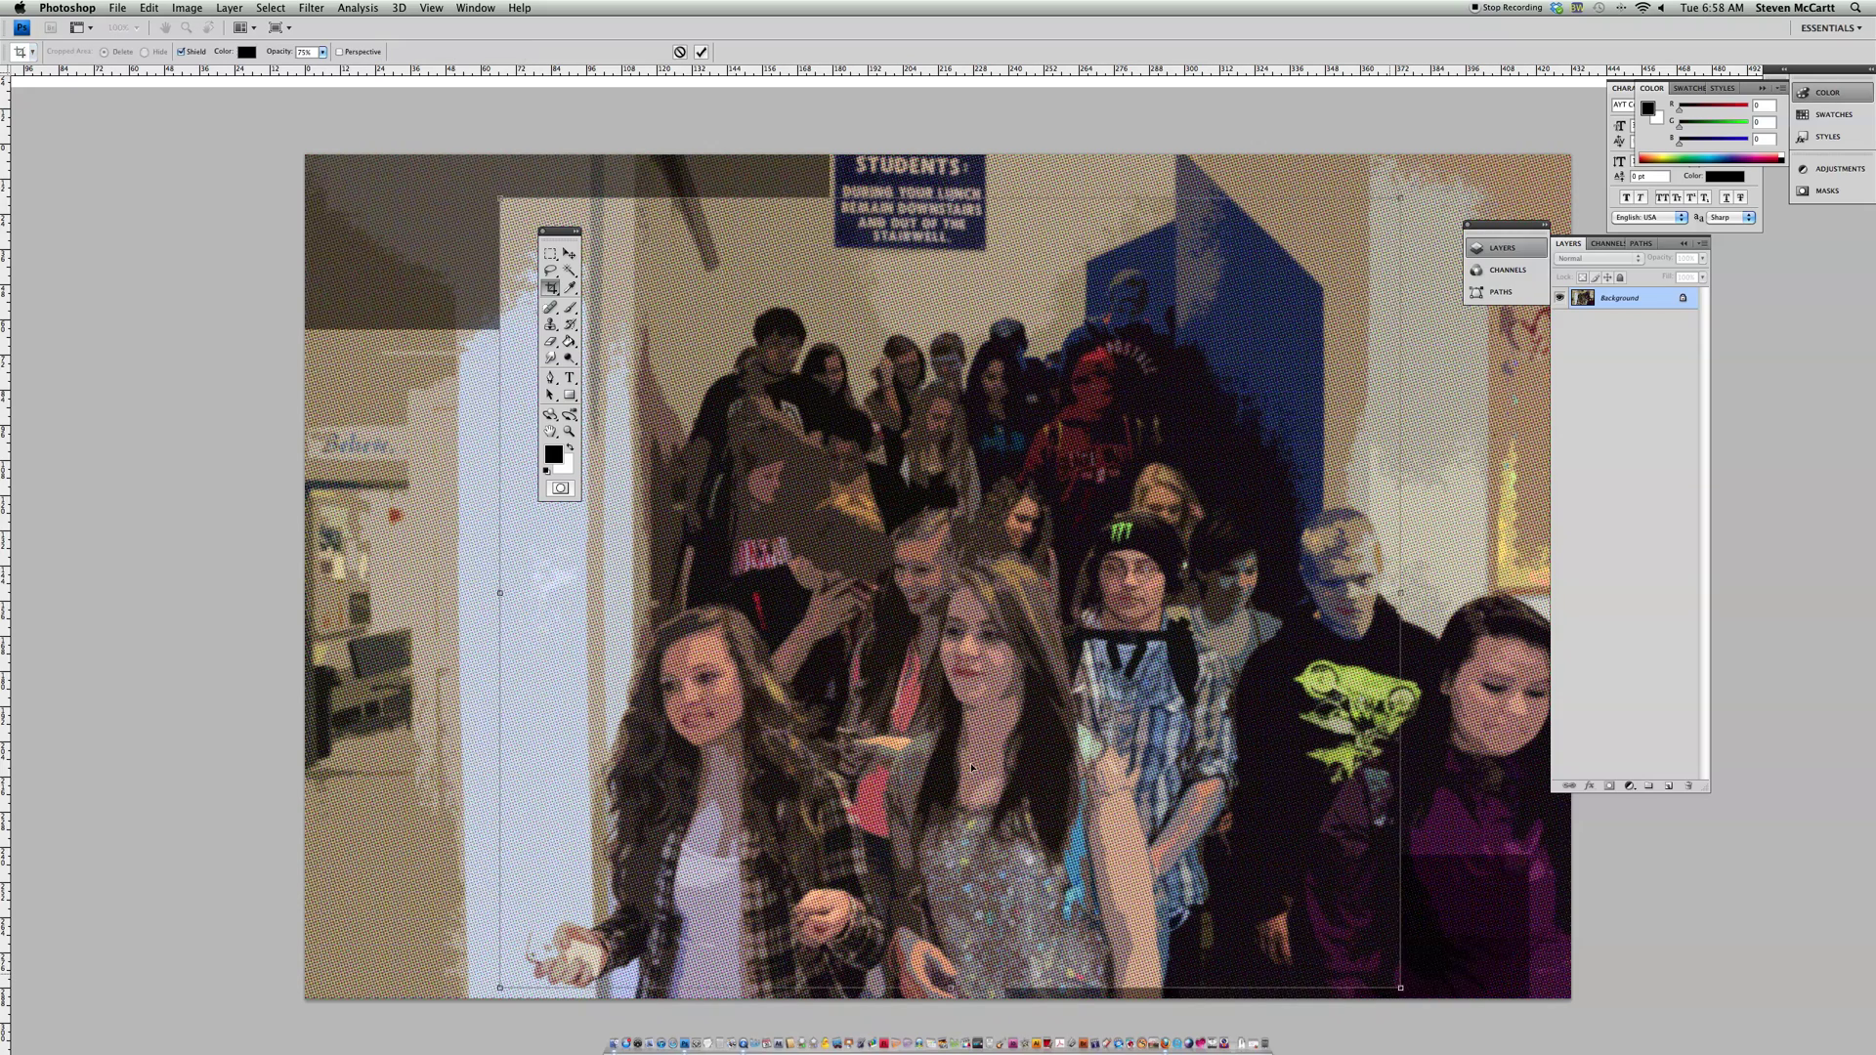
drag(893, 719, 928, 725)
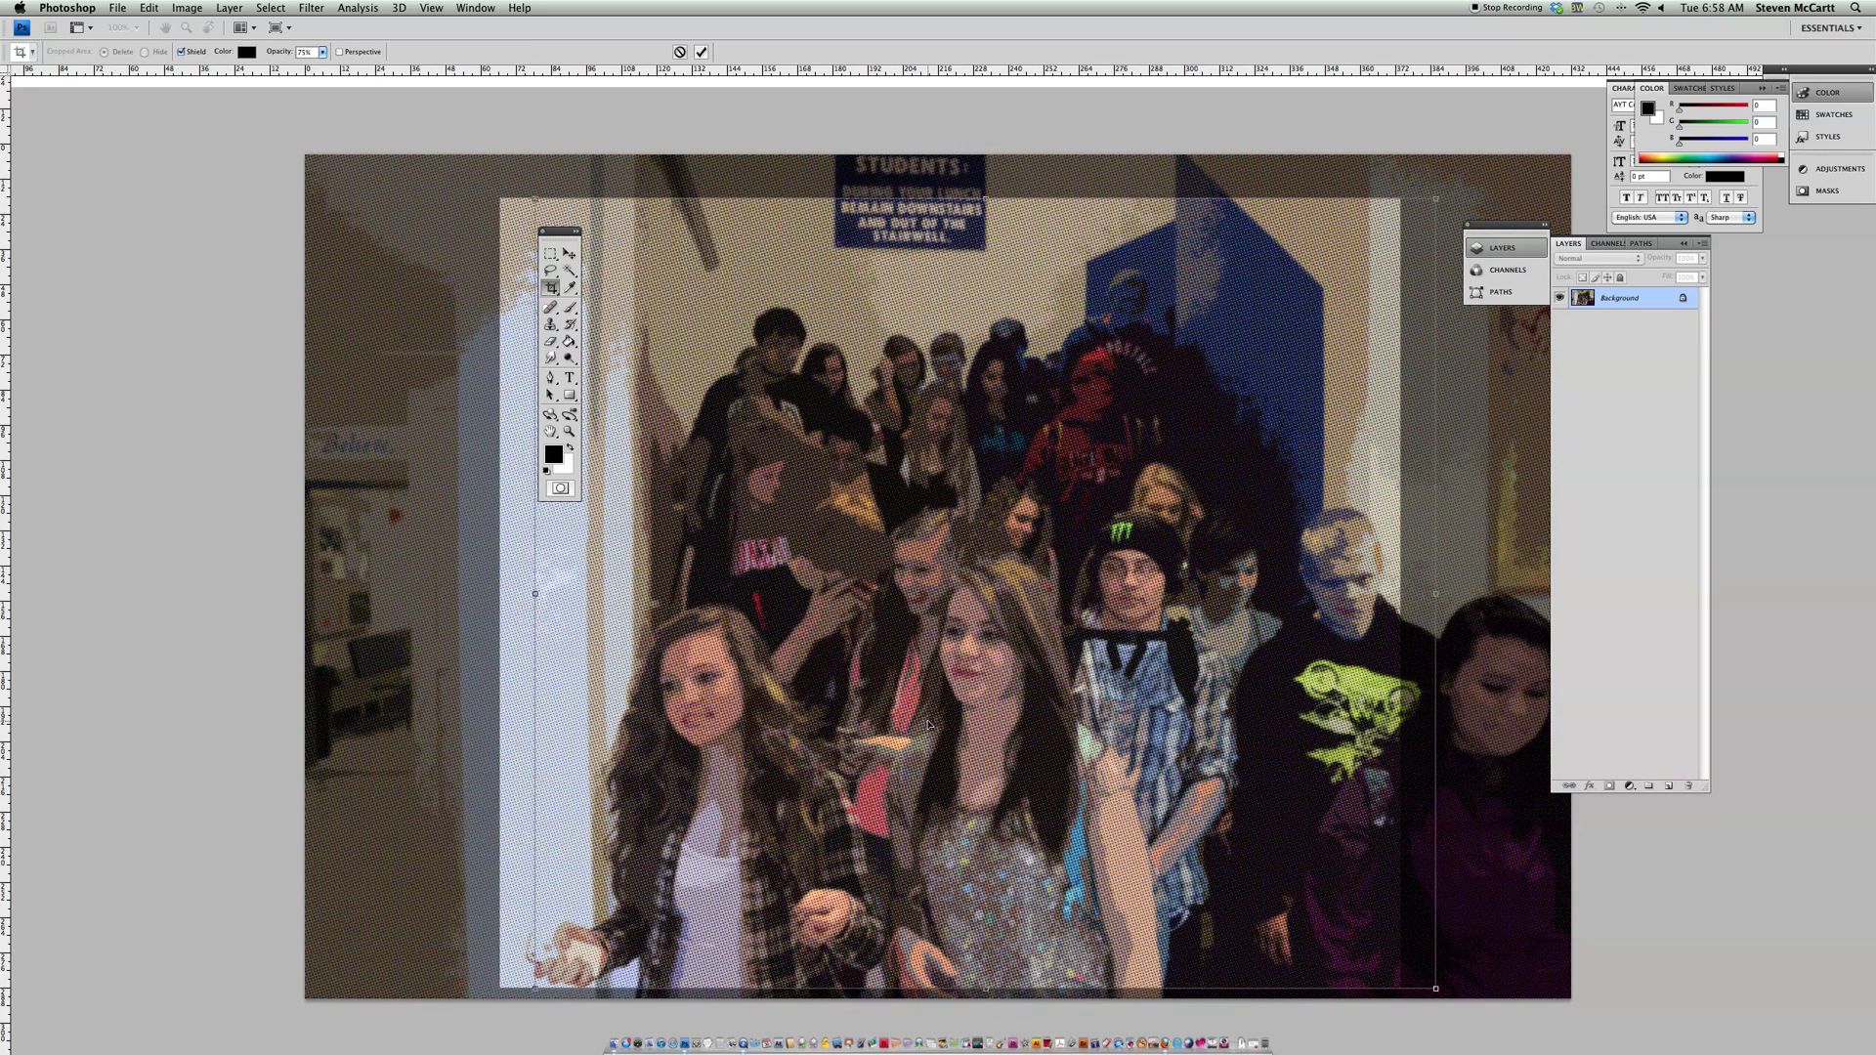
key(Return)
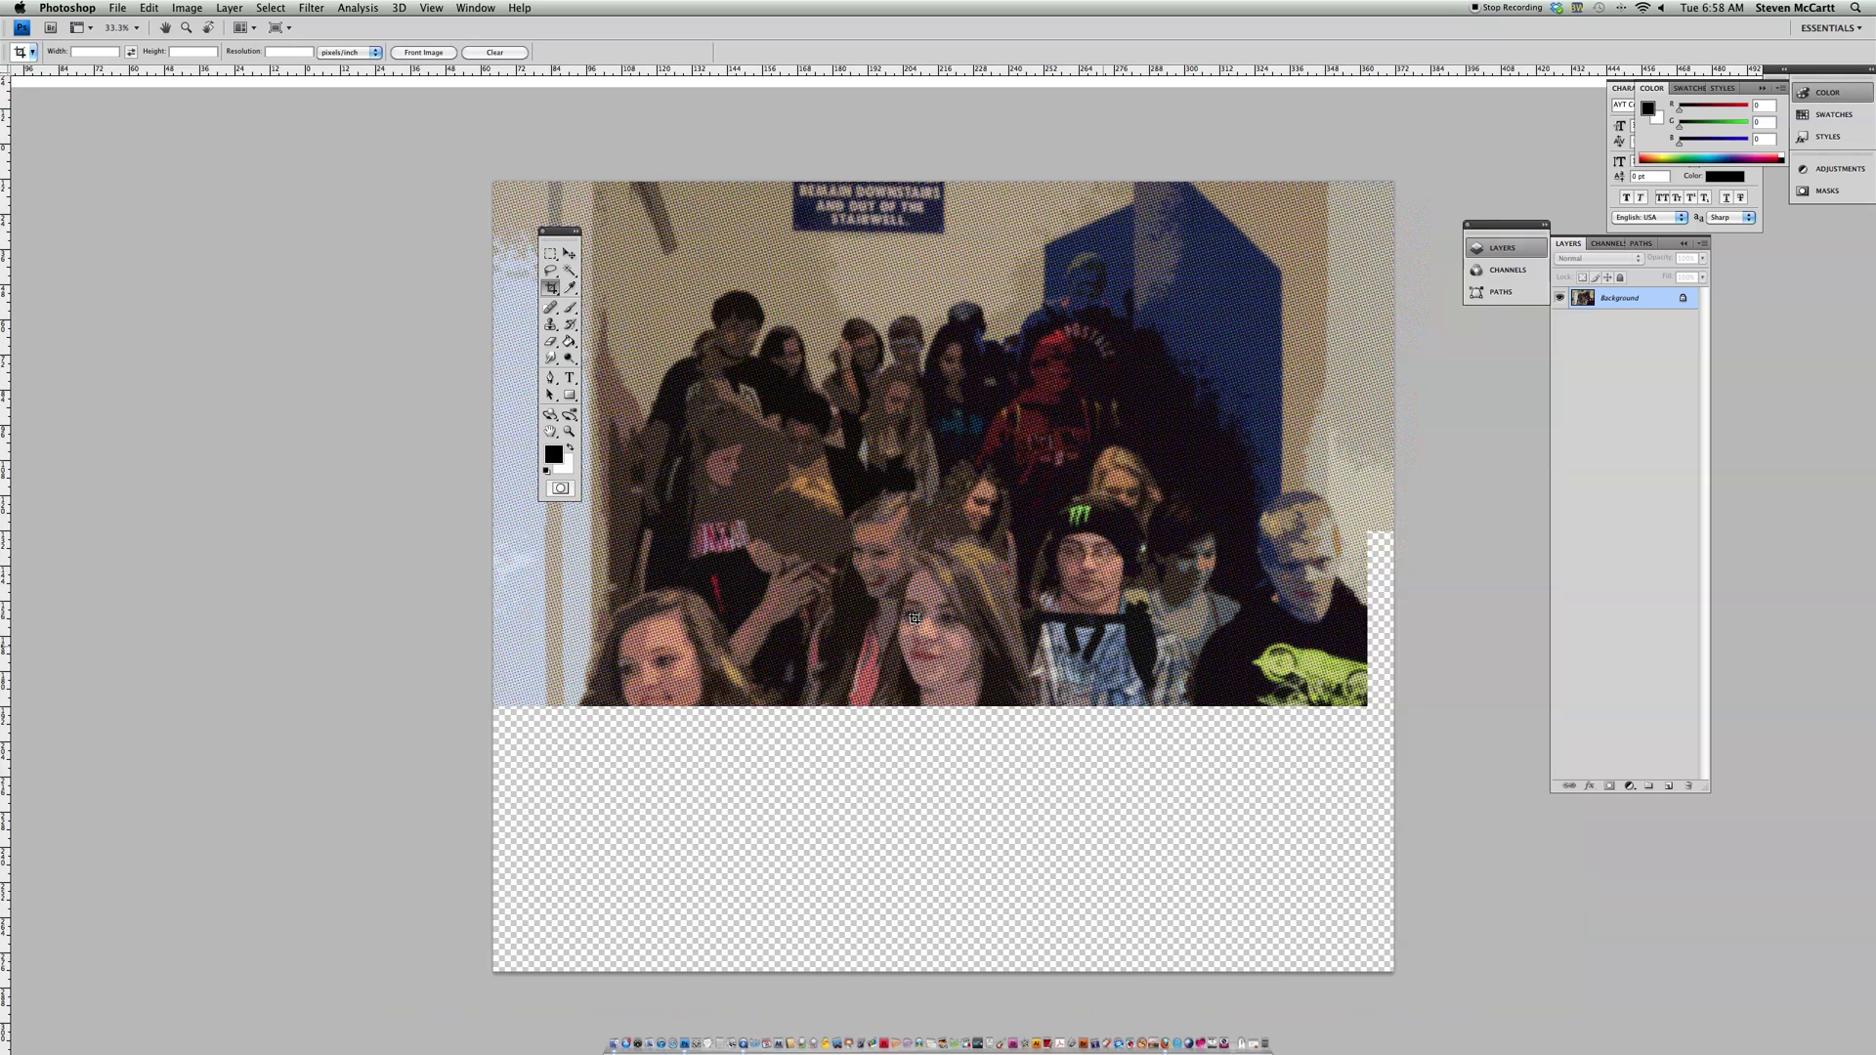
Step: Select all of the cropped crowd photo and copy it
click(269, 7)
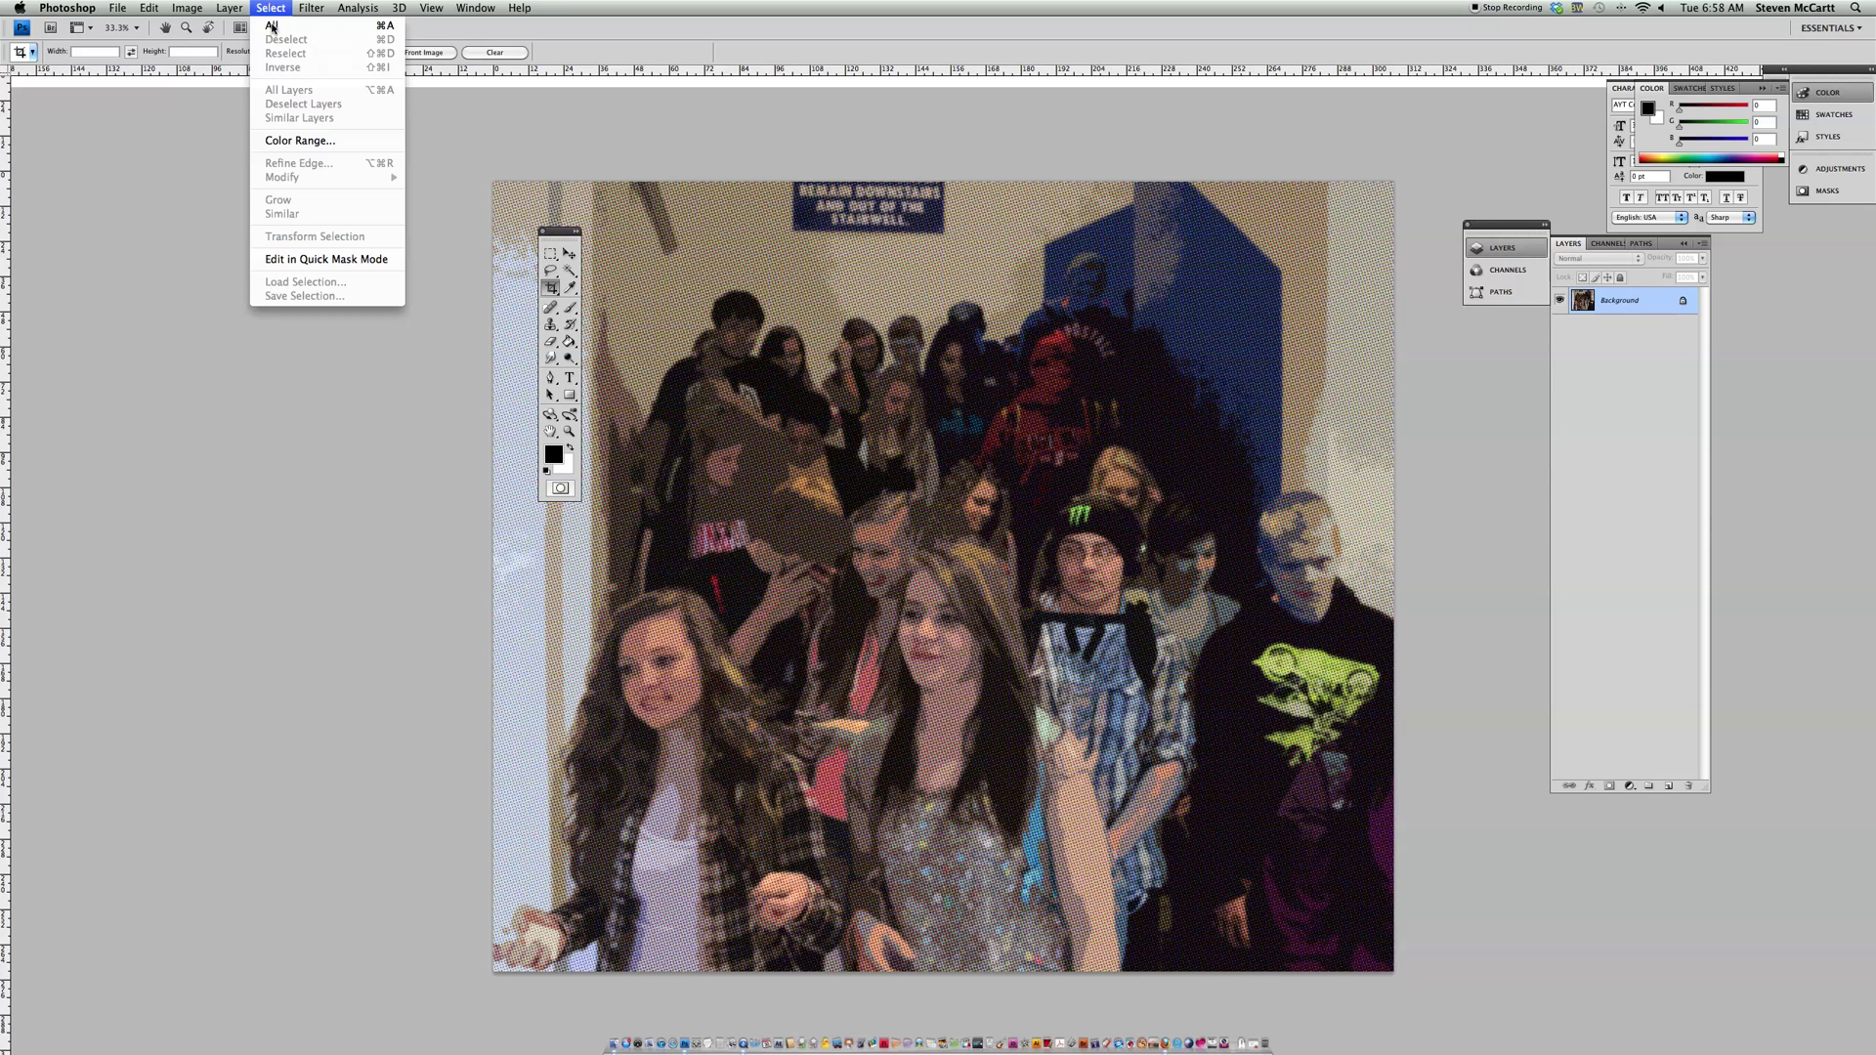
click(269, 27)
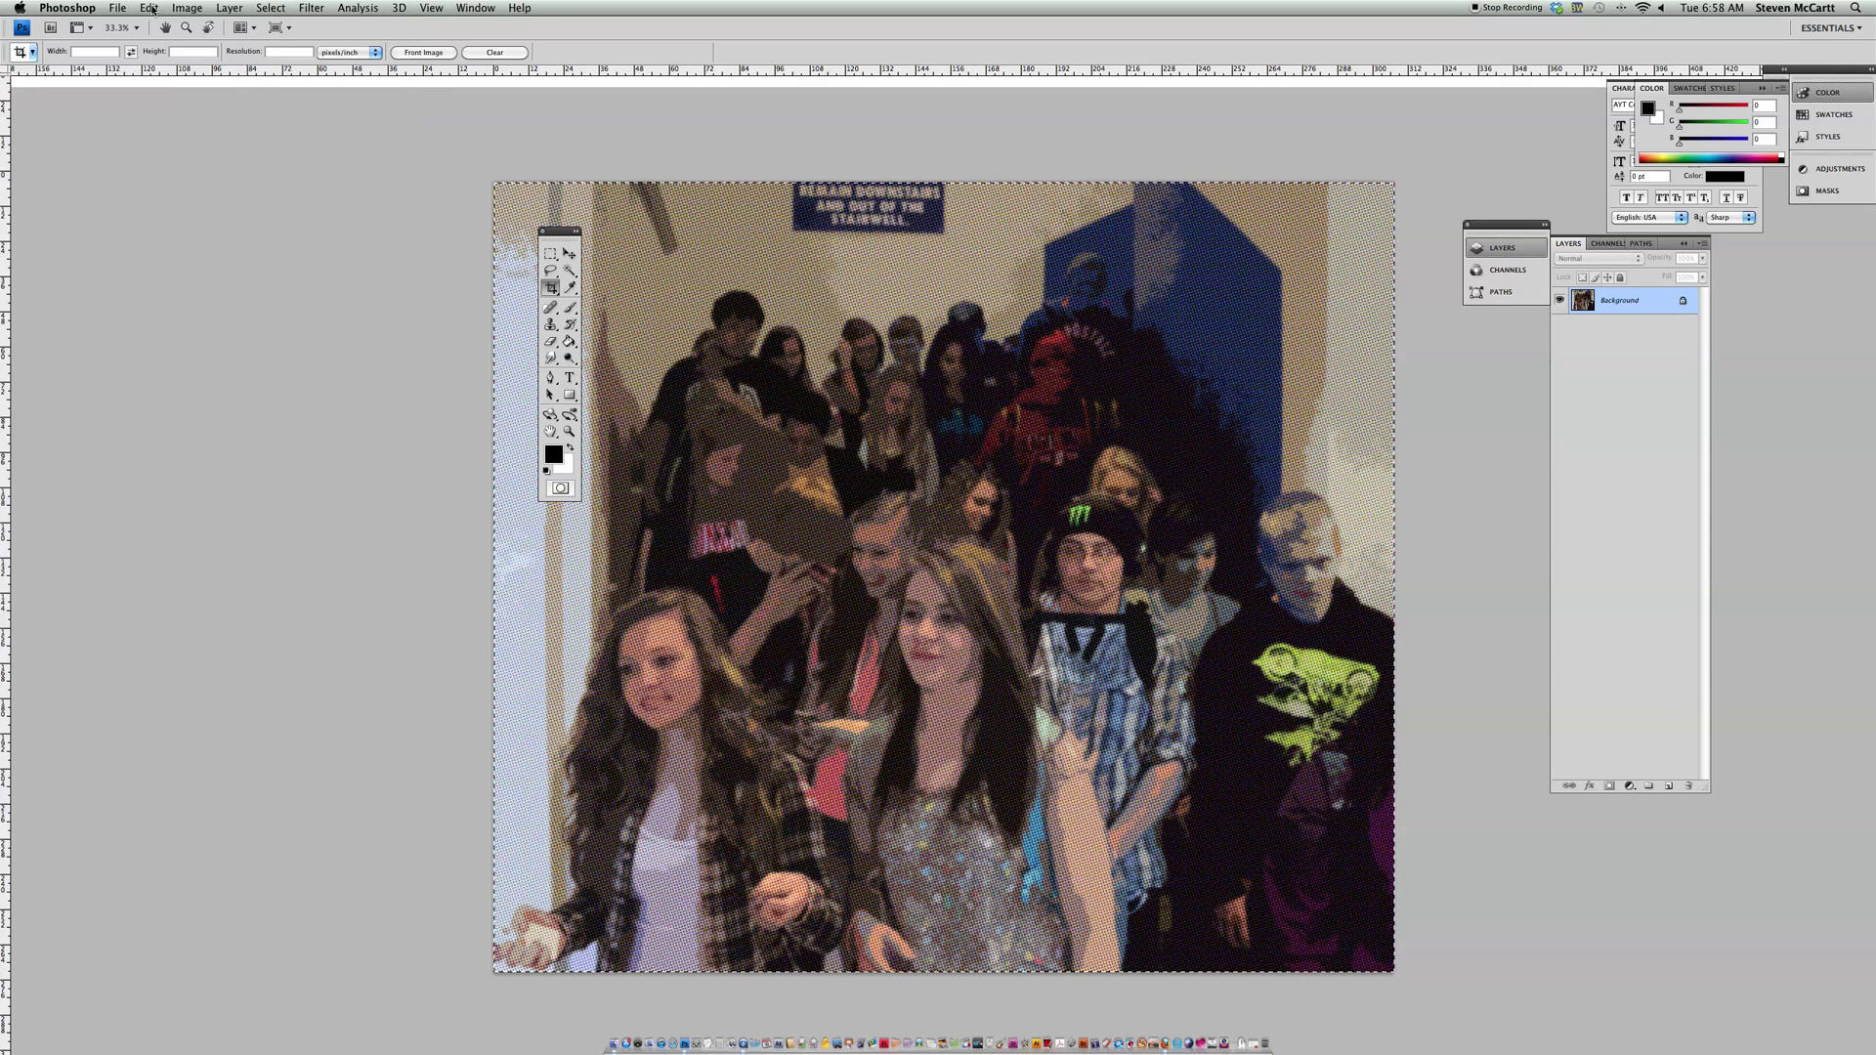
click(150, 8)
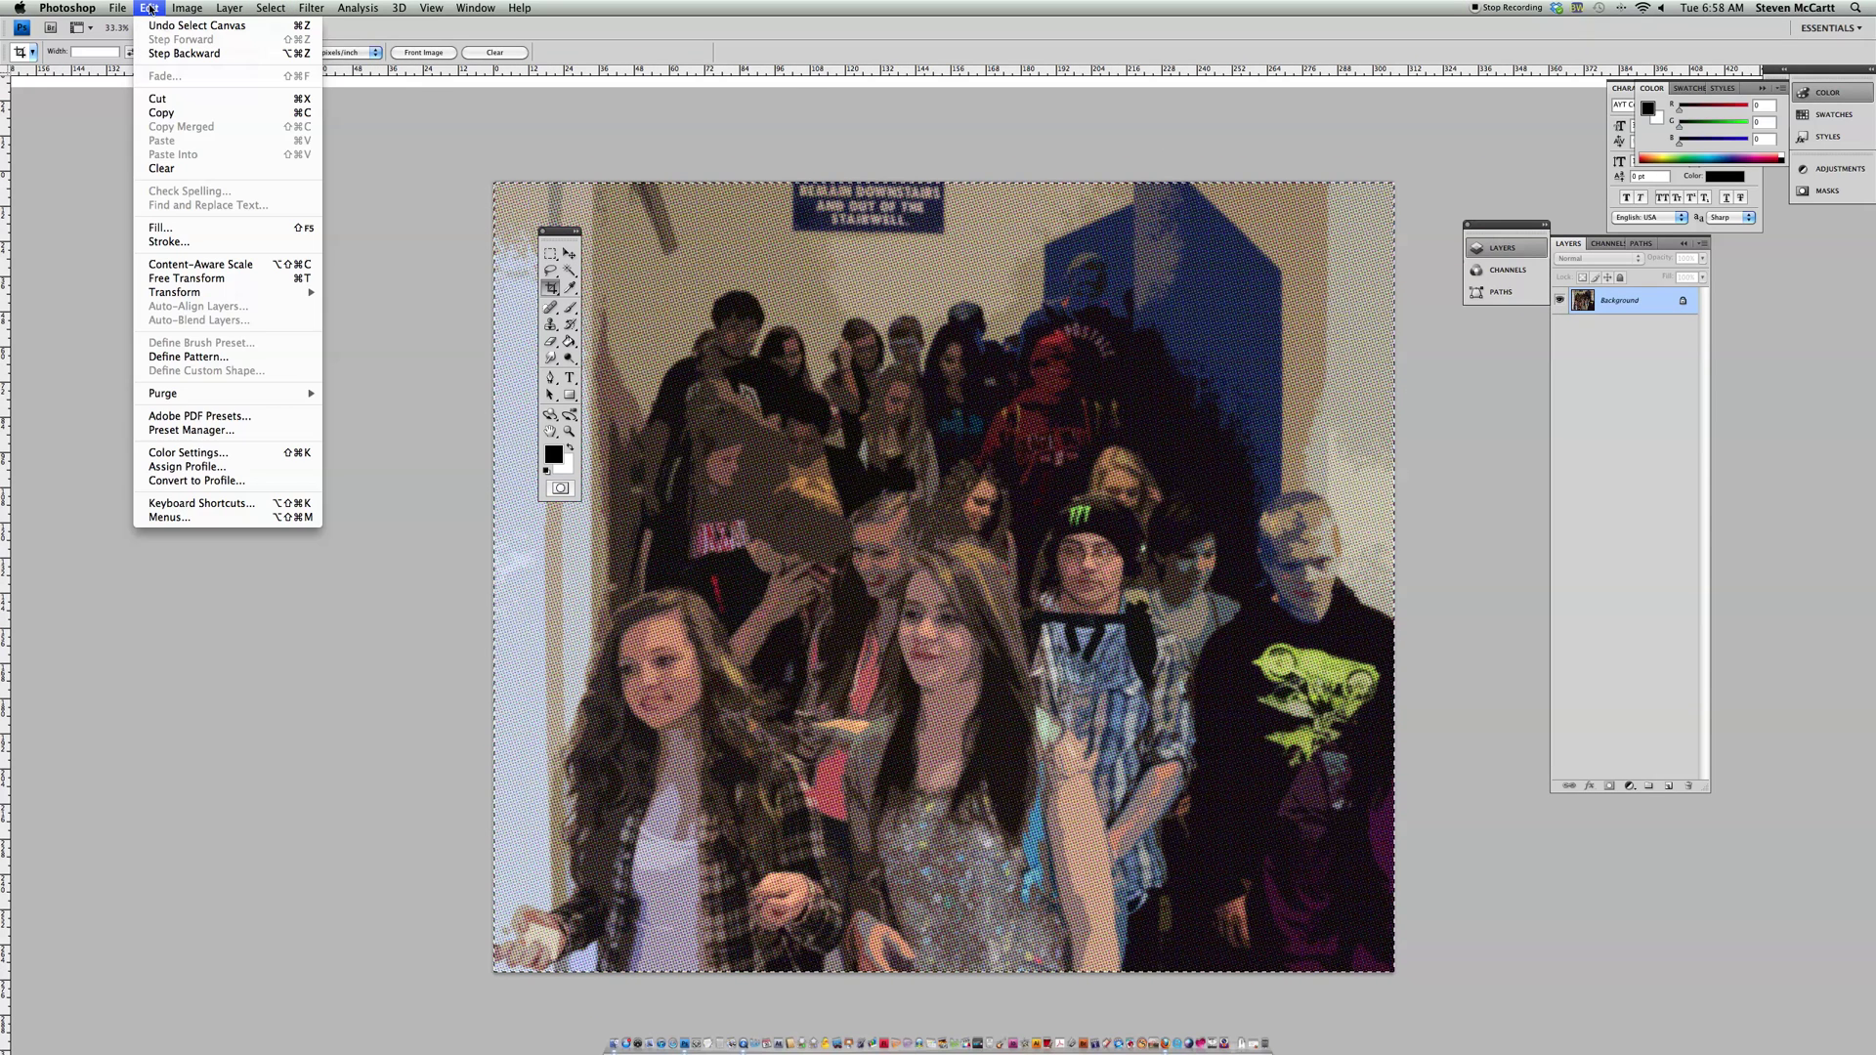
click(159, 112)
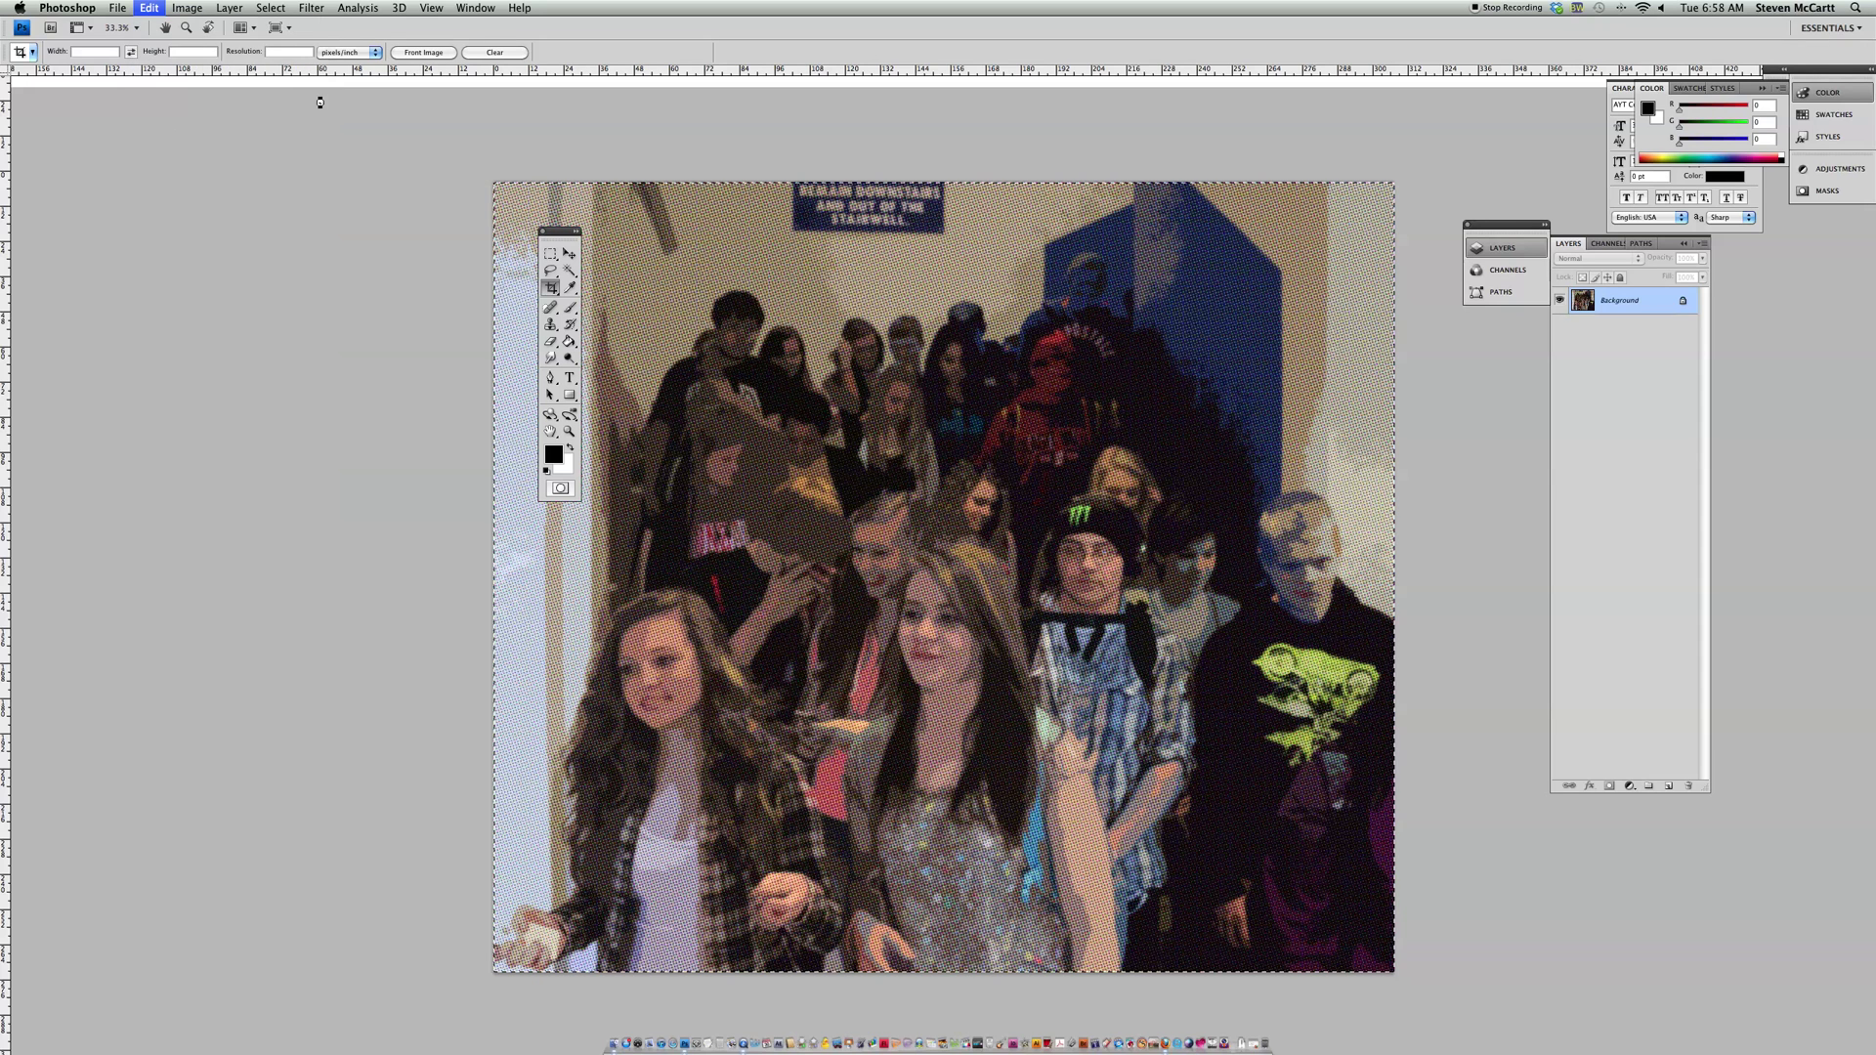
Step: Switch back to the comic panels.psd document
click(120, 7)
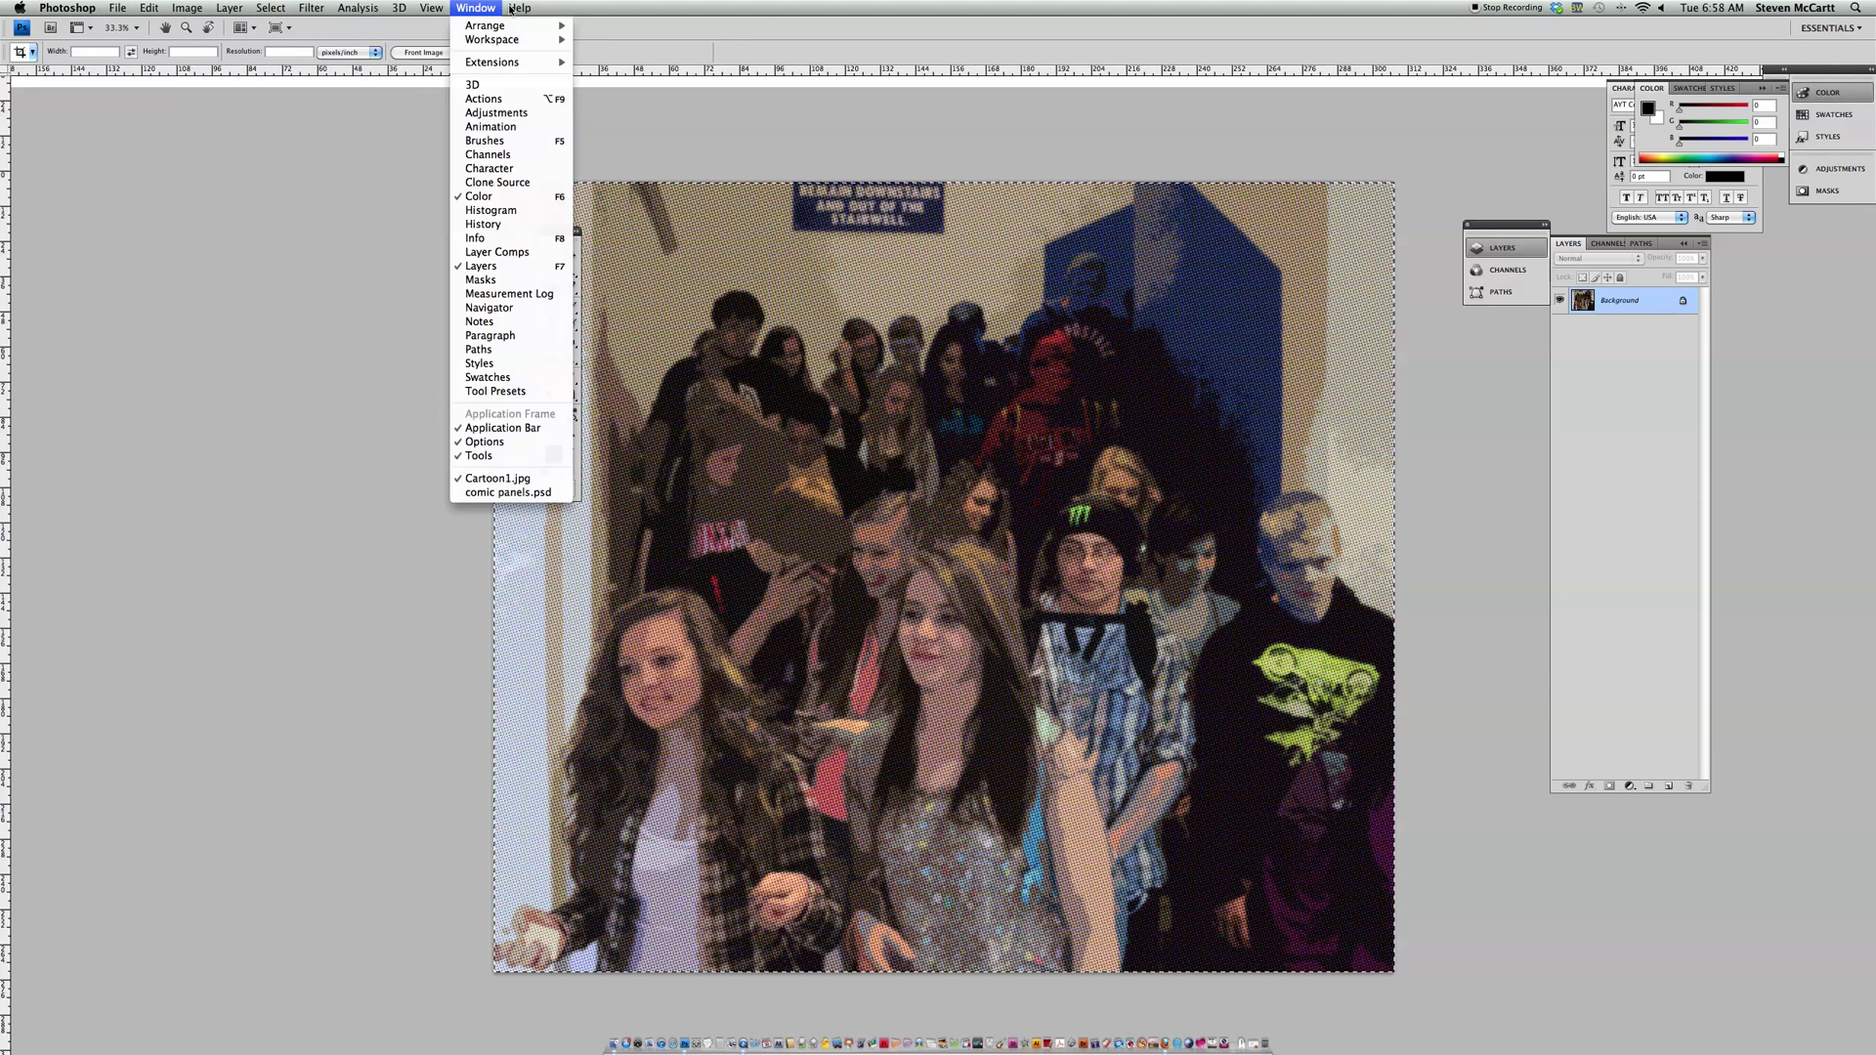
mouse_move(520, 8)
click(490, 494)
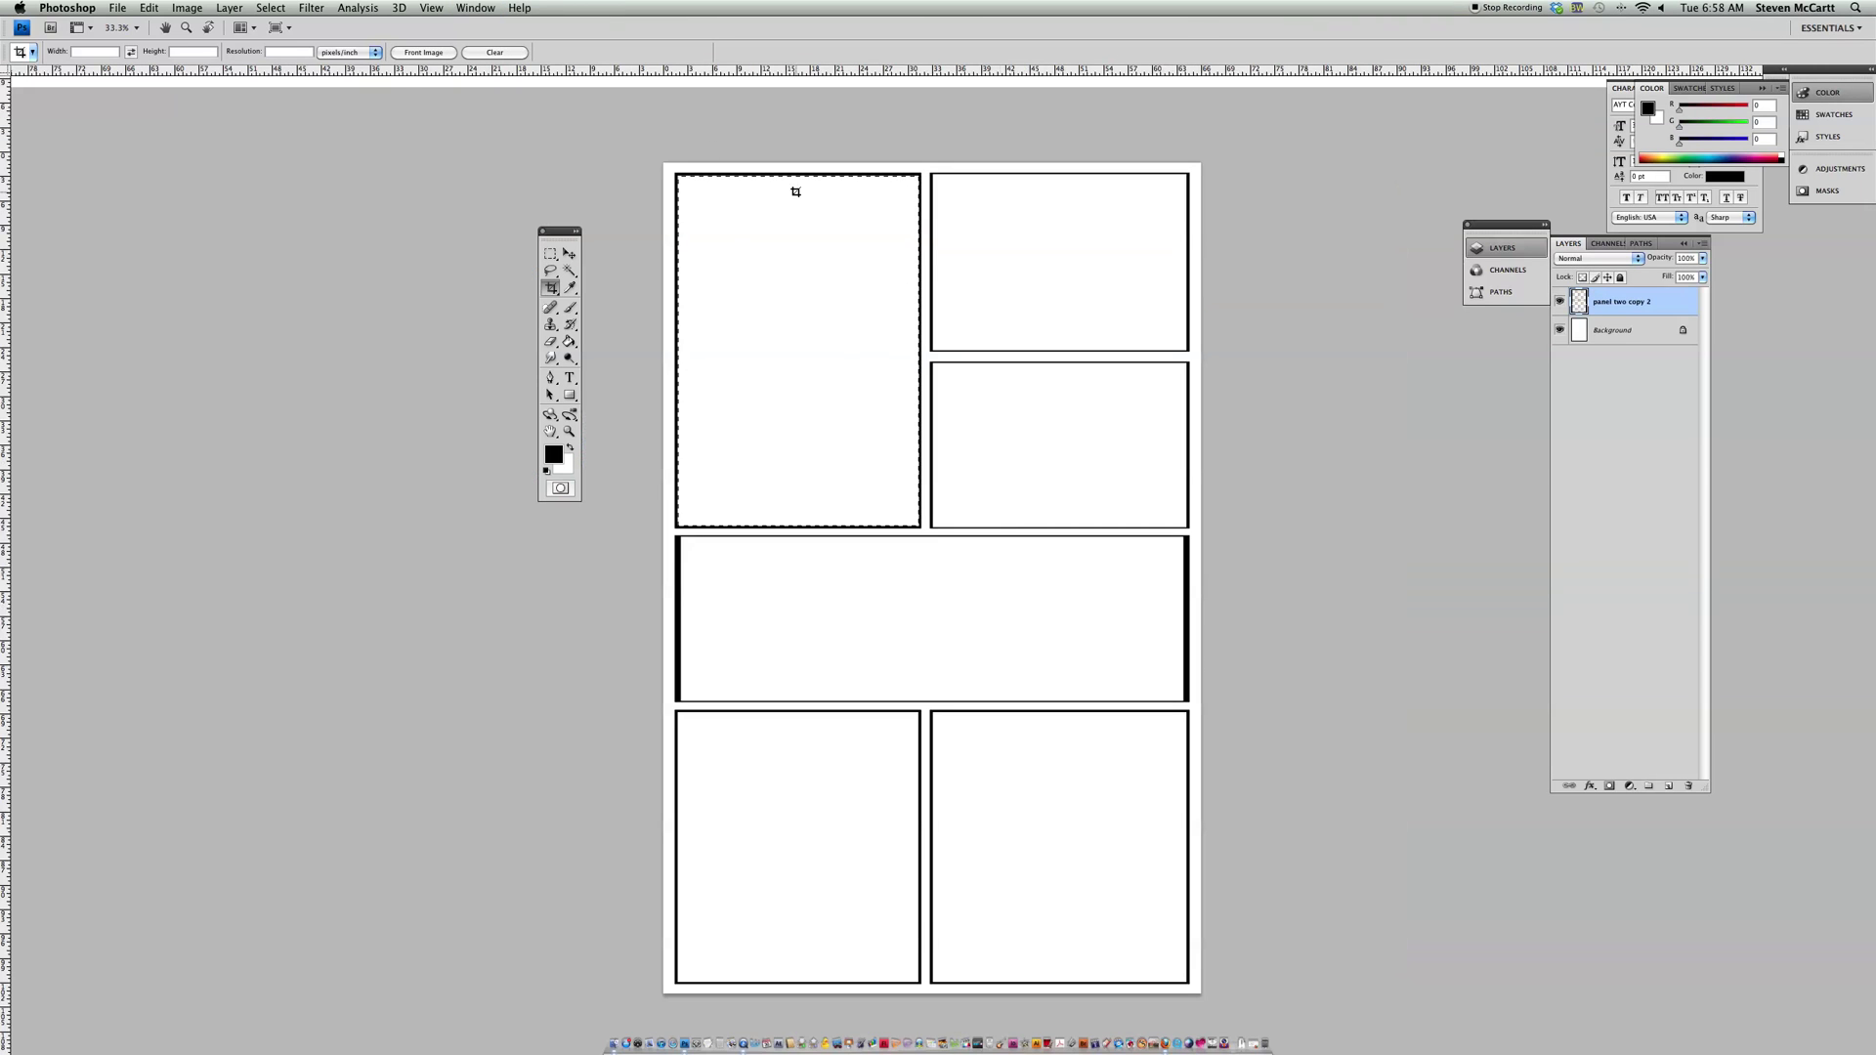
Step: Paste the crowd photo into the top-left panel selection and target the new masked Layer 1
click(151, 8)
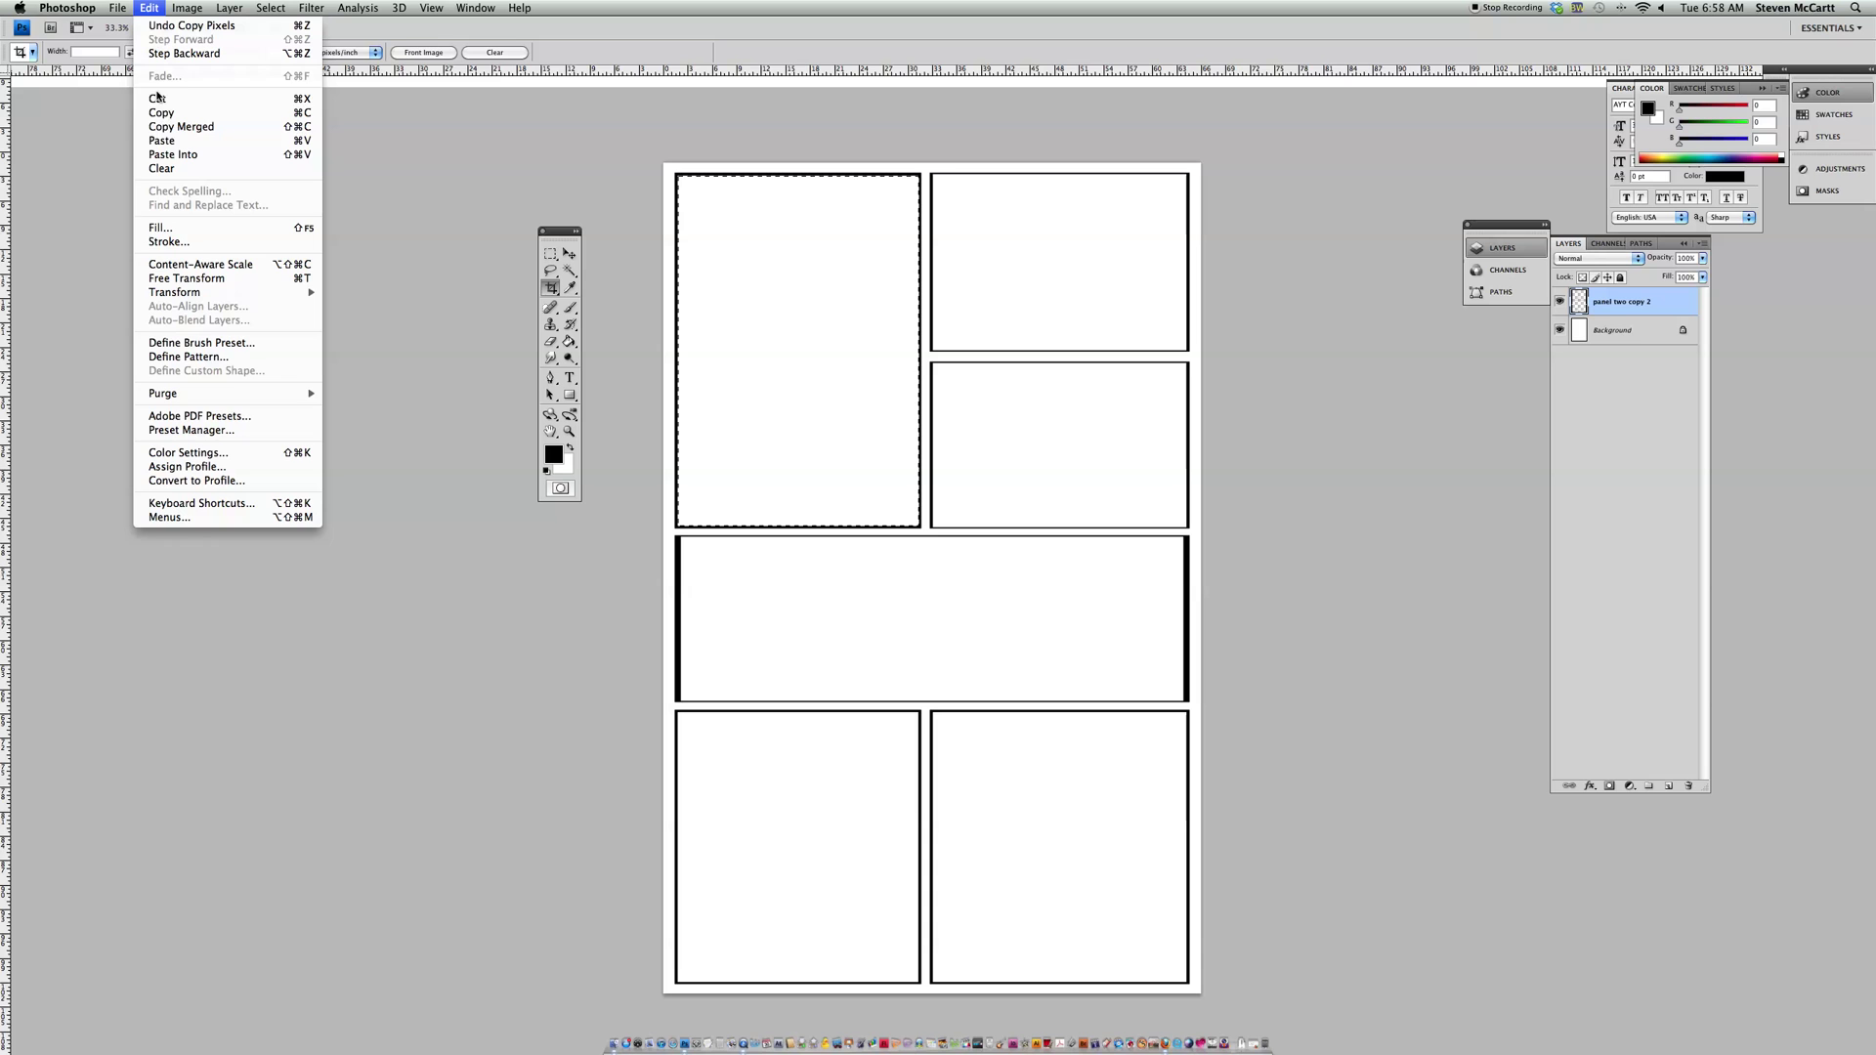
click(158, 156)
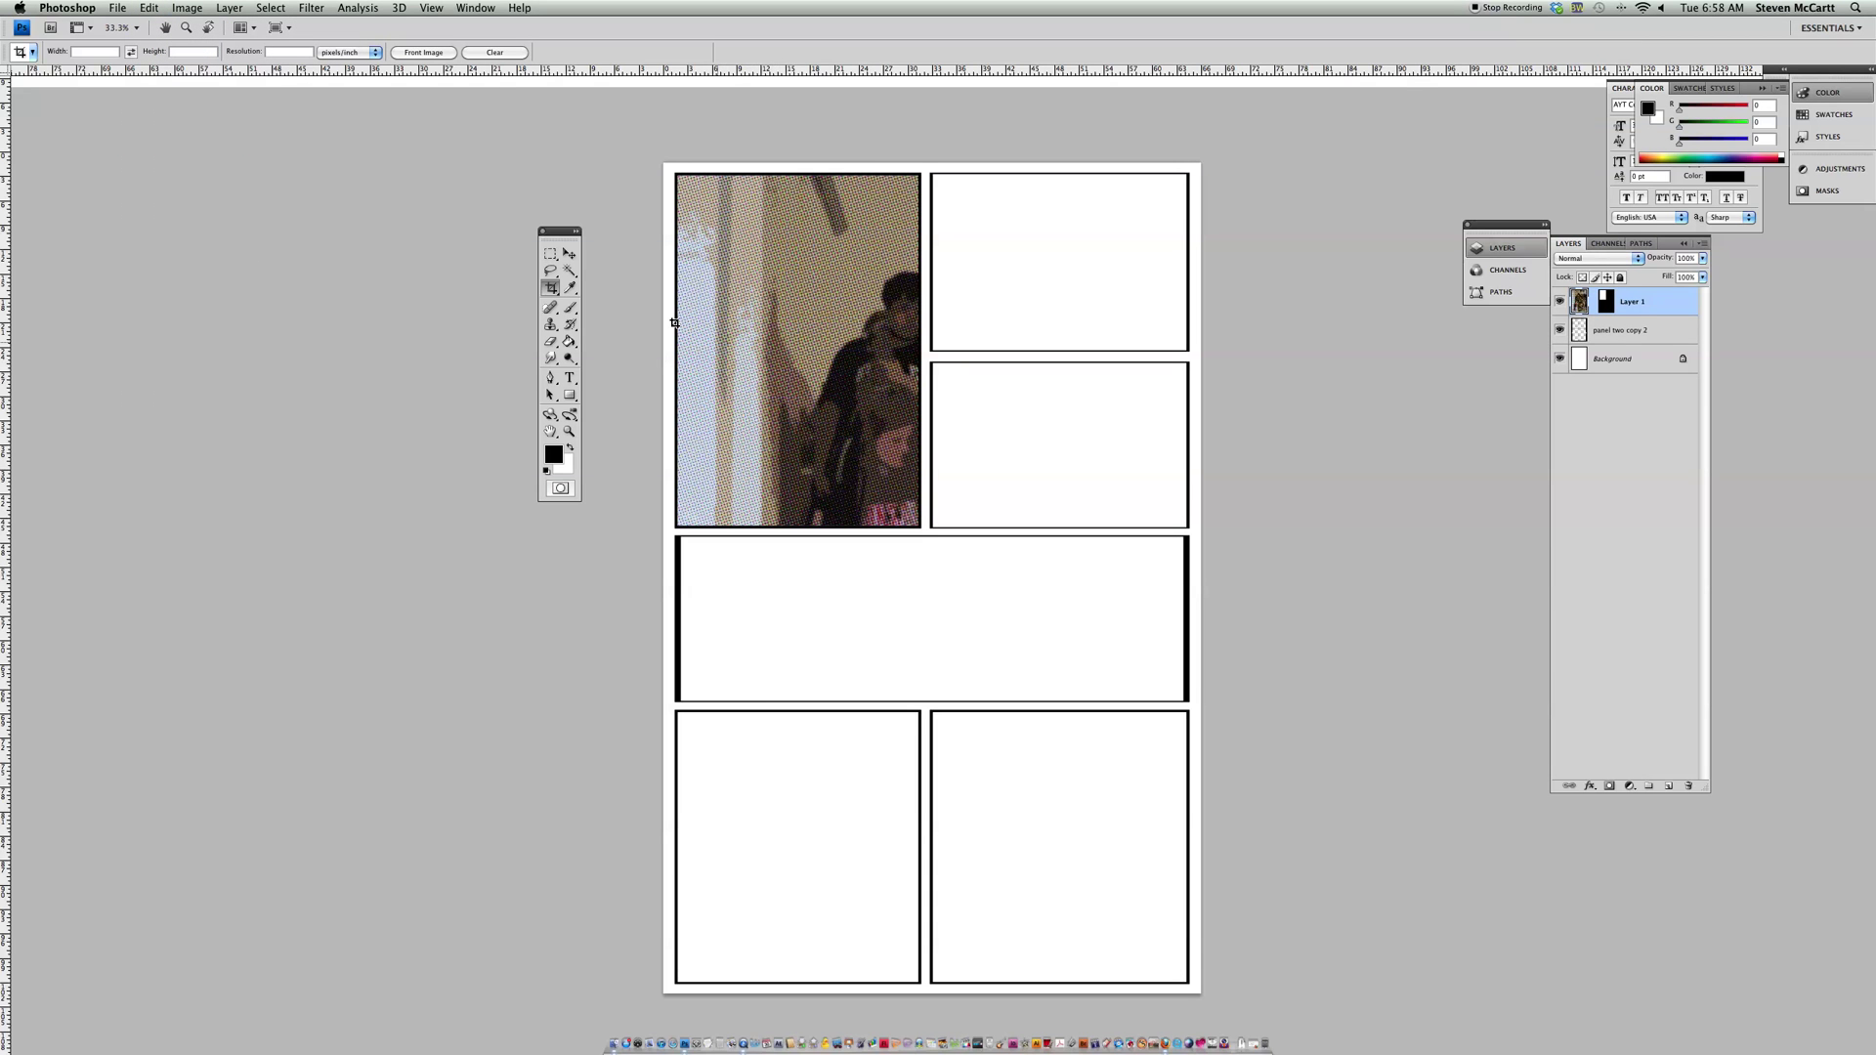
click(569, 253)
right_click(837, 339)
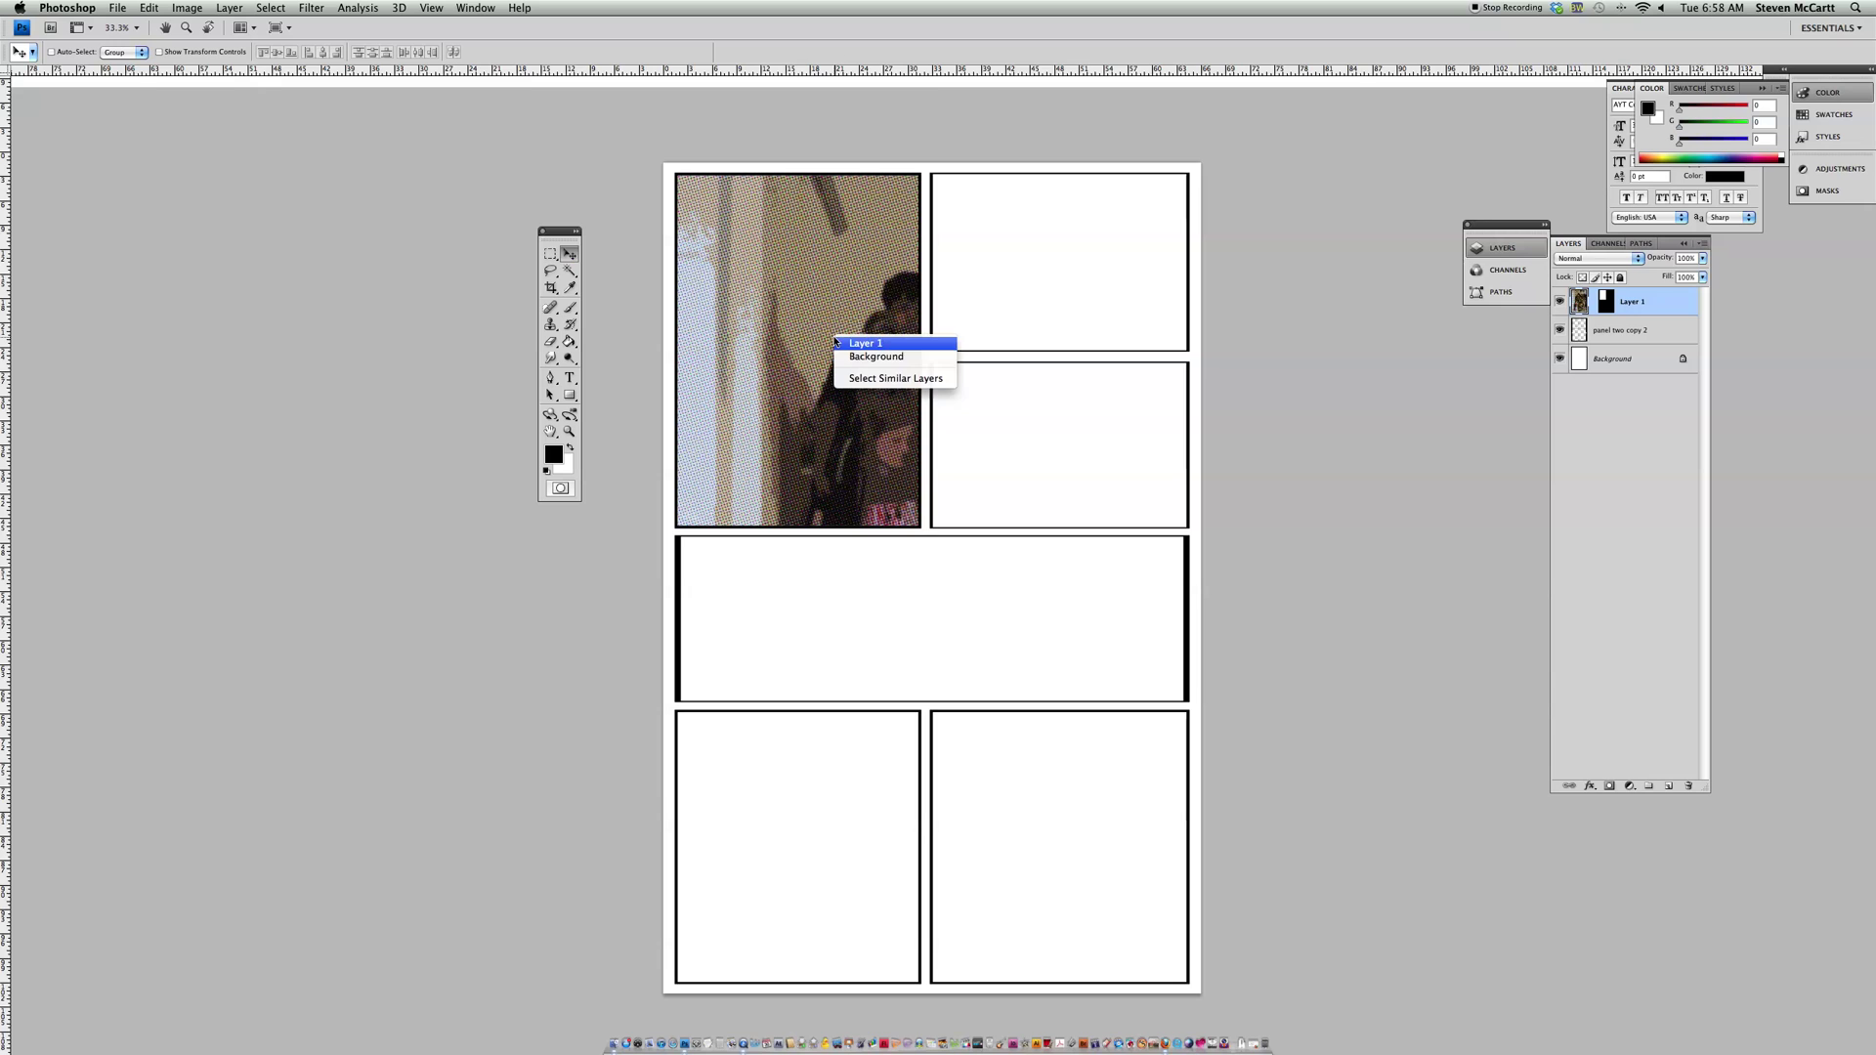
click(853, 344)
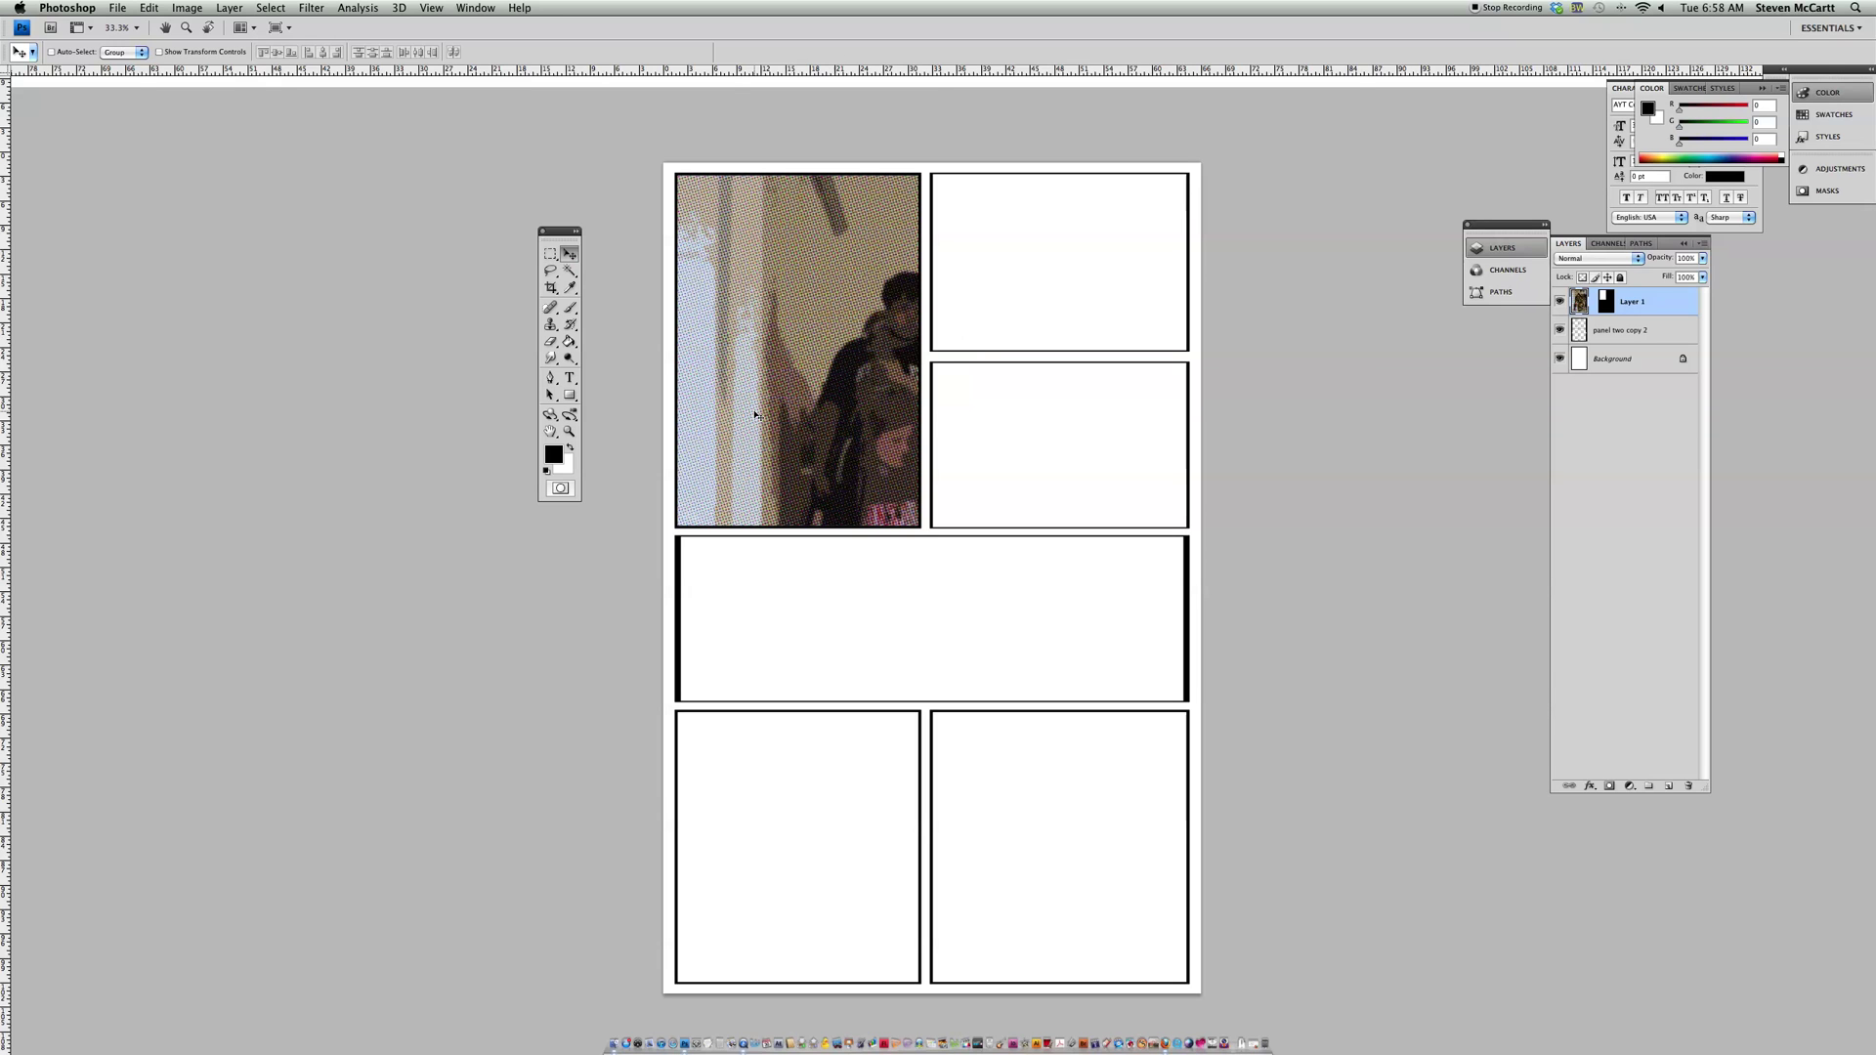
Step: Scale the crowd photo to about 79% and shift it left within the top-left panel
key(ctrl+t)
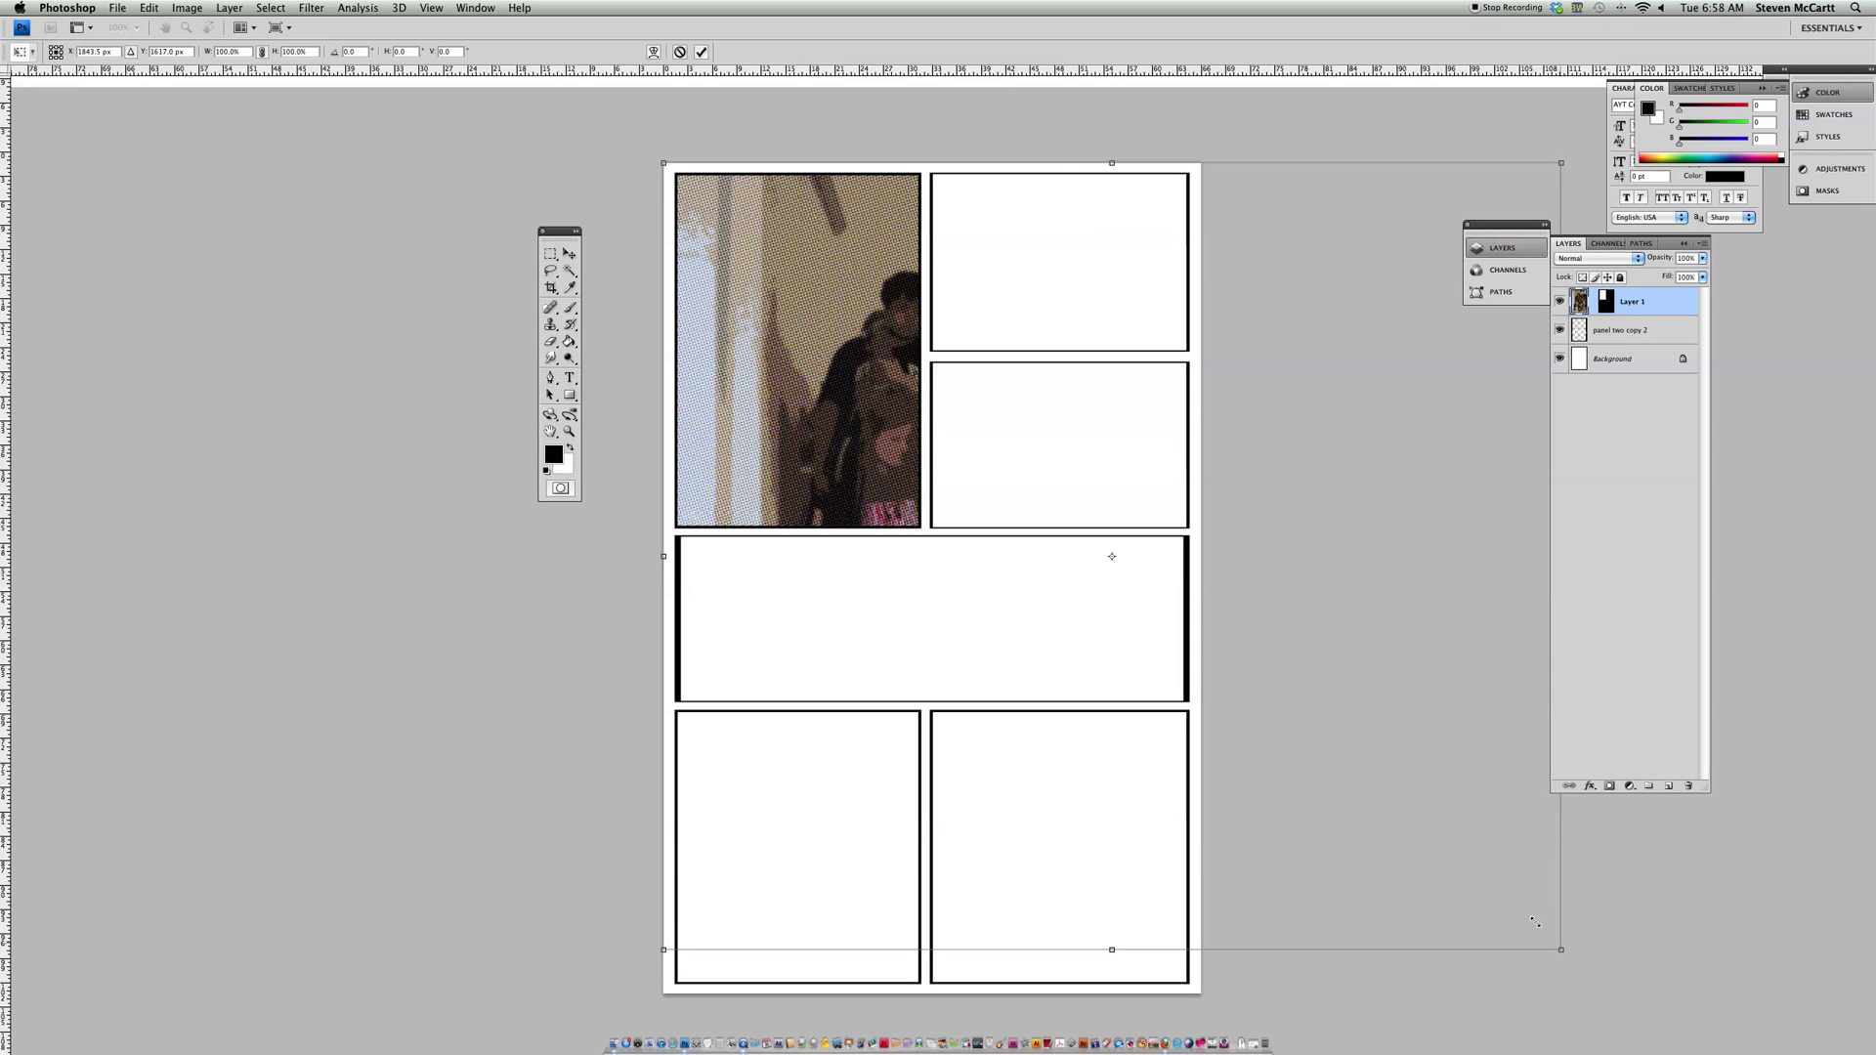
drag(1561, 945, 1051, 557)
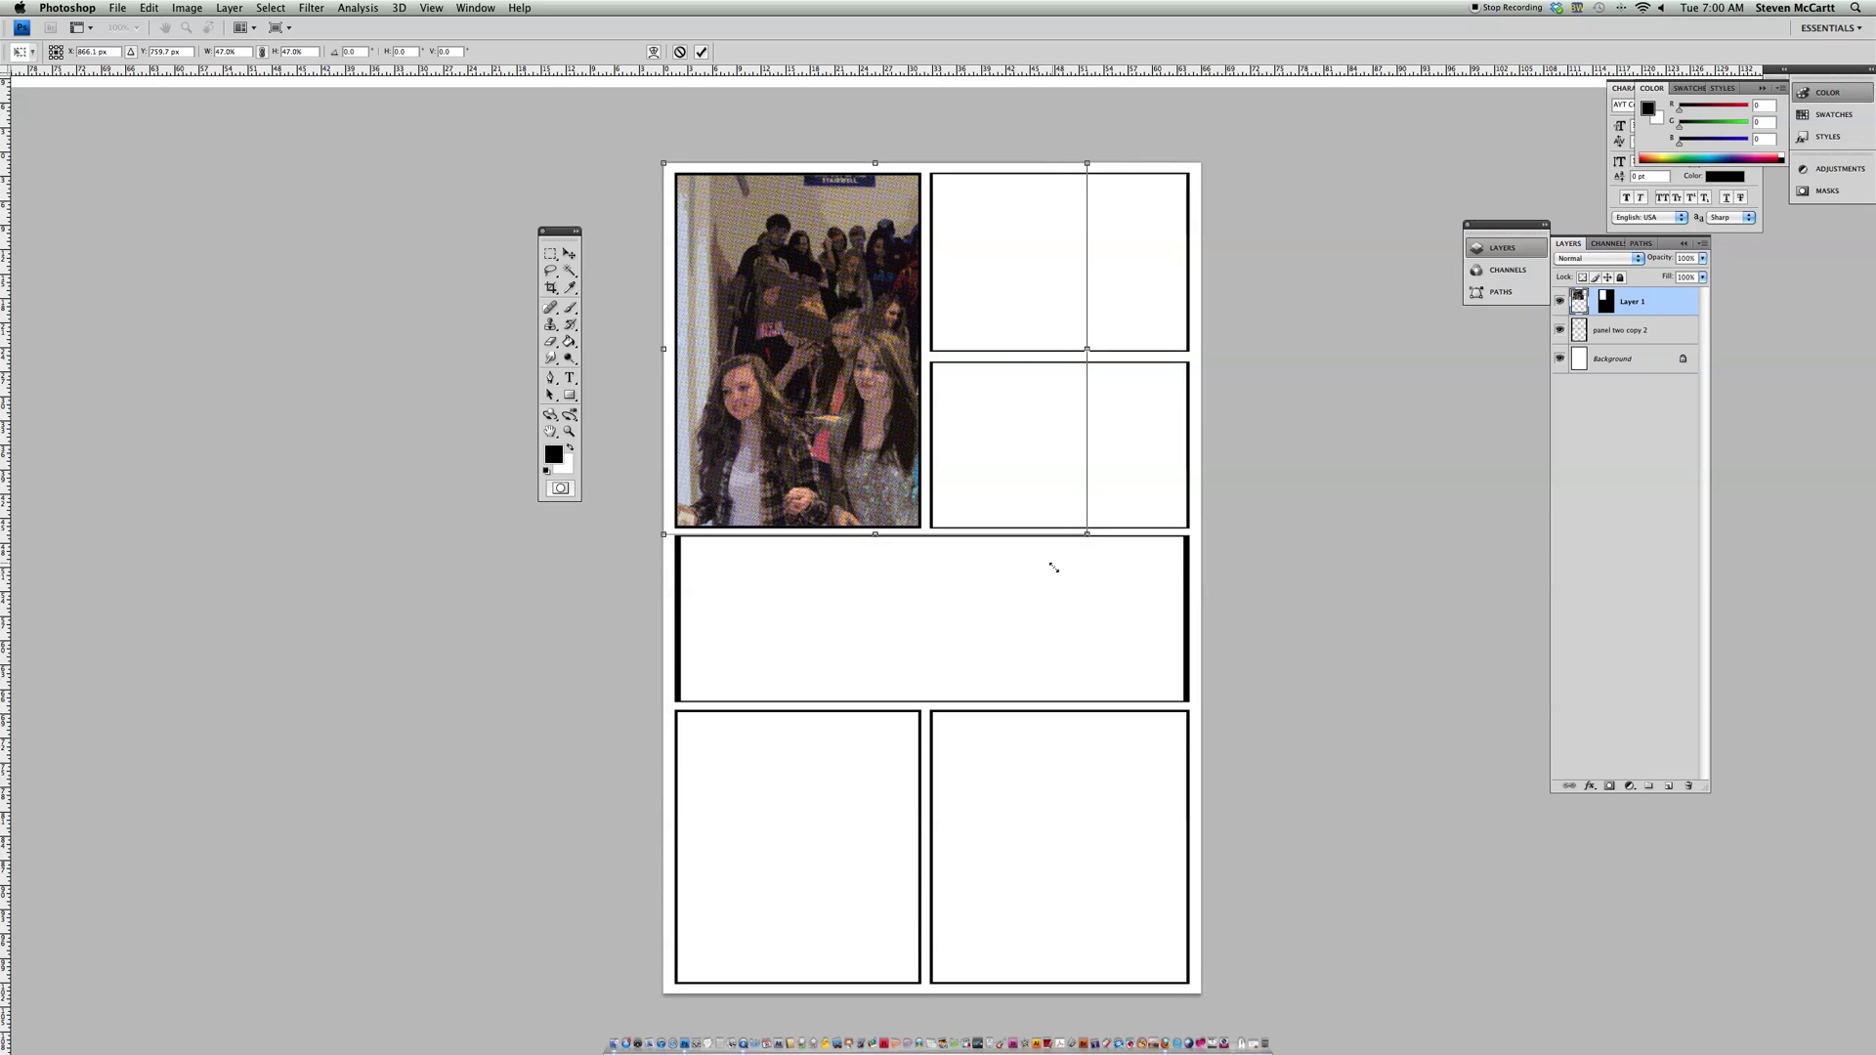
drag(864, 424, 822, 424)
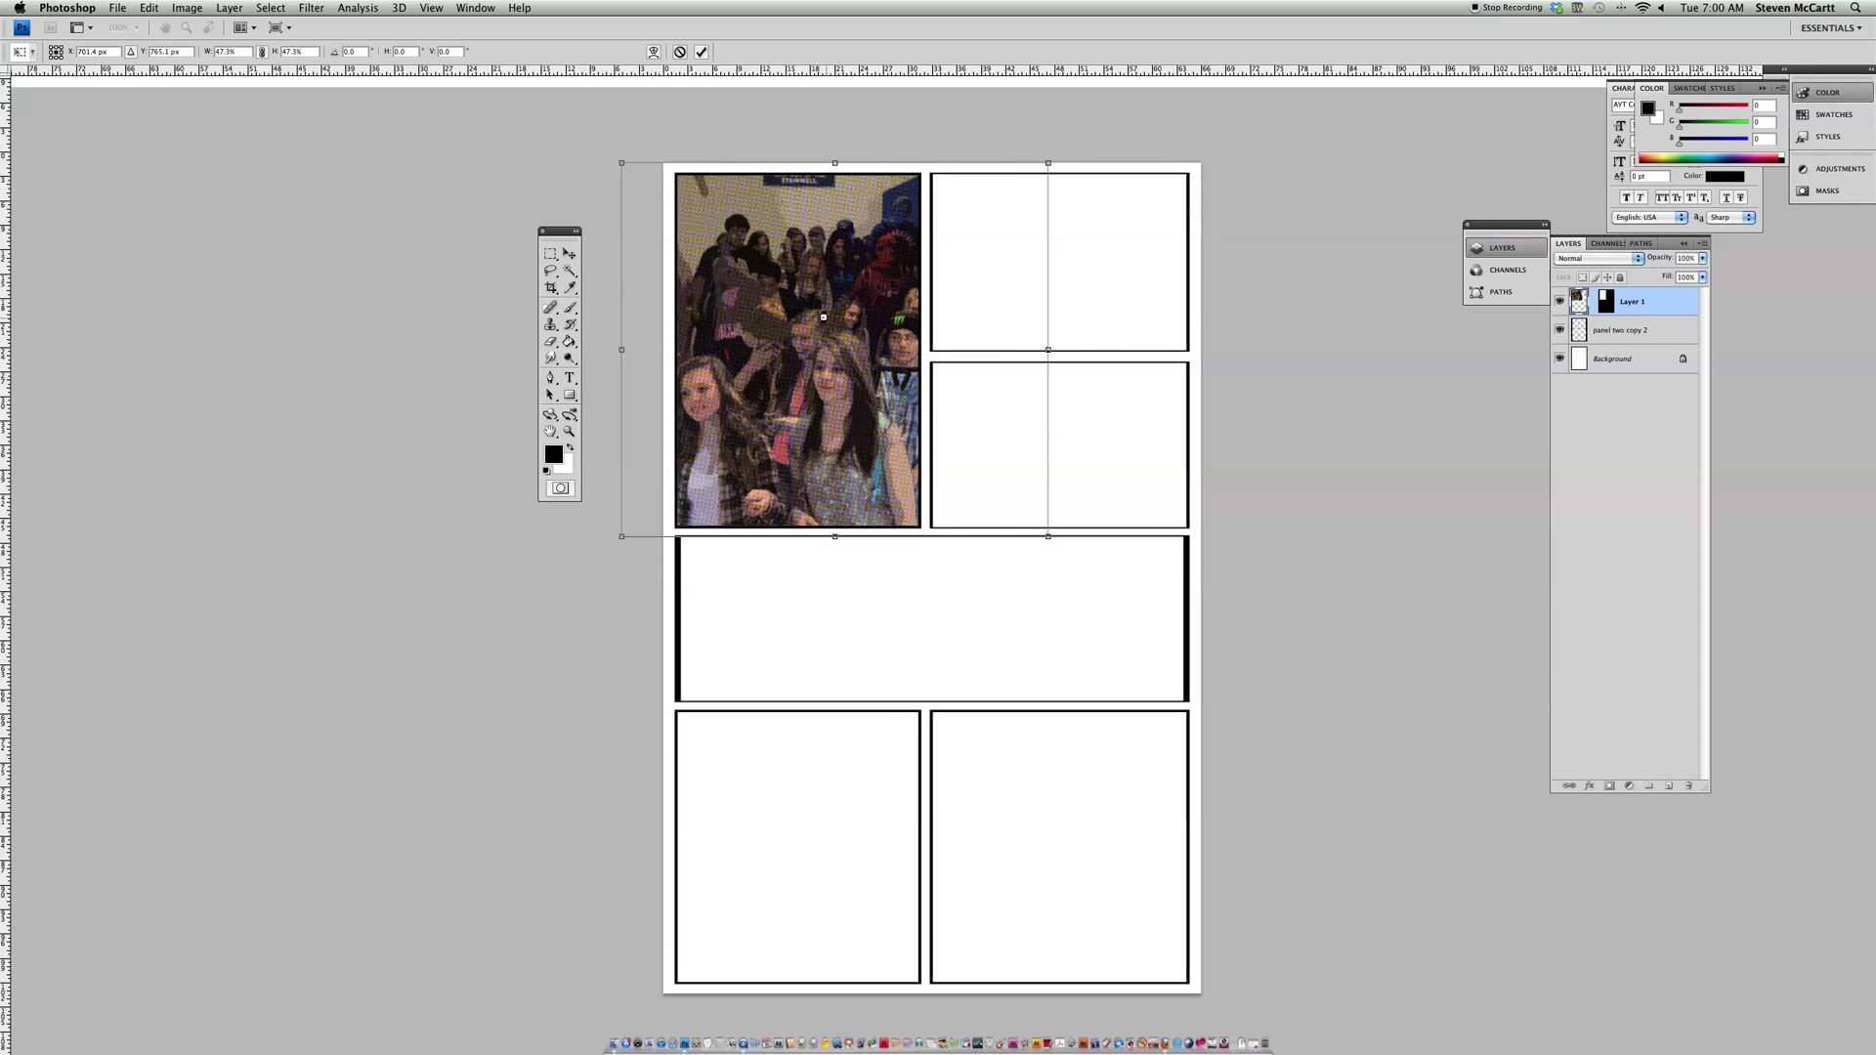
drag(824, 317, 825, 319)
key(Return)
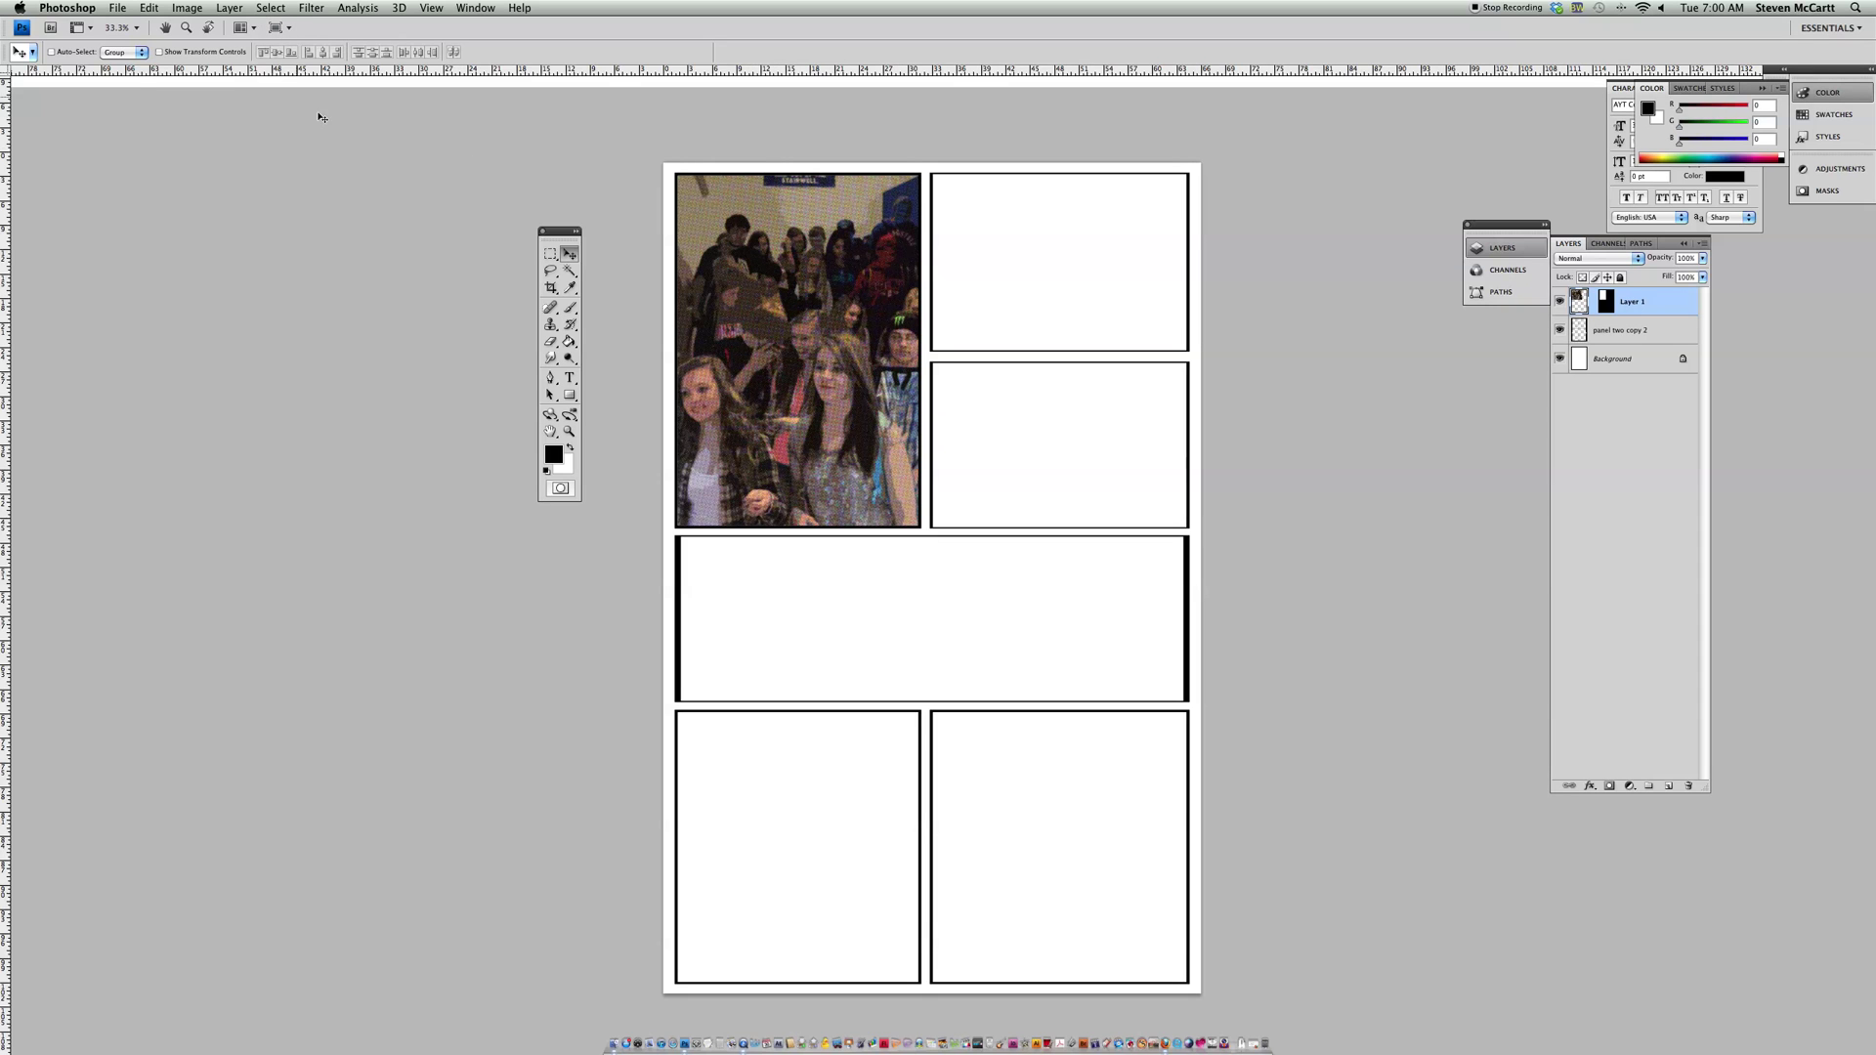
Step: Append the All custom shape set, enlarge the picker, and choose the Talk 1 shape
drag(569, 395, 623, 469)
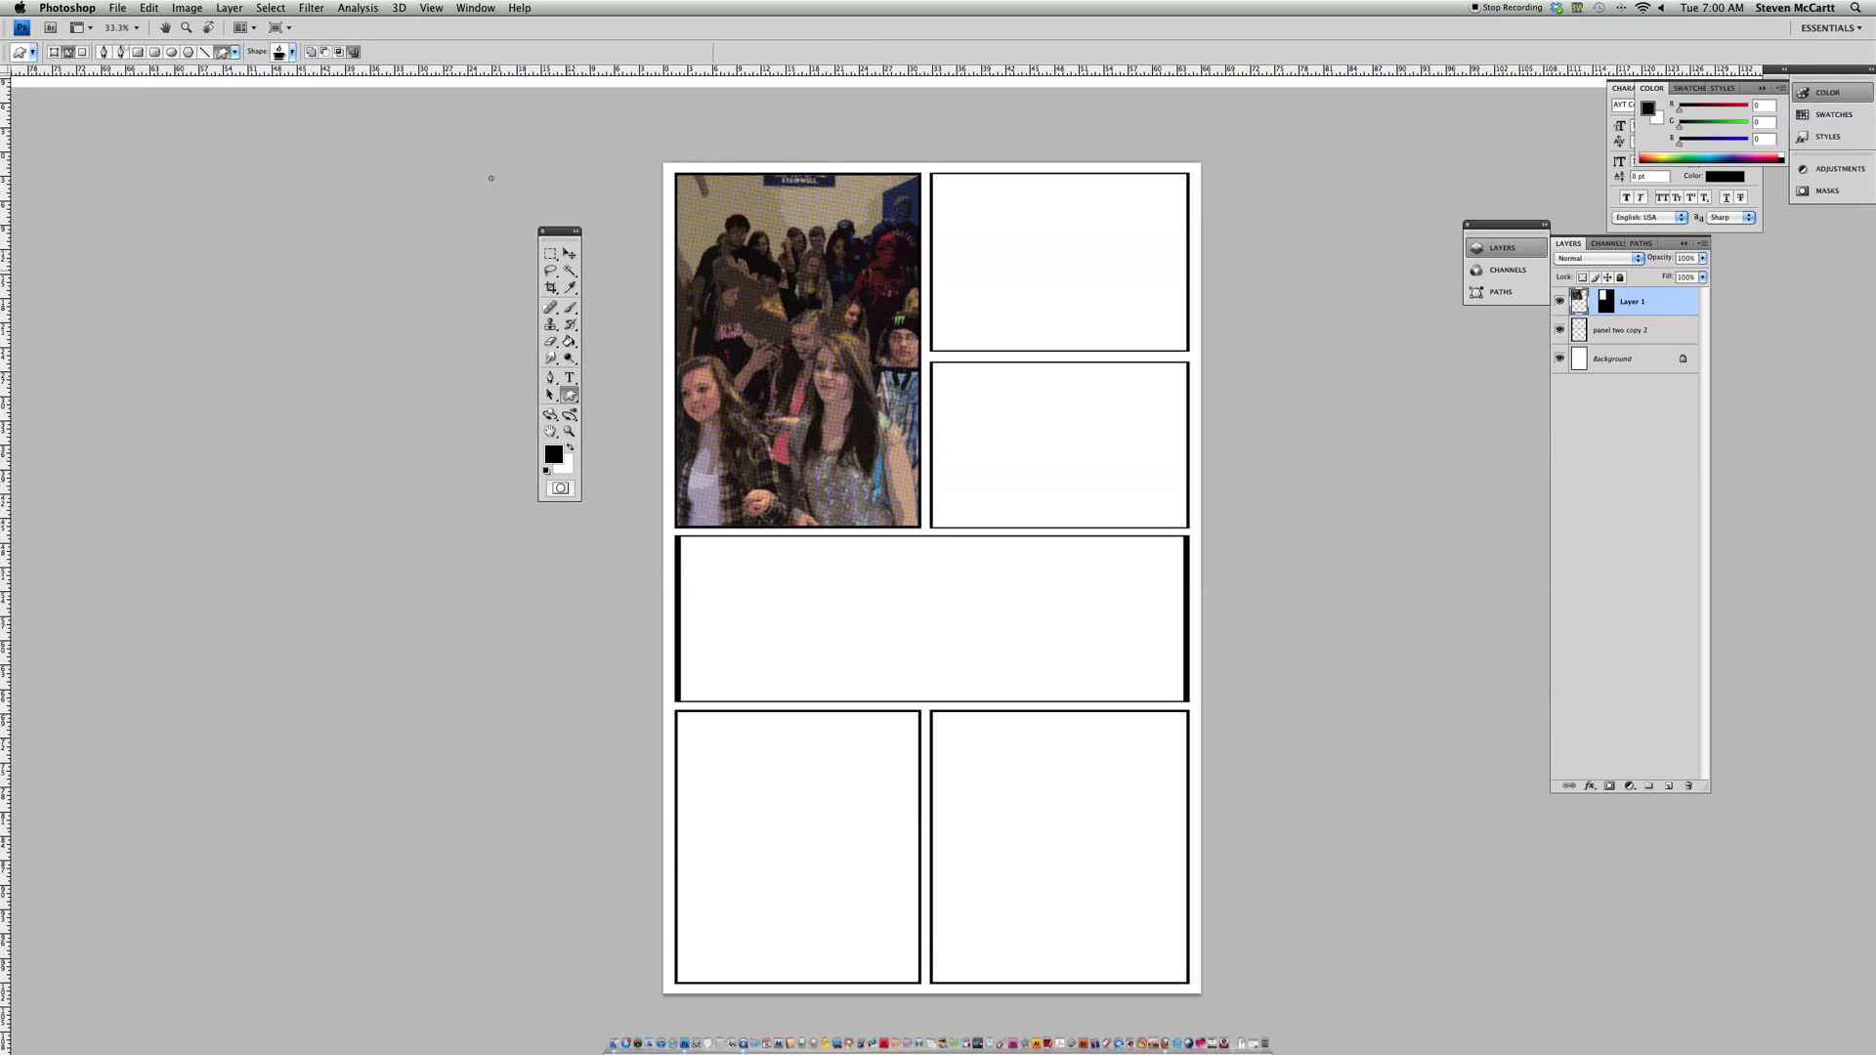
click(294, 54)
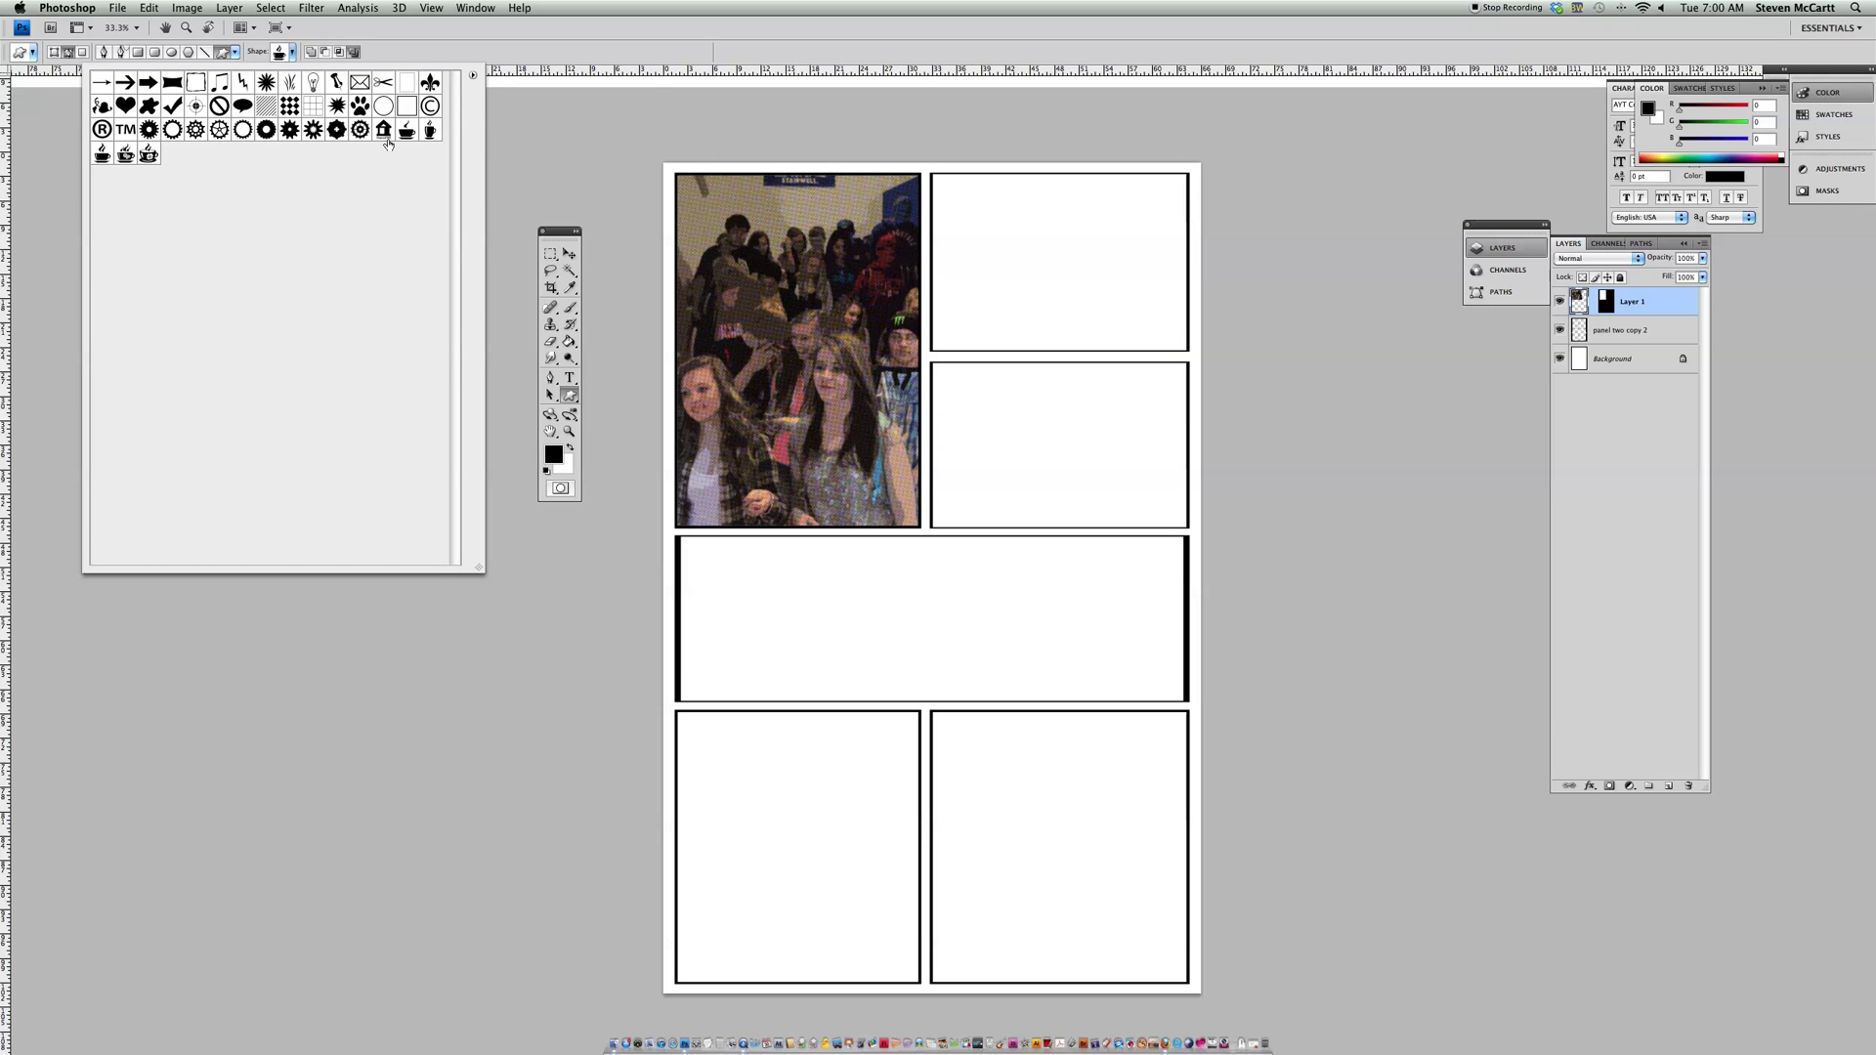
click(473, 76)
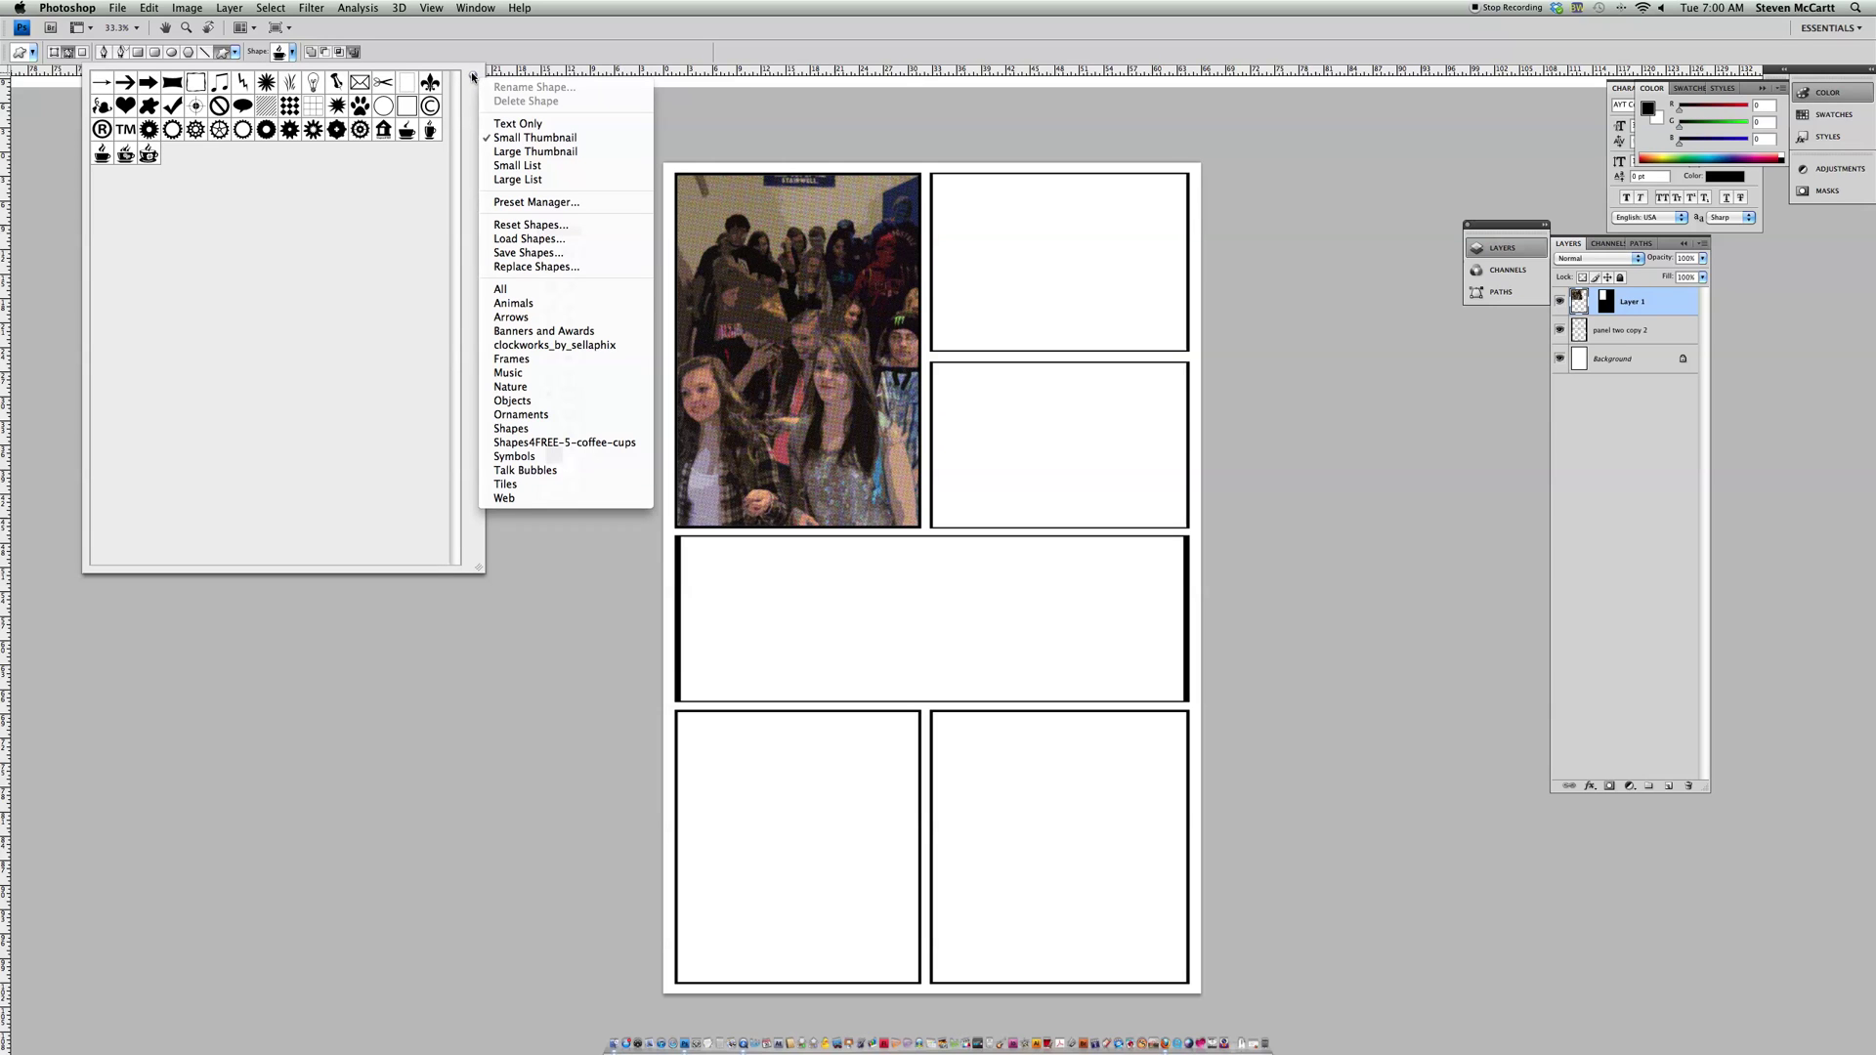
click(541, 292)
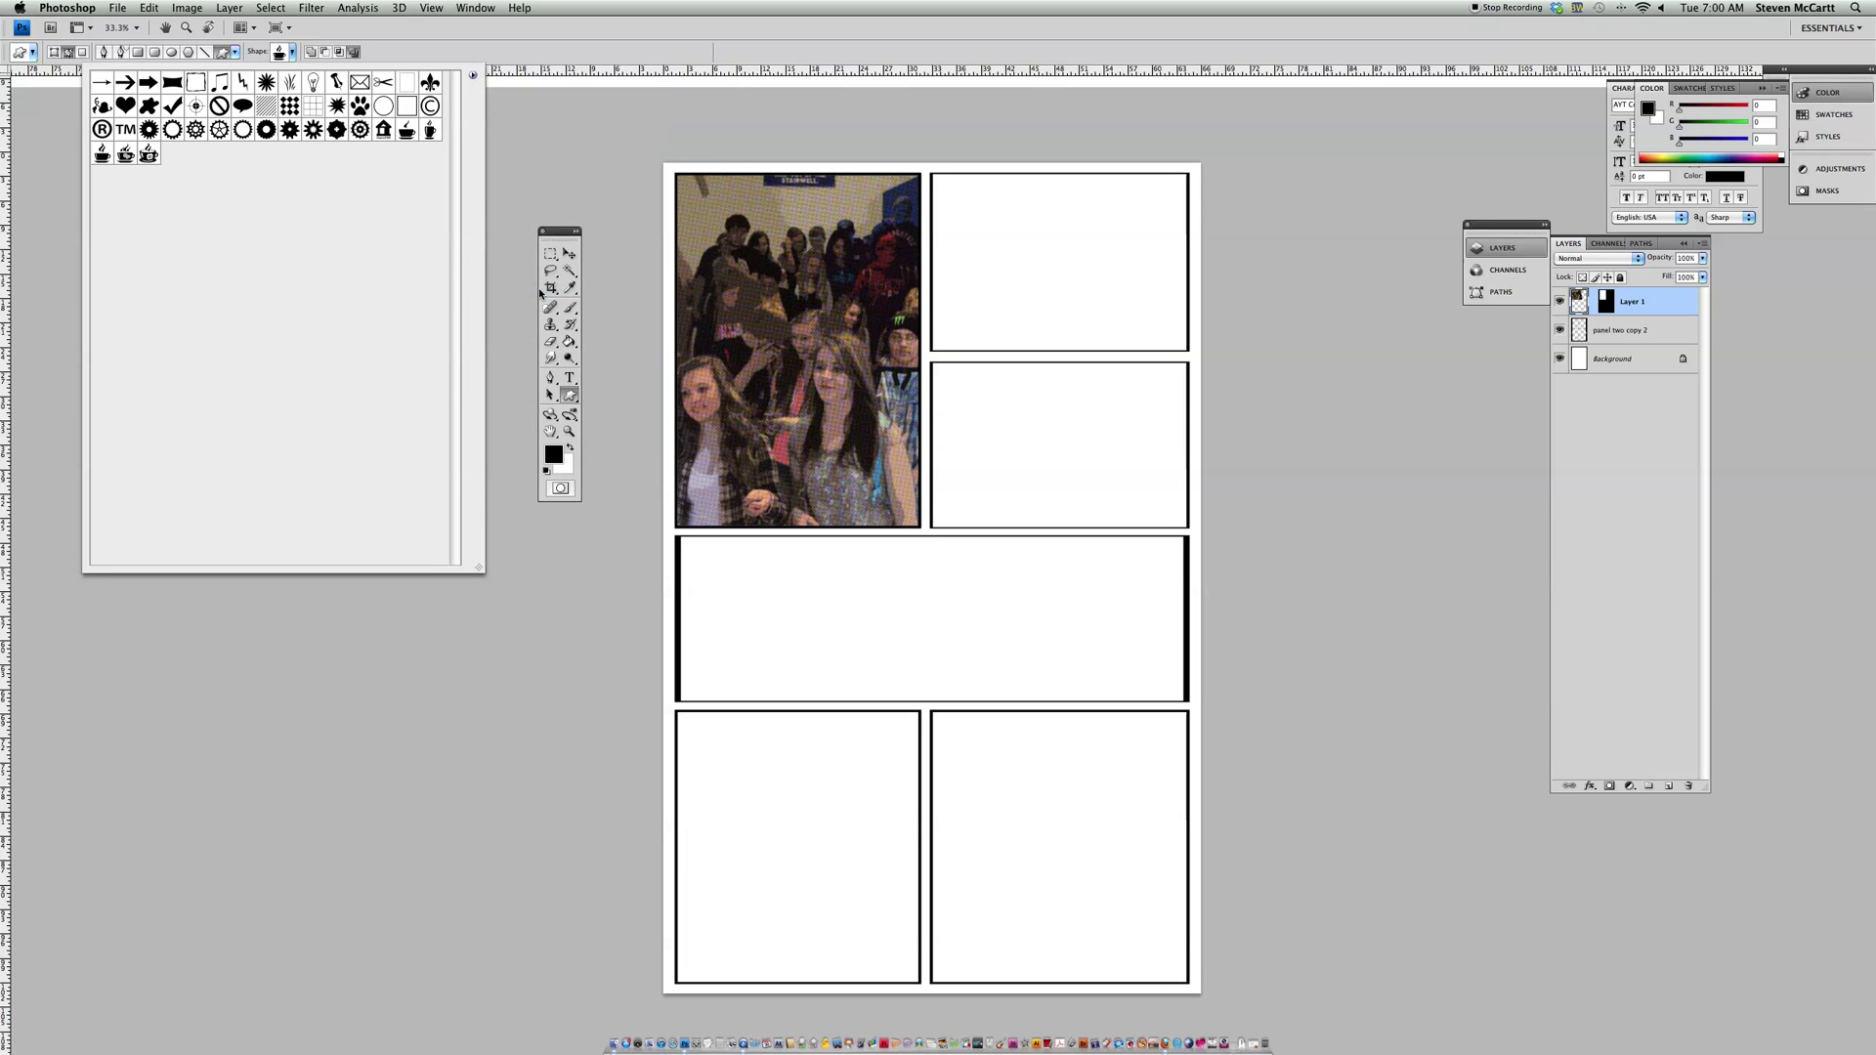
click(861, 282)
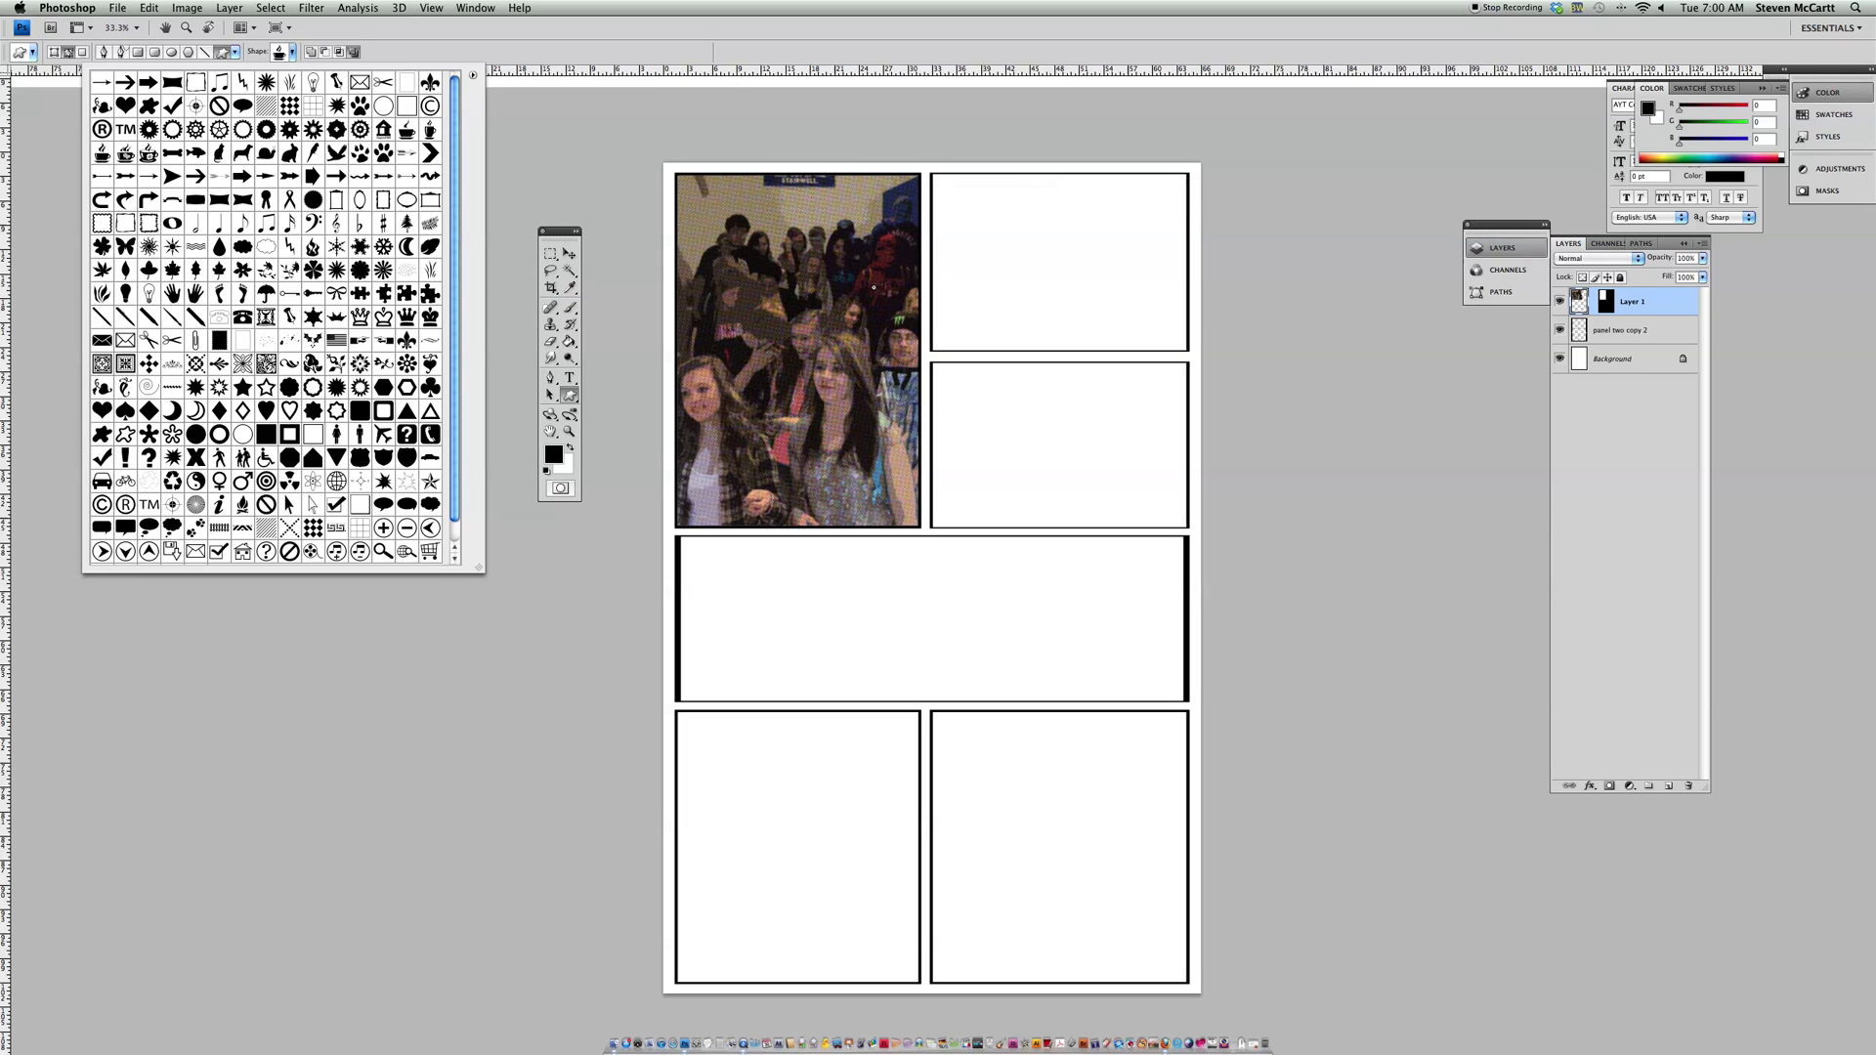
drag(482, 572, 513, 651)
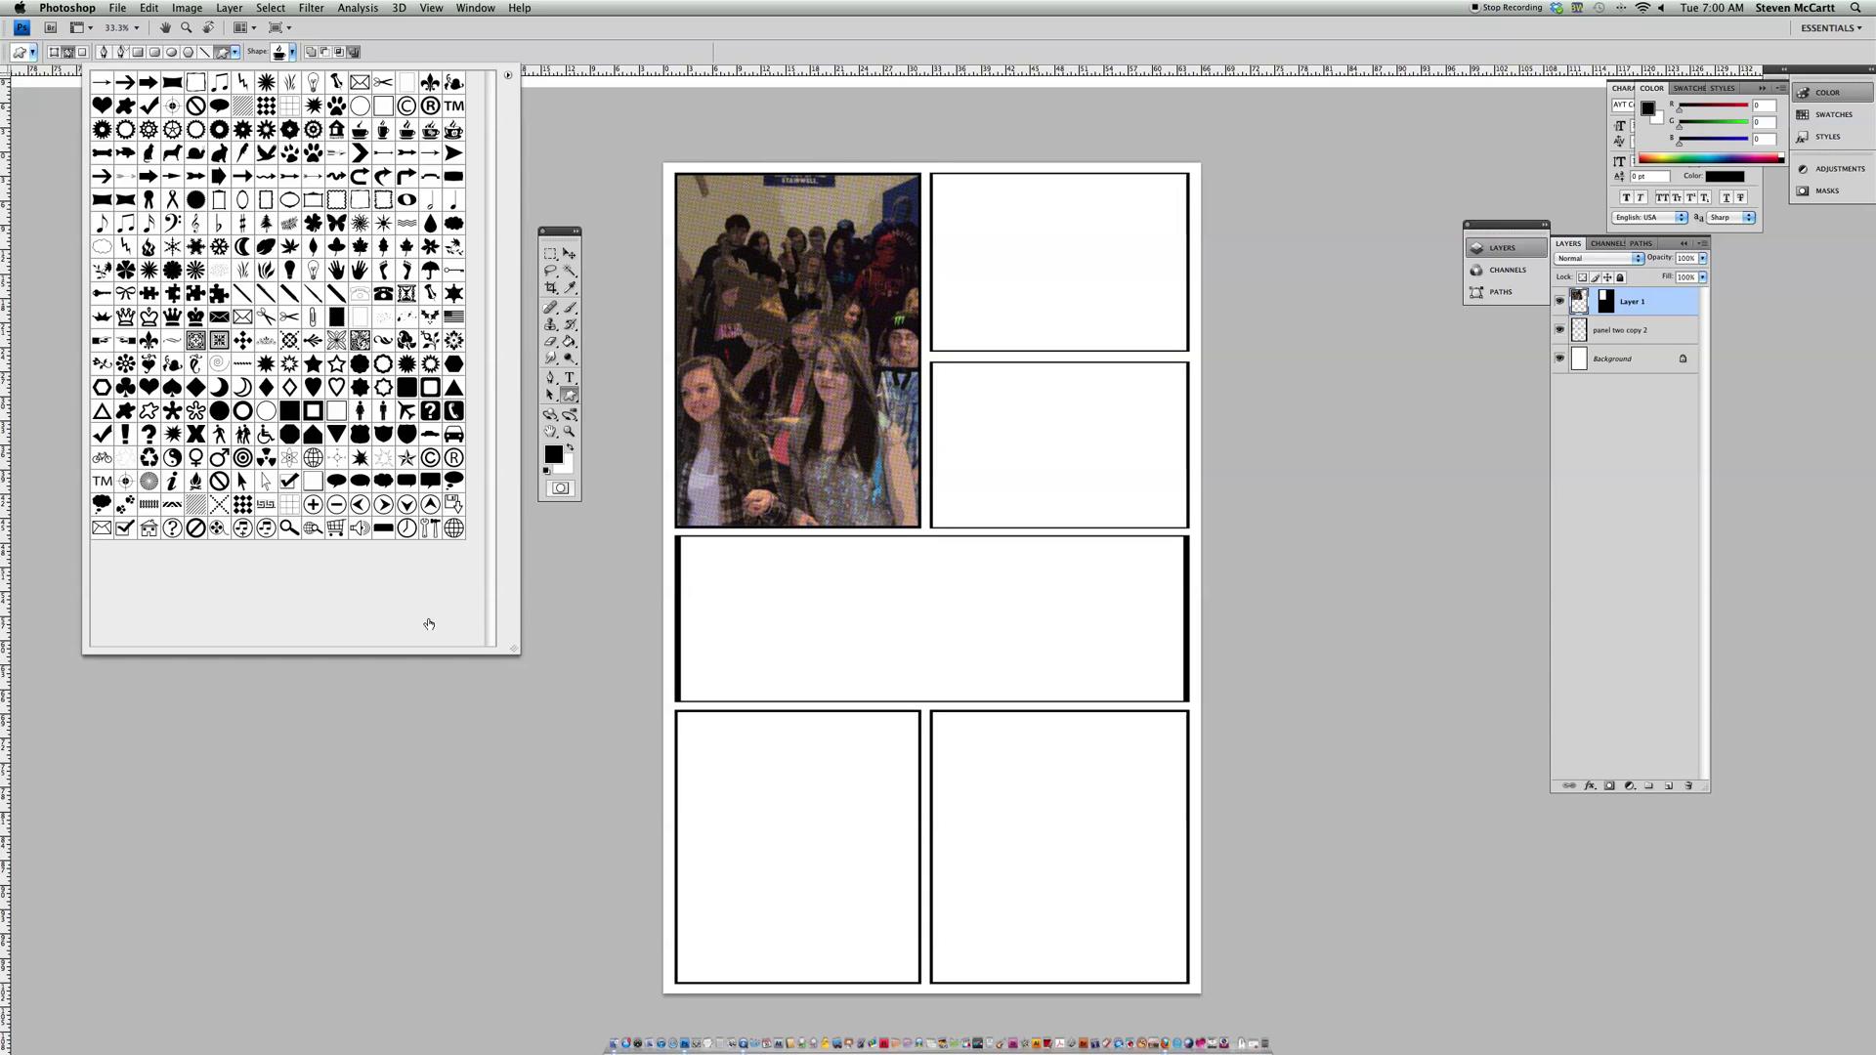
click(338, 484)
Step: Create a new layer named Layer 2 from the Layers panel menu
click(1705, 244)
click(1628, 256)
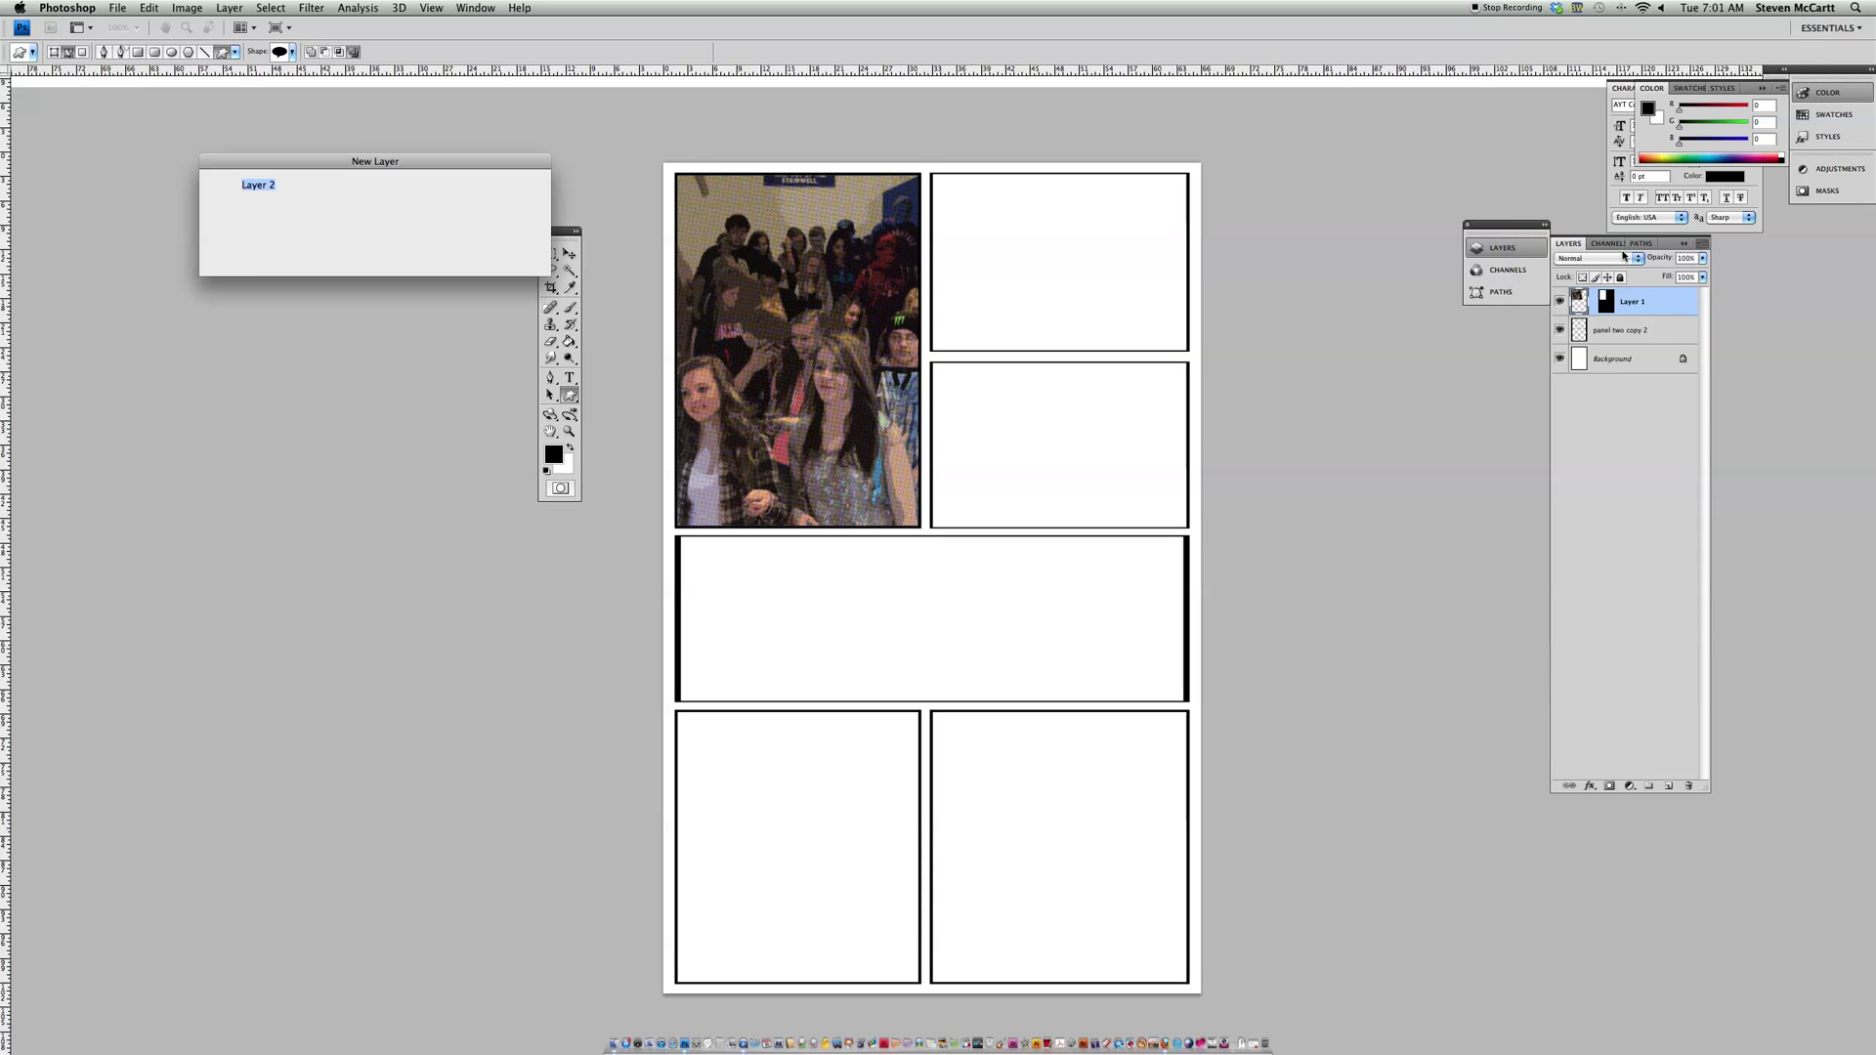
key(Return)
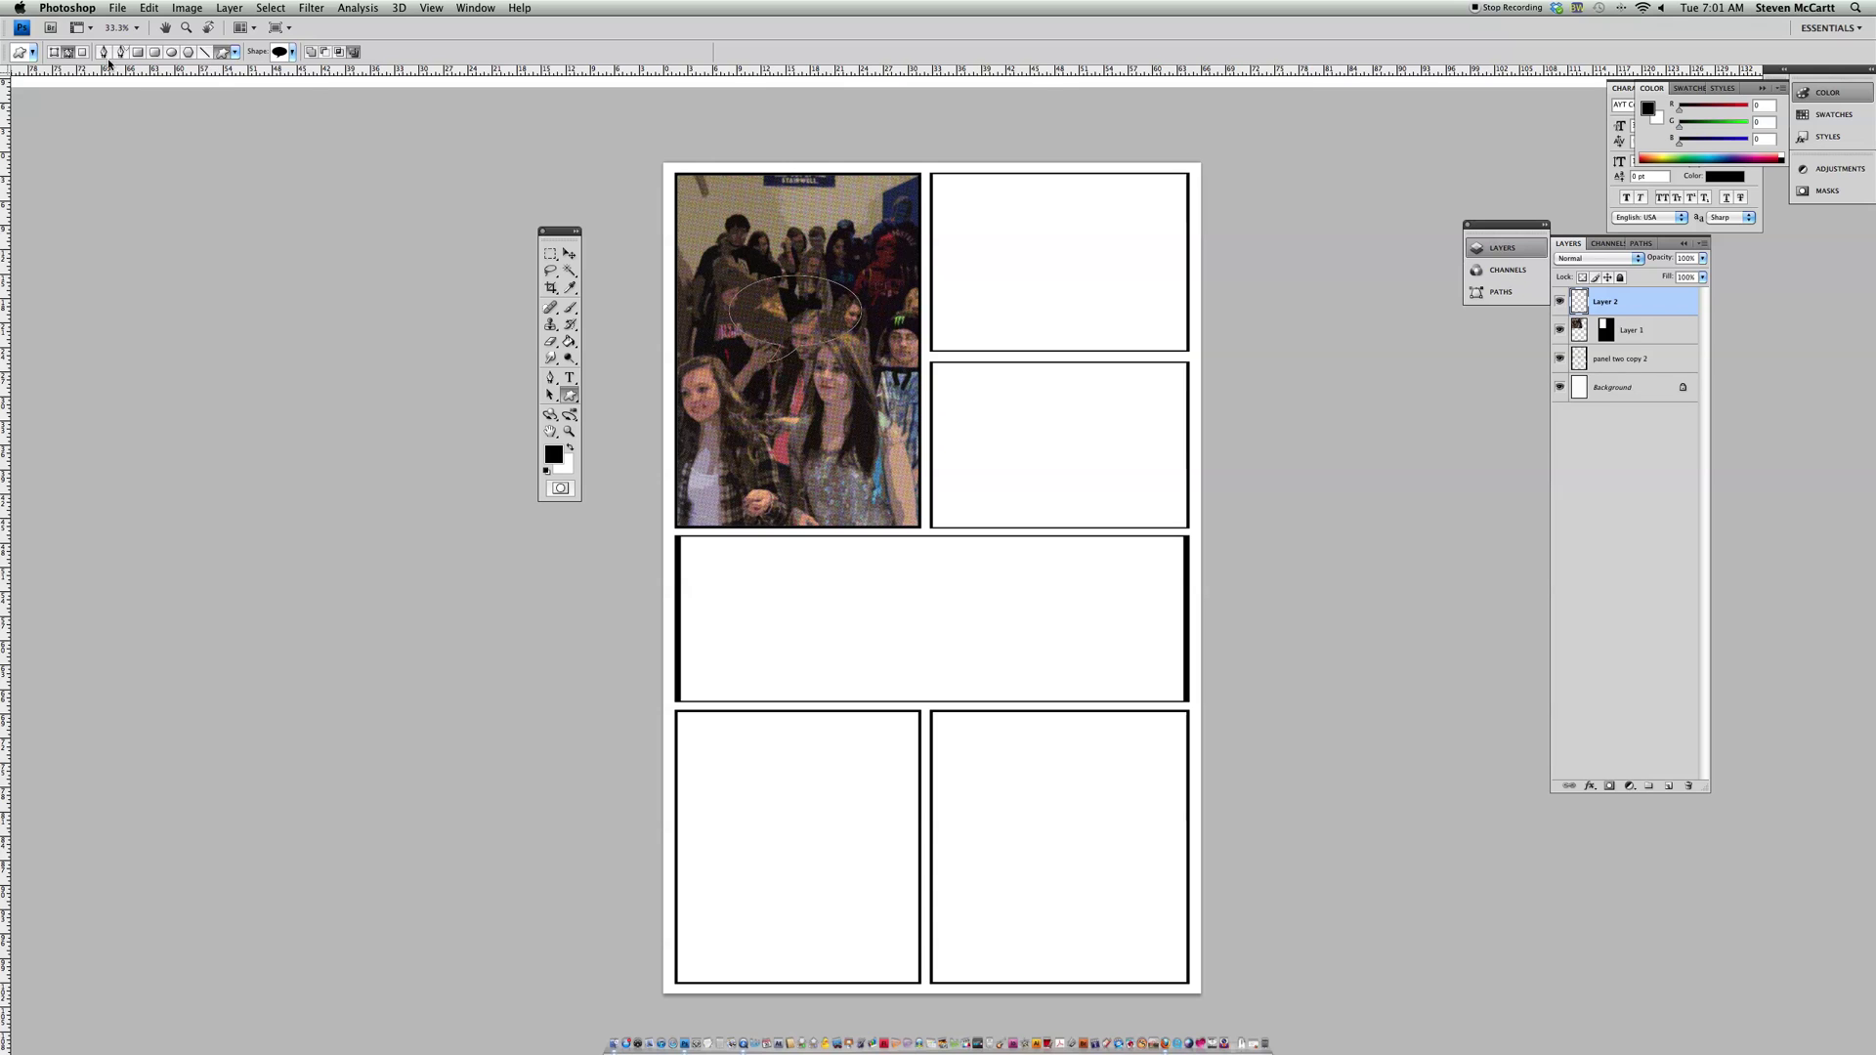
Step: Draw the Talk 1 bubble as a white-filled shape layer over the crowd photo
click(52, 52)
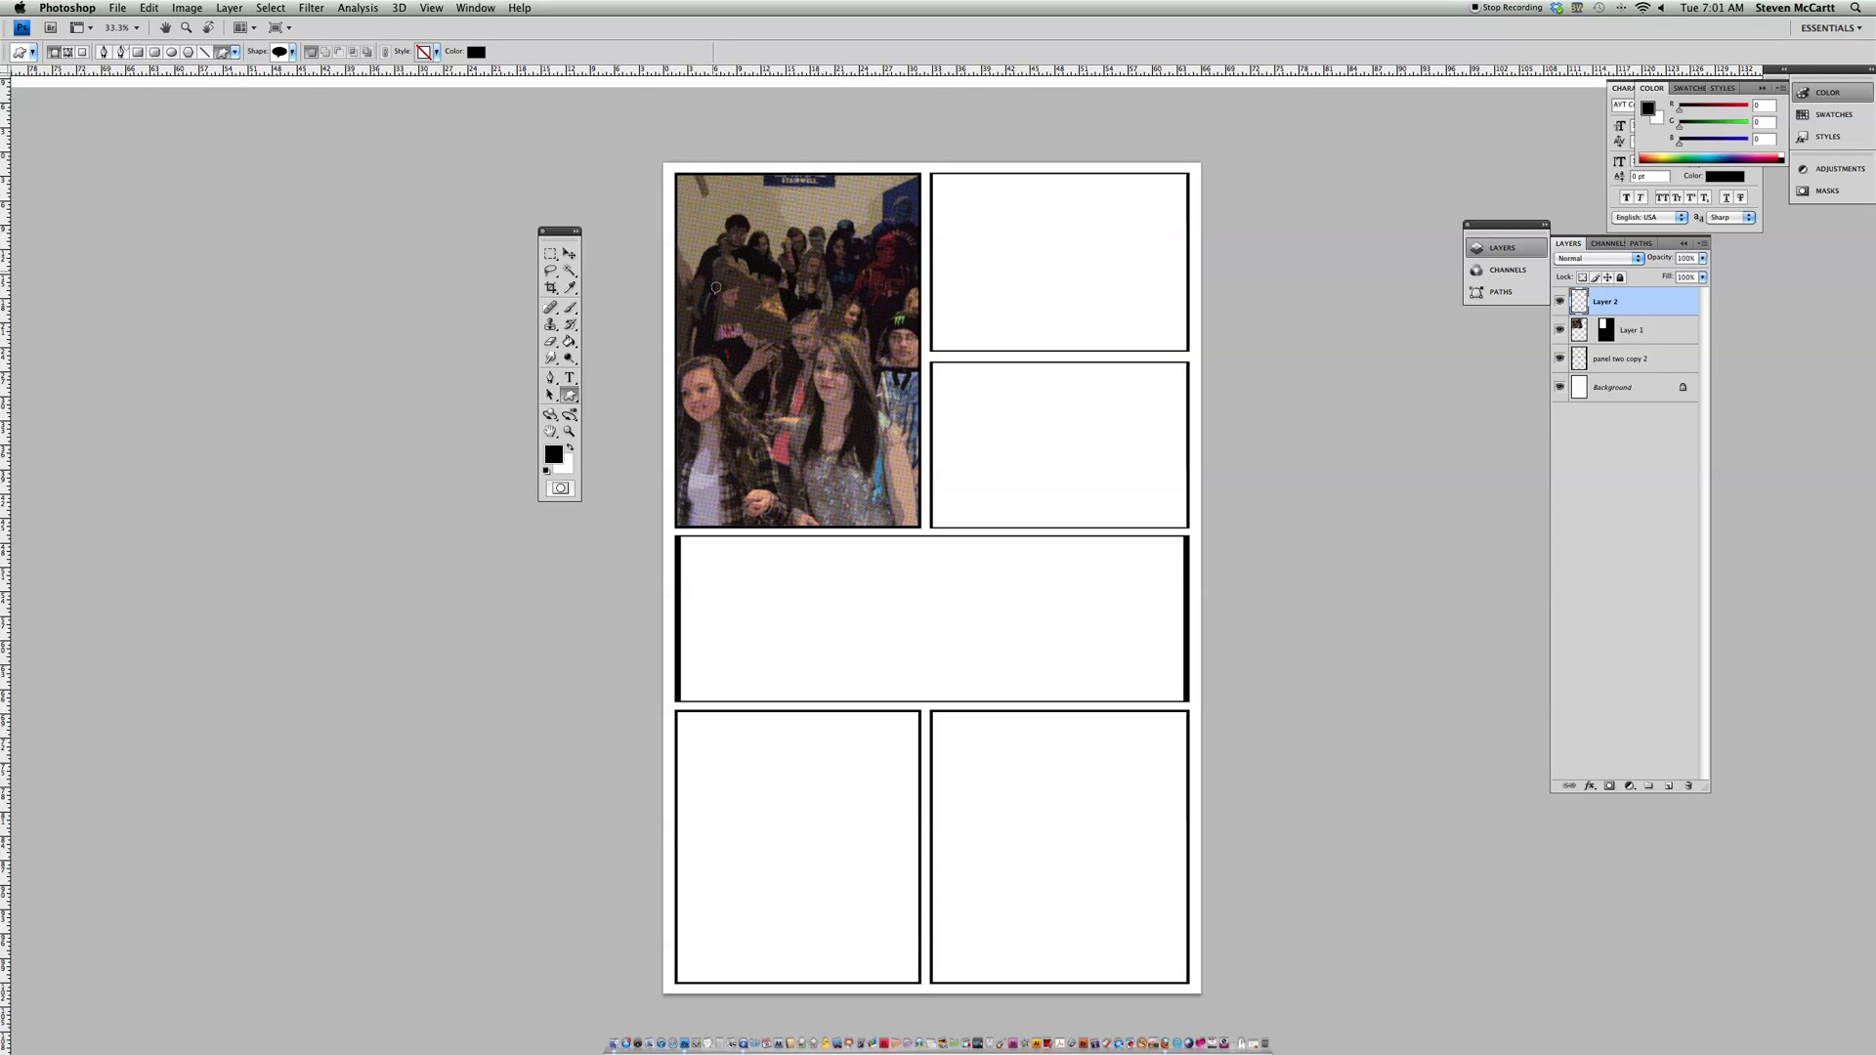
drag(711, 283, 816, 369)
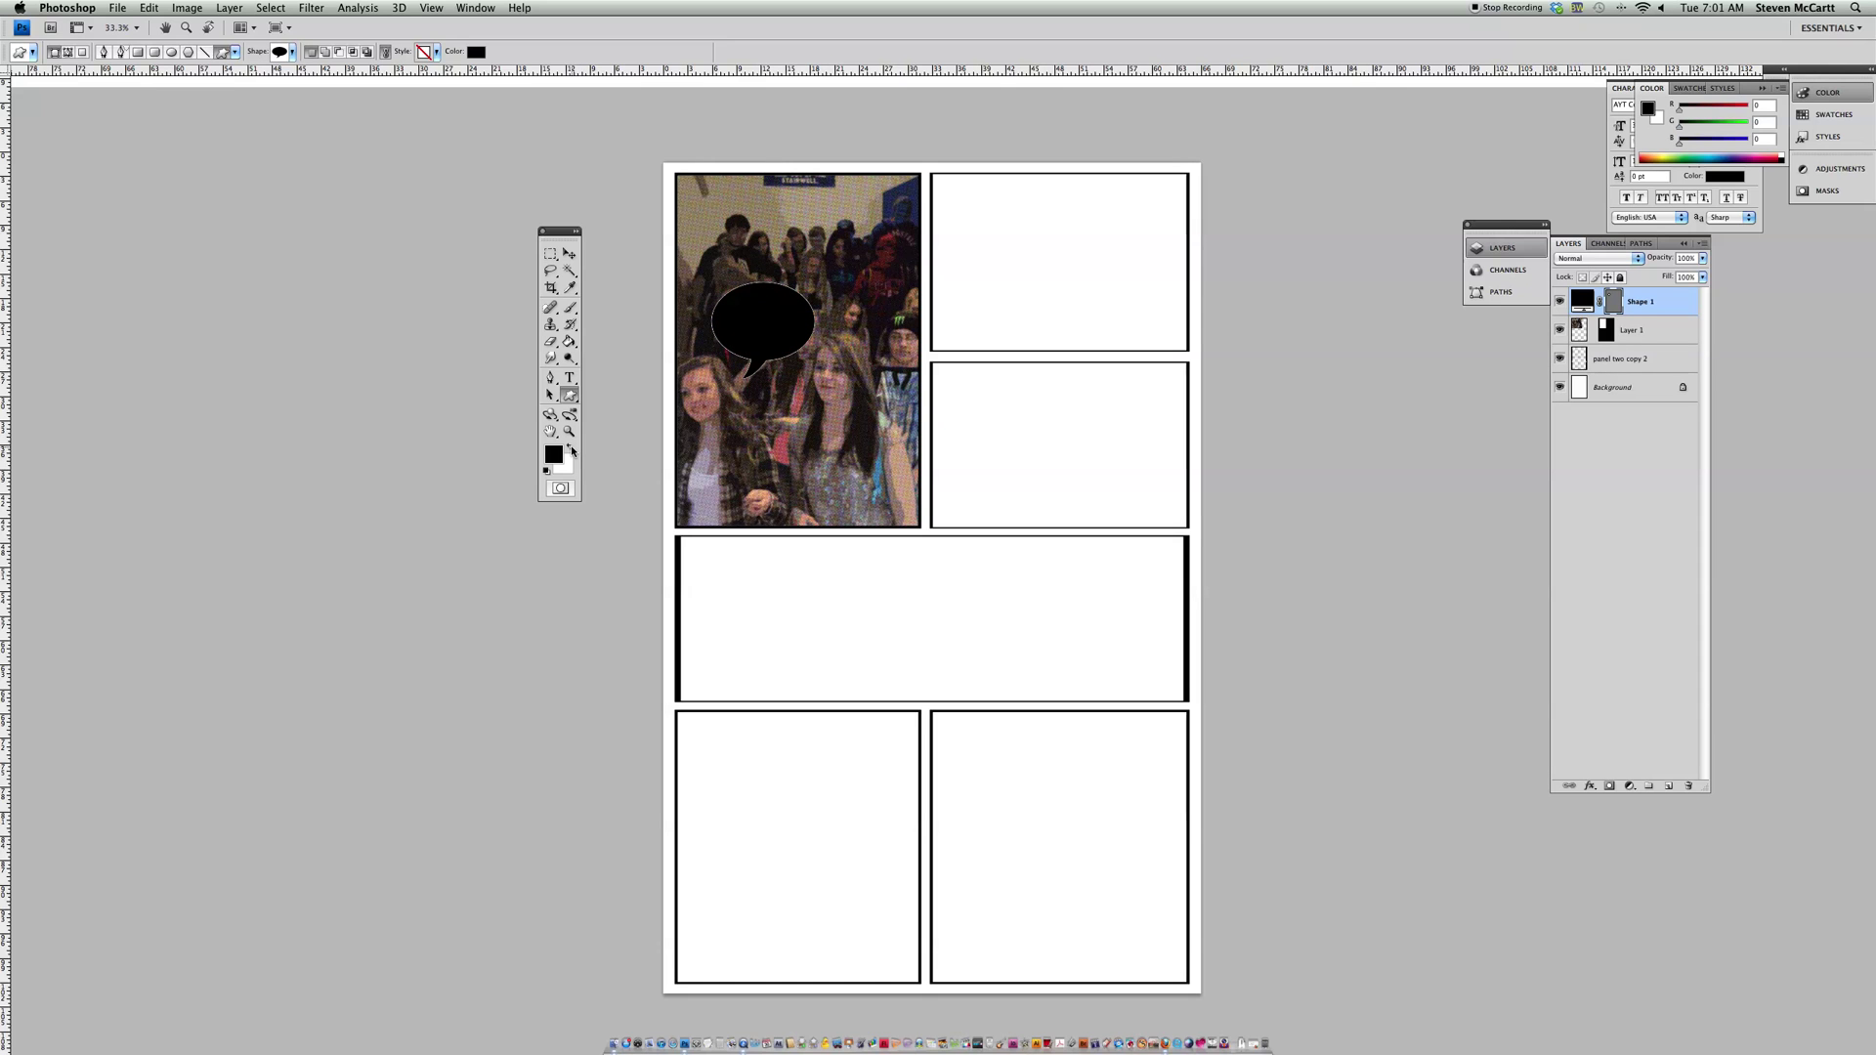
click(149, 7)
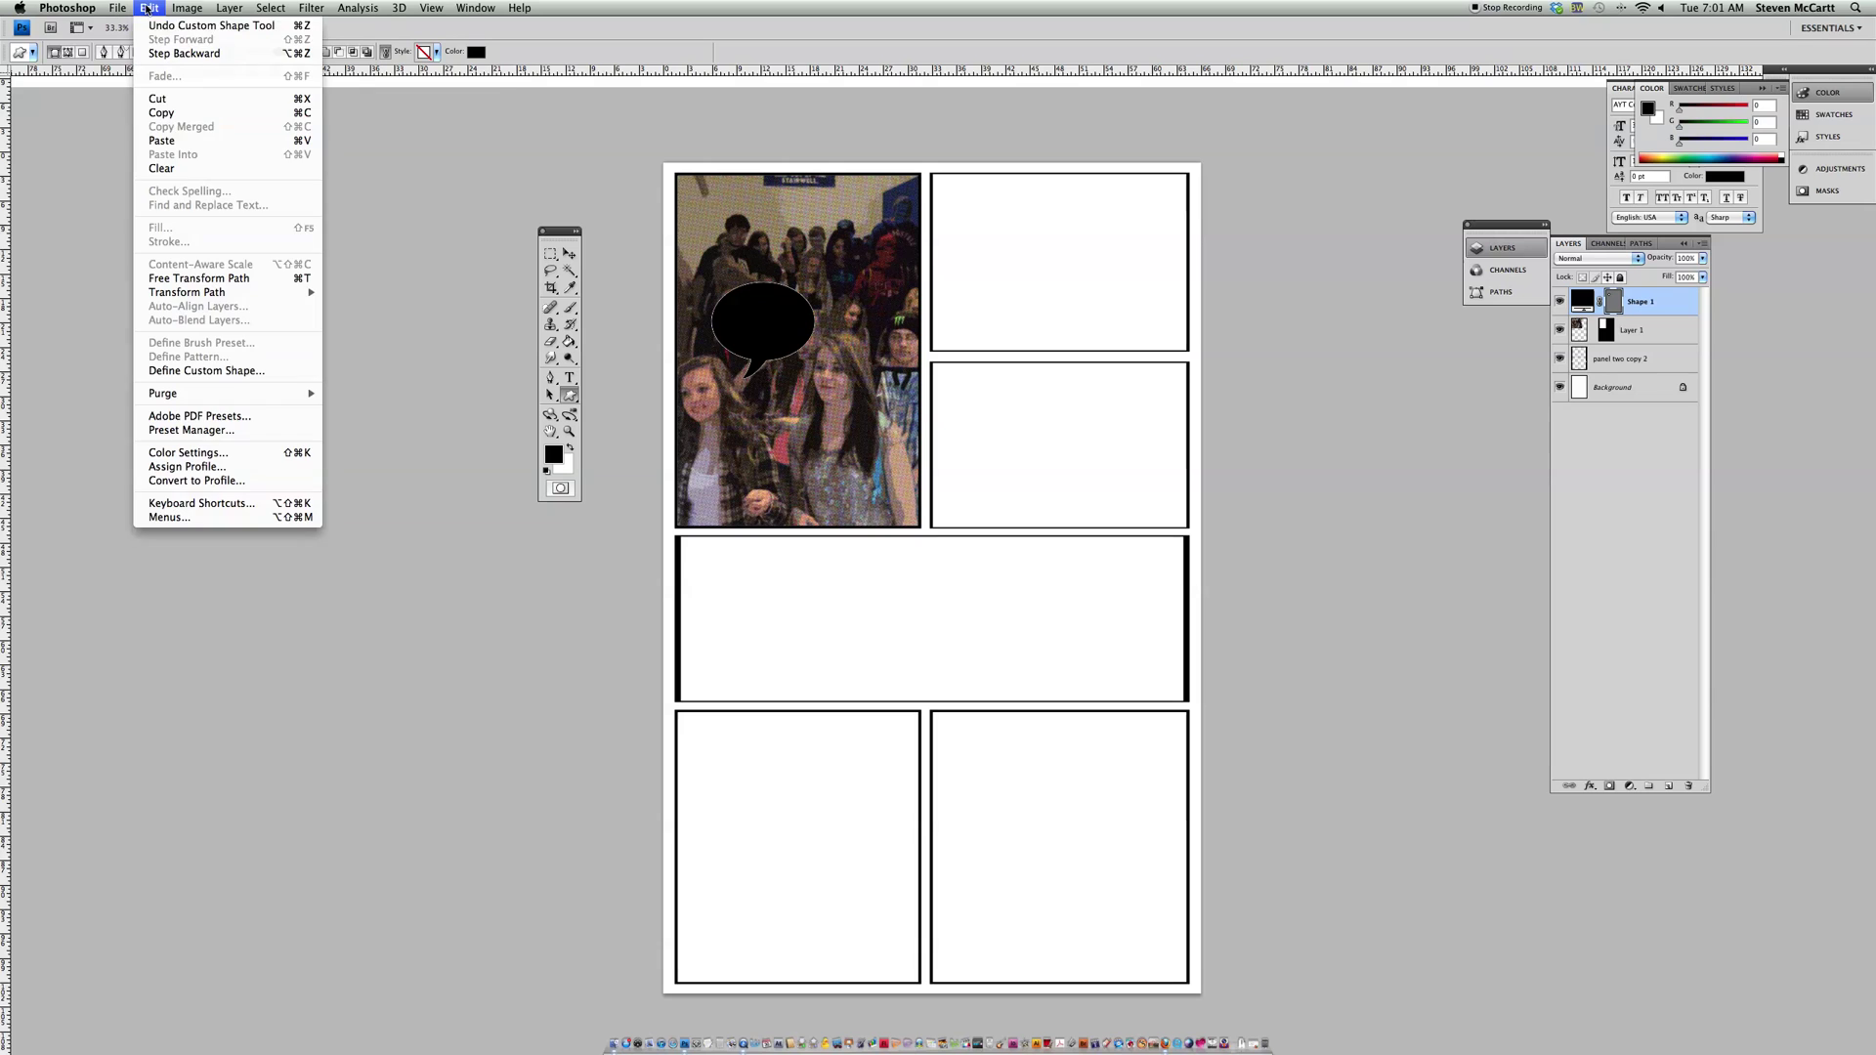
click(196, 25)
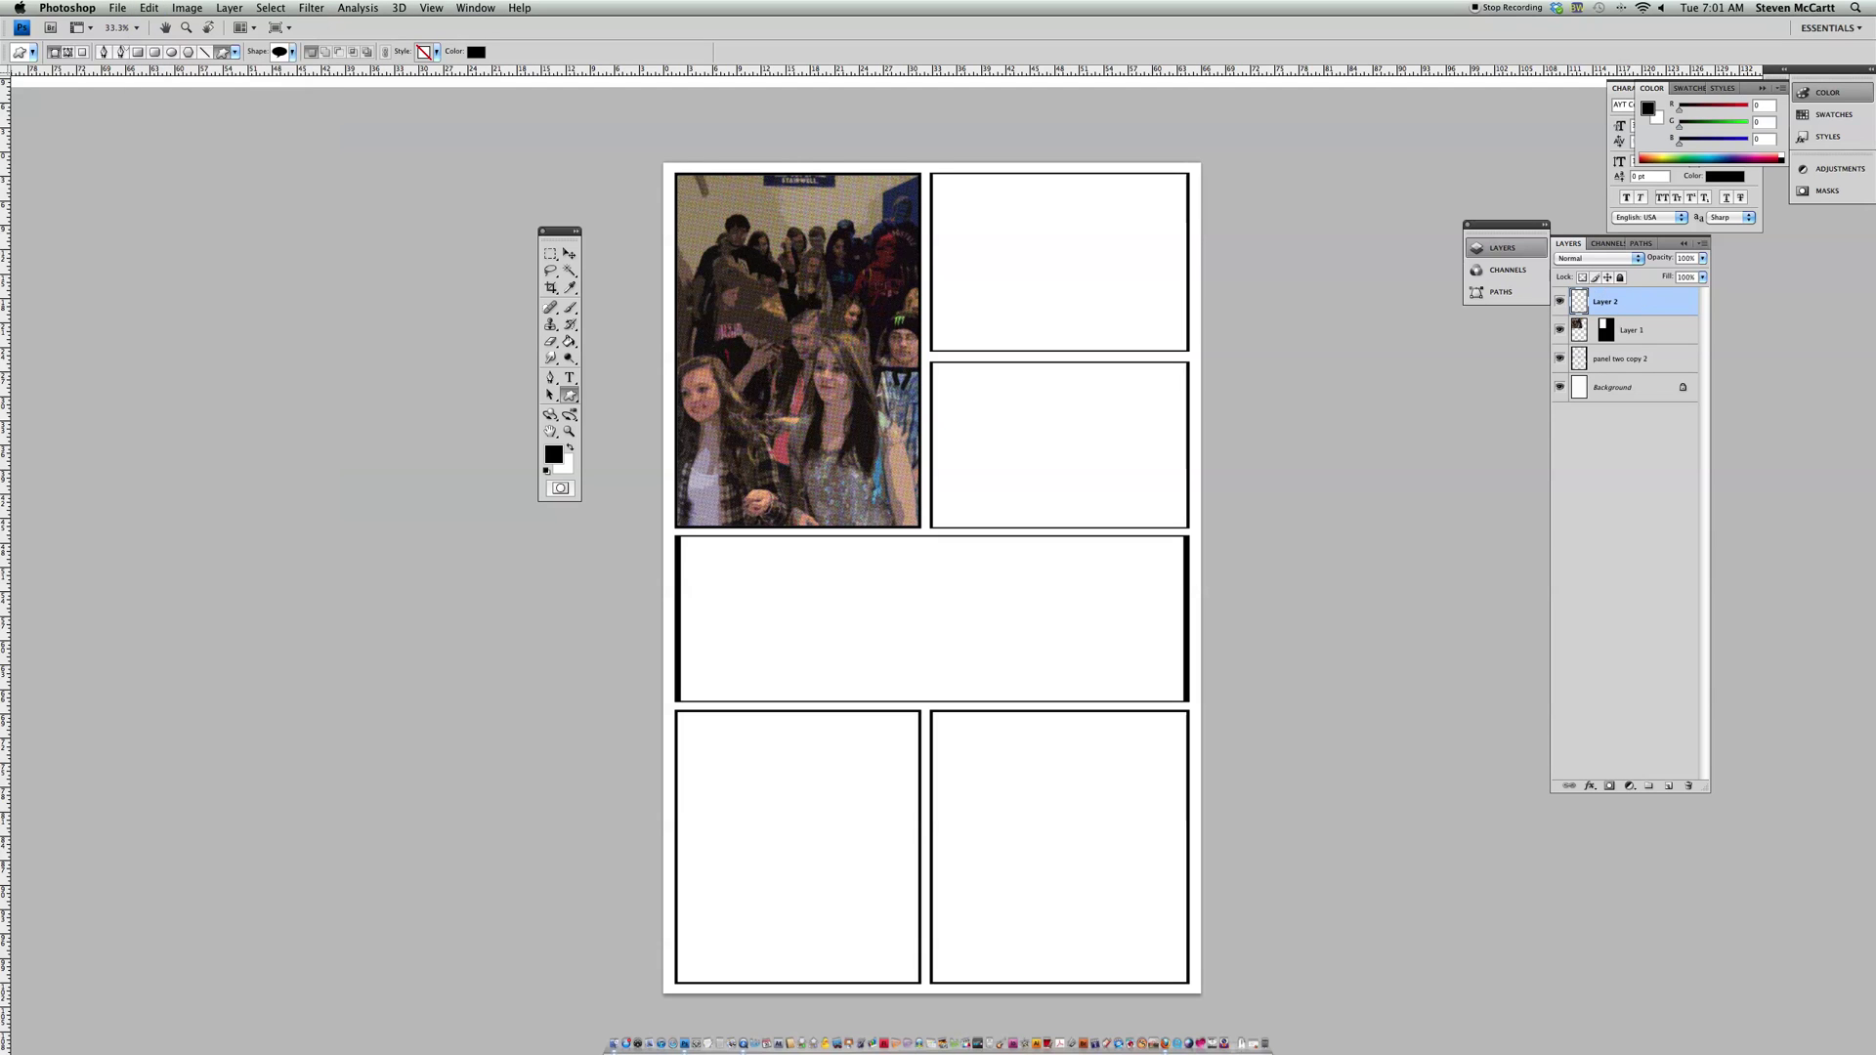
click(572, 449)
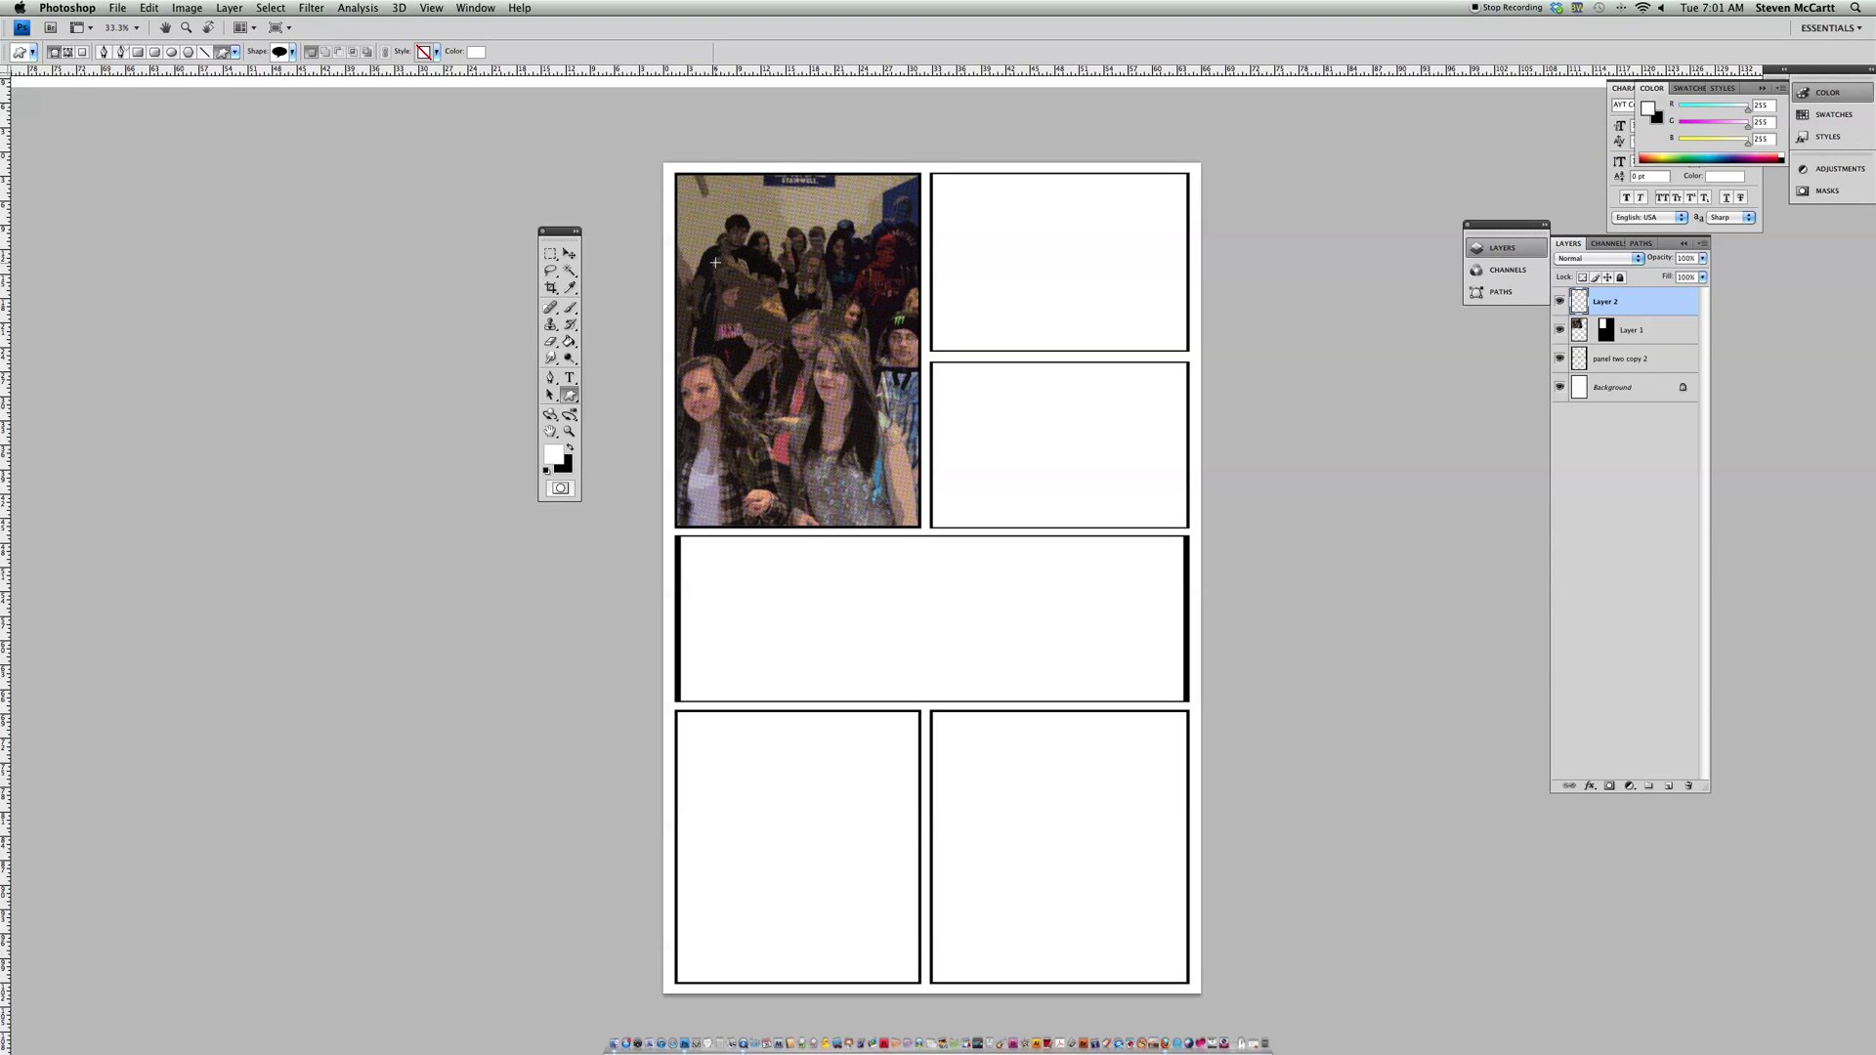
drag(715, 262, 806, 384)
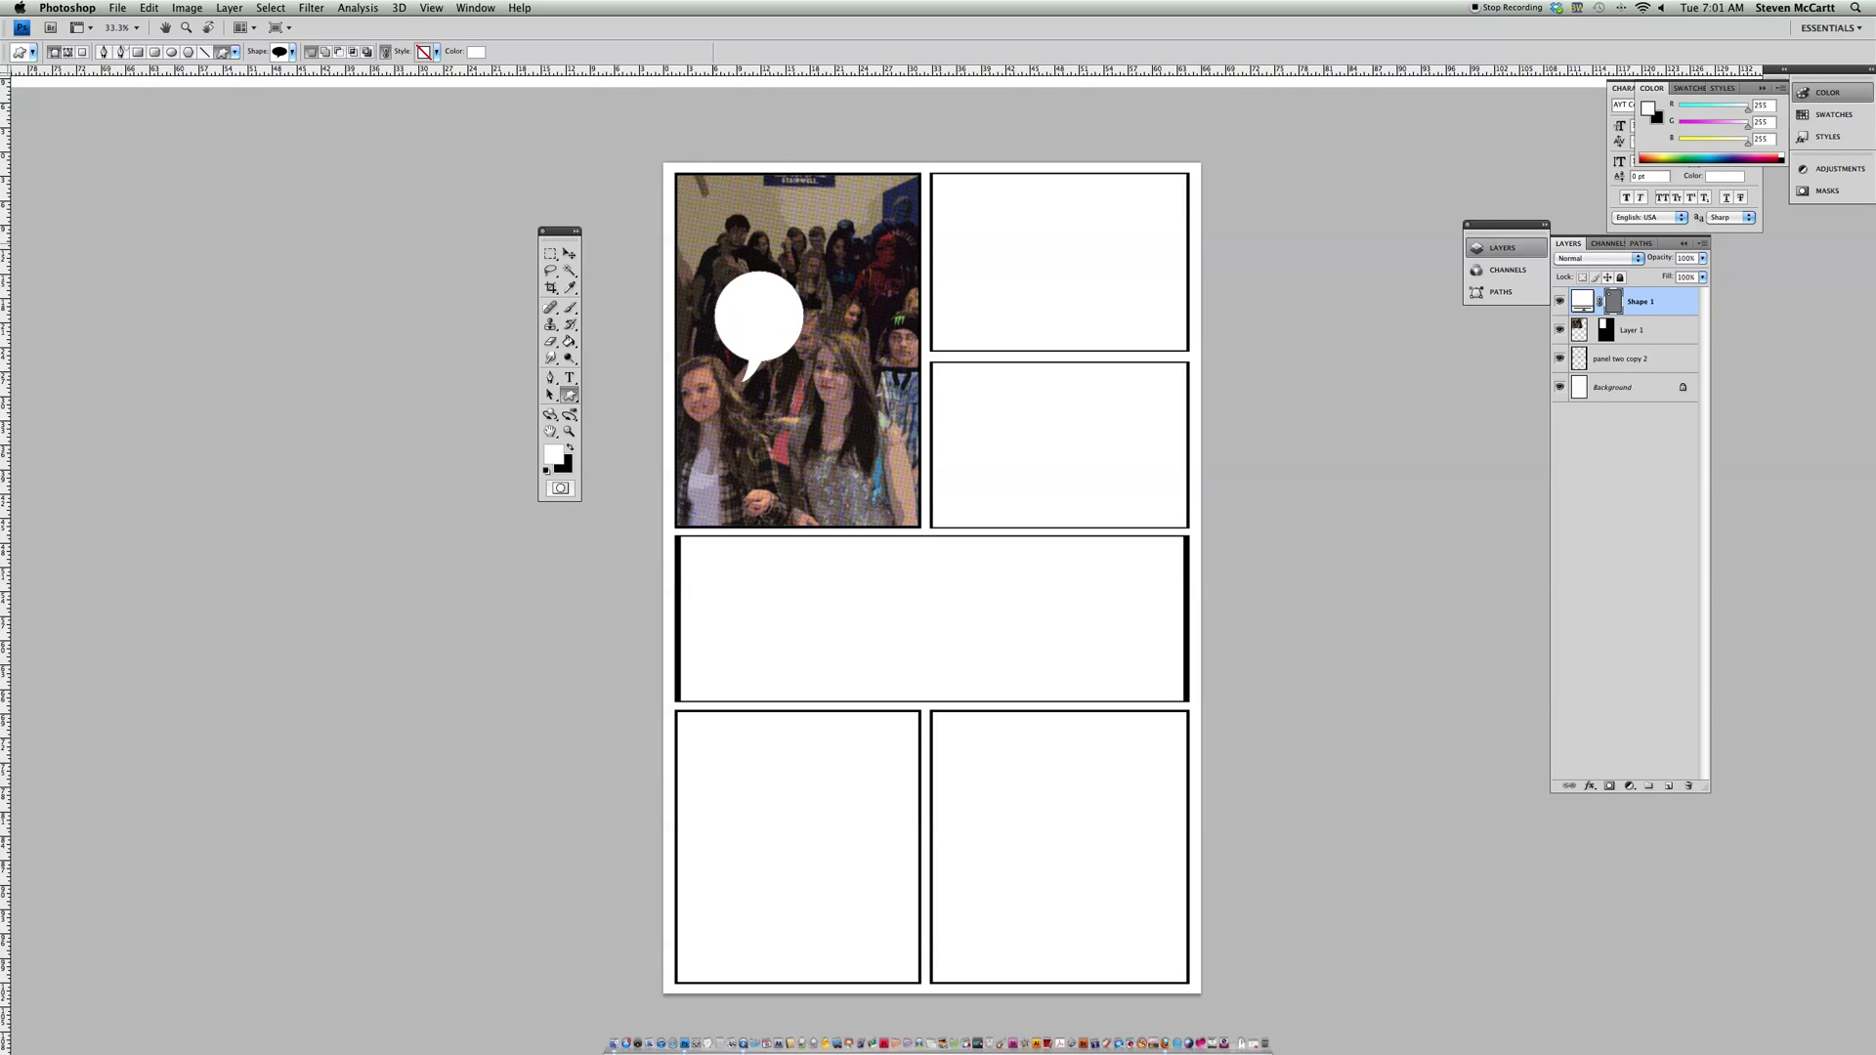
Step: Nudge the white speech balloon a few pixels up and slightly right over the crowd photo
key(v)
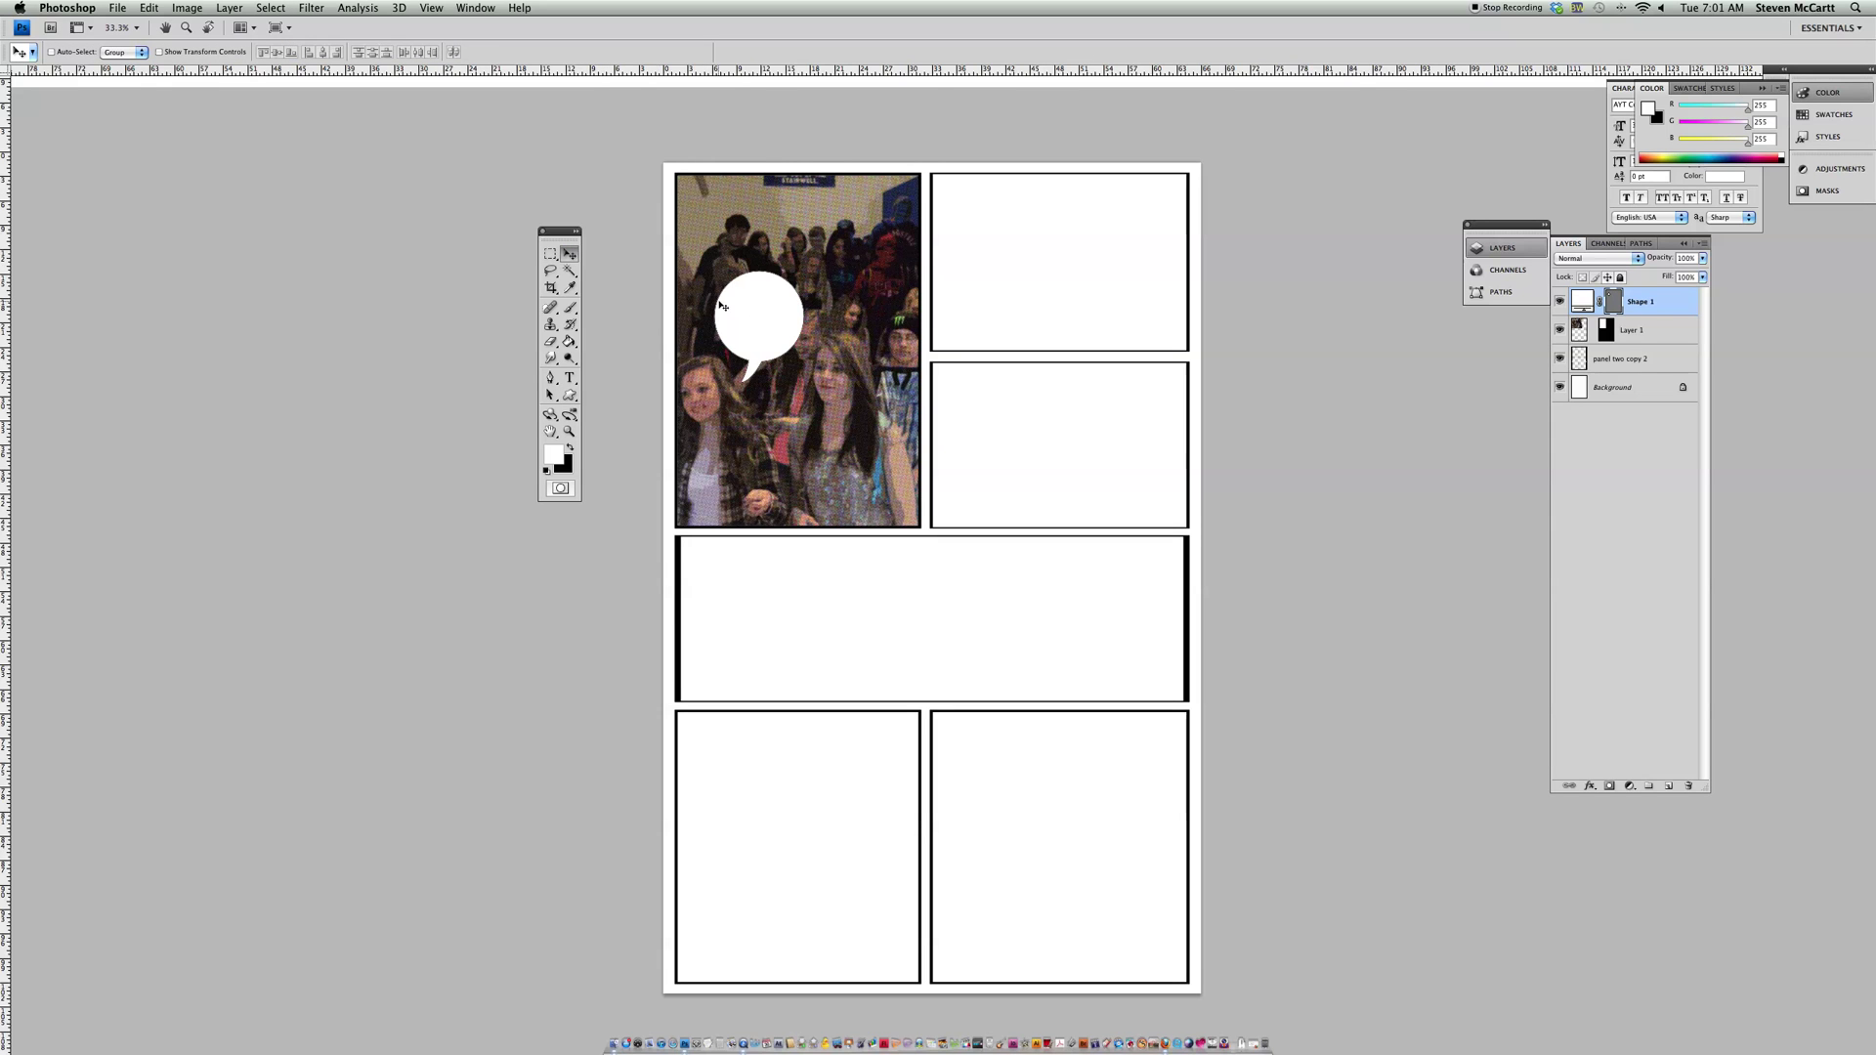
right_click(753, 310)
click(754, 309)
drag(755, 309, 769, 299)
Step: Draw a text box inside the speech balloon and type the caption 'I AM SO HUNGRY' in black
click(569, 377)
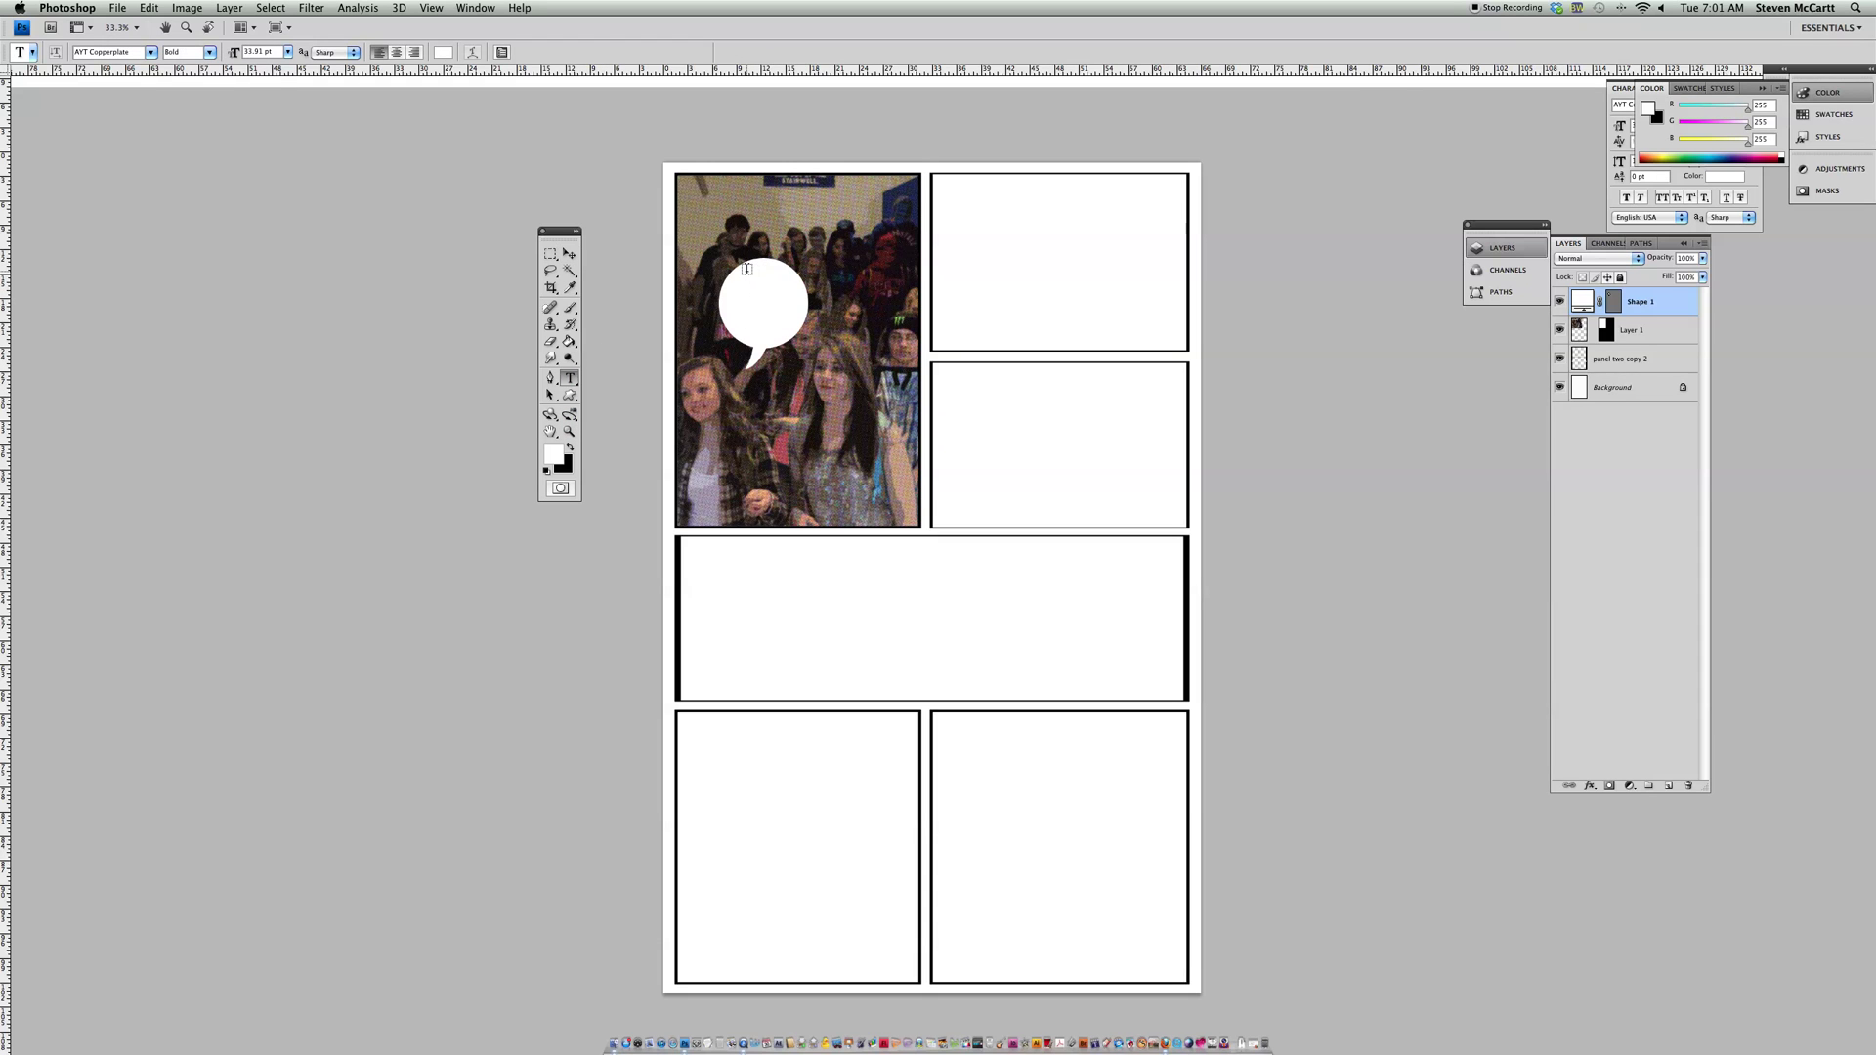
drag(747, 281, 797, 328)
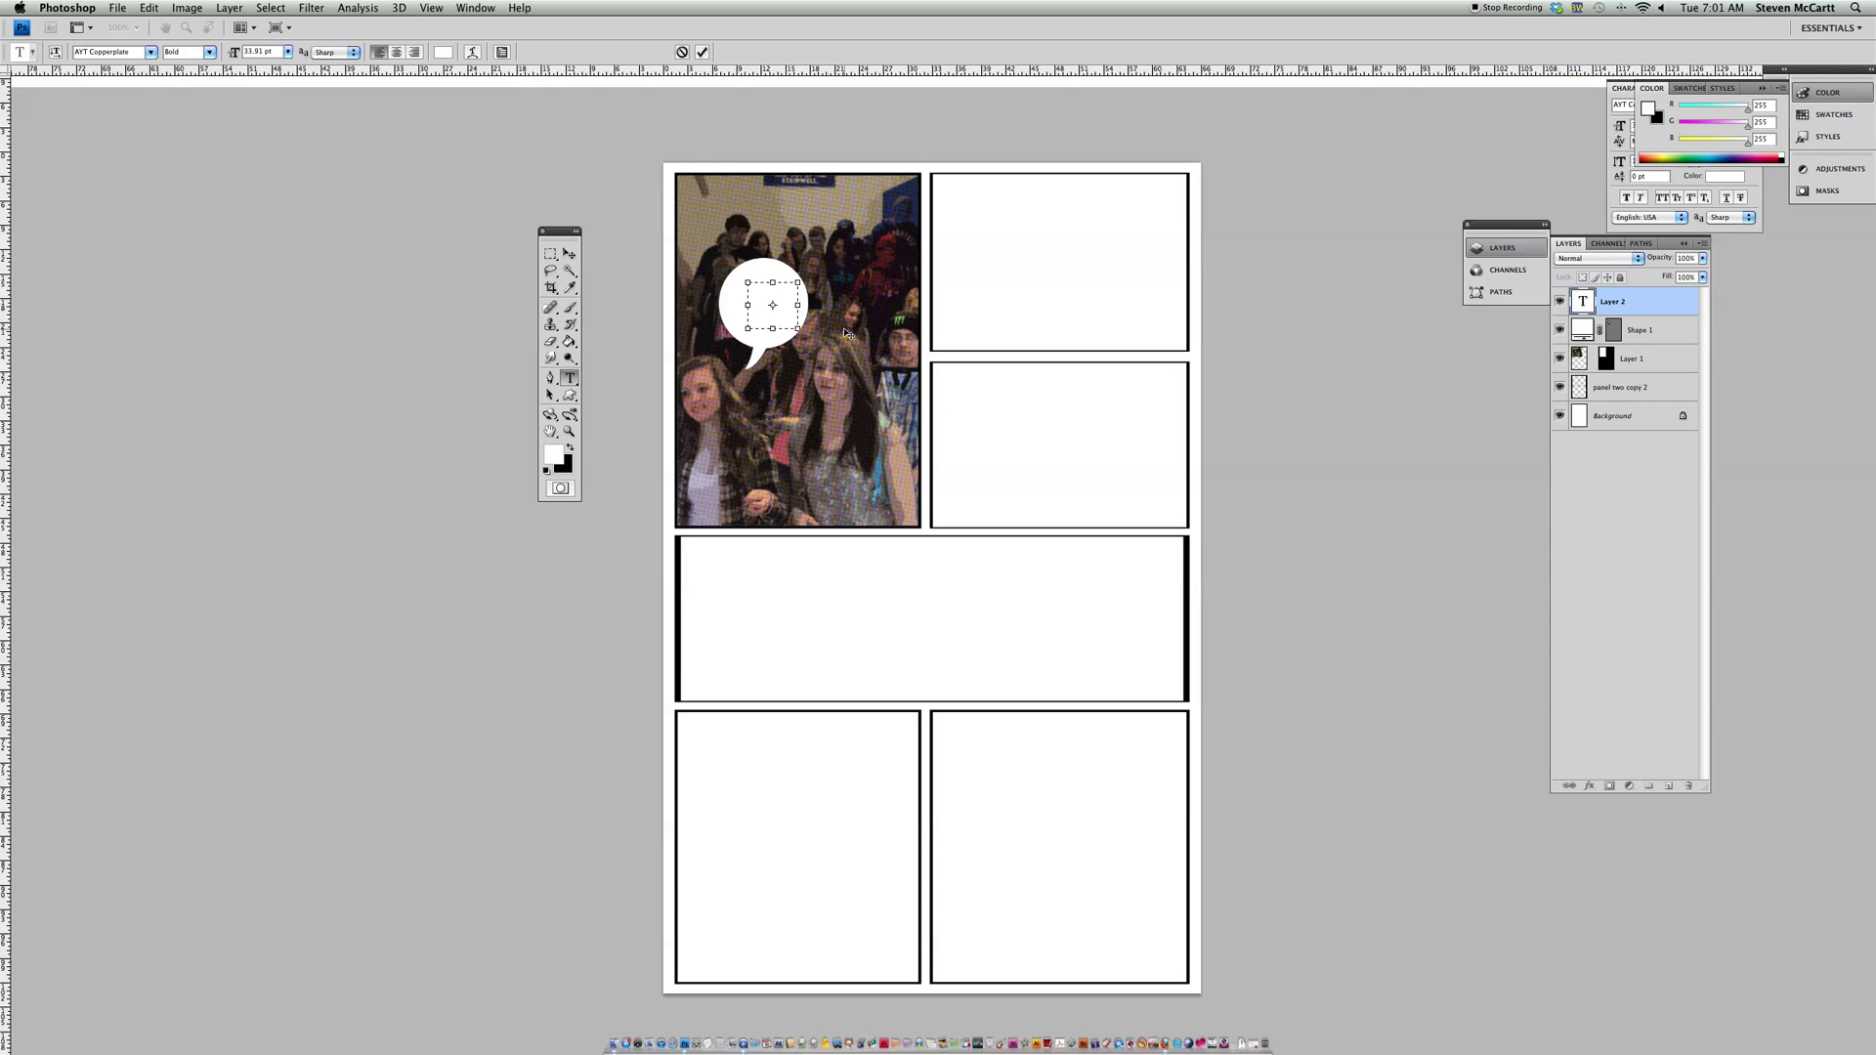
click(575, 446)
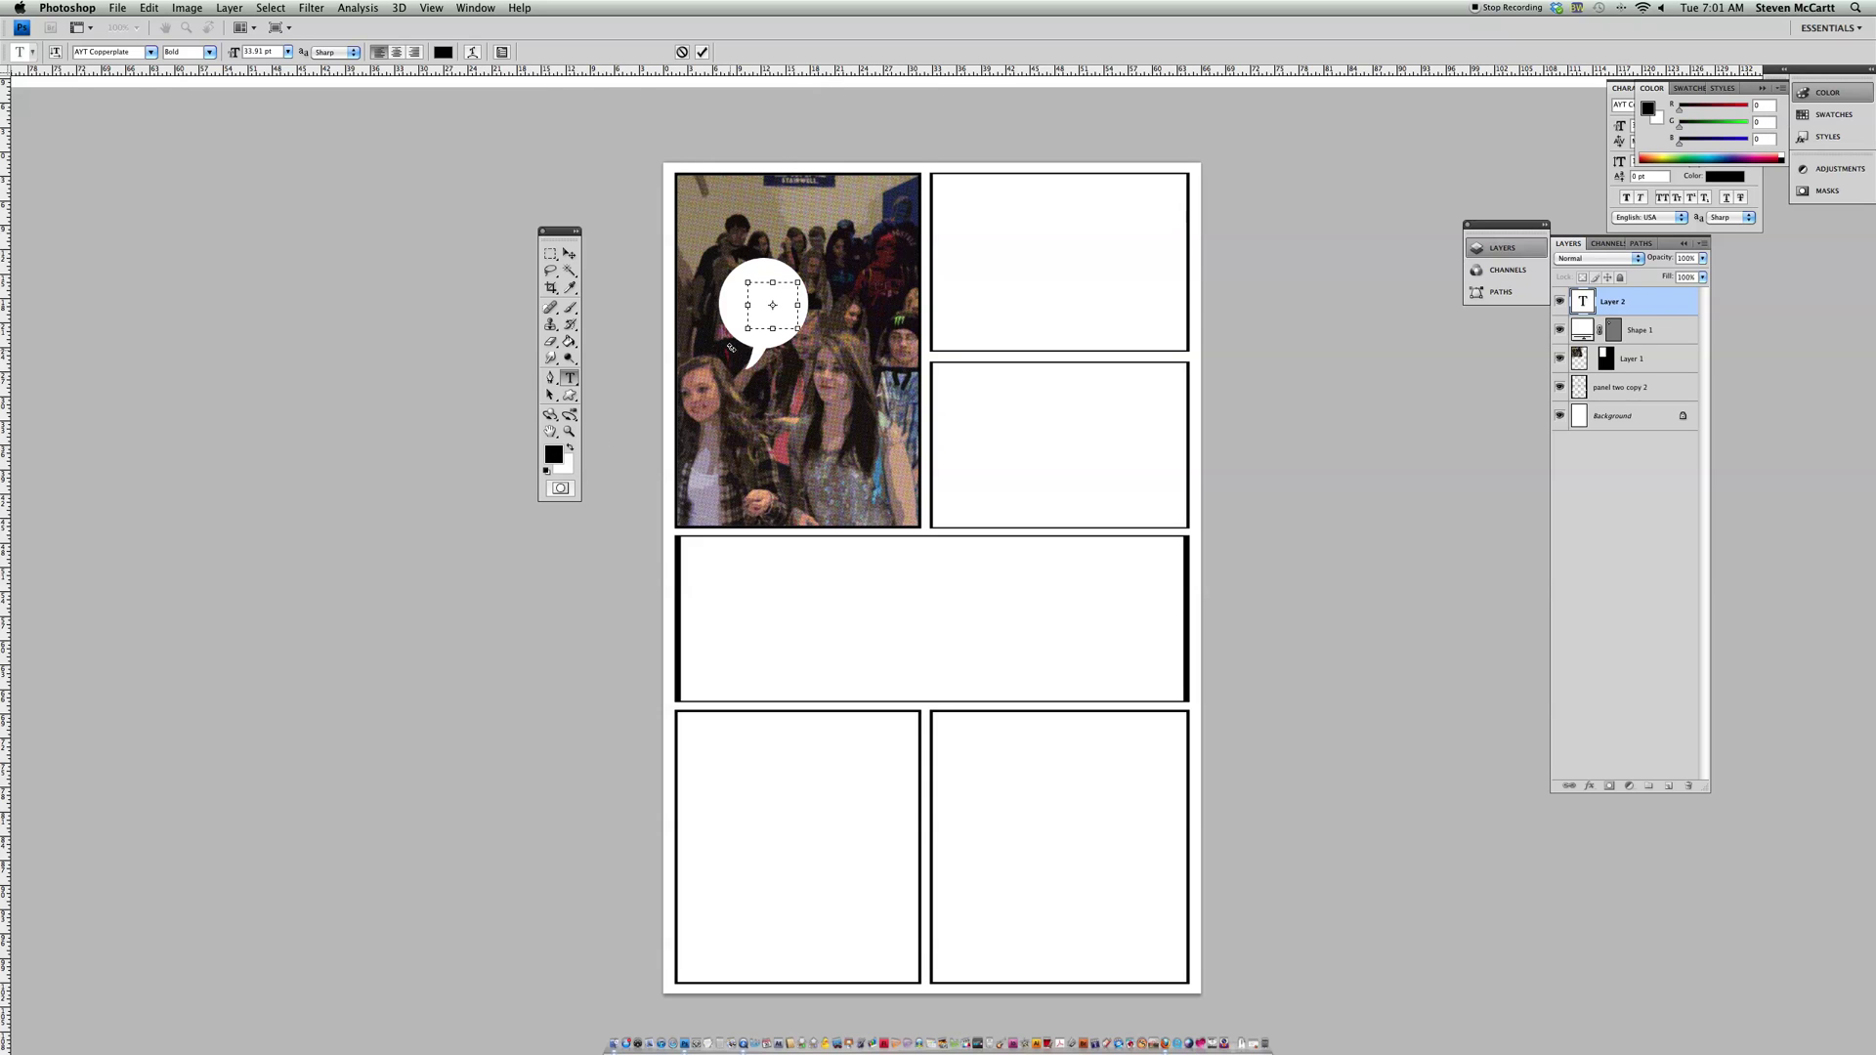
text(I AMS)
key(BackSpace)
text(SO)
Step: Set the balloon text to 18 pt and reshape the text box so HUNGRY fits
key(super+a)
click(288, 53)
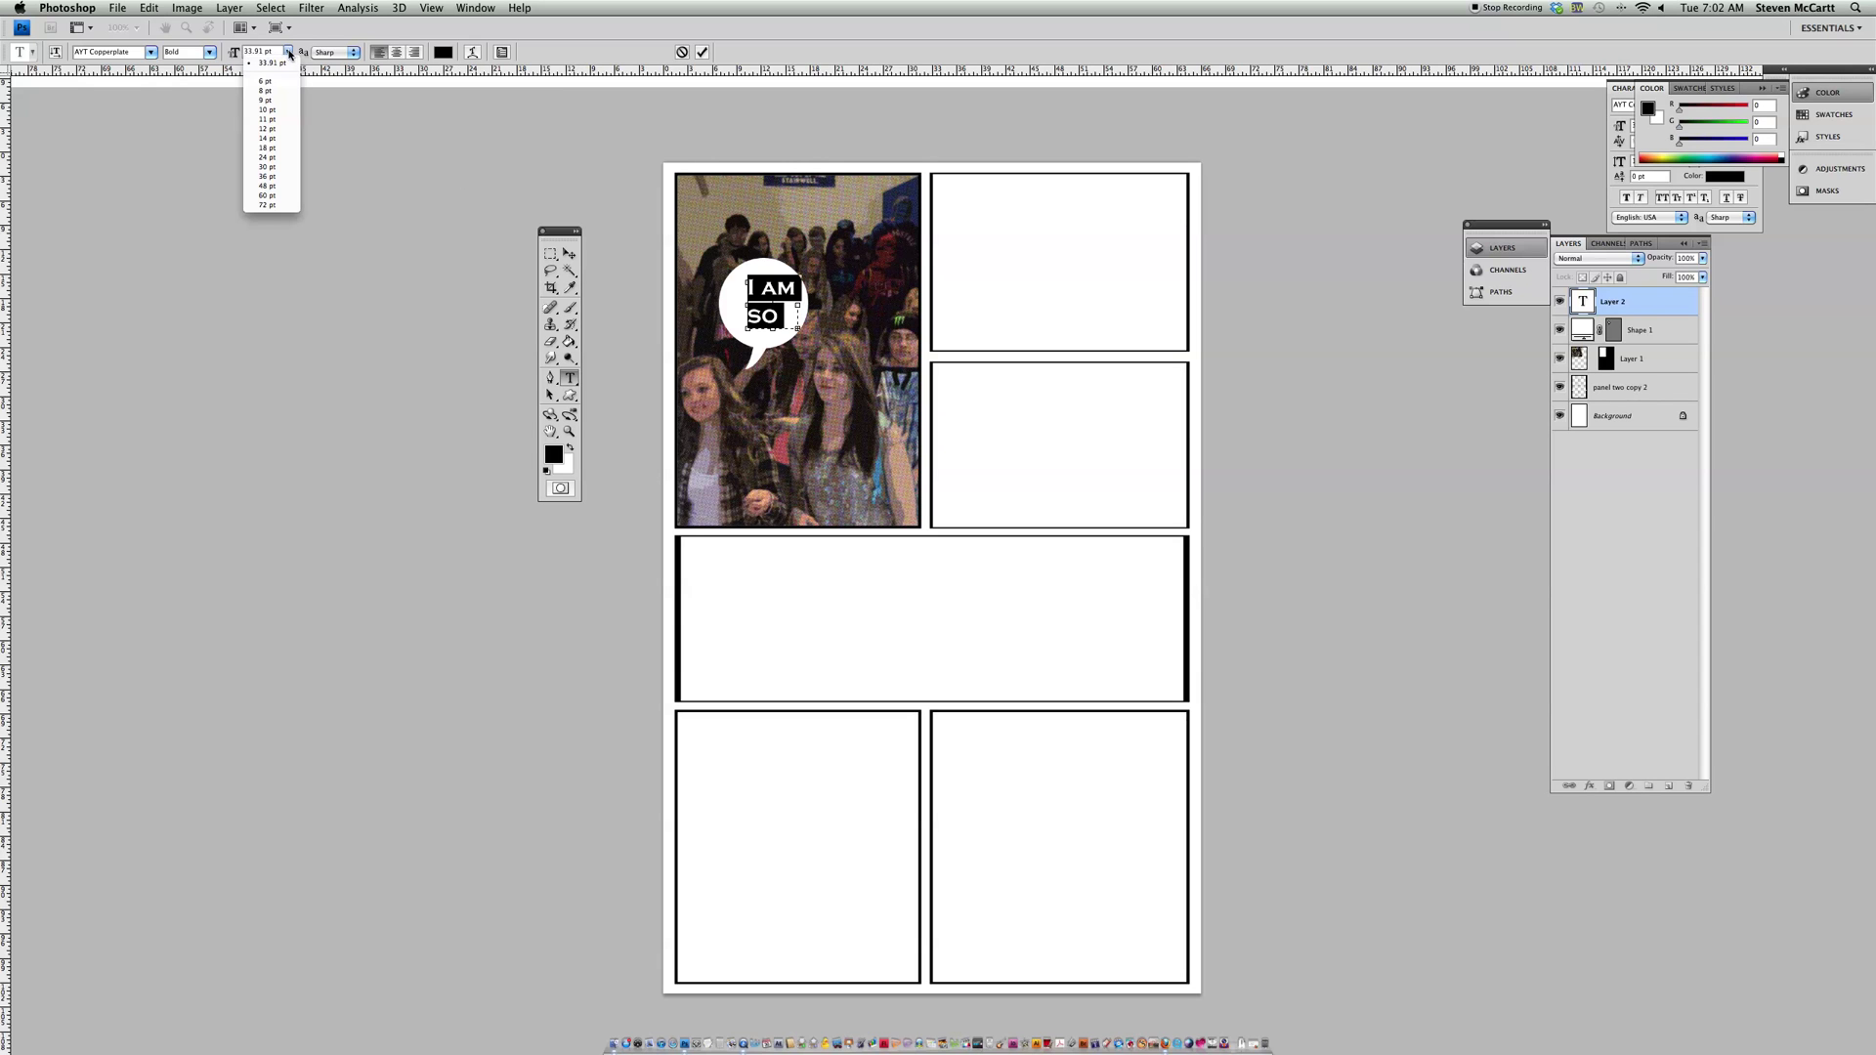
key(Escape)
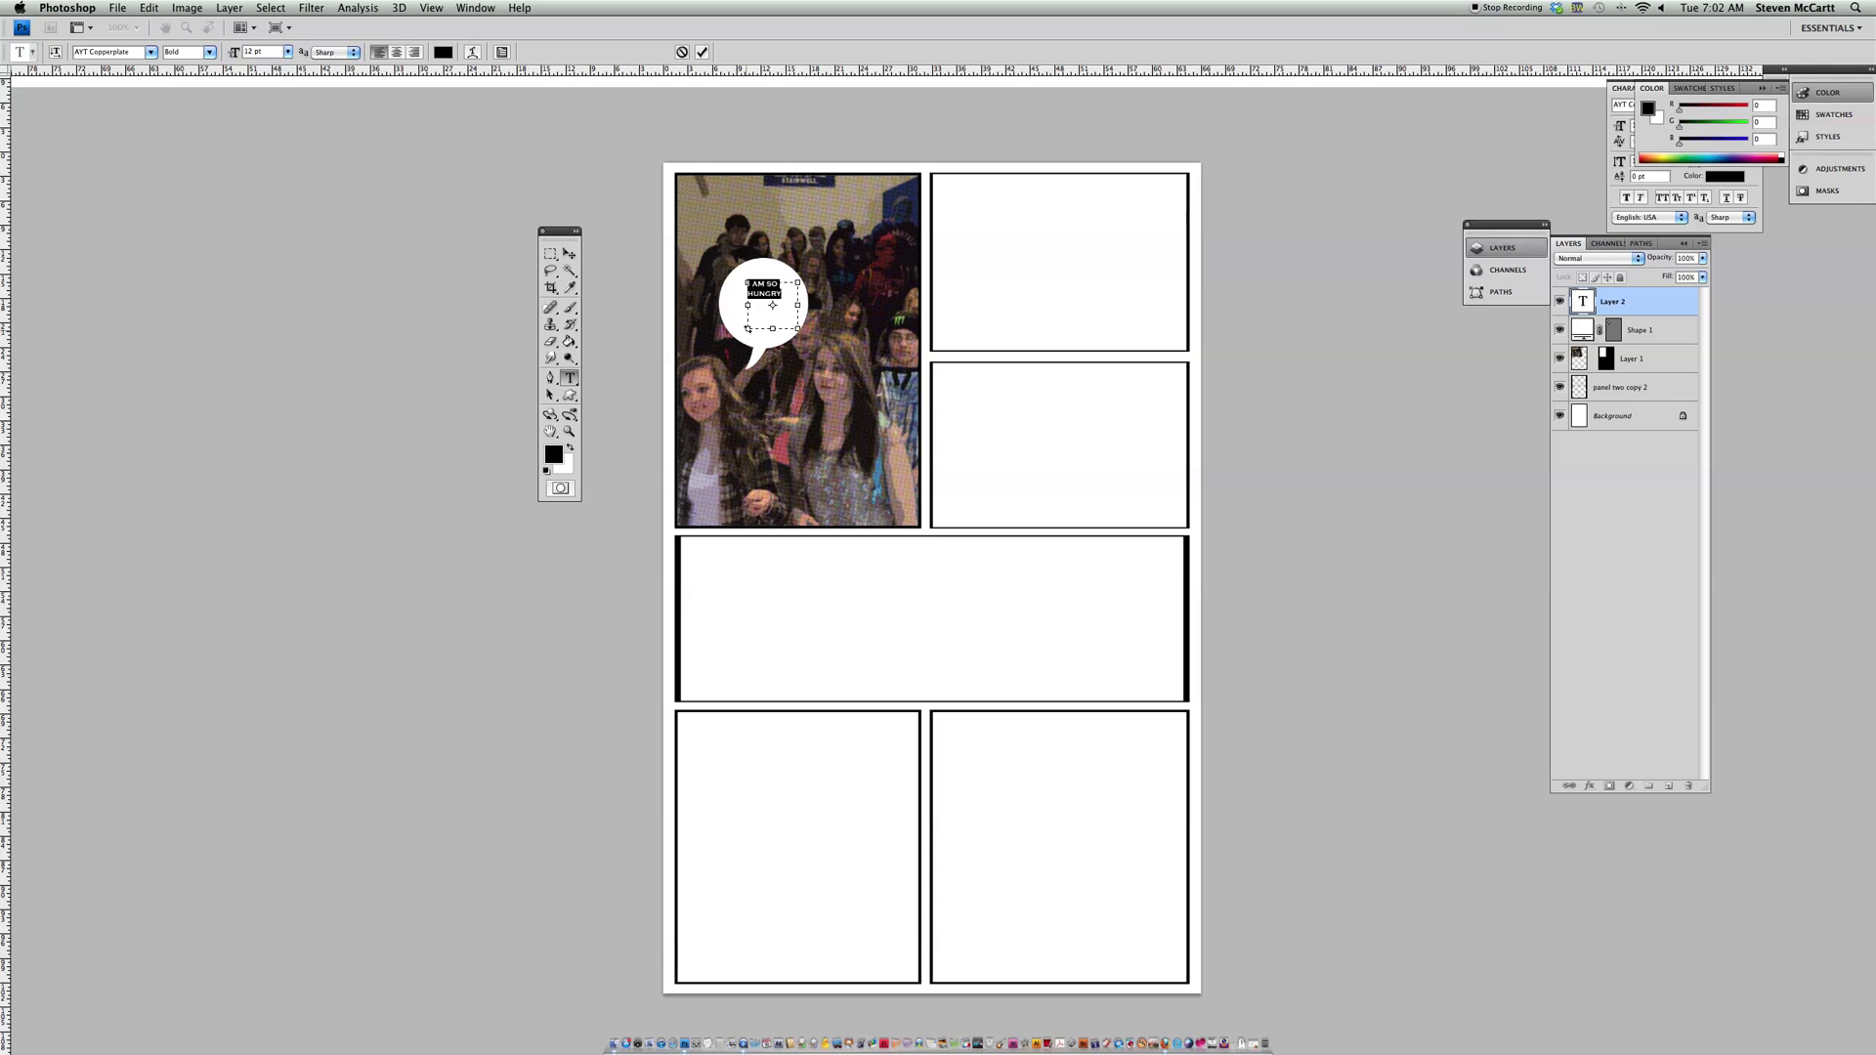
drag(806, 337, 744, 330)
drag(772, 328, 772, 338)
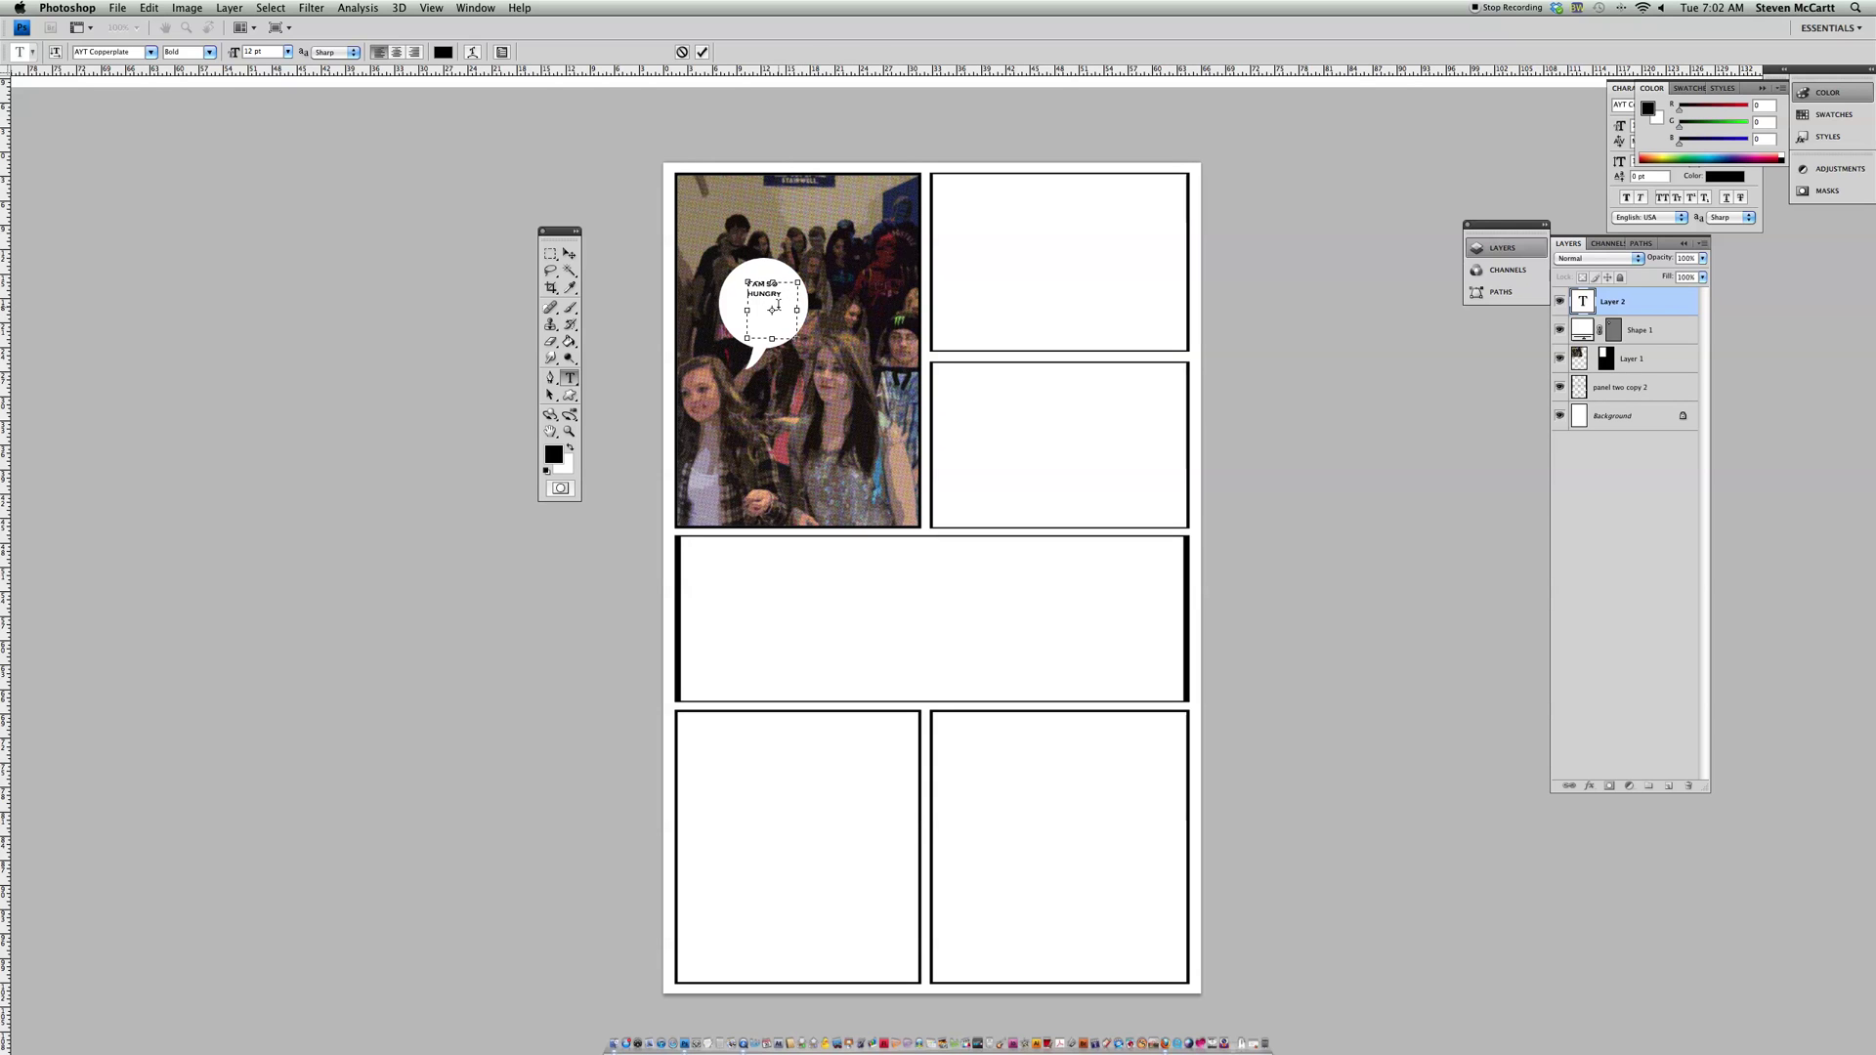
key(super+a)
click(288, 52)
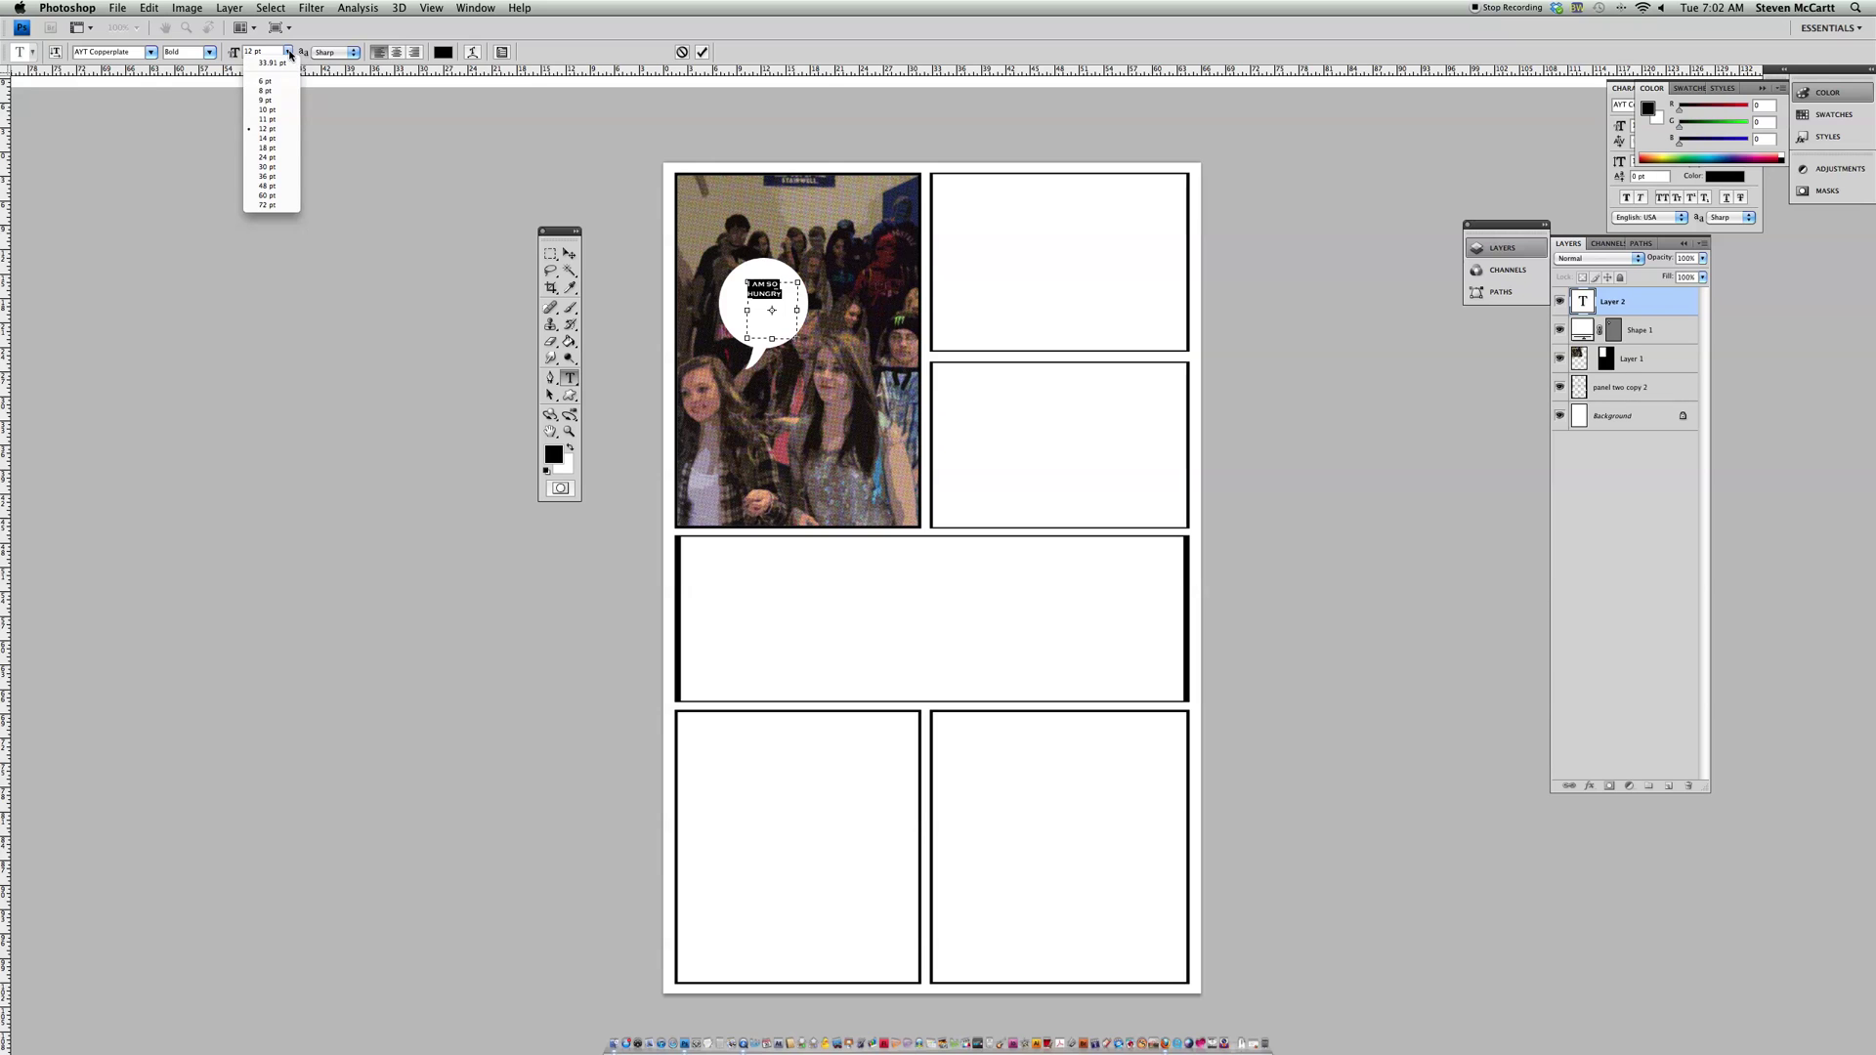
click(289, 148)
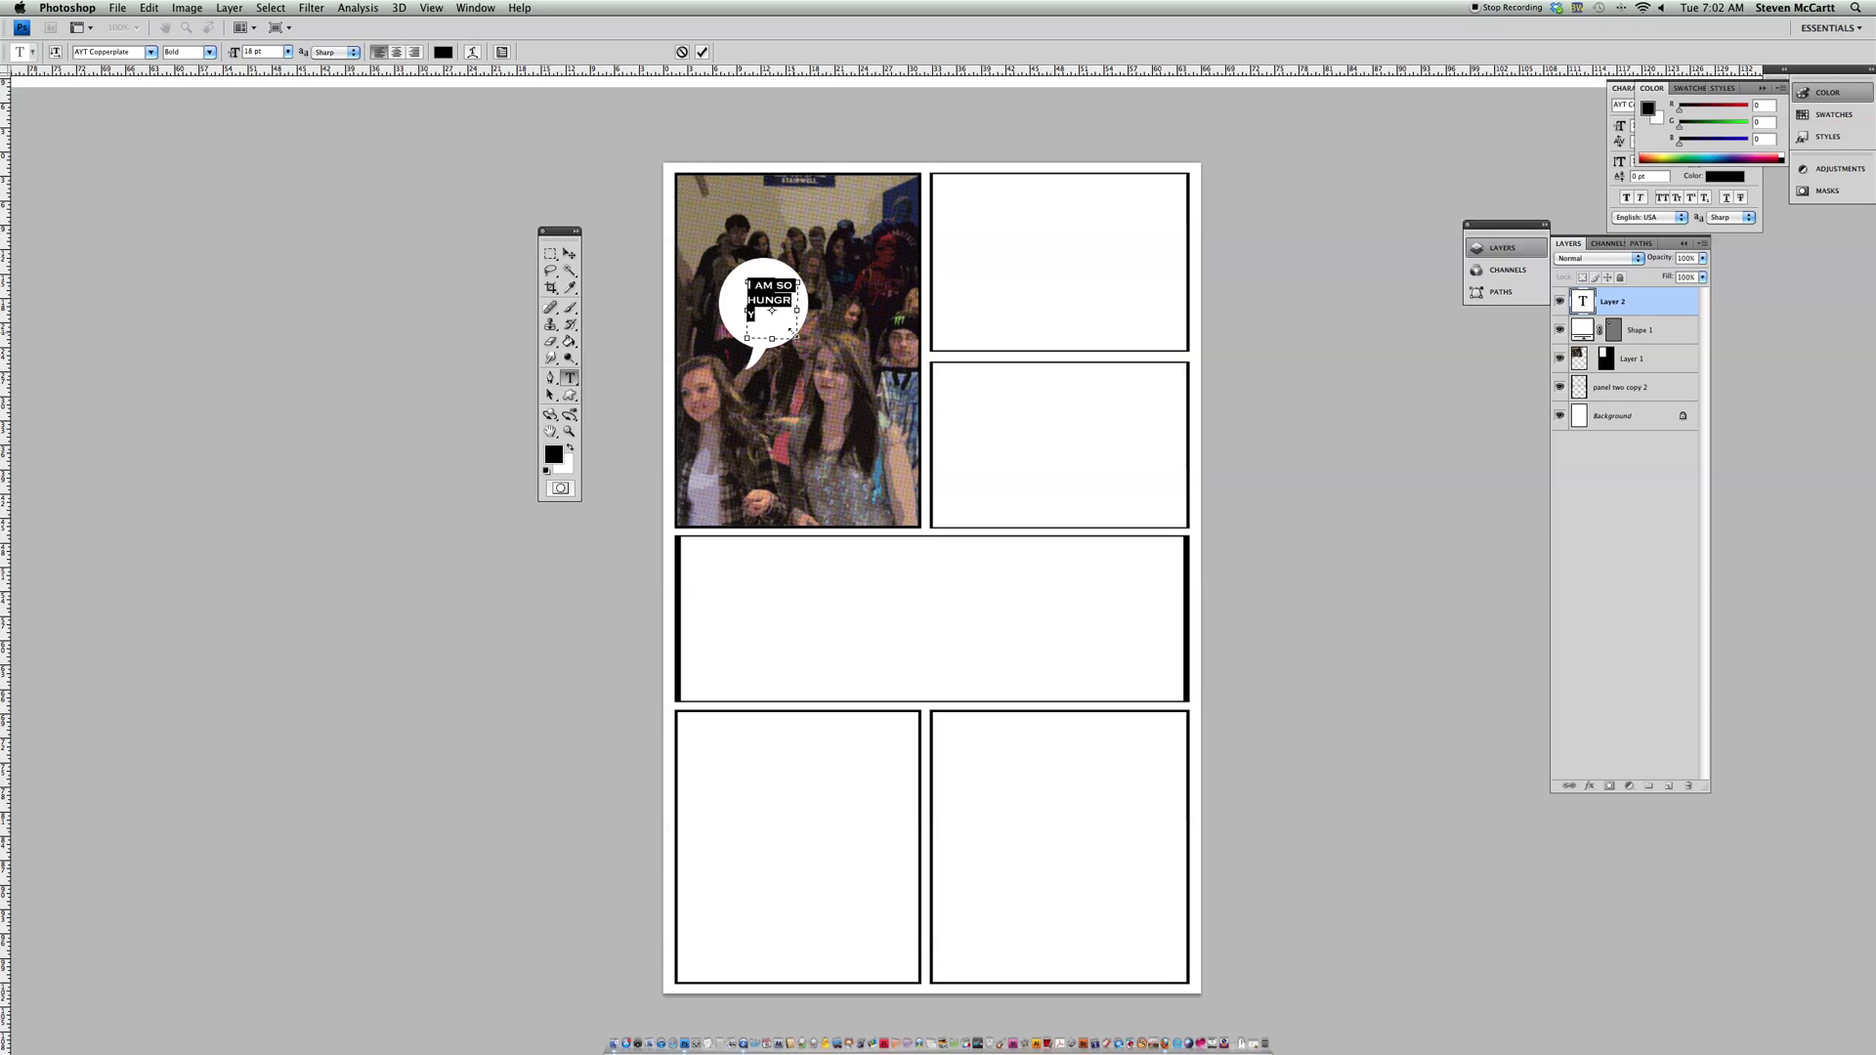
drag(798, 338, 830, 343)
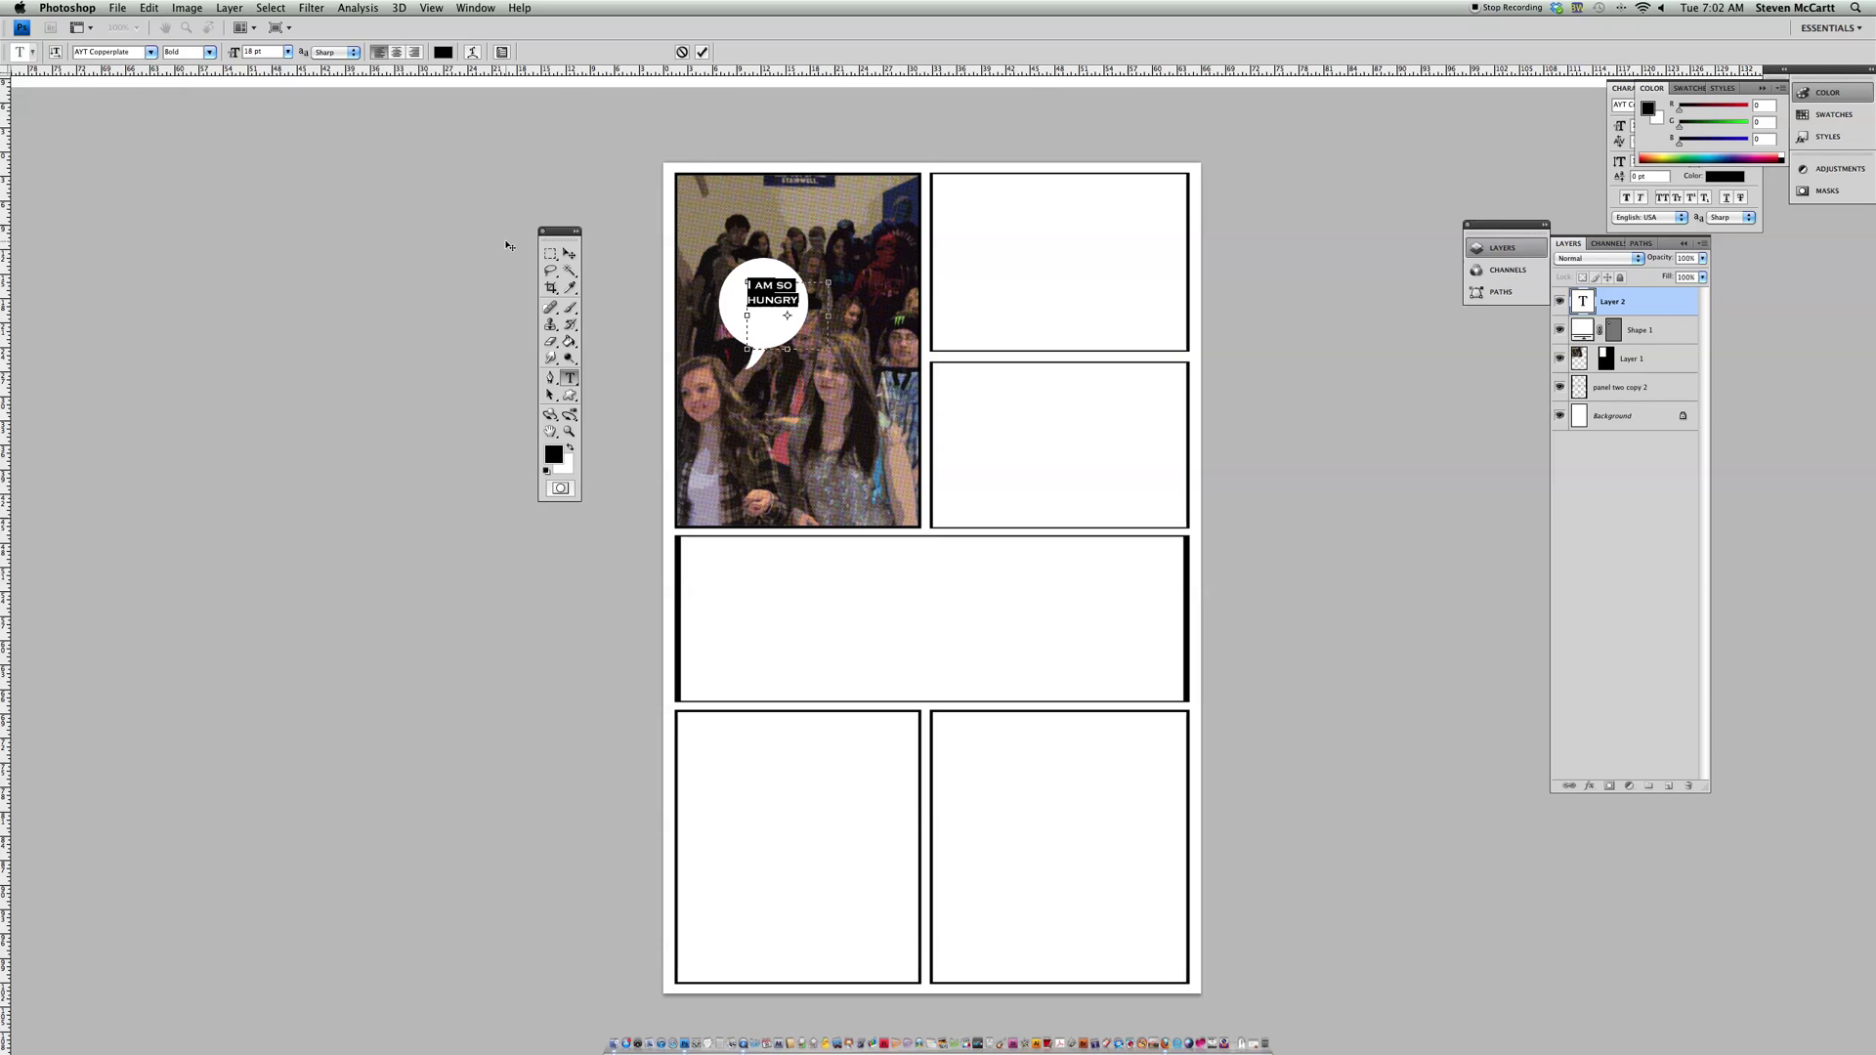
click(570, 255)
Step: Shift the balloon text slightly left and delete the stray empty text layer
drag(781, 298, 774, 295)
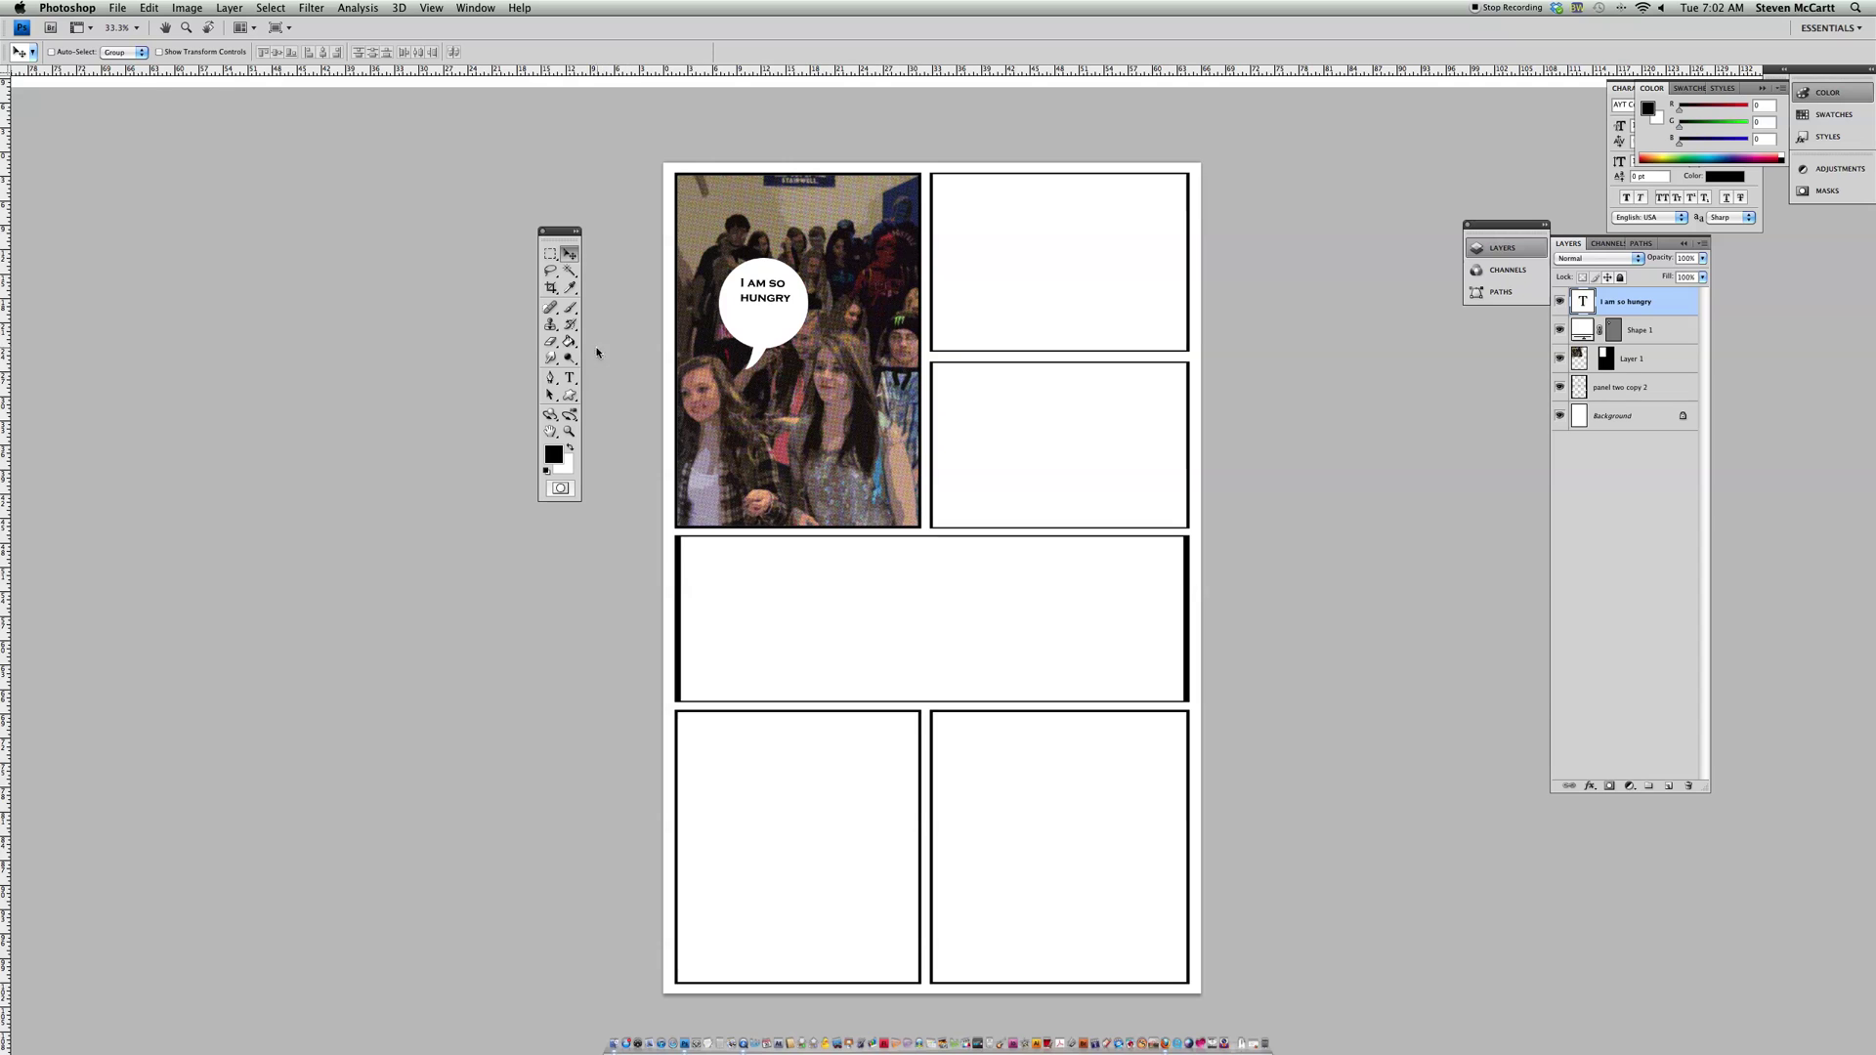
click(569, 378)
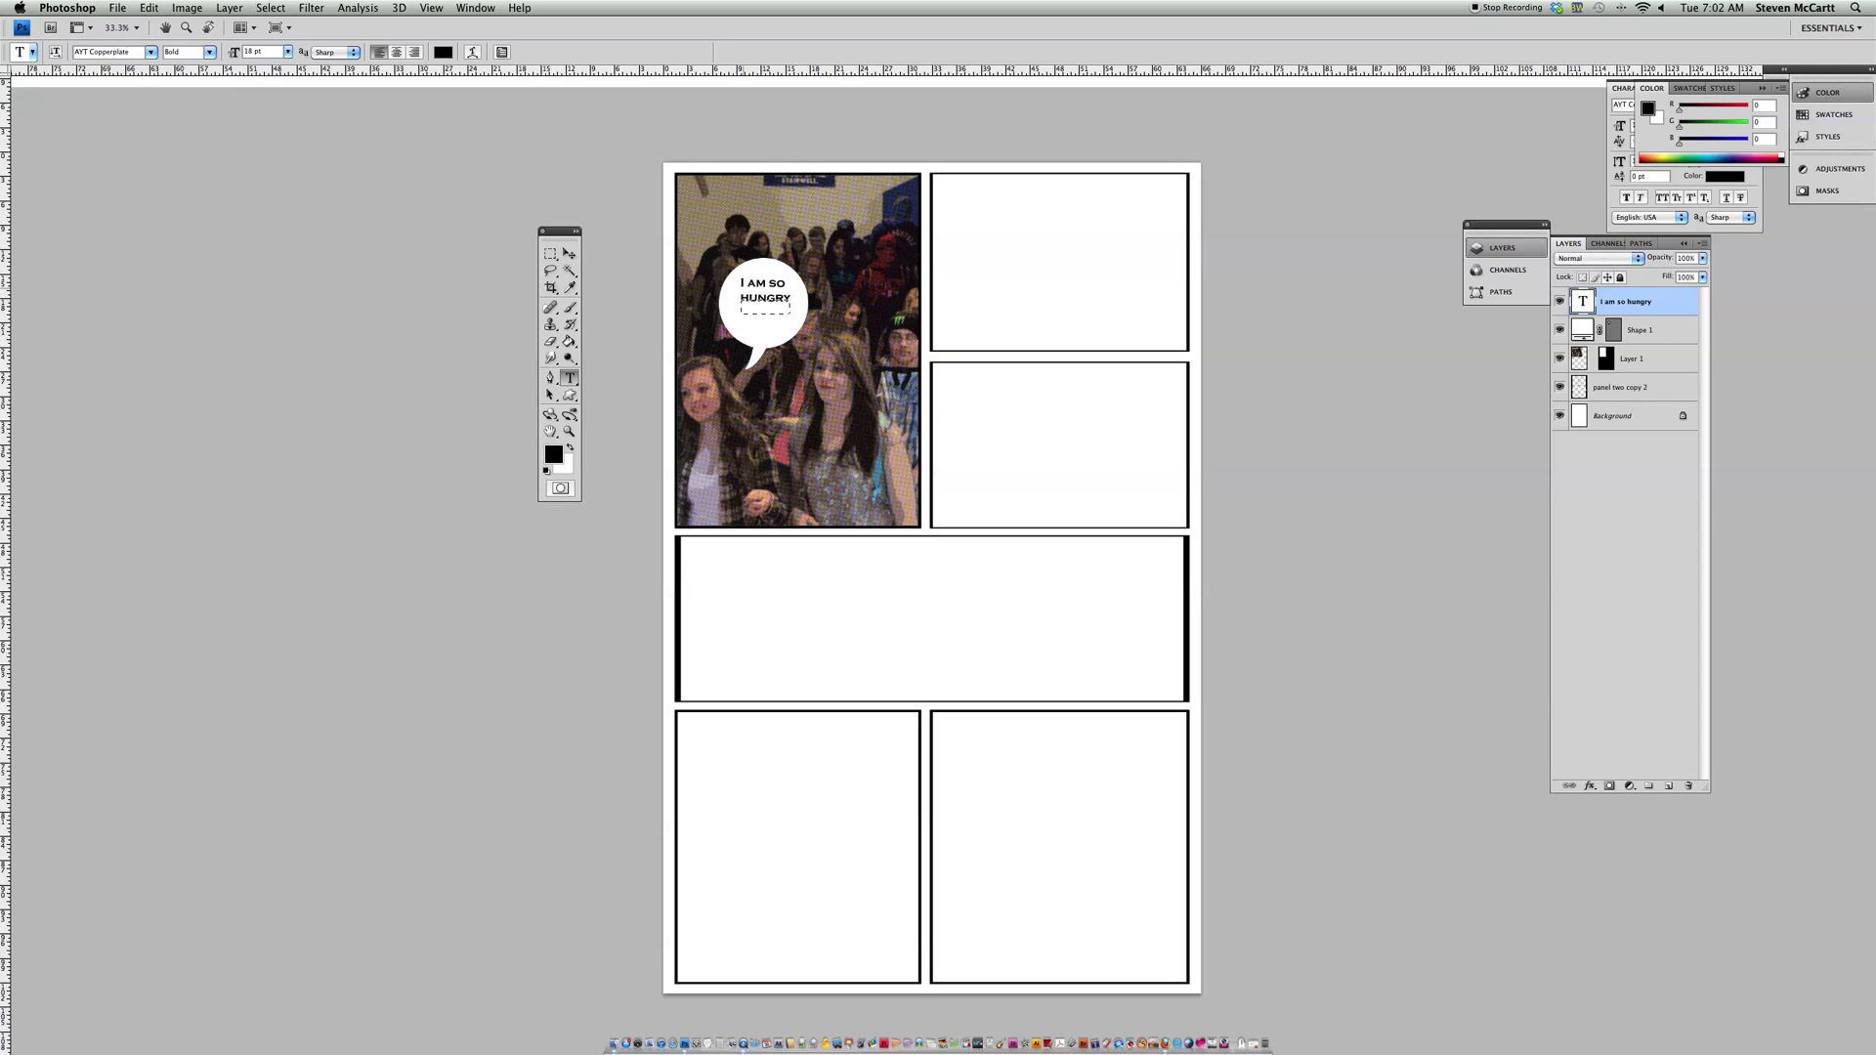
click(756, 283)
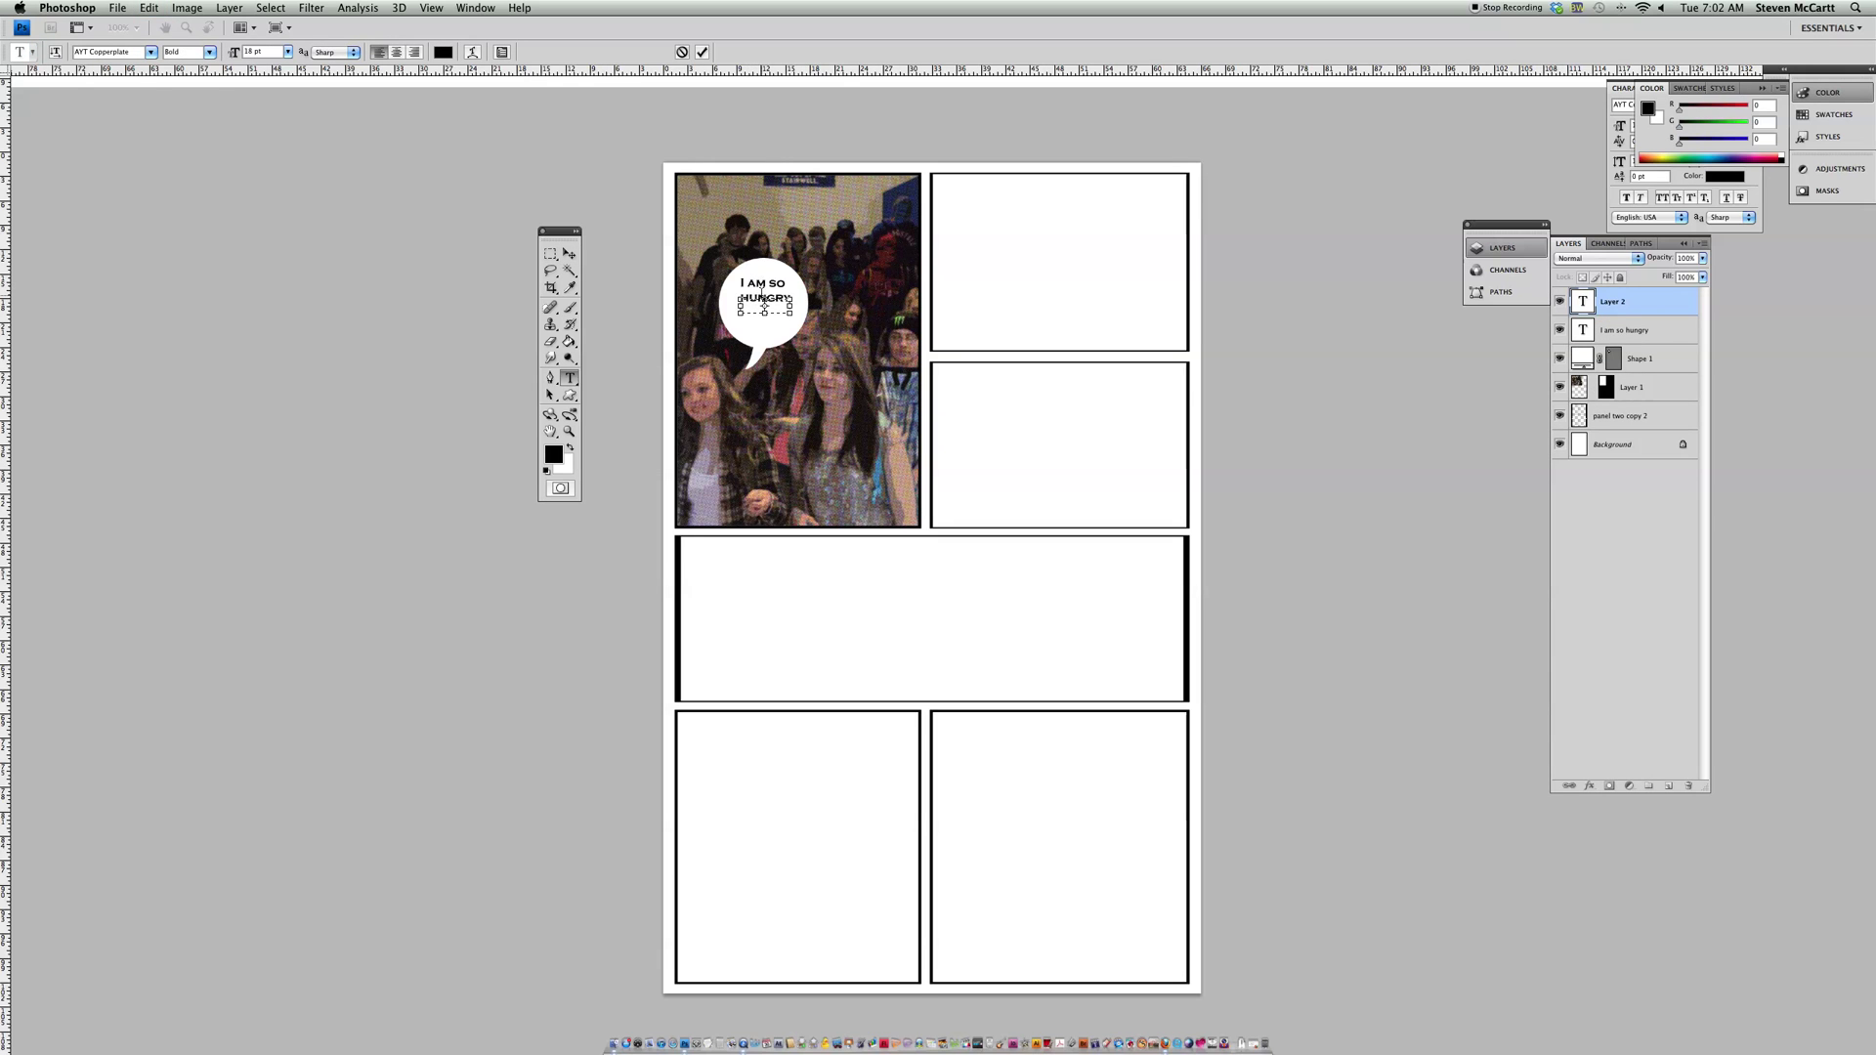
click(1693, 786)
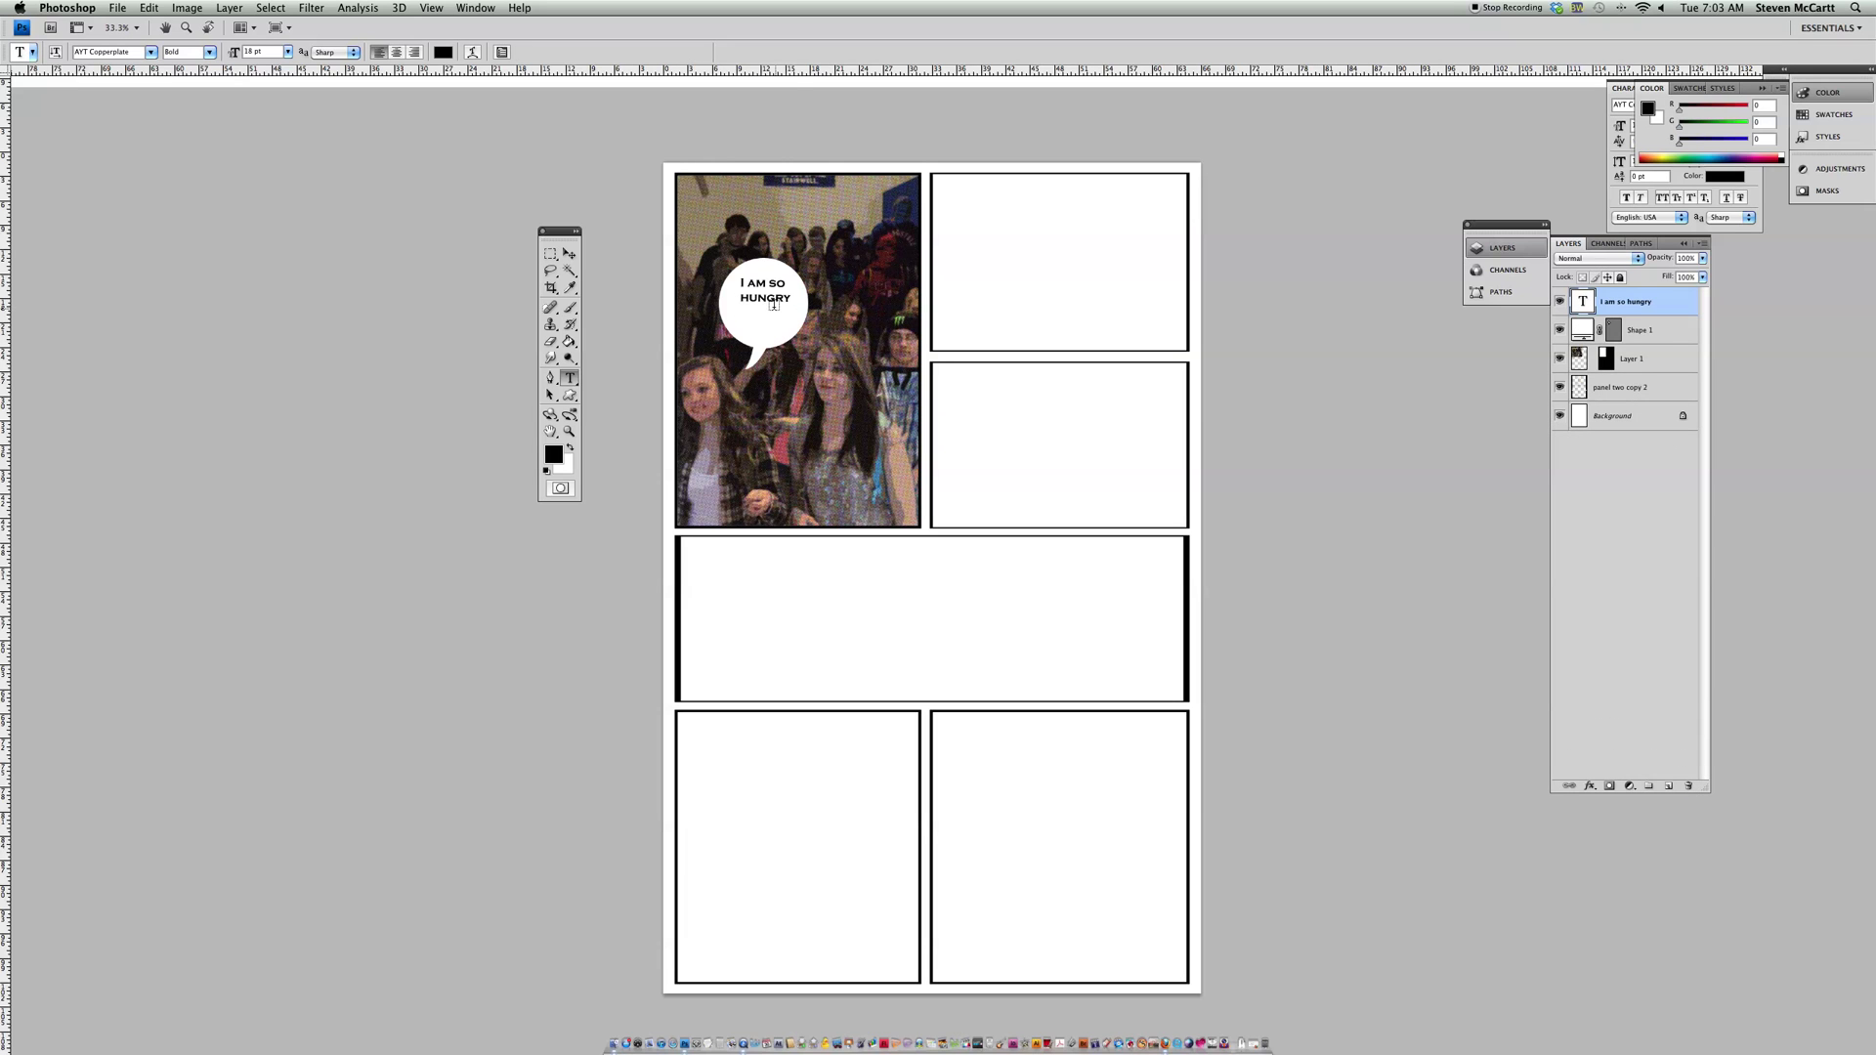
Step: Enlarge the 'I AM SO HUNGRY' caption to 26 pt and centre it in the balloon
double_click(1583, 302)
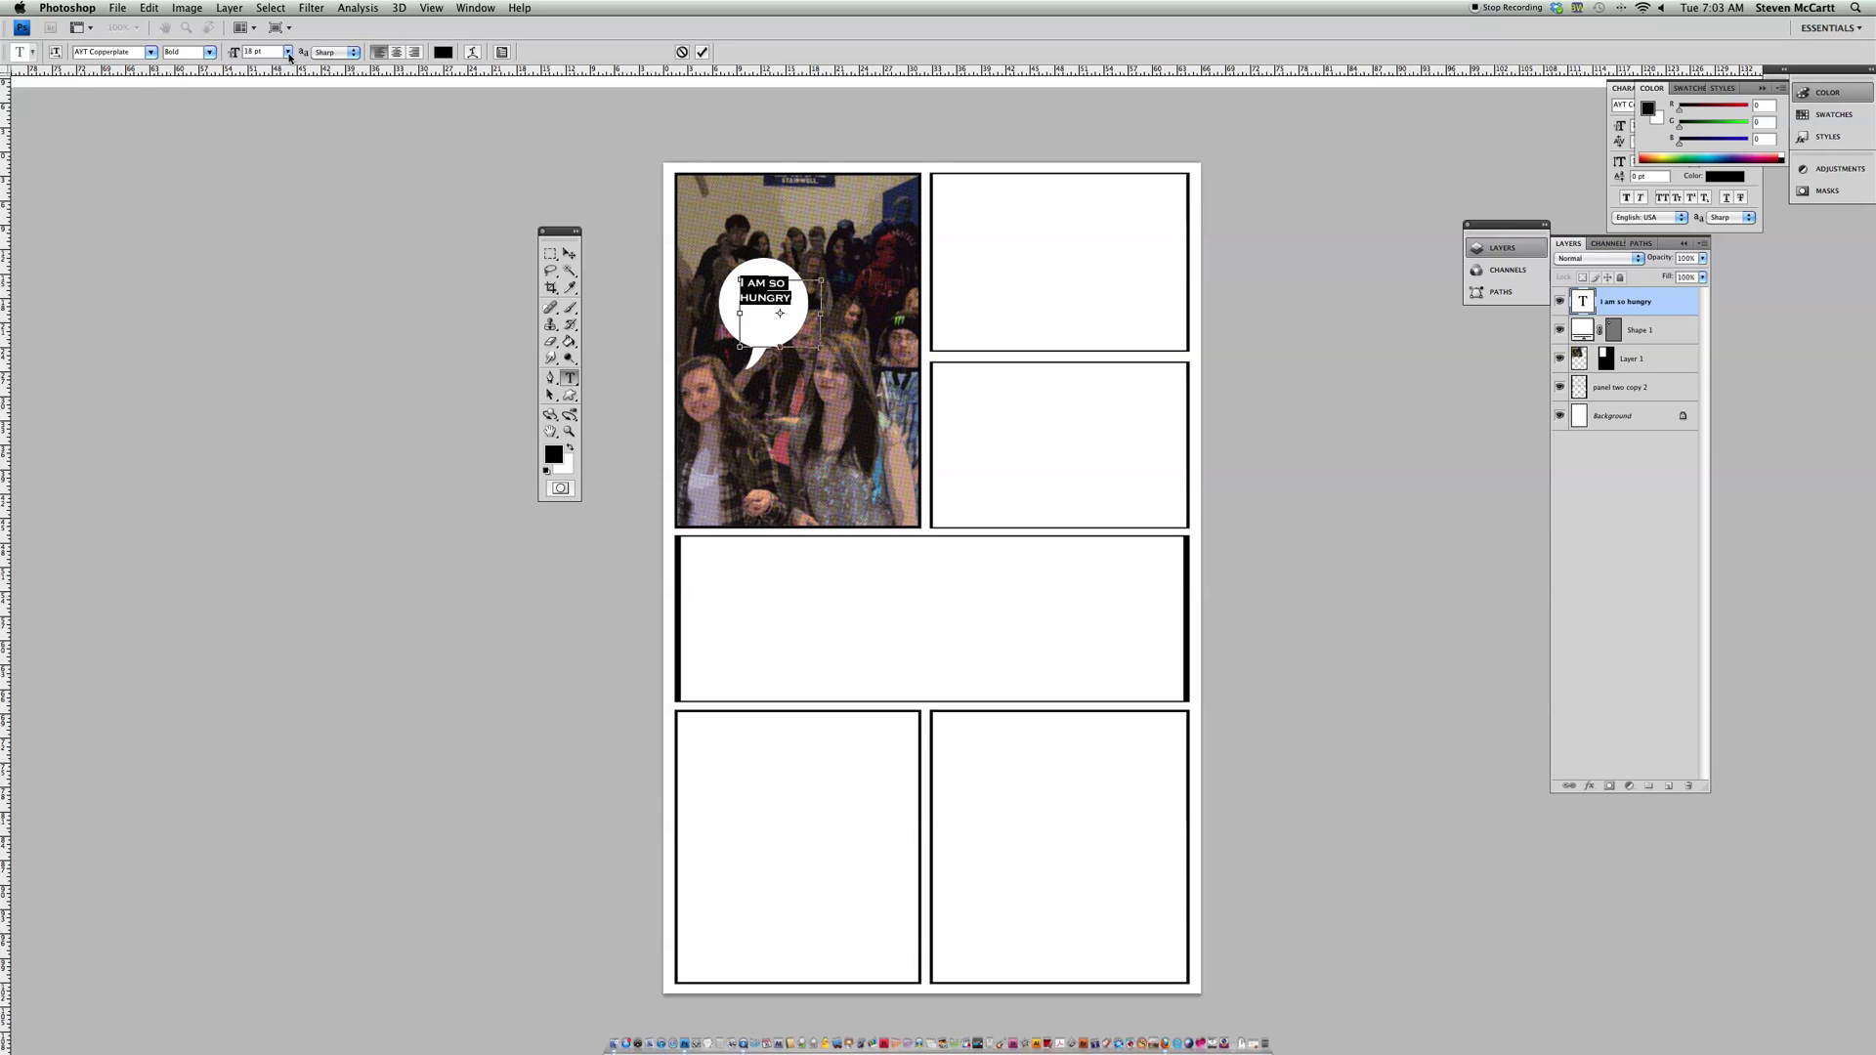
key(super+shift+period)
key(super+shift+period)
key(super+shift+period)
key(super+shift+period)
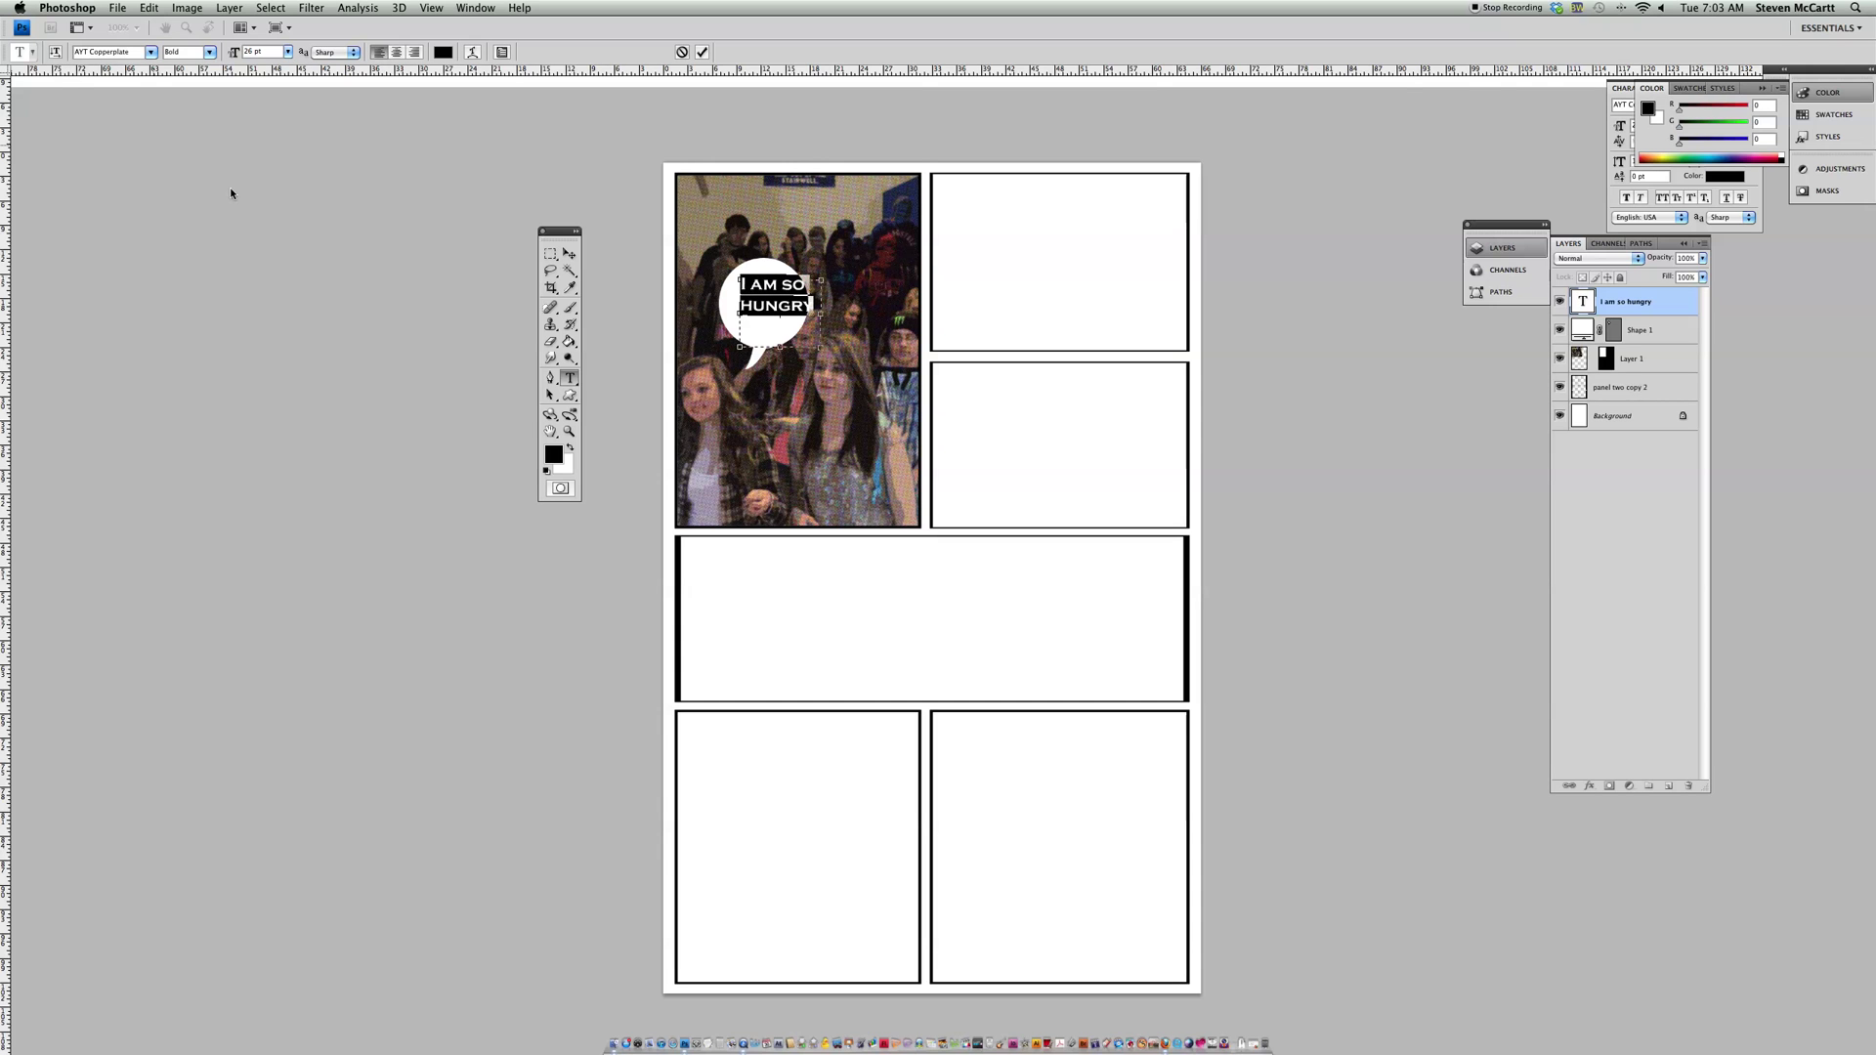
click(569, 253)
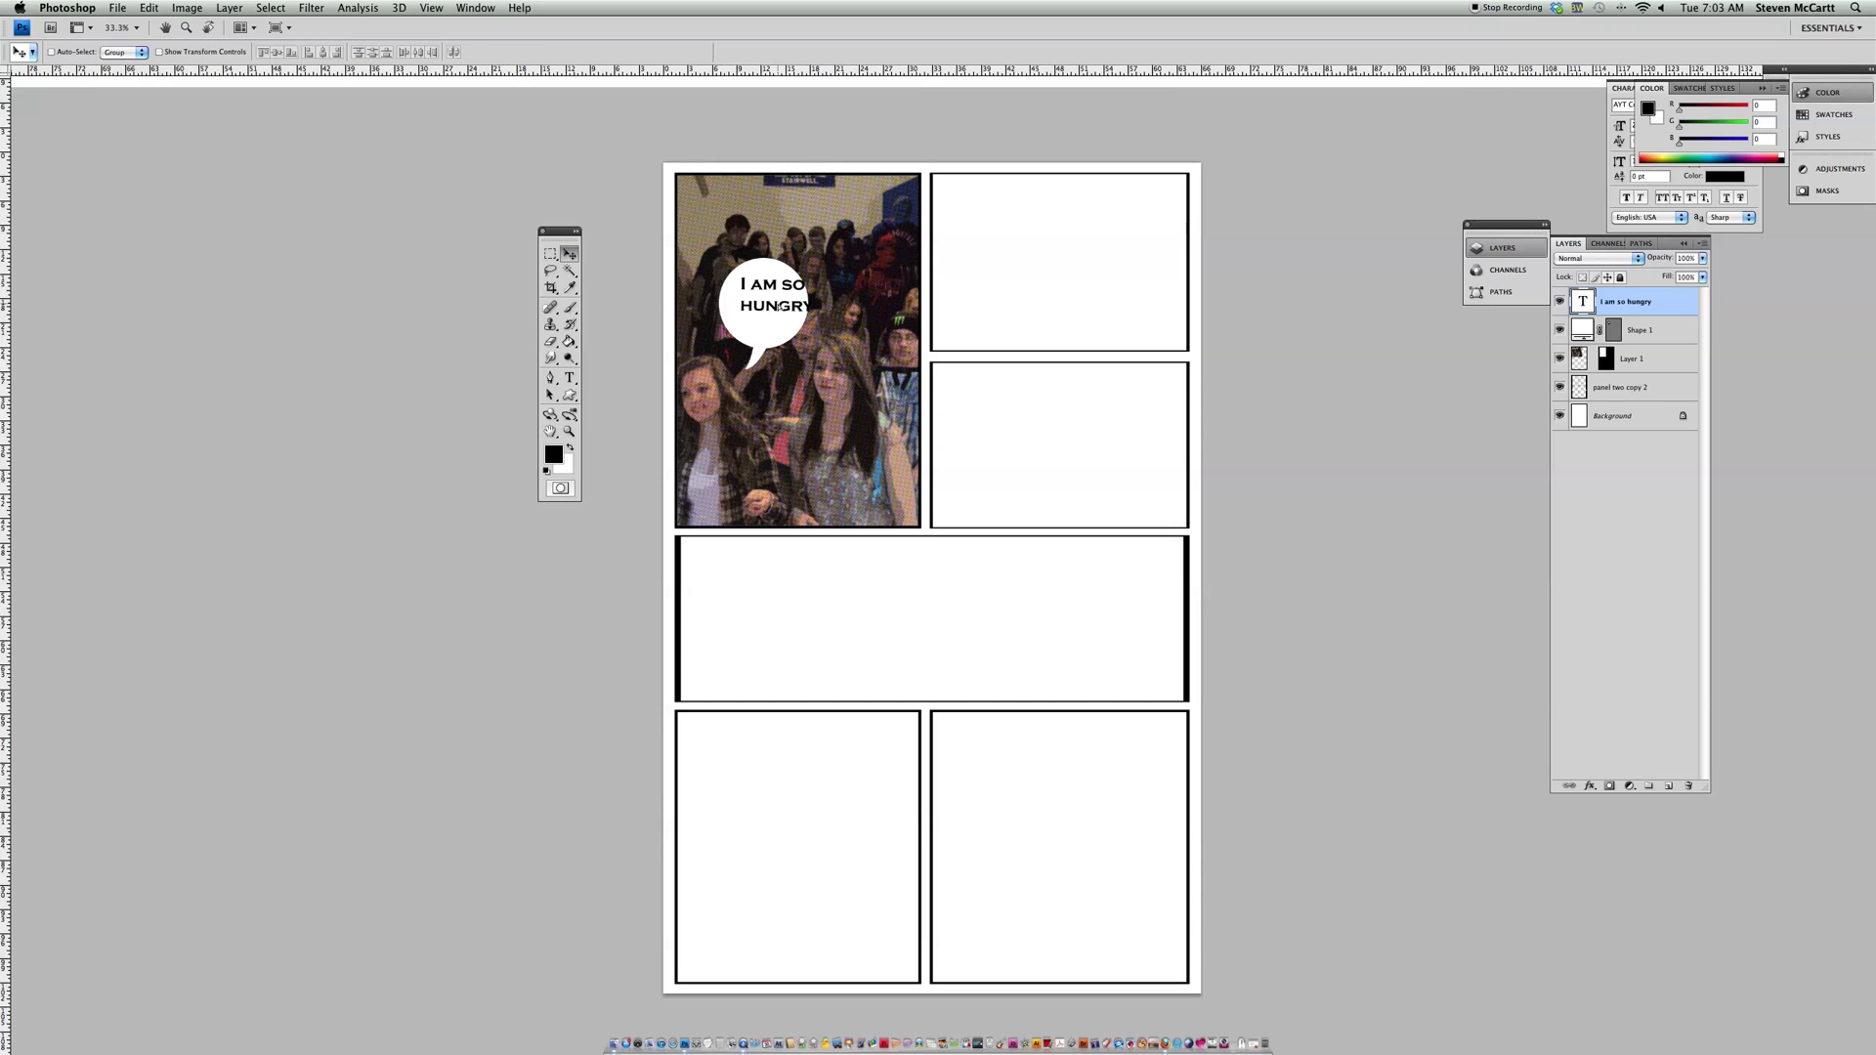
drag(779, 306, 766, 309)
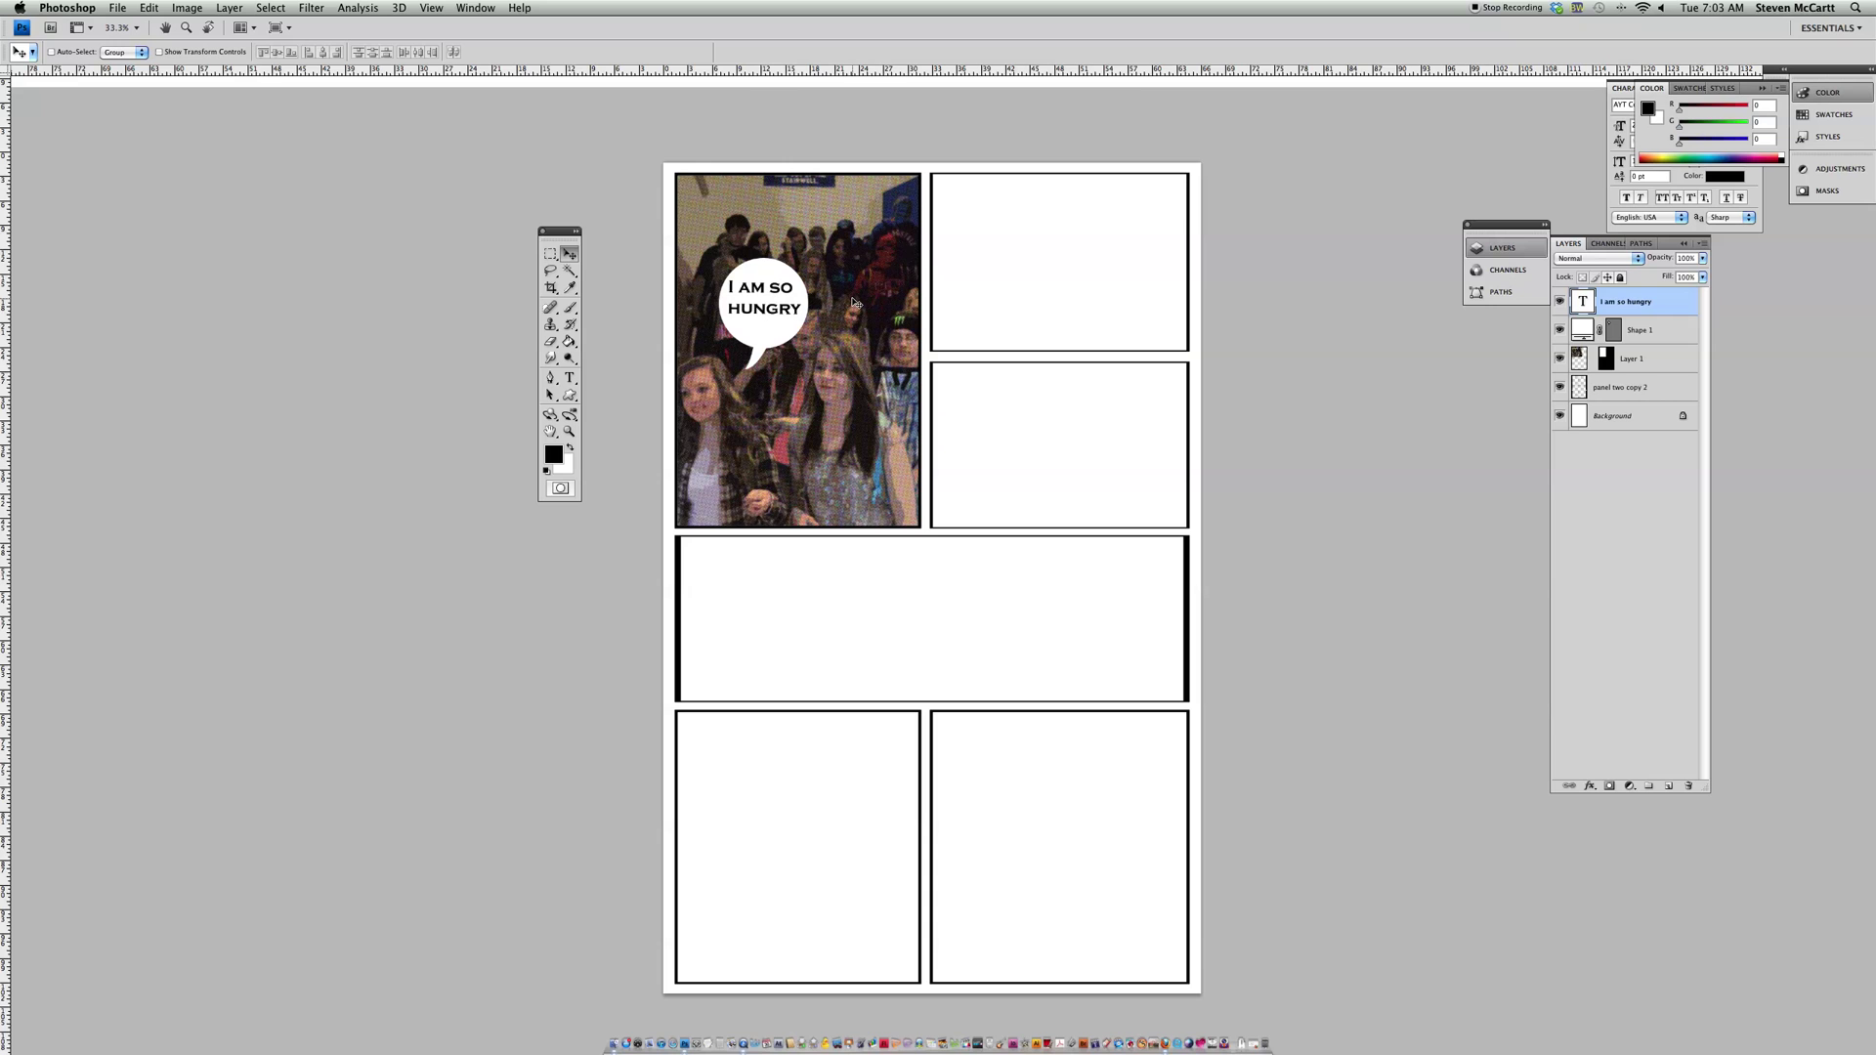